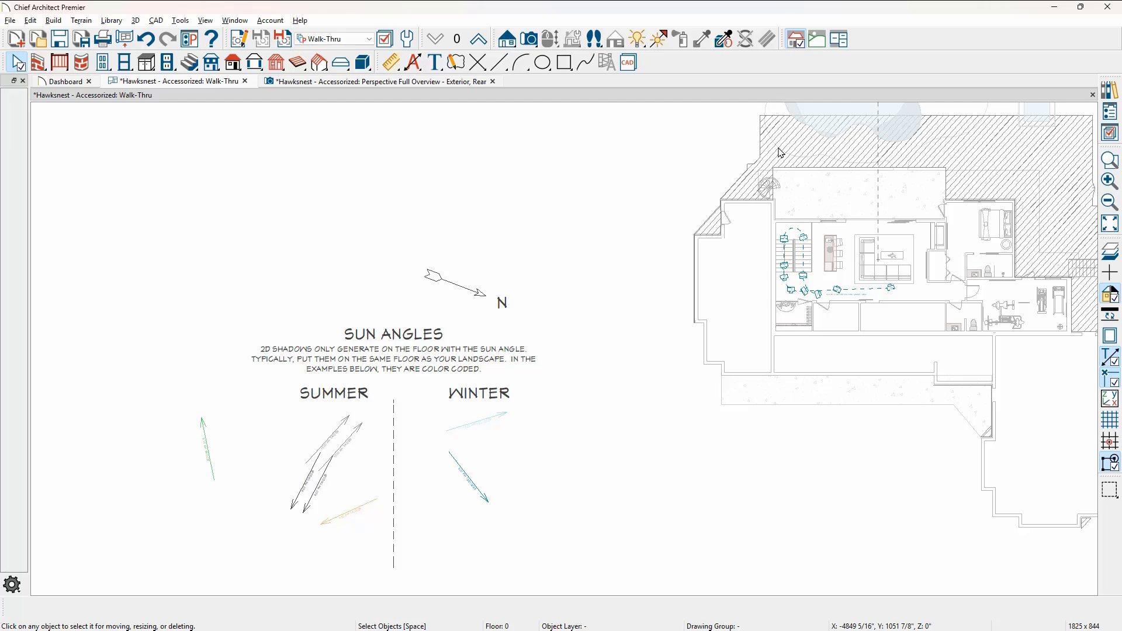
# Place a new sun angle in the Winter group, between the 10:00 AM and 3:00 PM arrows
pyautogui.scroll(5, 467, 489)
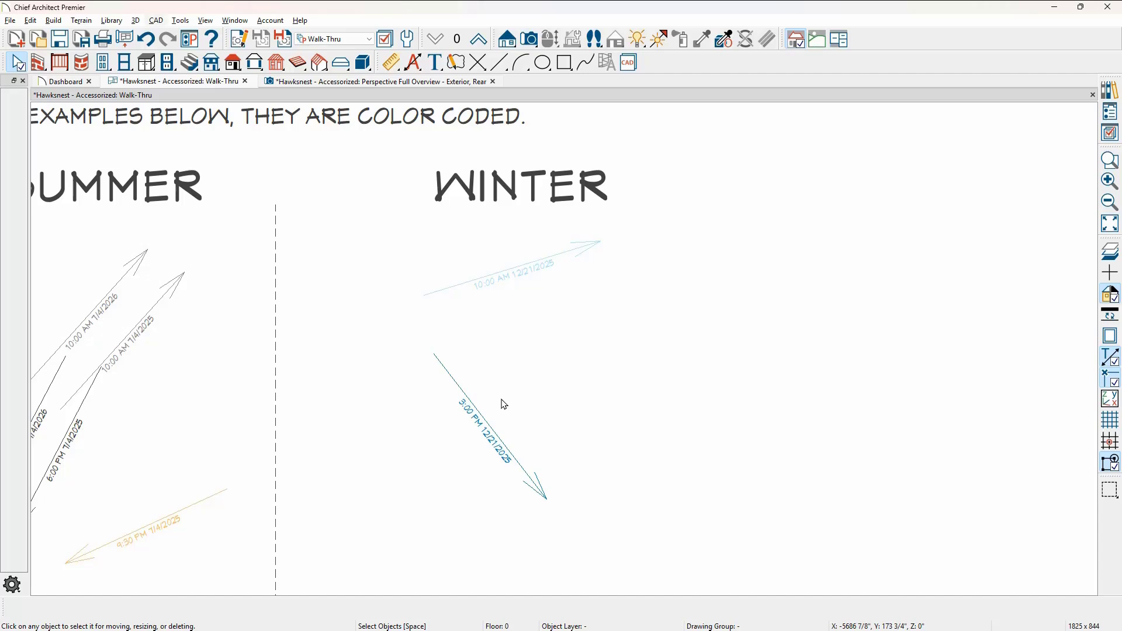
pyautogui.click(156, 21)
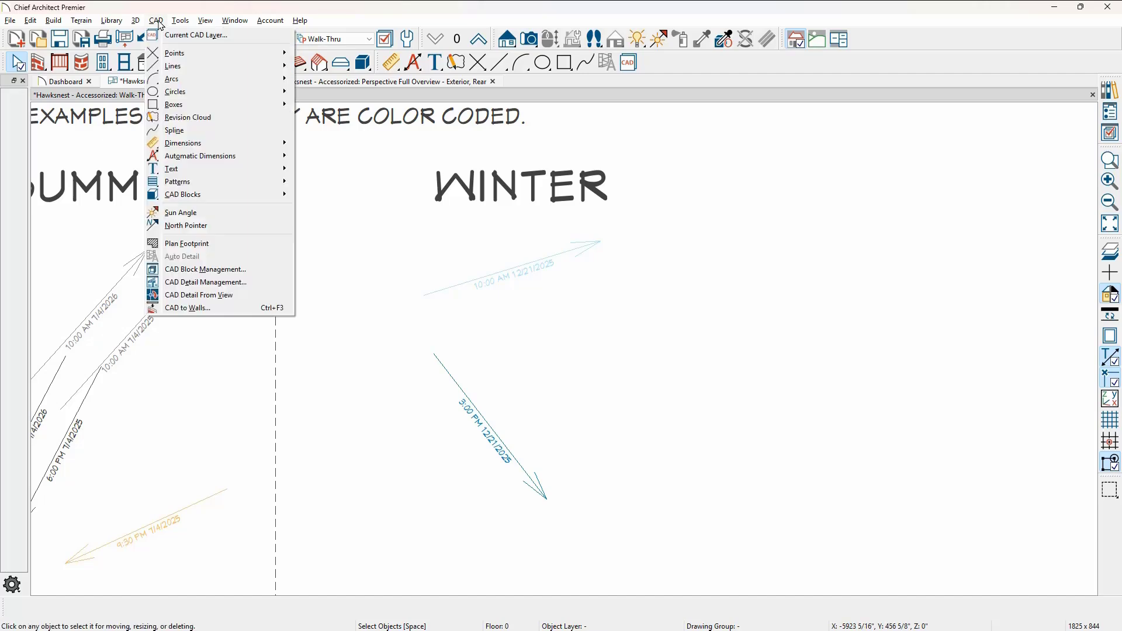
pyautogui.click(209, 214)
pyautogui.click(483, 340)
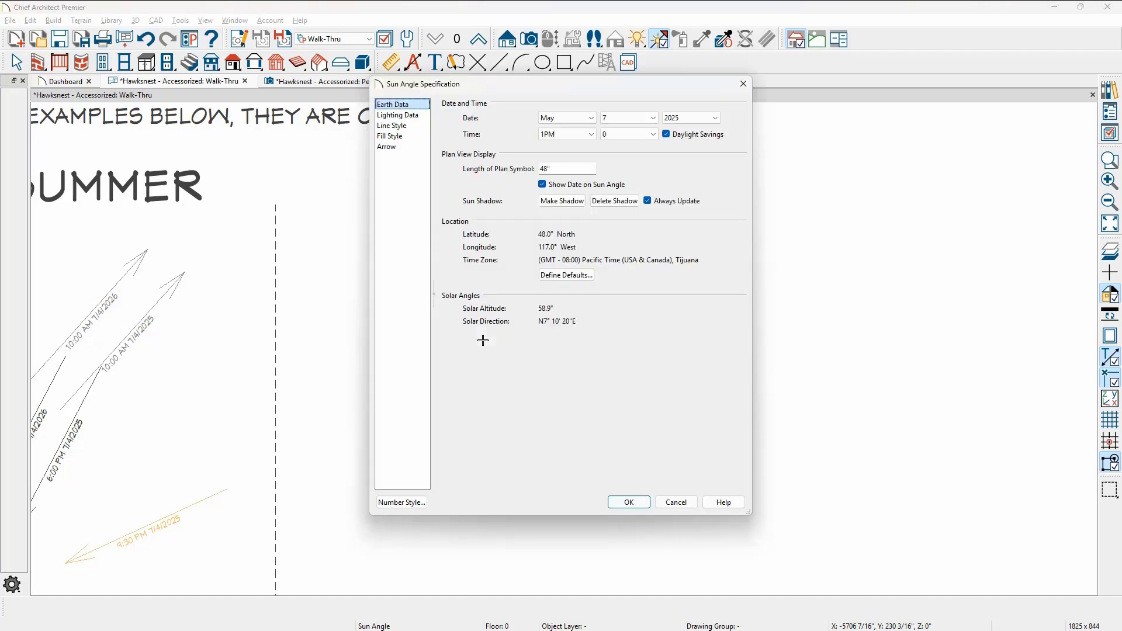
# Set the new sun angle's date to December 21, 2025 and its time to 12 PM
pyautogui.click(588, 118)
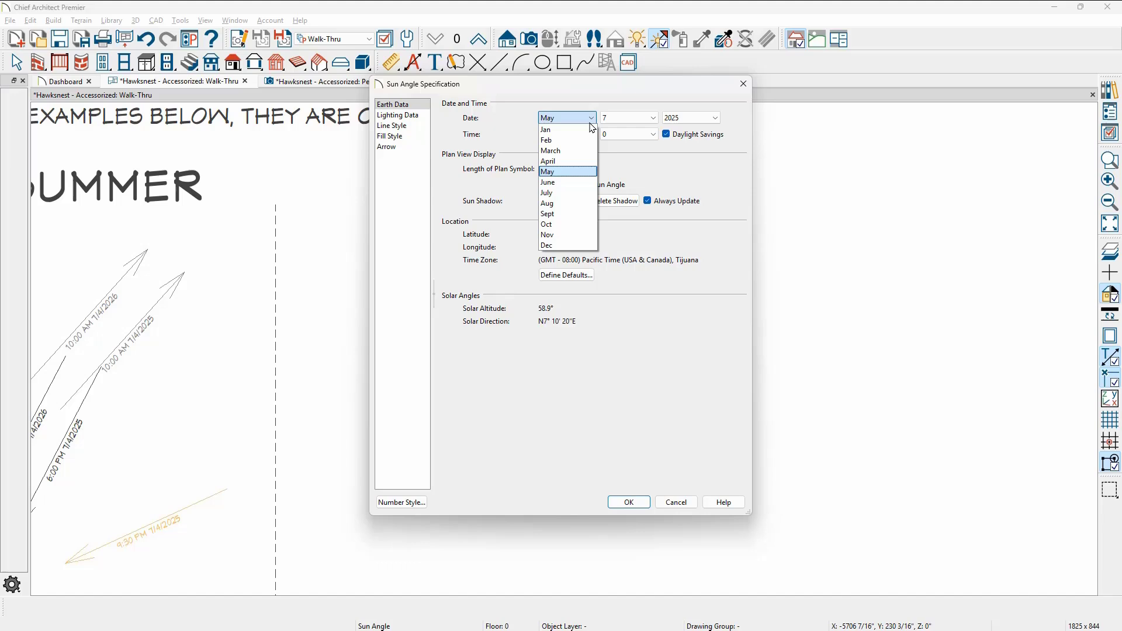
pyautogui.click(579, 245)
pyautogui.click(654, 118)
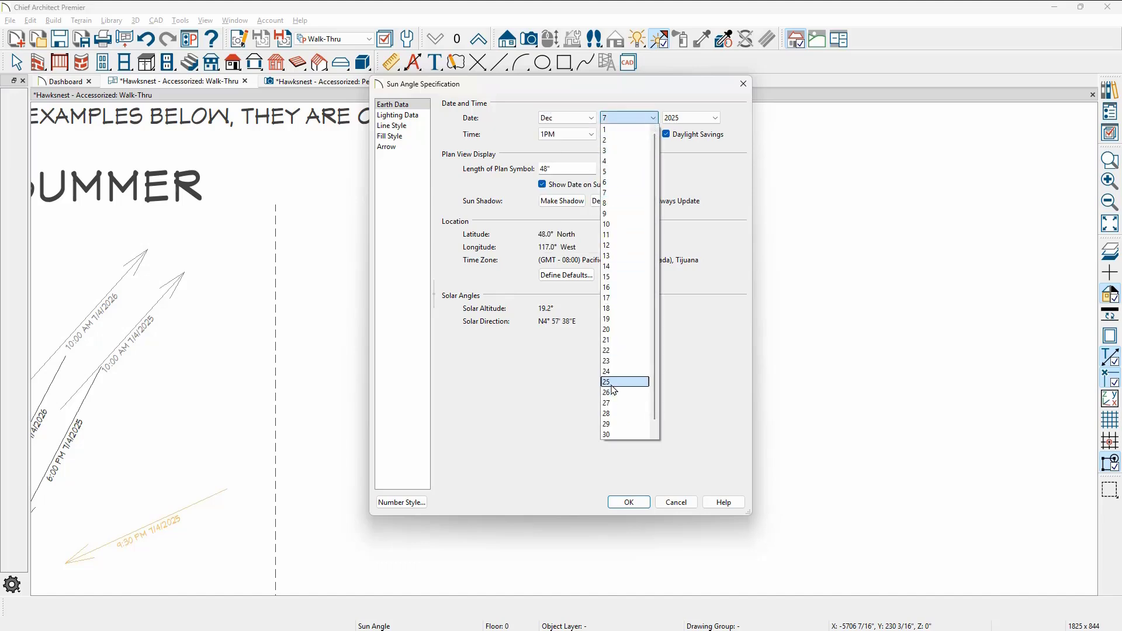
pyautogui.click(618, 340)
pyautogui.click(591, 135)
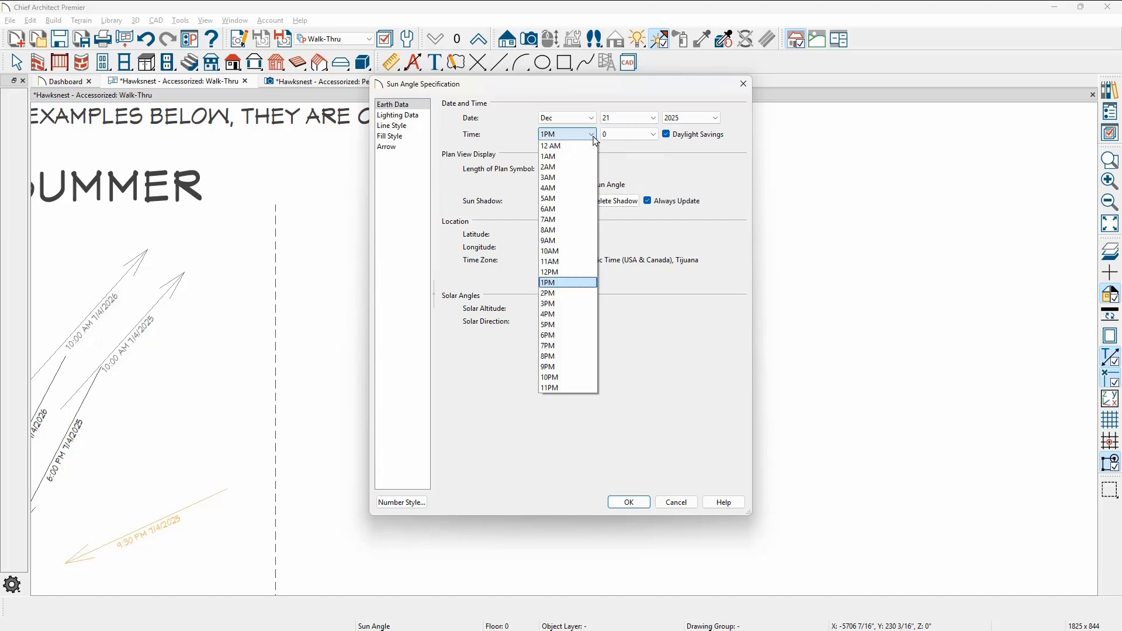
pyautogui.click(572, 271)
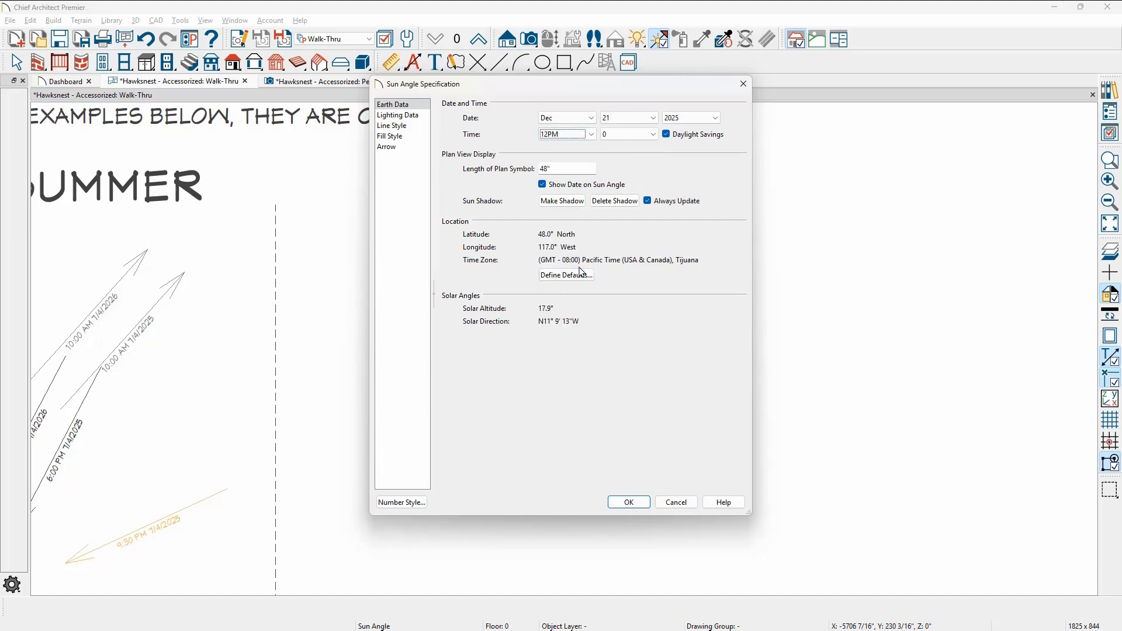
# Change the sun angle's line color to dark blue (#004080)
pyautogui.click(411, 129)
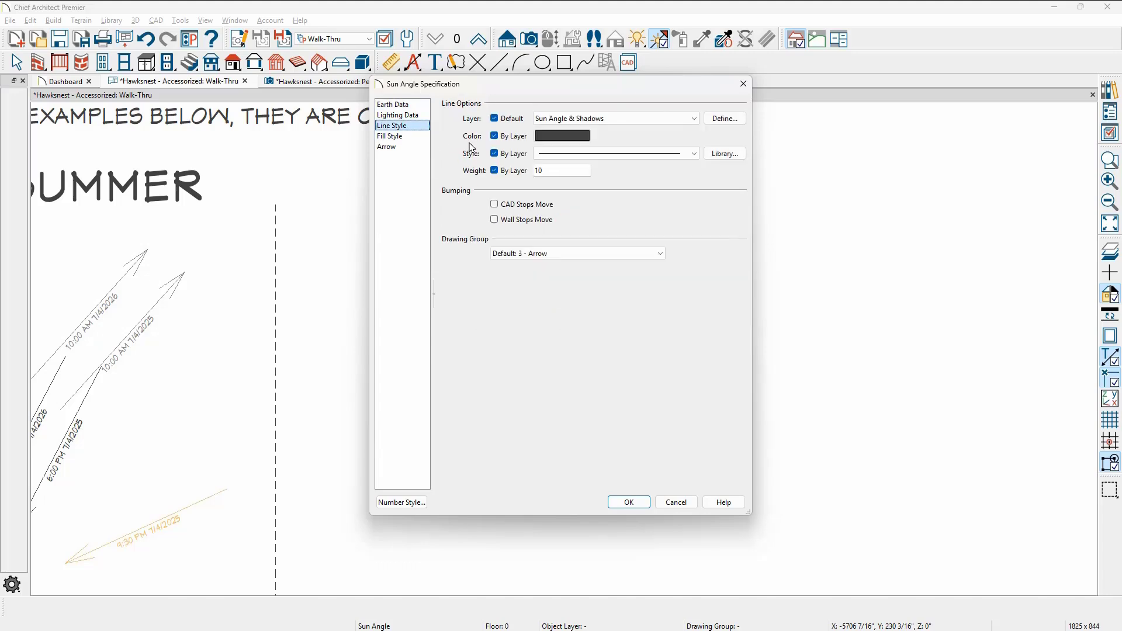
pyautogui.click(543, 138)
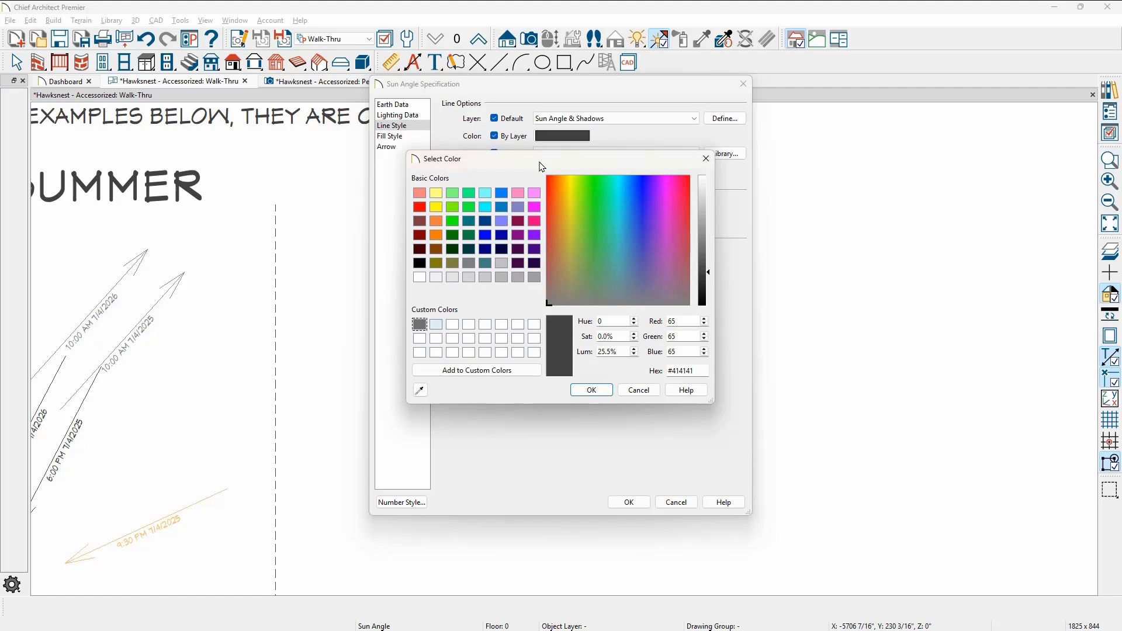
pyautogui.click(487, 223)
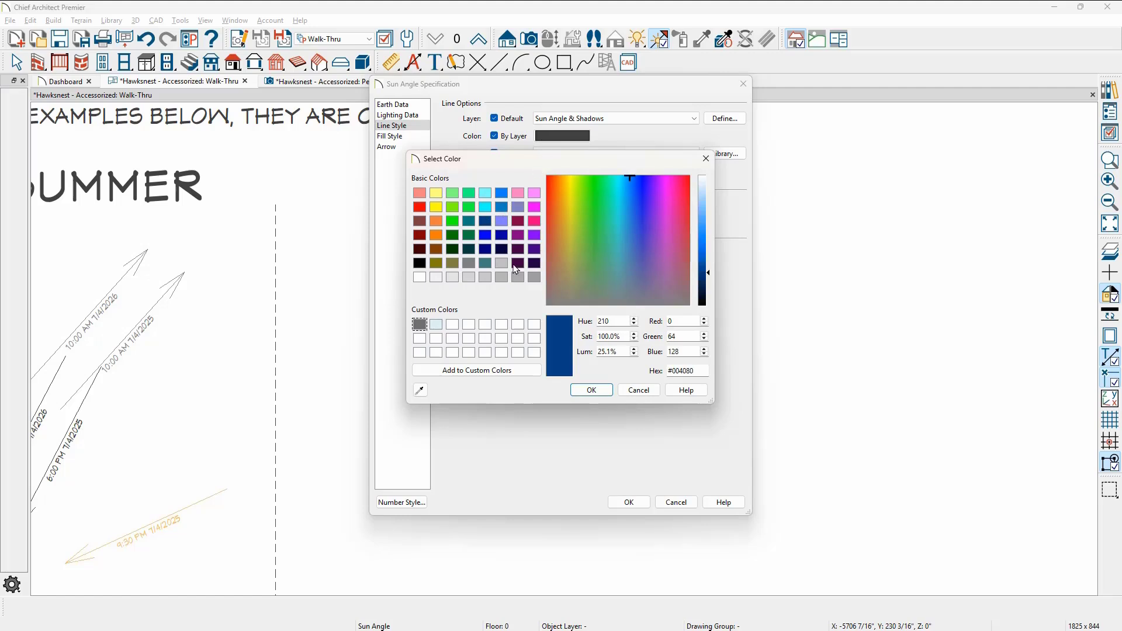
pyautogui.click(590, 390)
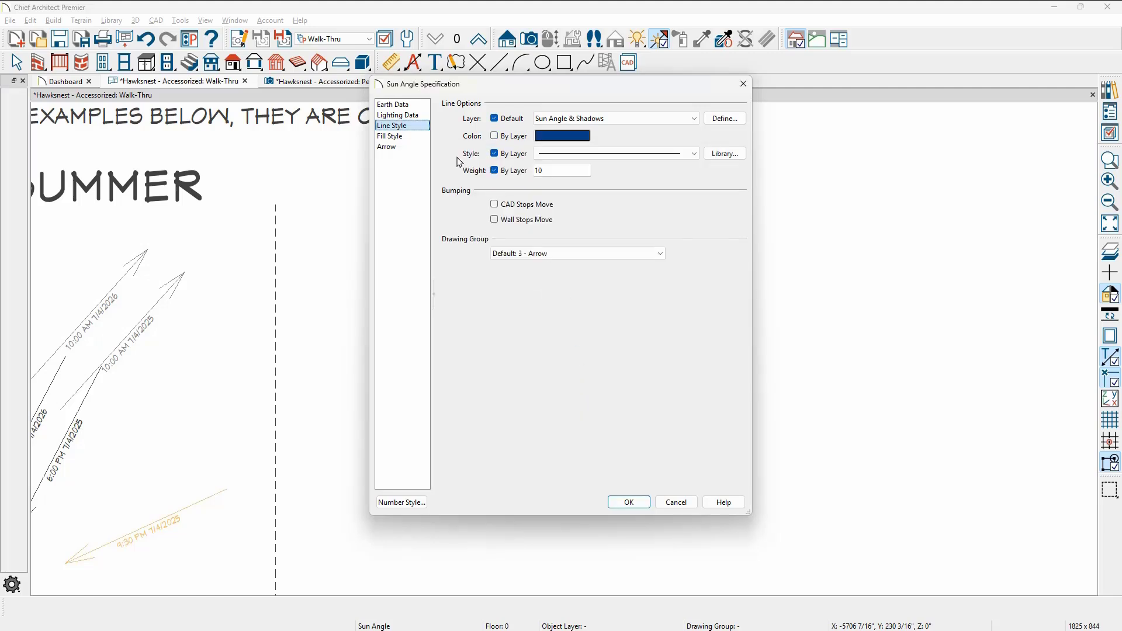
# Give the sun angle's hatch fill the same dark blue color as its line and accept the specification
pyautogui.click(413, 136)
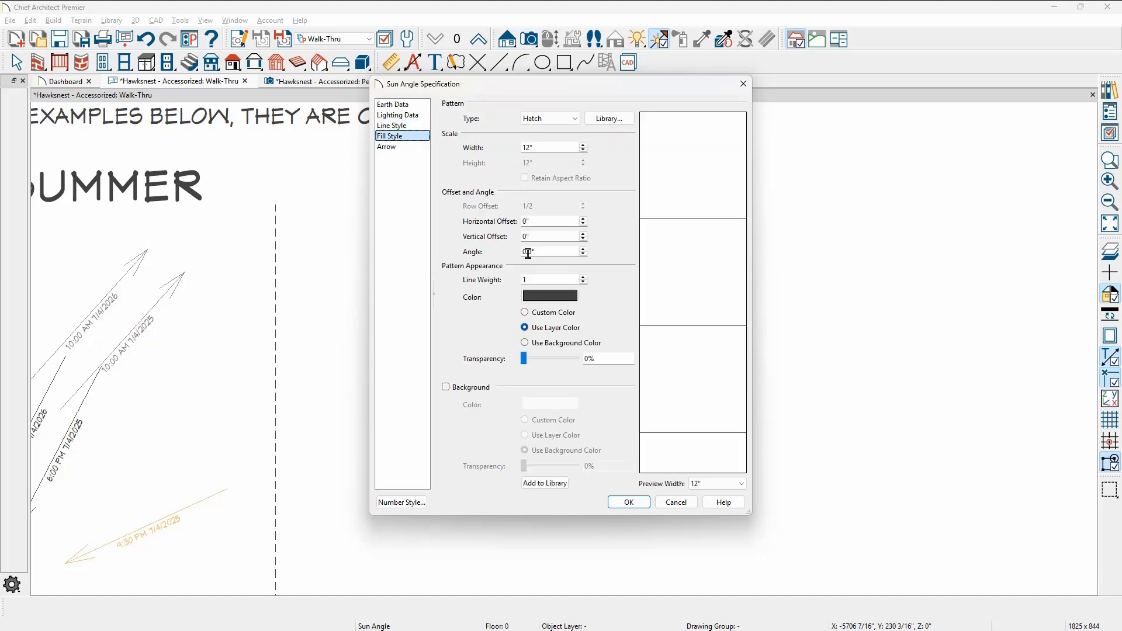
pyautogui.click(550, 296)
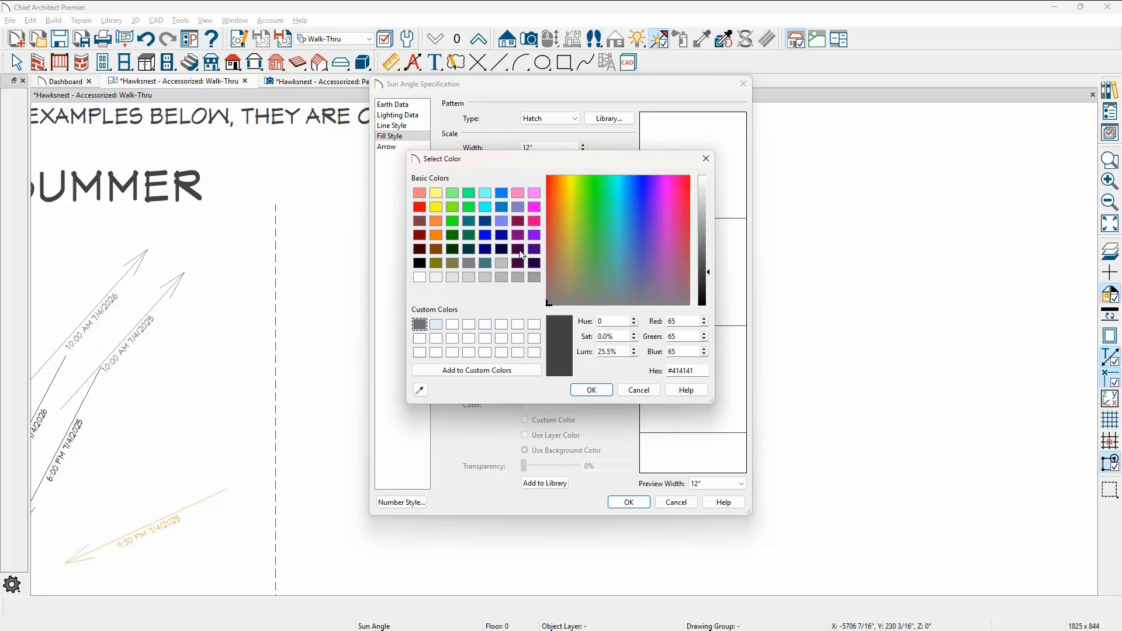
pyautogui.click(486, 221)
pyautogui.click(580, 391)
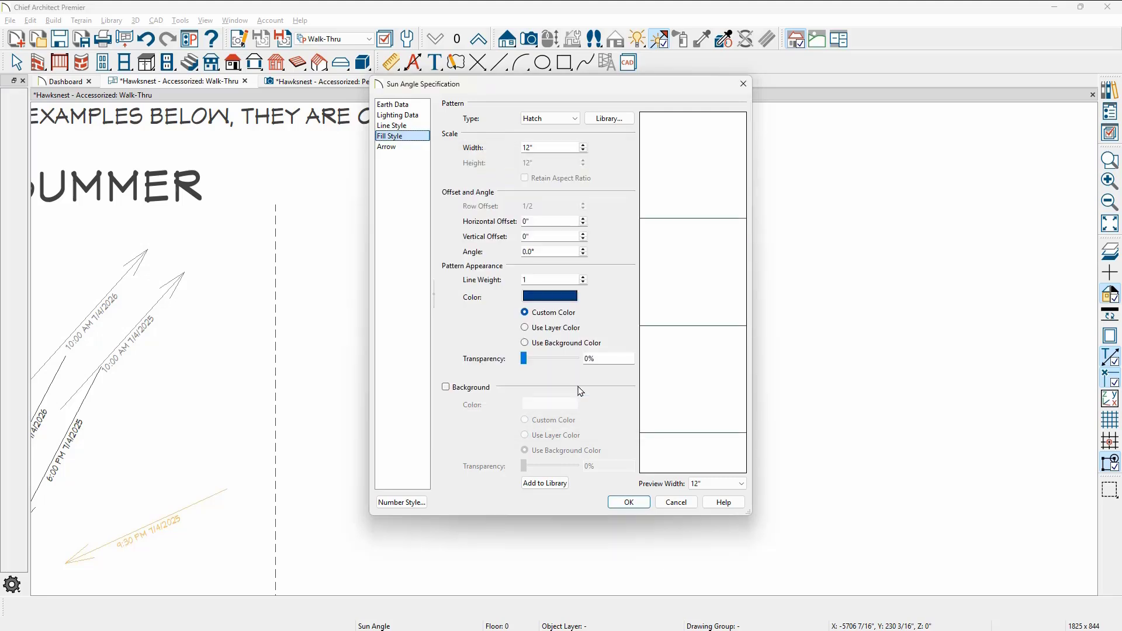
pyautogui.click(624, 503)
# Nudge the 12:00 PM sun angle arrow slightly upward between the other two winter arrows and deselect it
pyautogui.click(515, 349)
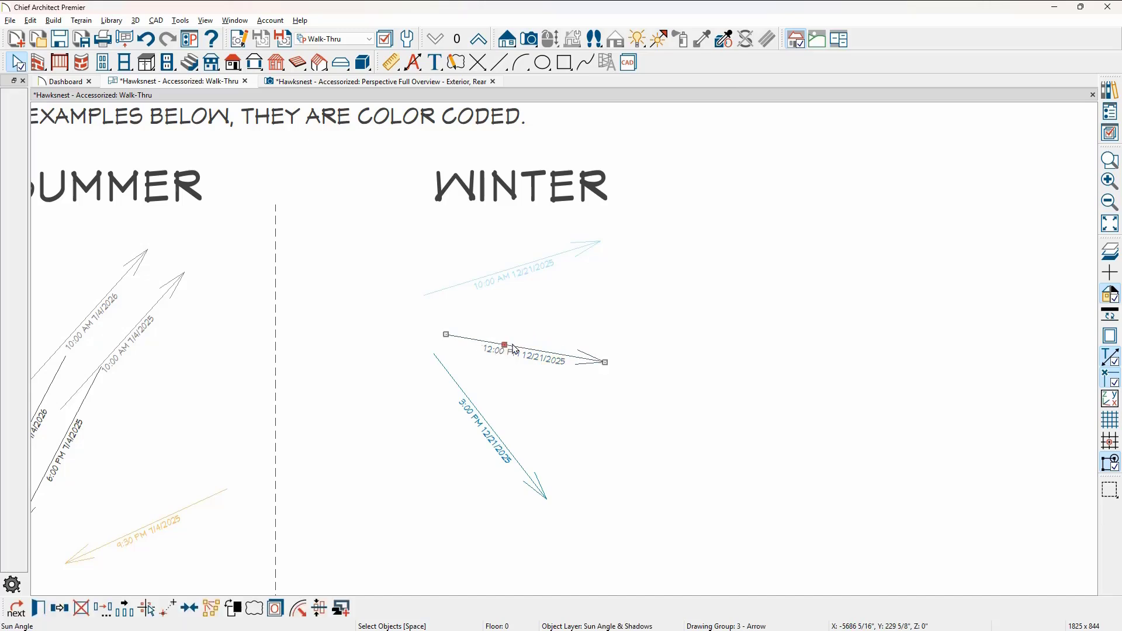
pyautogui.moveTo(504, 345)
pyautogui.mouseDown()
pyautogui.moveTo(507, 328)
pyautogui.moveTo(506, 340)
pyautogui.mouseUp()
pyautogui.click(534, 311)
# Generate the plan-view sun shadow from the 12:00 PM 12/21/2025 sun angle
pyautogui.scroll(-2, 532, 311)
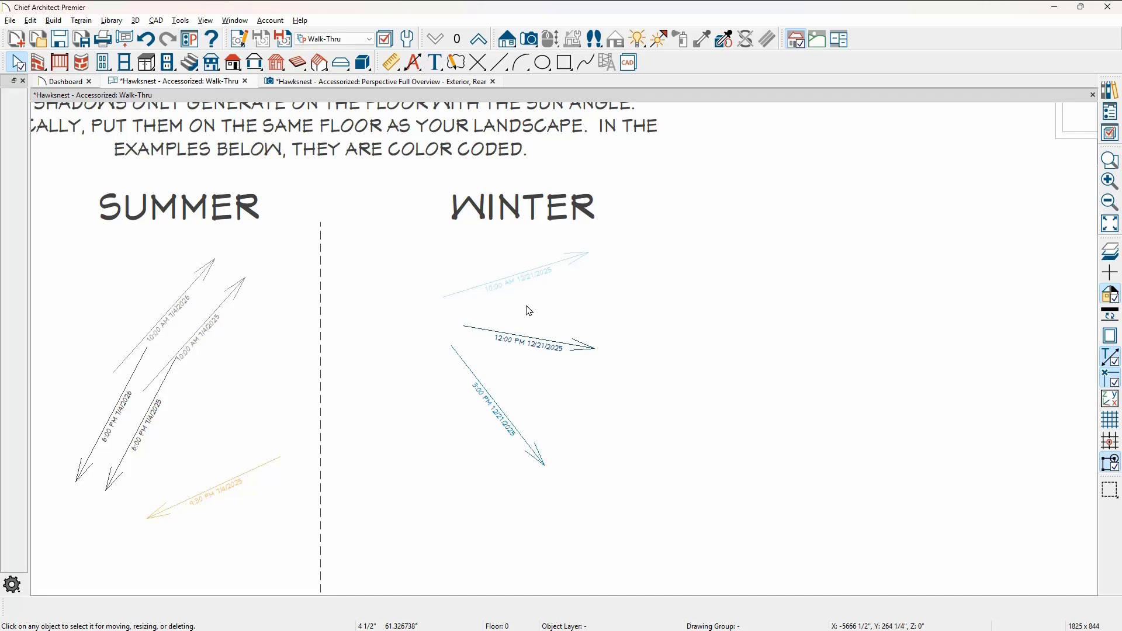
pyautogui.scroll(-4, 418, 333)
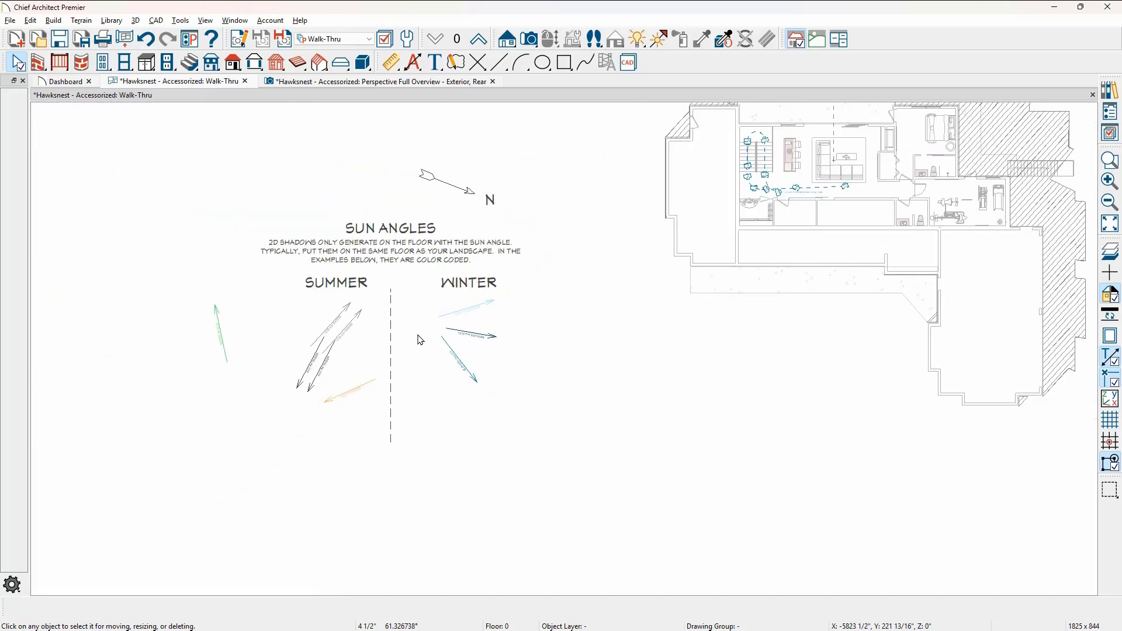
pyautogui.scroll(-2, 418, 337)
pyautogui.moveTo(629, 303); pyautogui.dragTo(572, 364, button='middle')
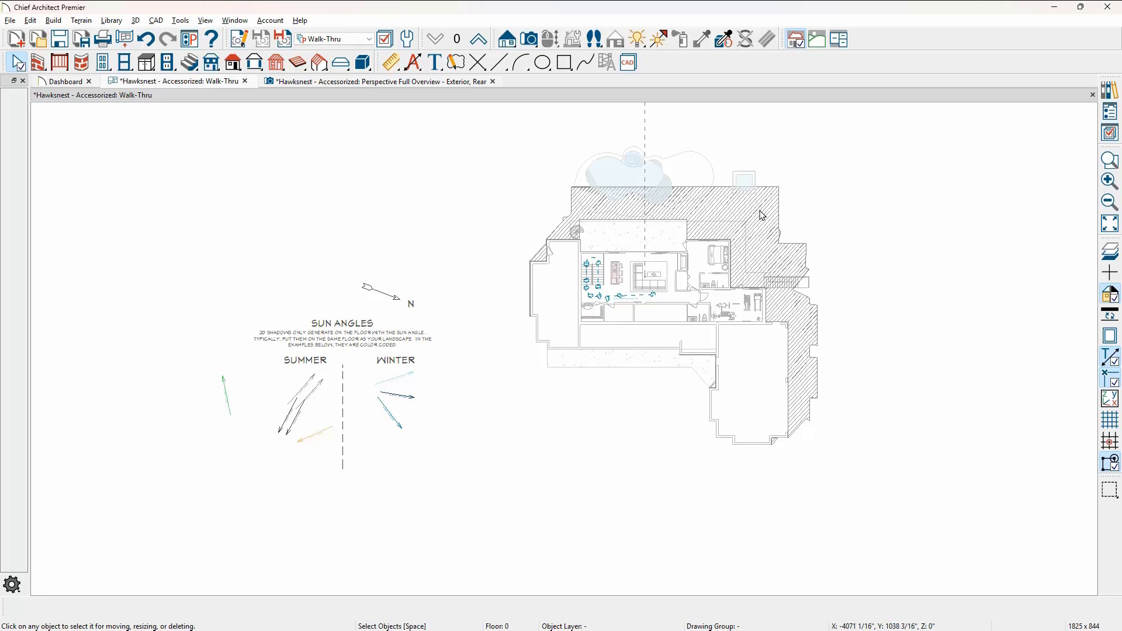
pyautogui.click(408, 396)
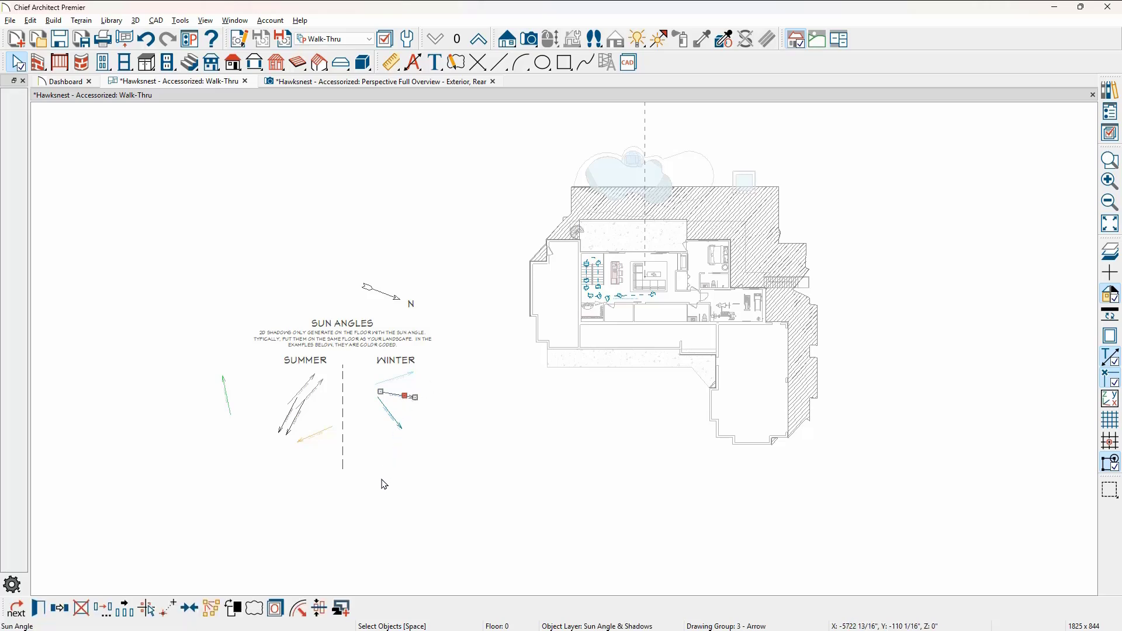
pyautogui.click(344, 608)
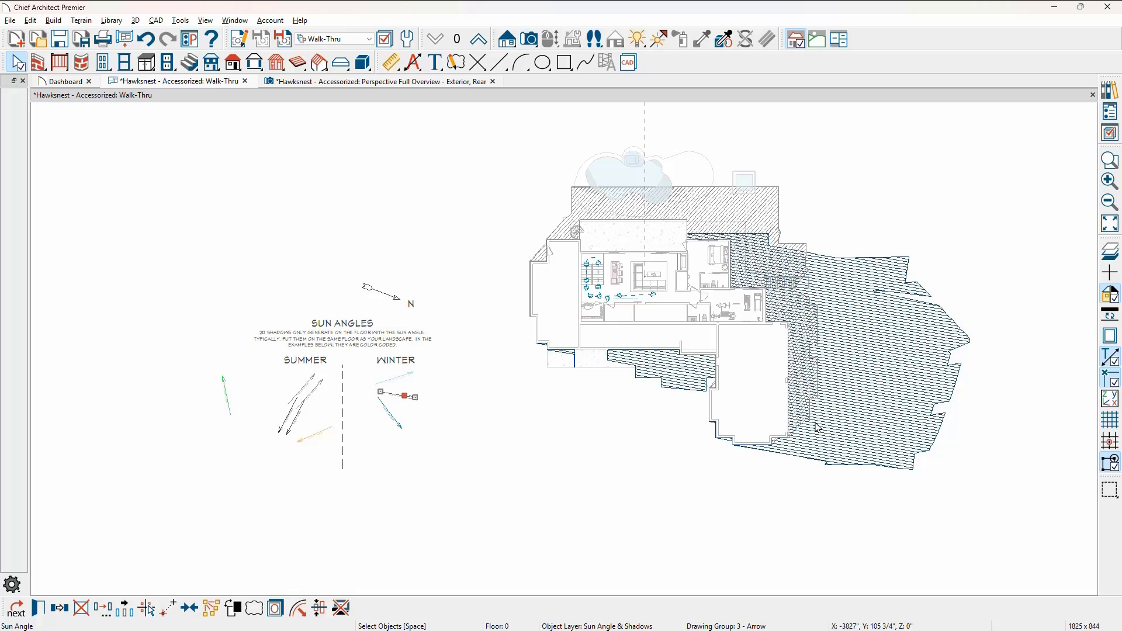
# Go up to floor 1 and start a stationary walkthrough from the Perspective Full Overview - Exterior, Rear camera view
pyautogui.click(475, 41)
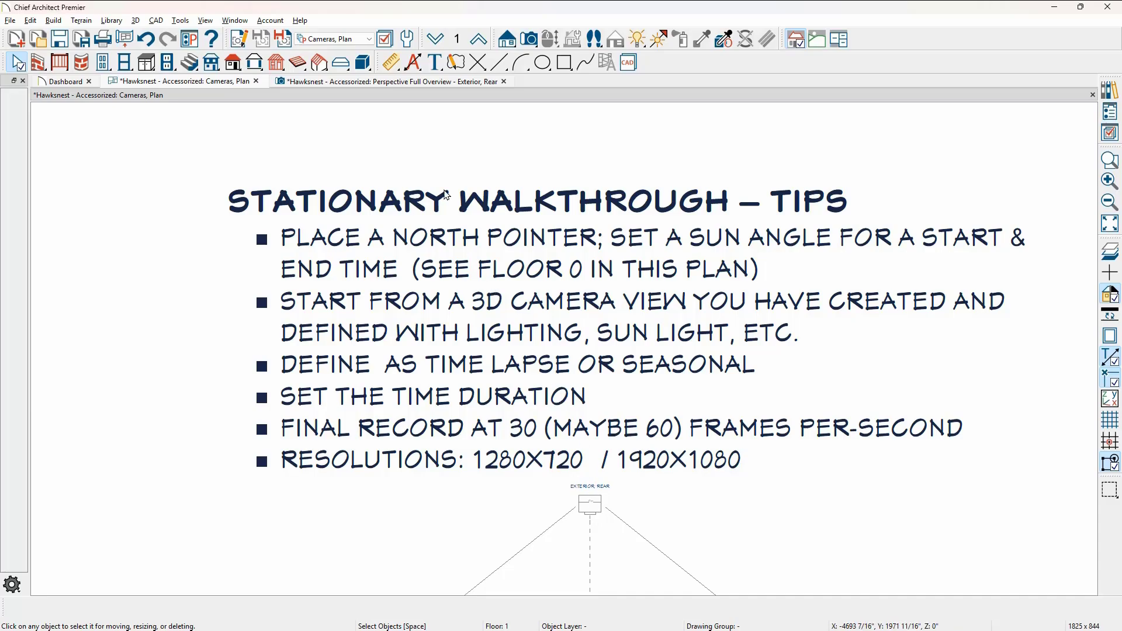
pyautogui.click(412, 84)
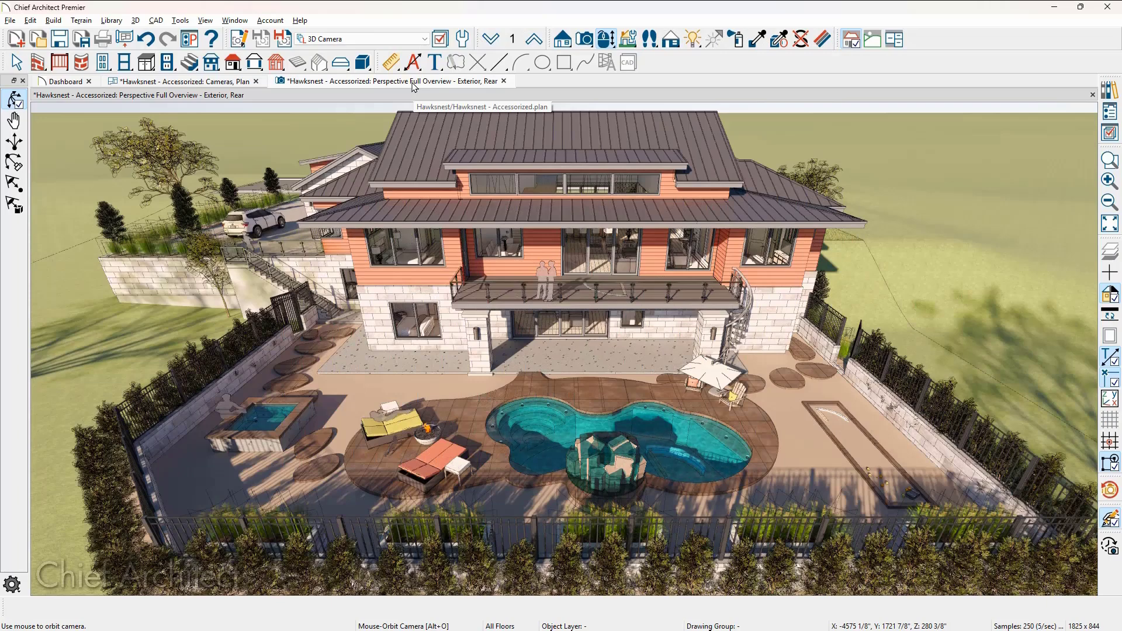
pyautogui.click(136, 21)
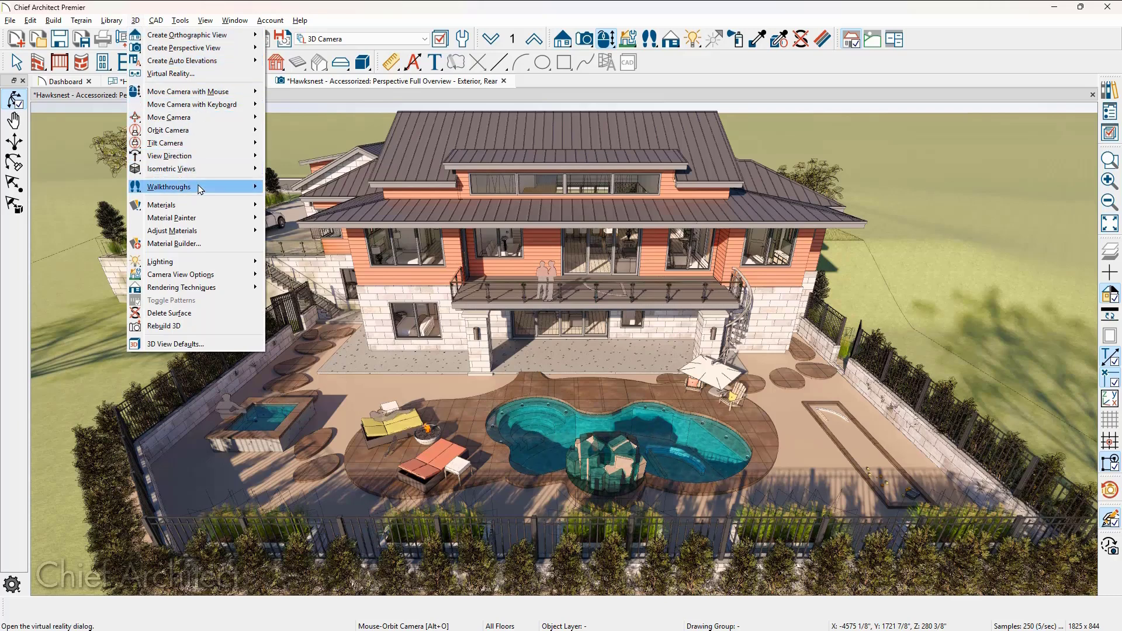
pyautogui.moveTo(201, 189)
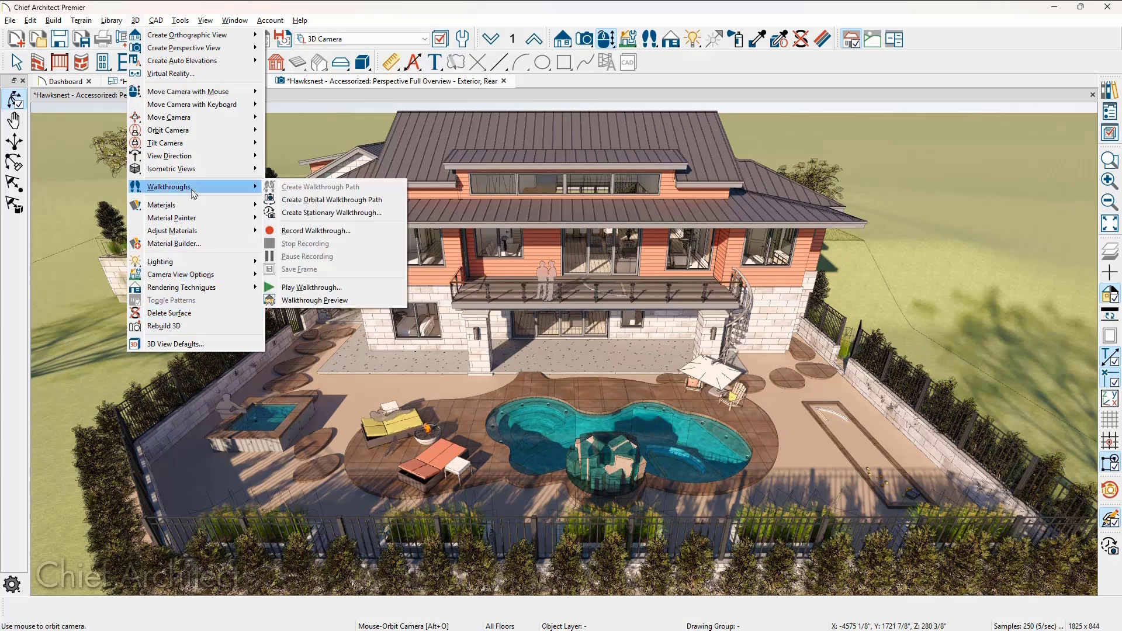
pyautogui.click(386, 215)
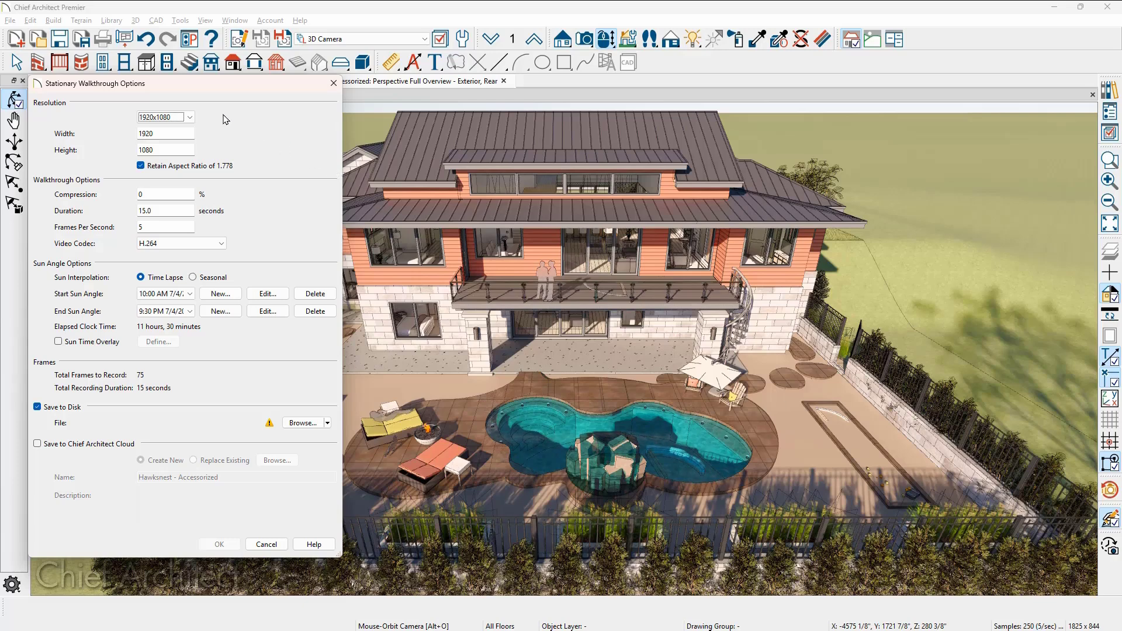
# Set the walkthrough to 30 frames per second, keeping the 1920x1080 resolution and the H.264 video codec
pyautogui.click(191, 118)
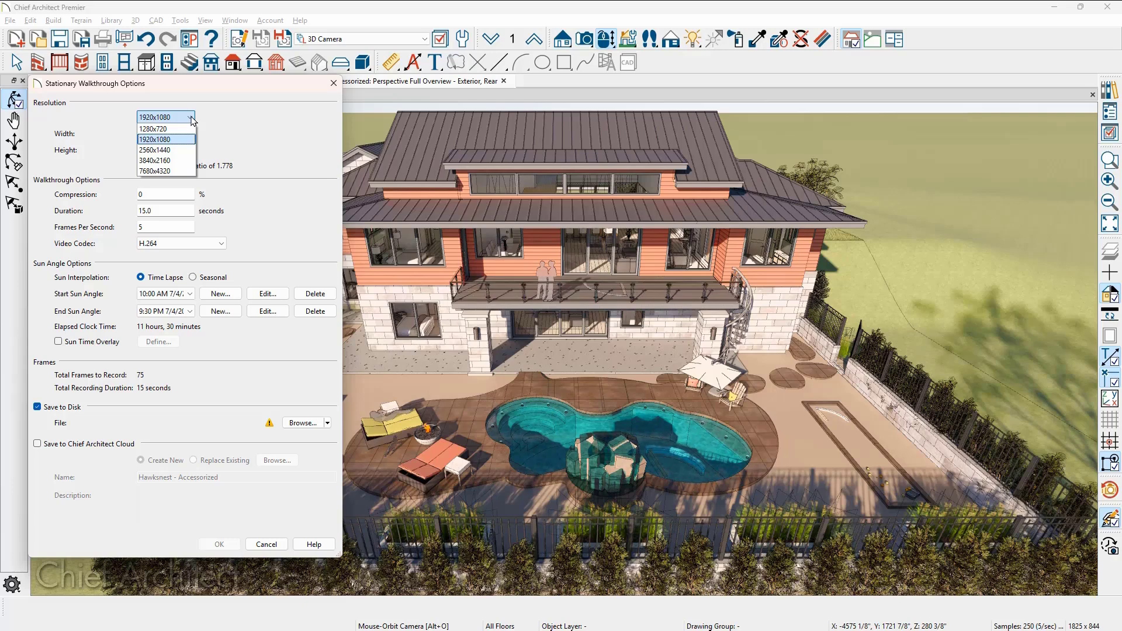
pyautogui.click(211, 125)
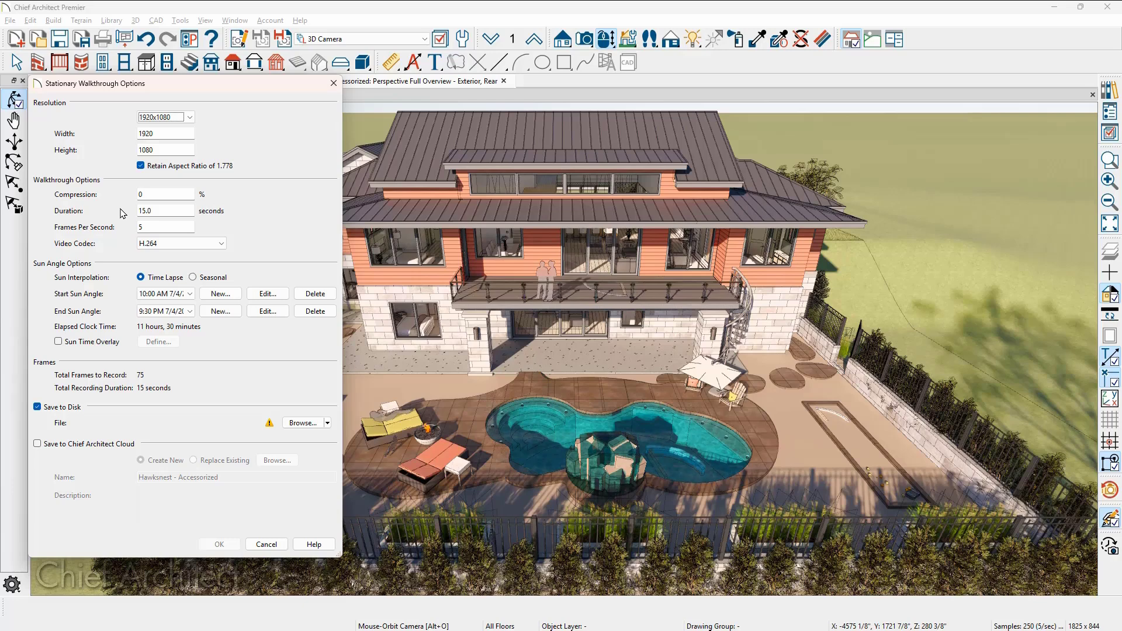
pyautogui.doubleClick(138, 226)
pyautogui.write('30')
pyautogui.click(205, 244)
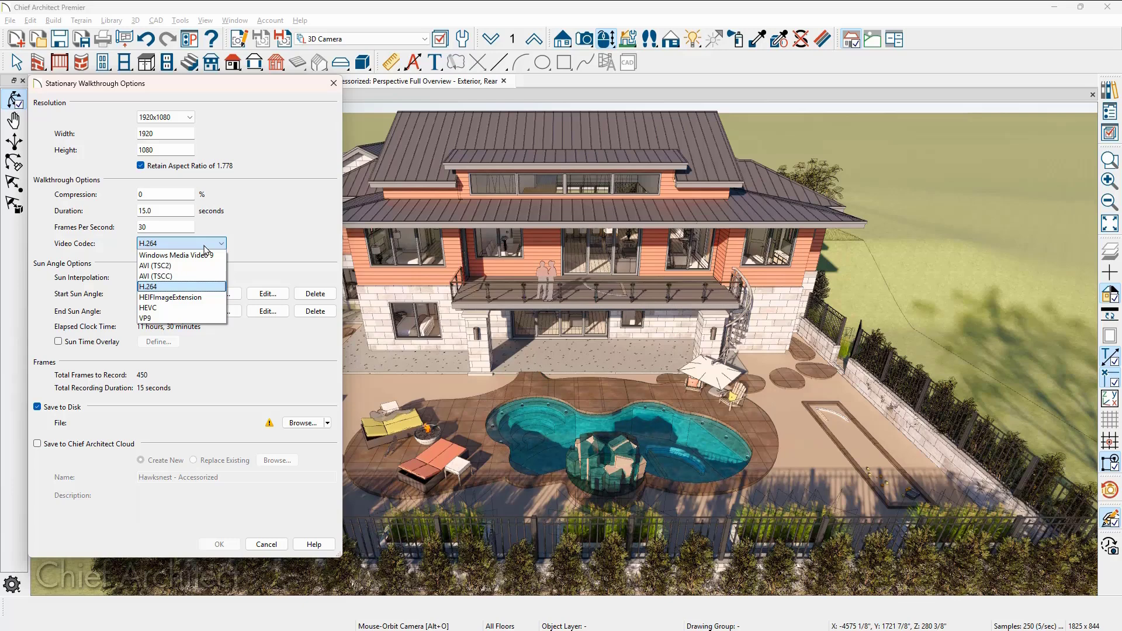
pyautogui.click(205, 246)
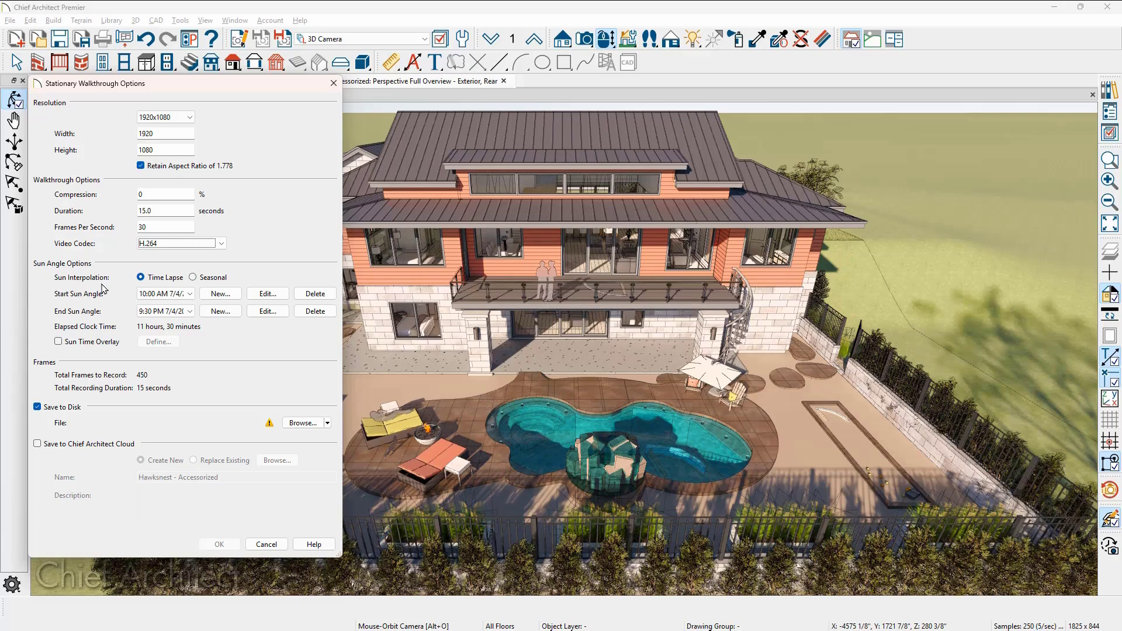
# Use seasonal sun interpolation, starting from the 10:00 AM 7/4/2025 sun angle and ending with 10:00 AM 7/4/2026
pyautogui.click(192, 278)
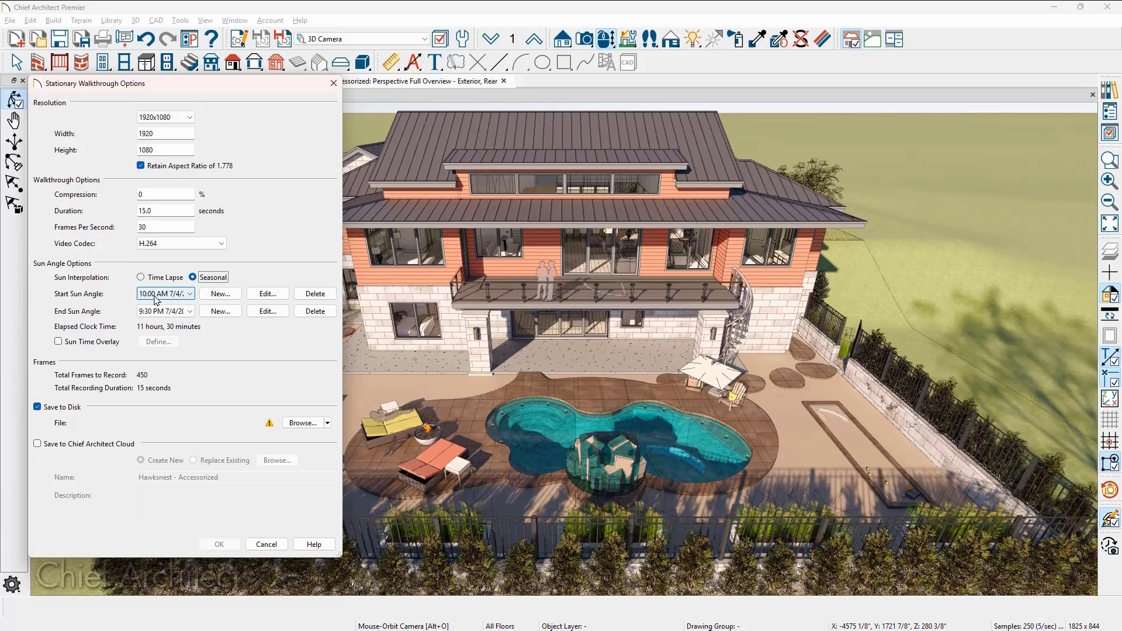
pyautogui.click(190, 295)
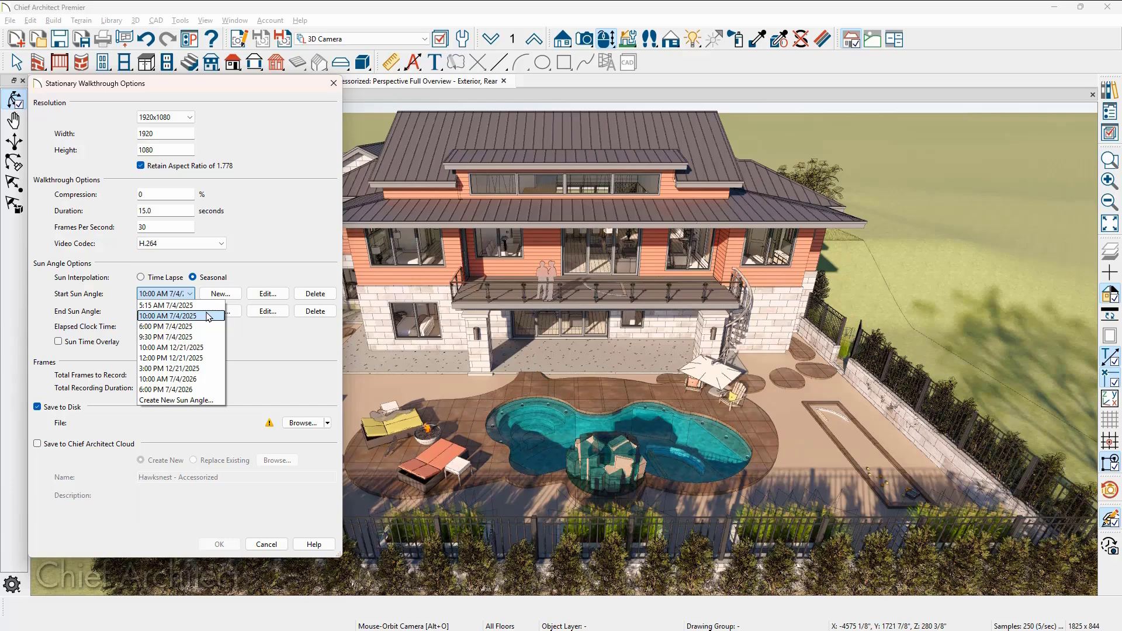
pyautogui.click(208, 317)
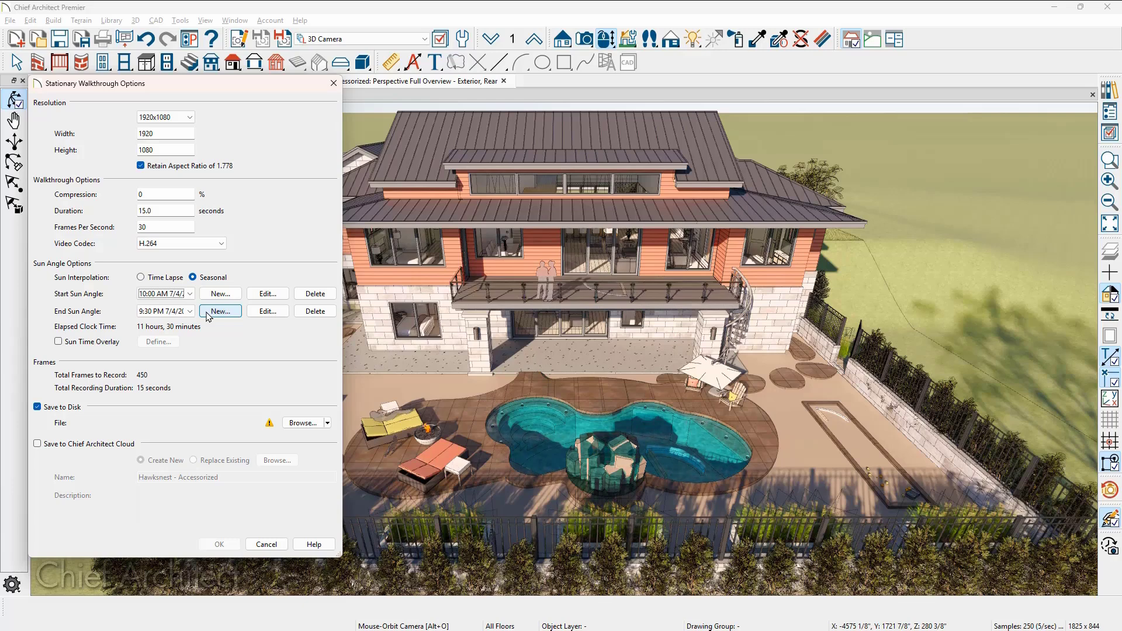
pyautogui.click(188, 313)
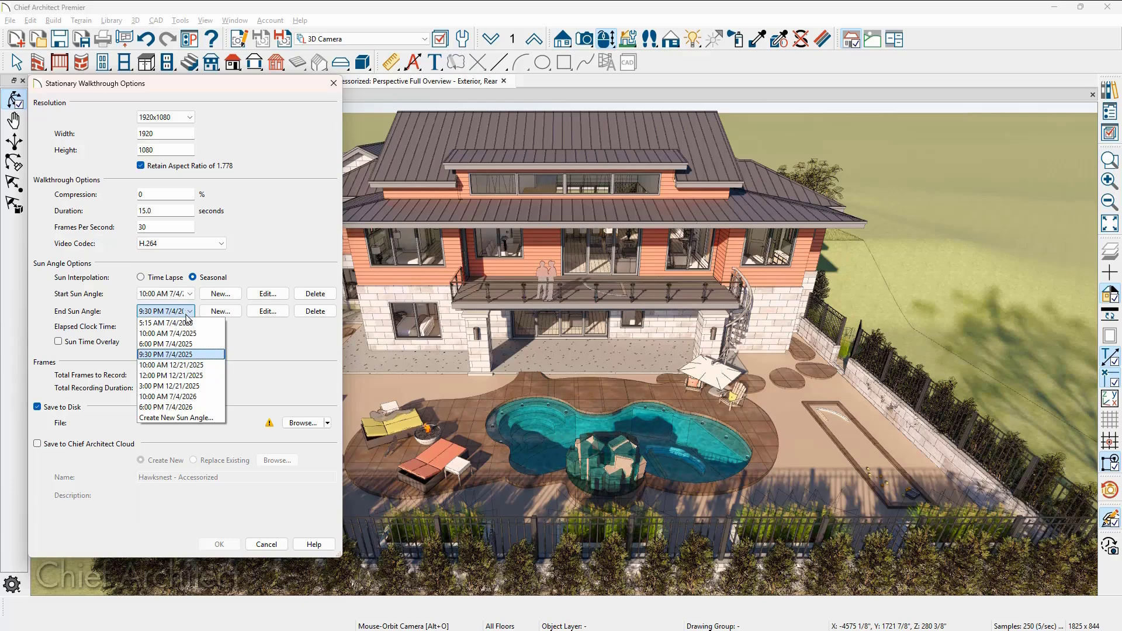
pyautogui.click(188, 397)
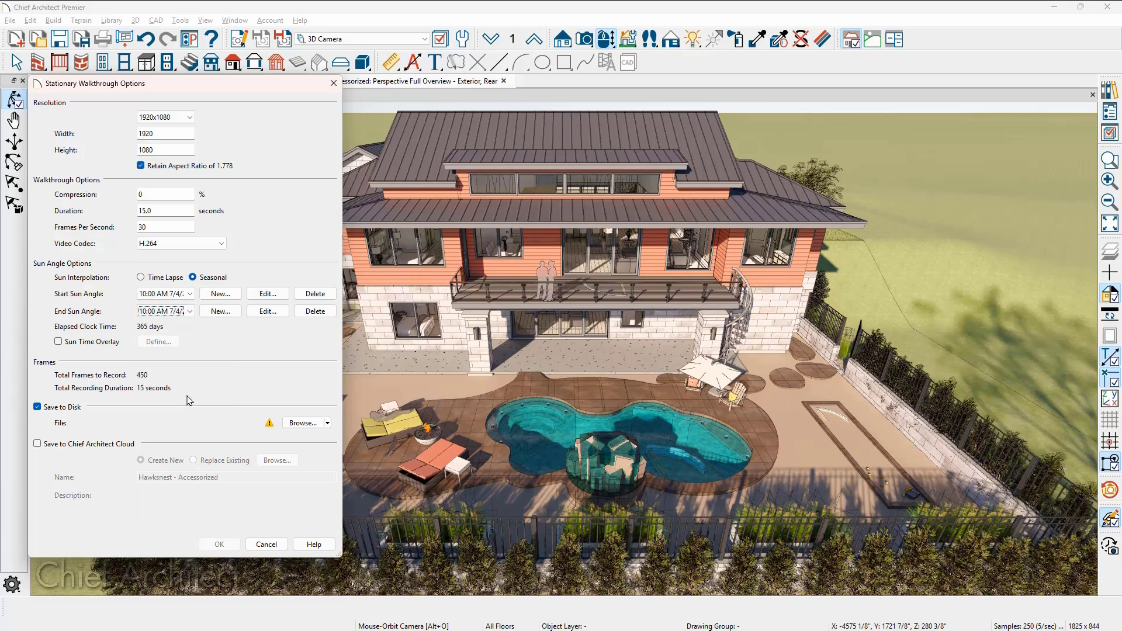
pyautogui.click(191, 312)
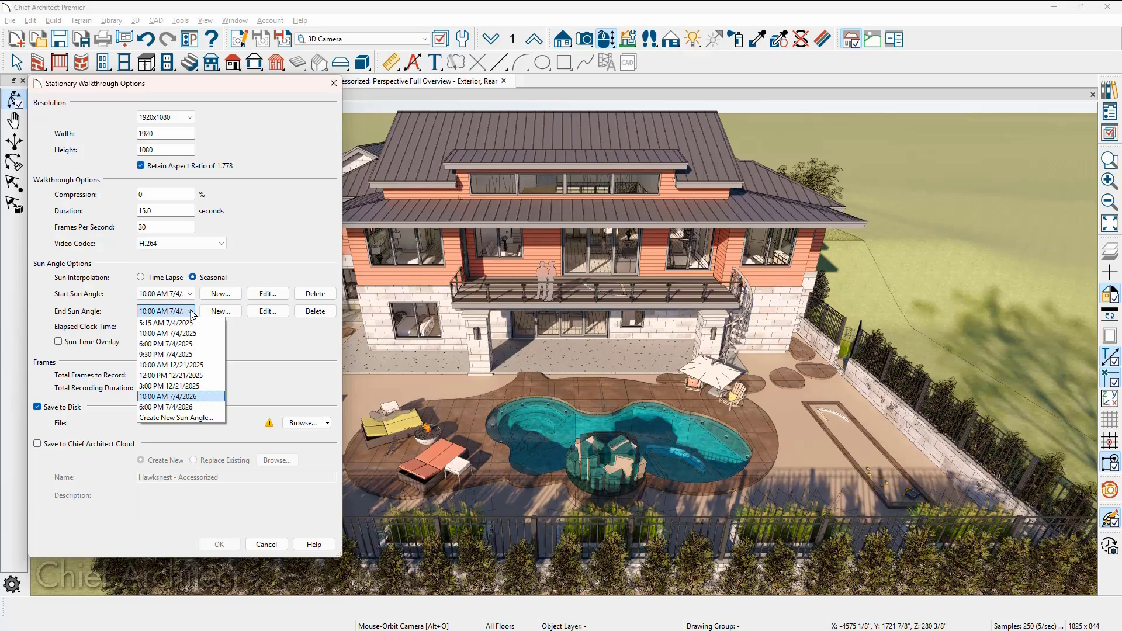
pyautogui.click(209, 403)
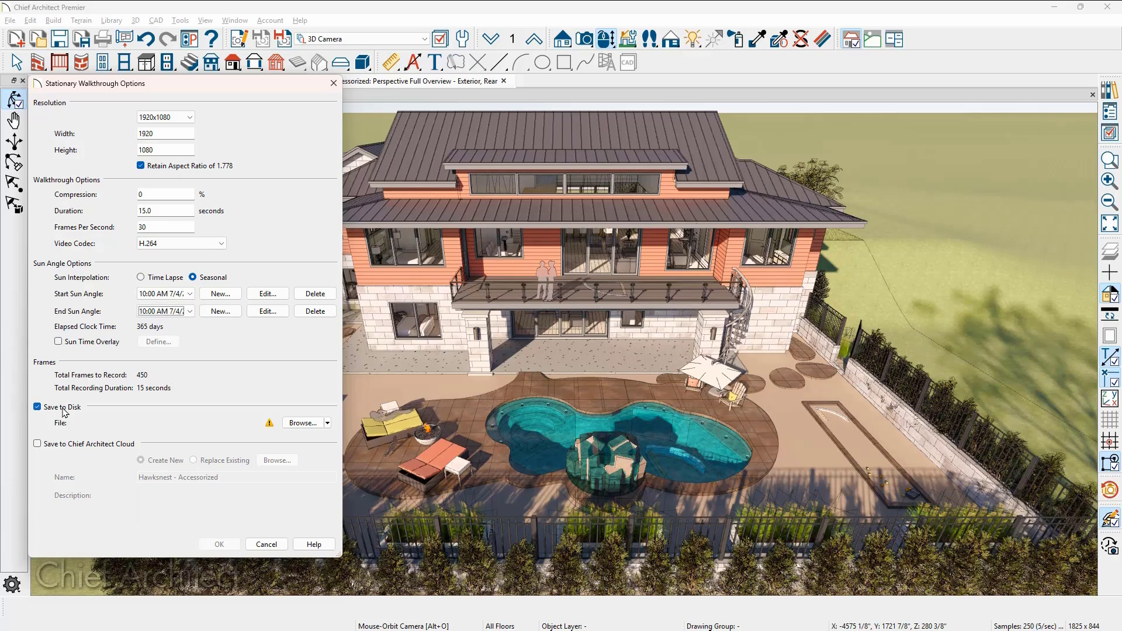
# Save the walkthrough to disk as Rear-Seasonal.mp4 and as a new Chief Architect Cloud item named Rear-Seasonal, and start rendering
pyautogui.click(286, 426)
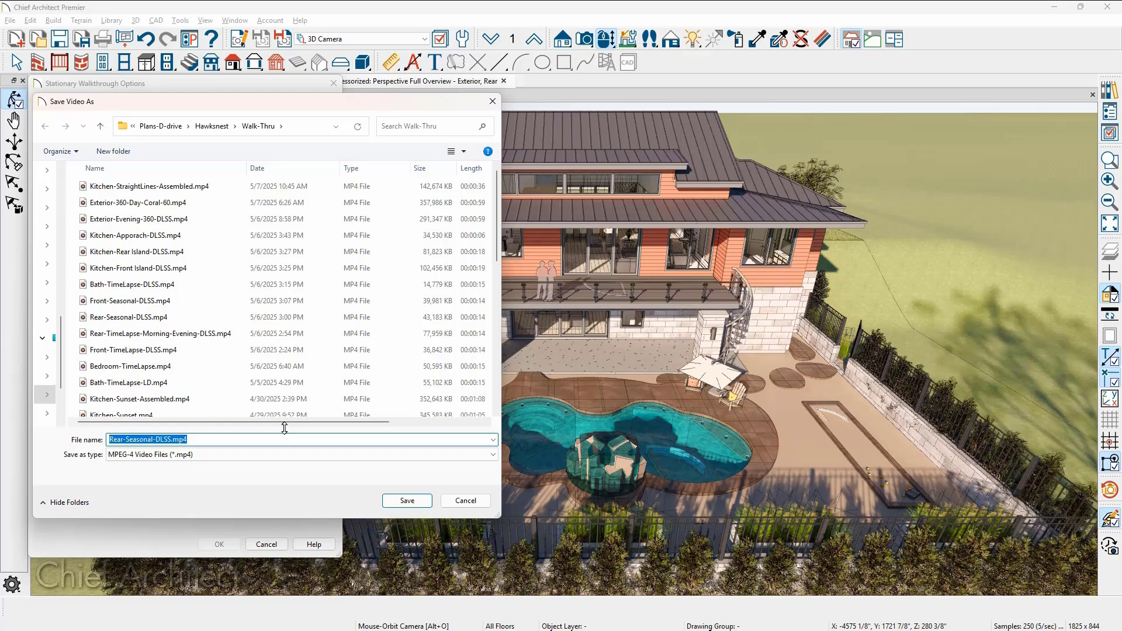
pyautogui.click(219, 445)
pyautogui.click(403, 503)
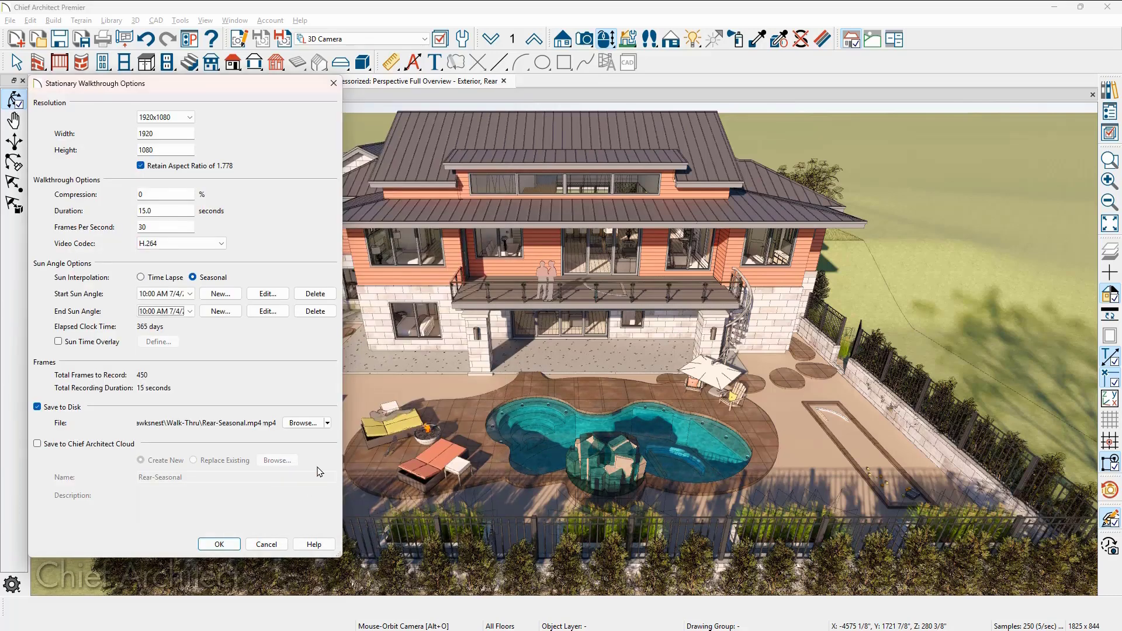
pyautogui.click(38, 444)
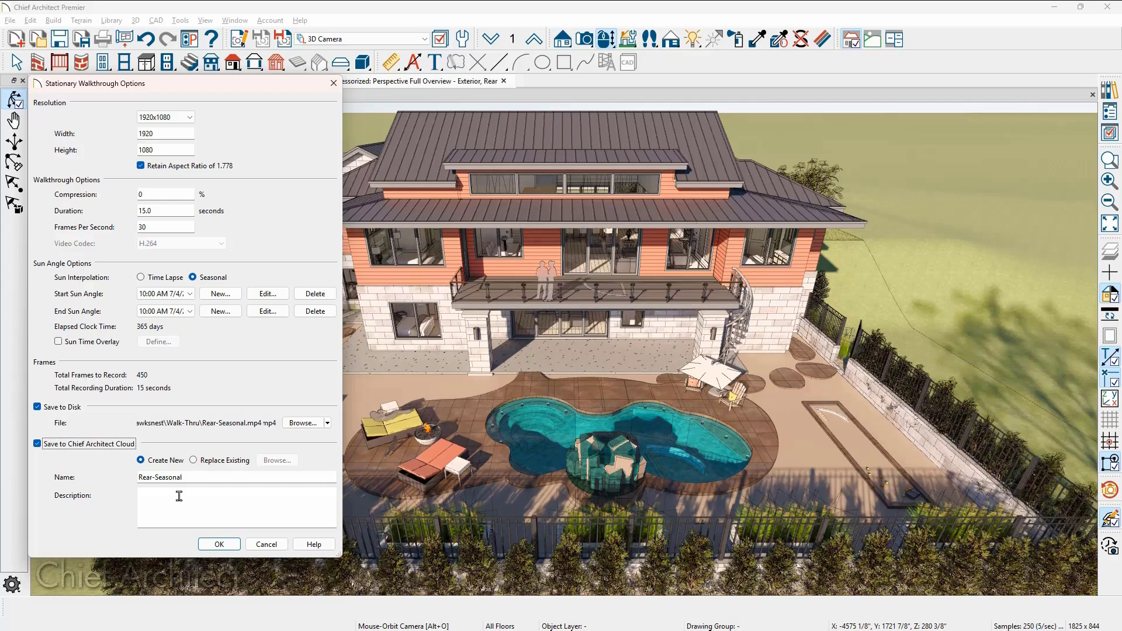
pyautogui.click(227, 544)
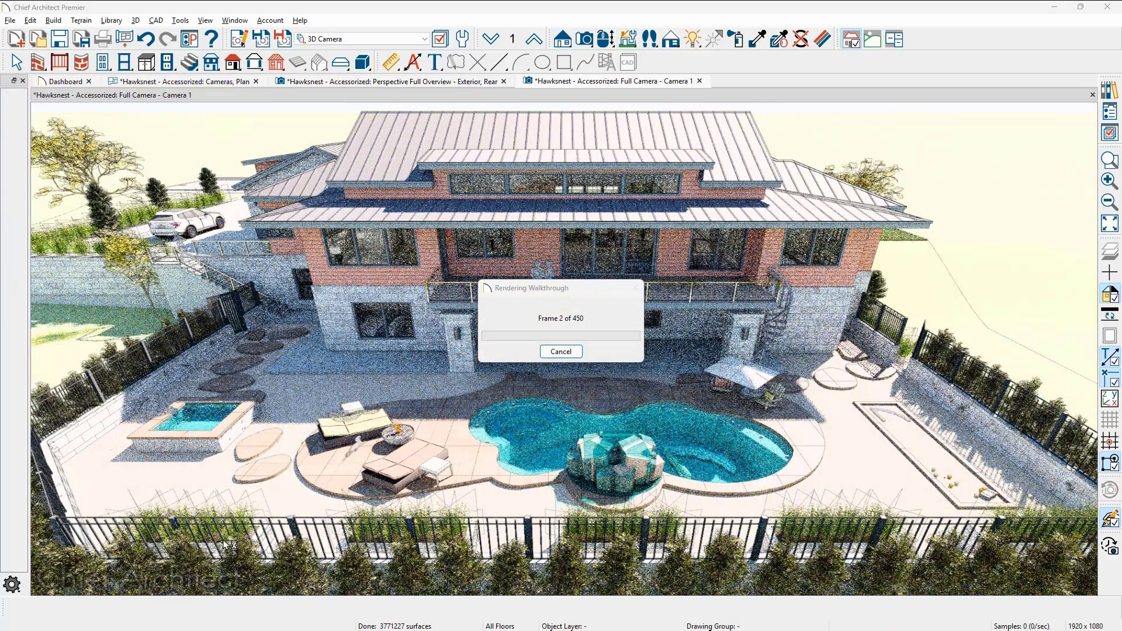
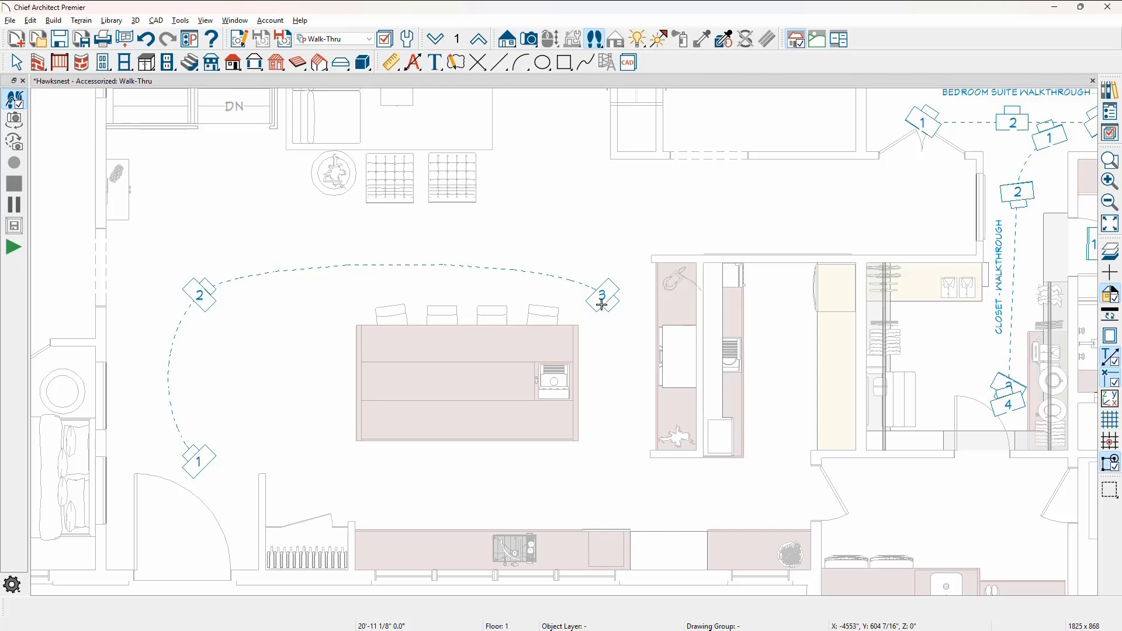
# Finish drawing the kitchen walkthrough path and rotate its three key frame cameras to face the island
pyautogui.press('Escape')
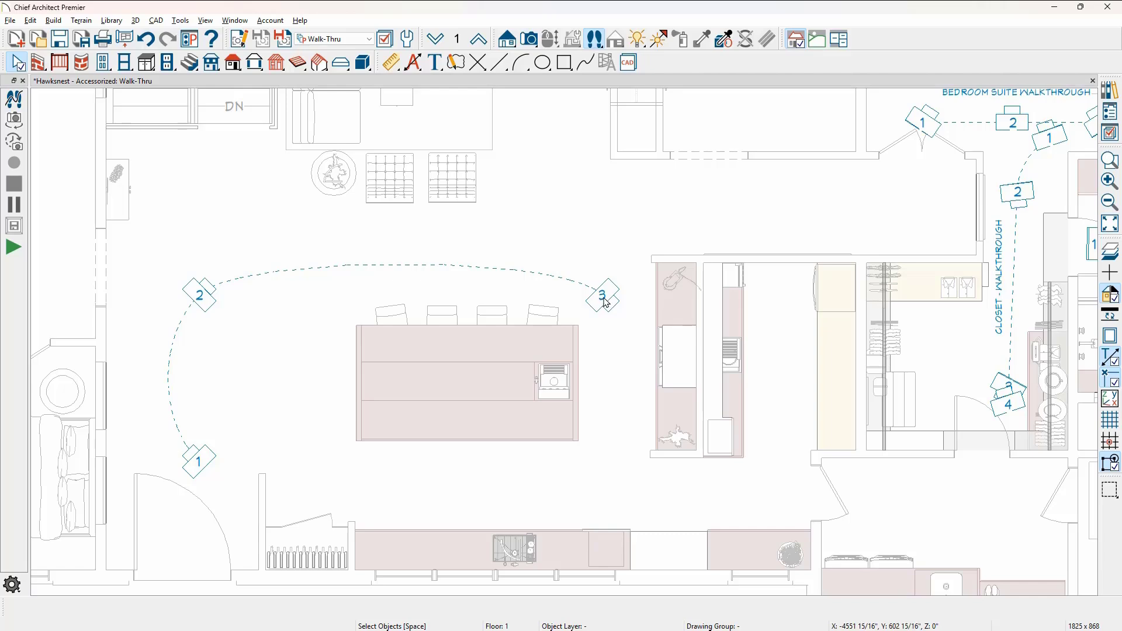
pyautogui.click(602, 305)
pyautogui.moveTo(608, 305); pyautogui.dragTo(583, 321)
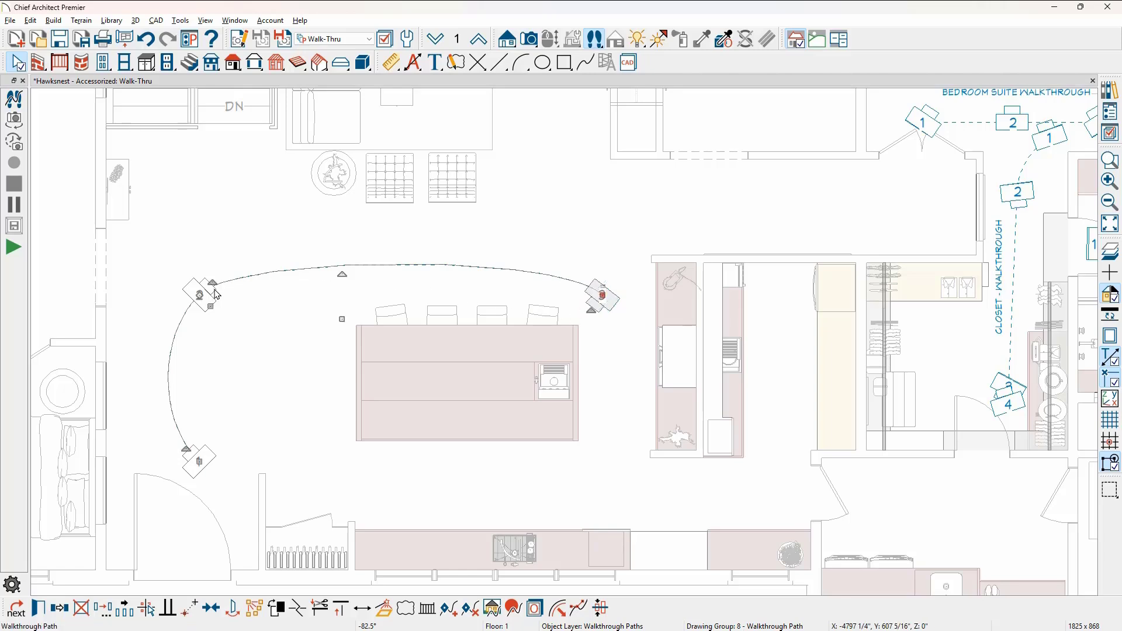
pyautogui.moveTo(212, 283); pyautogui.dragTo(221, 308)
pyautogui.click(185, 448)
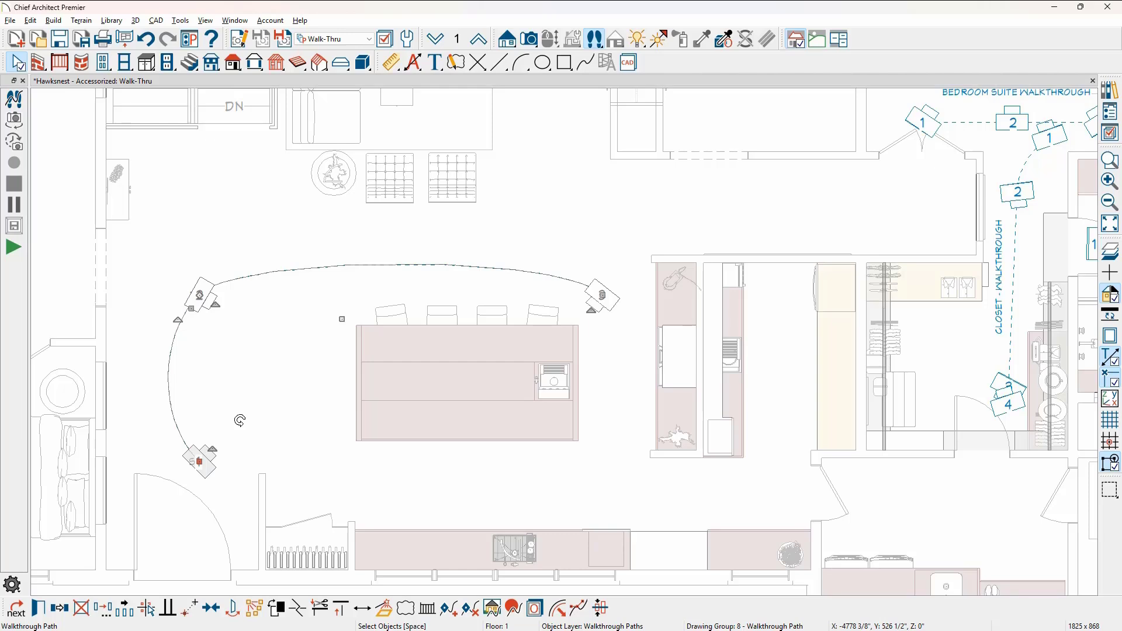
# In the walkthrough preview, aim Key Frame 1 to about 253° with 4° tilt and Key Frame 2 to about 294° with -1.6° tilt
pyautogui.click(490, 609)
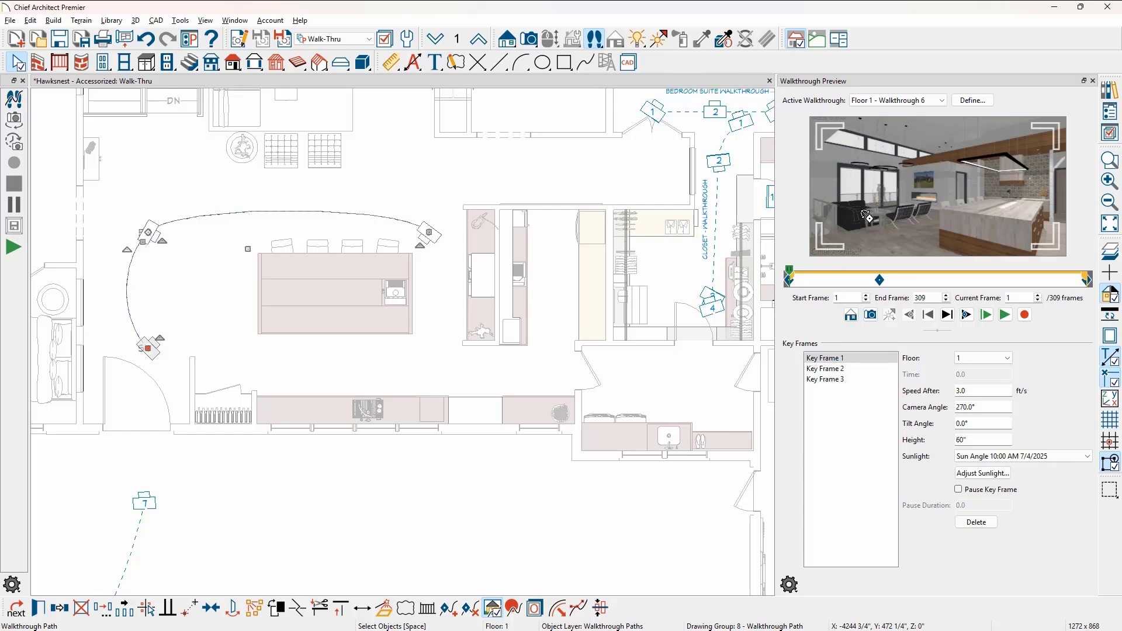
pyautogui.moveTo(868, 215)
pyautogui.mouseDown()
pyautogui.moveTo(905, 218)
pyautogui.moveTo(886, 211)
pyautogui.mouseUp()
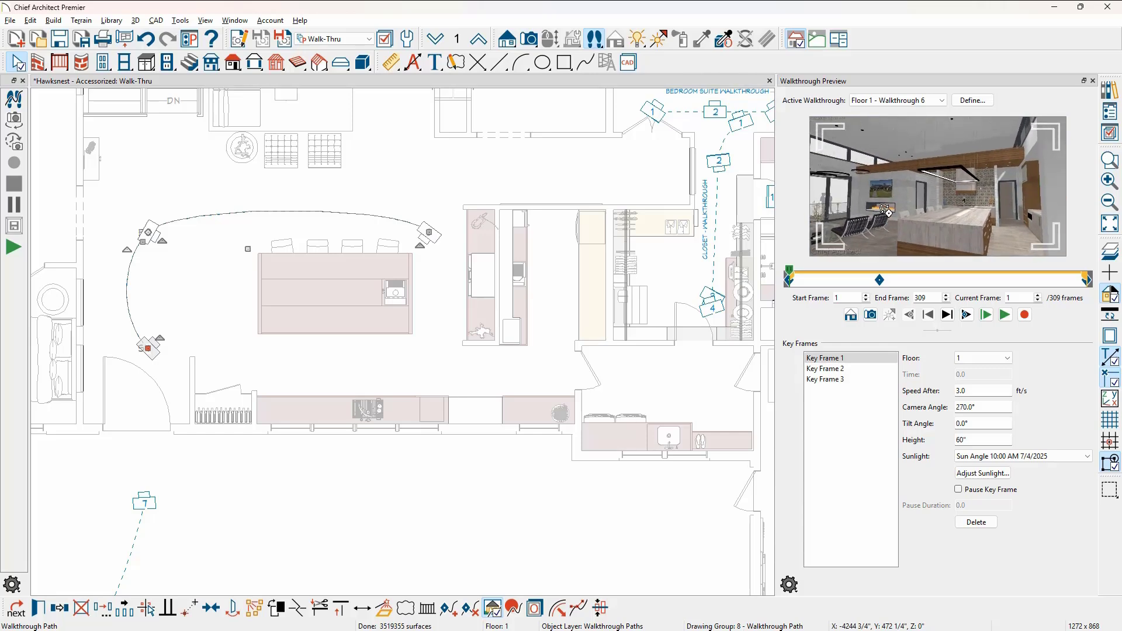
pyautogui.click(799, 273)
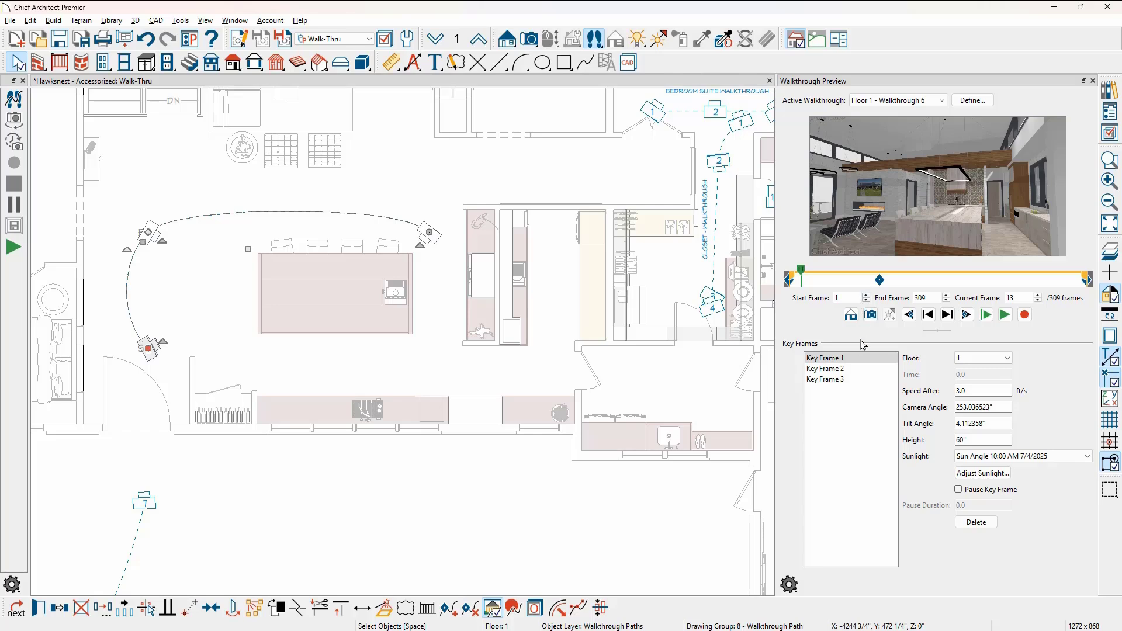
pyautogui.click(858, 369)
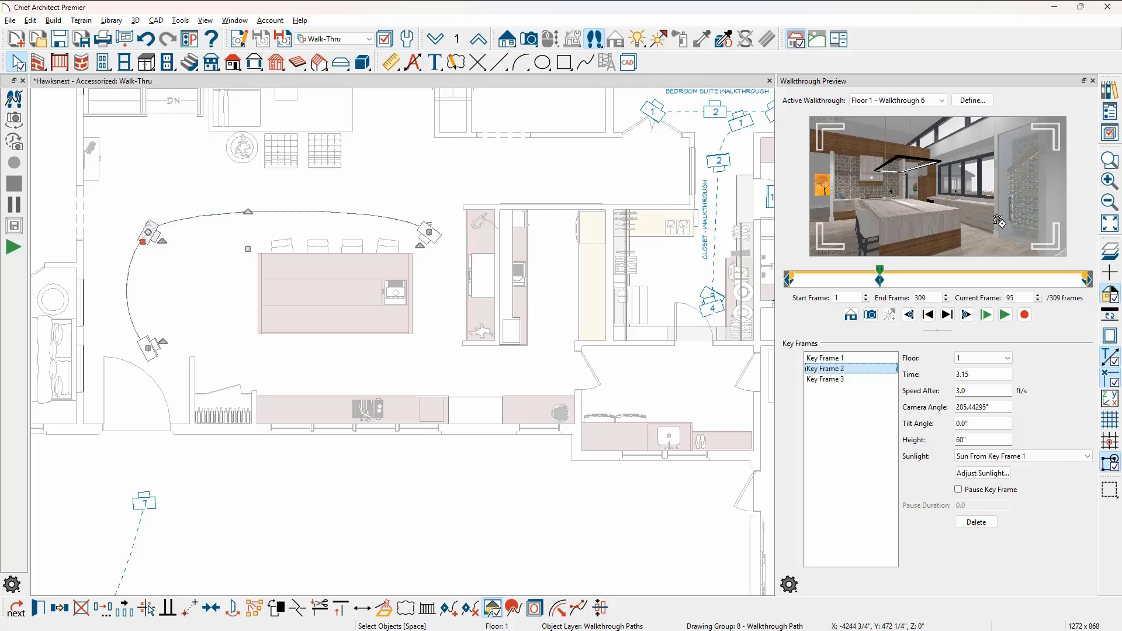
pyautogui.moveTo(992, 212); pyautogui.dragTo(981, 214)
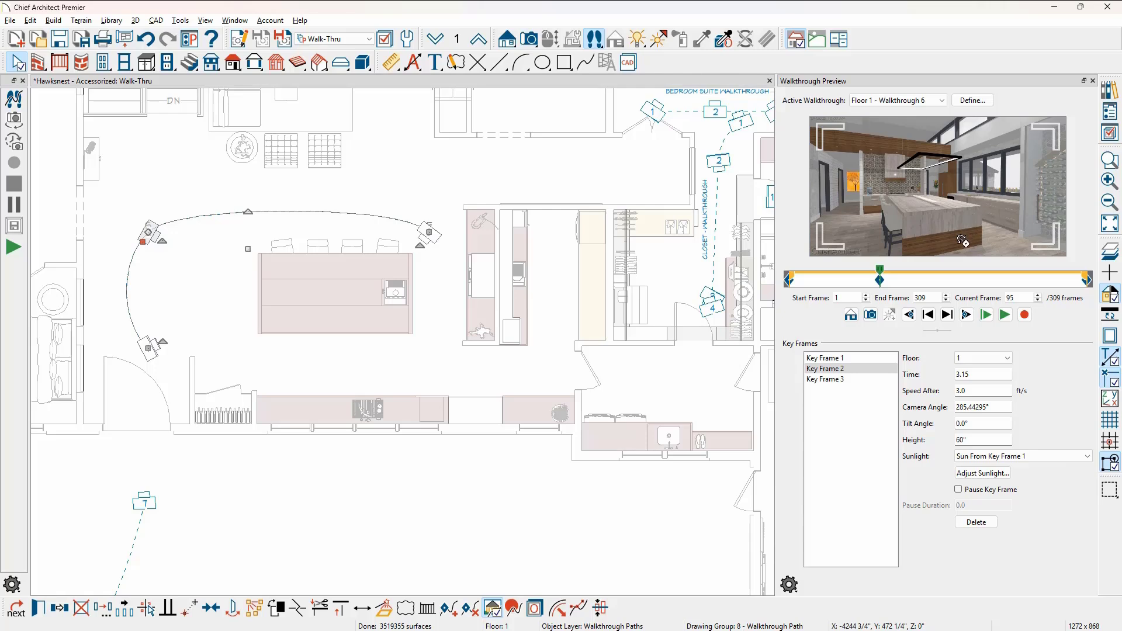
# Set Key Frame 3's height to 84" and aim its camera down over the island at about 251° with -15° tilt
pyautogui.click(859, 380)
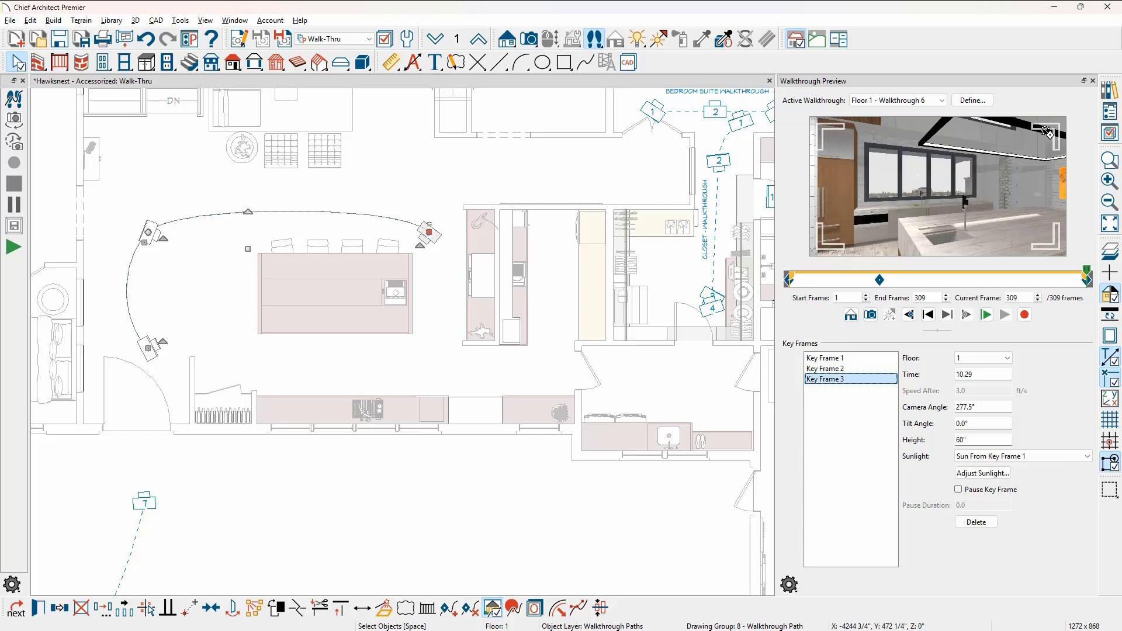
pyautogui.moveTo(1037, 188)
pyautogui.mouseDown()
pyautogui.moveTo(1029, 197)
pyautogui.moveTo(1039, 201)
pyautogui.mouseUp()
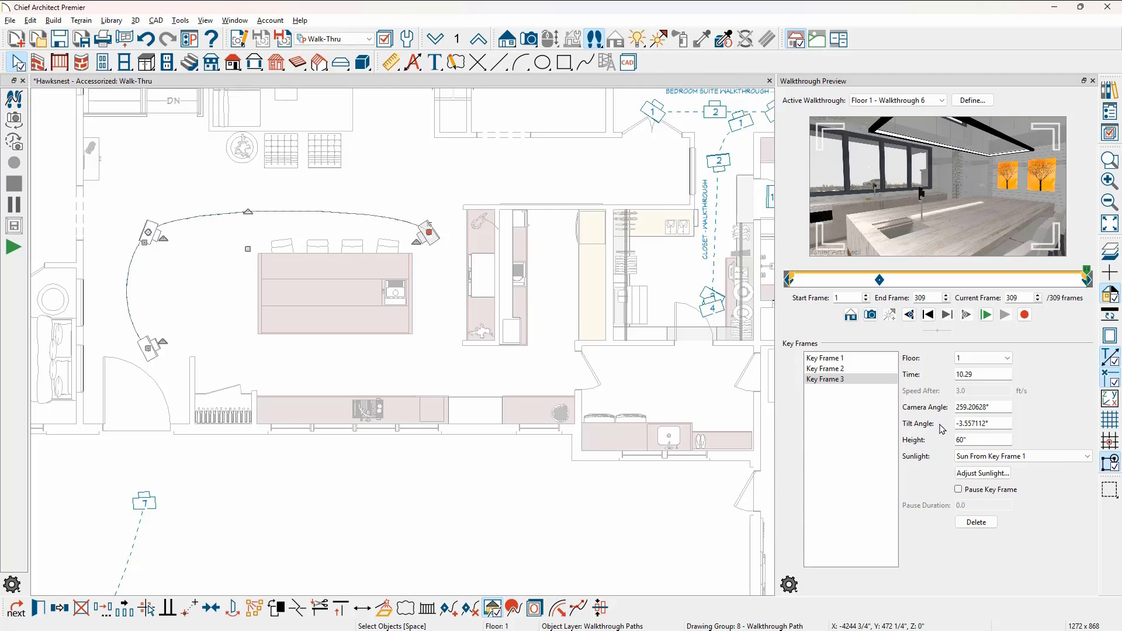
pyautogui.moveTo(968, 440); pyautogui.dragTo(944, 442)
pyautogui.write('84')
pyautogui.press('Tab')
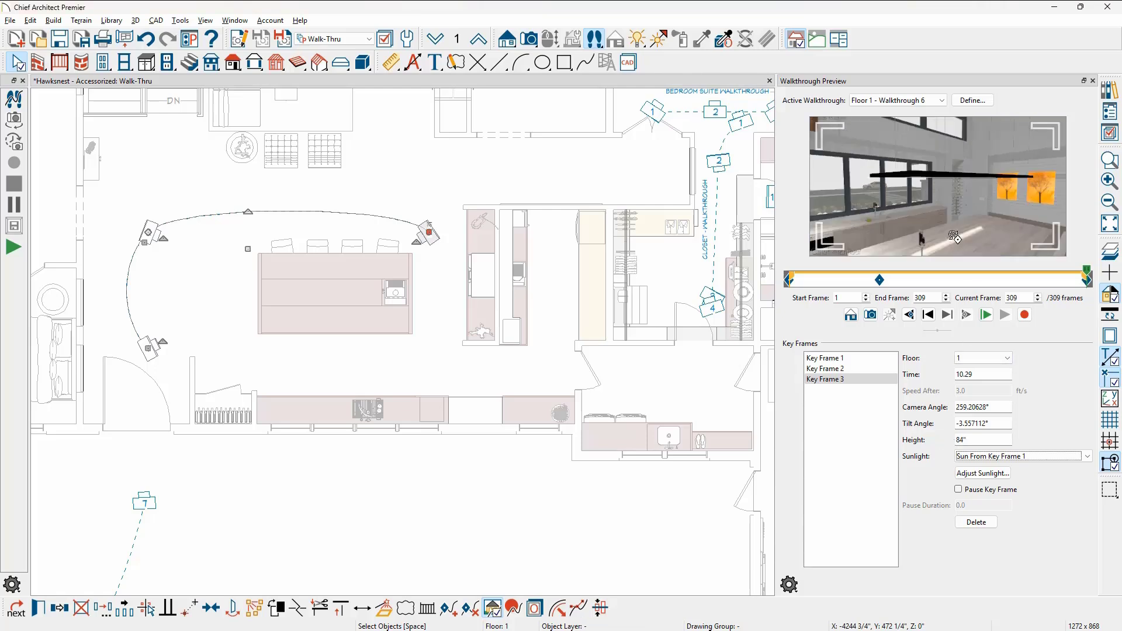
pyautogui.moveTo(955, 237); pyautogui.dragTo(965, 251)
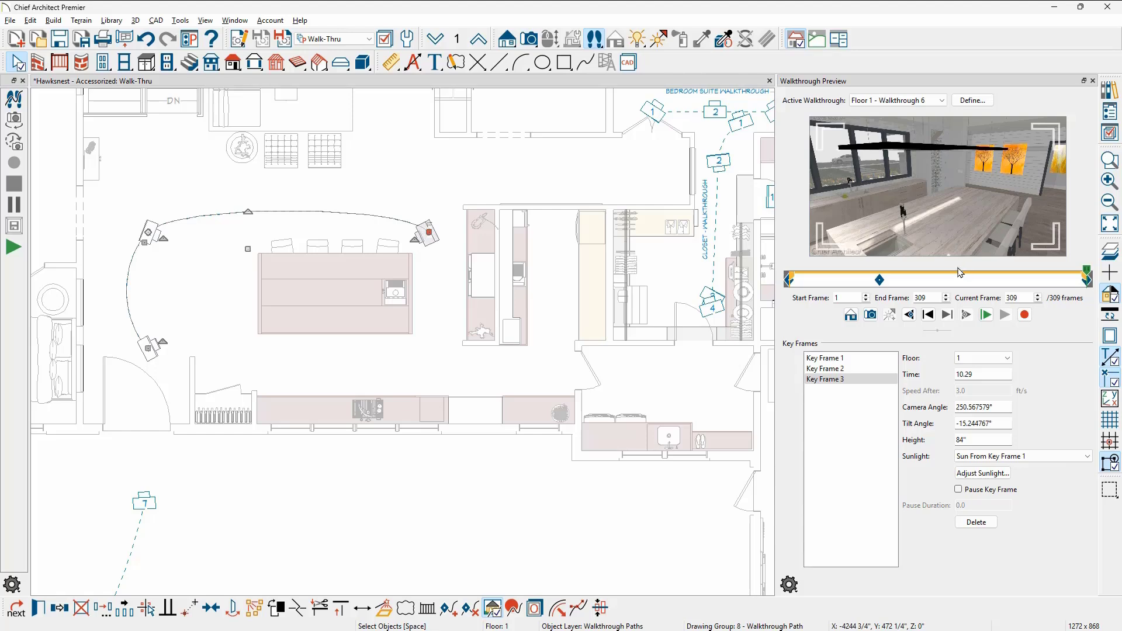
# Scrub the walkthrough preview from Key Frame 2 to near the last frame to check the camera motion
pyautogui.click(876, 375)
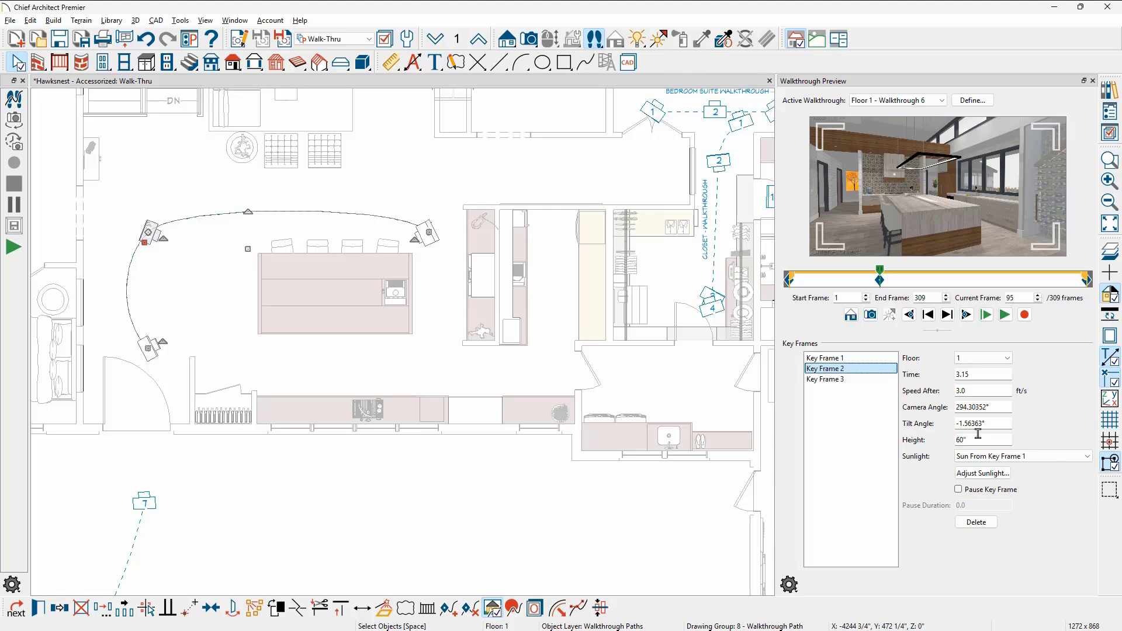
pyautogui.click(881, 277)
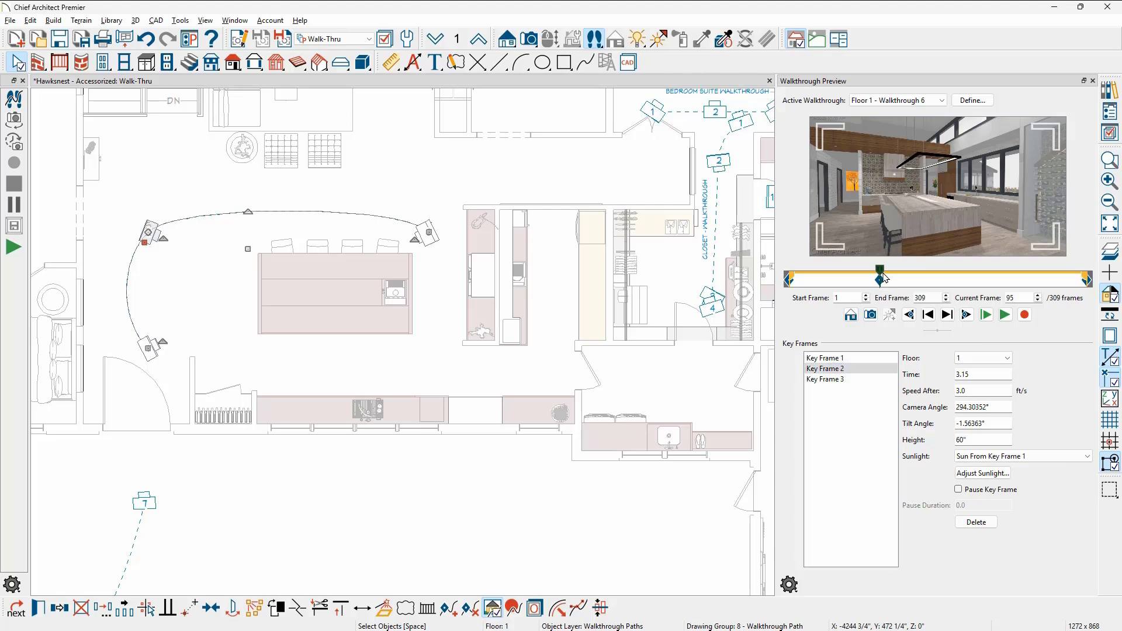
pyautogui.moveTo(889, 277); pyautogui.dragTo(1086, 282)
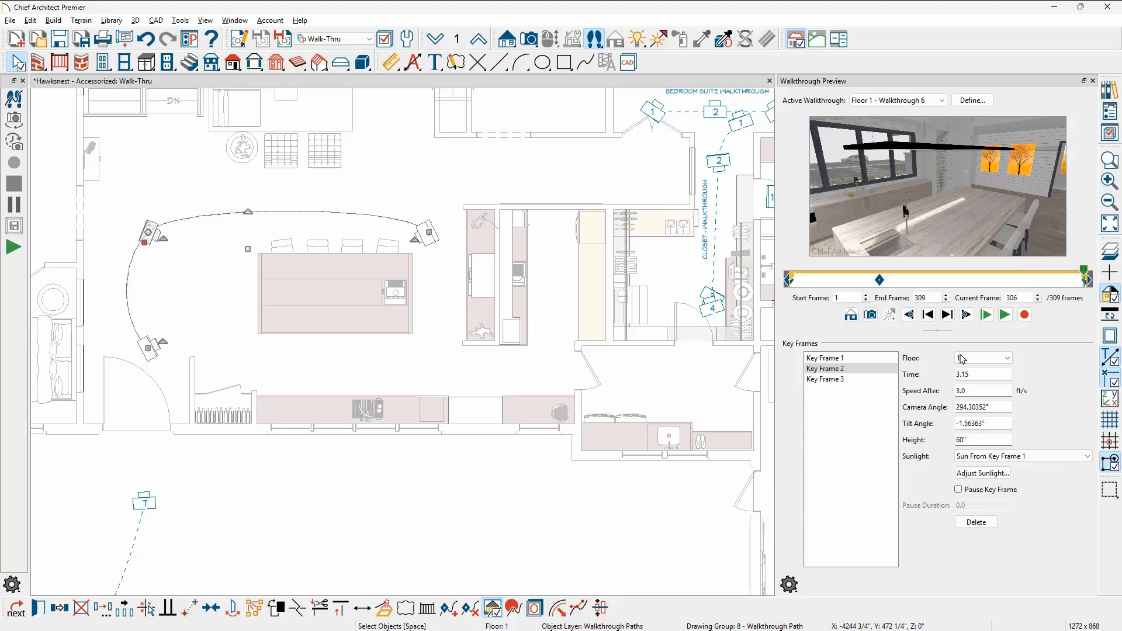
pyautogui.click(875, 370)
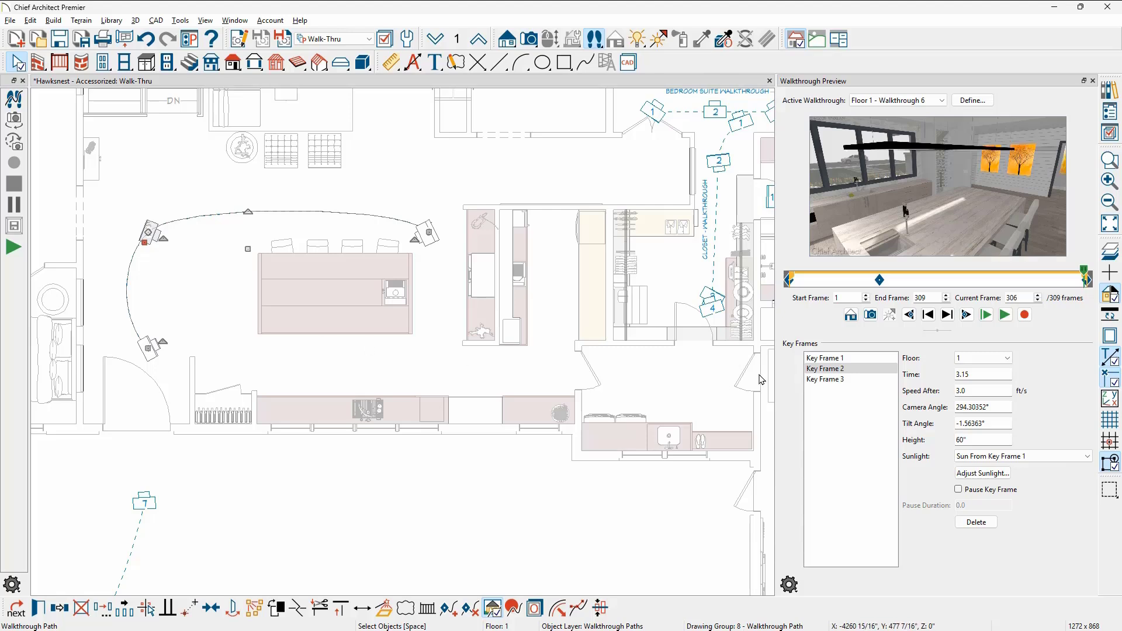
# Set the speed after Key Frame 1 to 1.0 ft/s
pyautogui.click(856, 360)
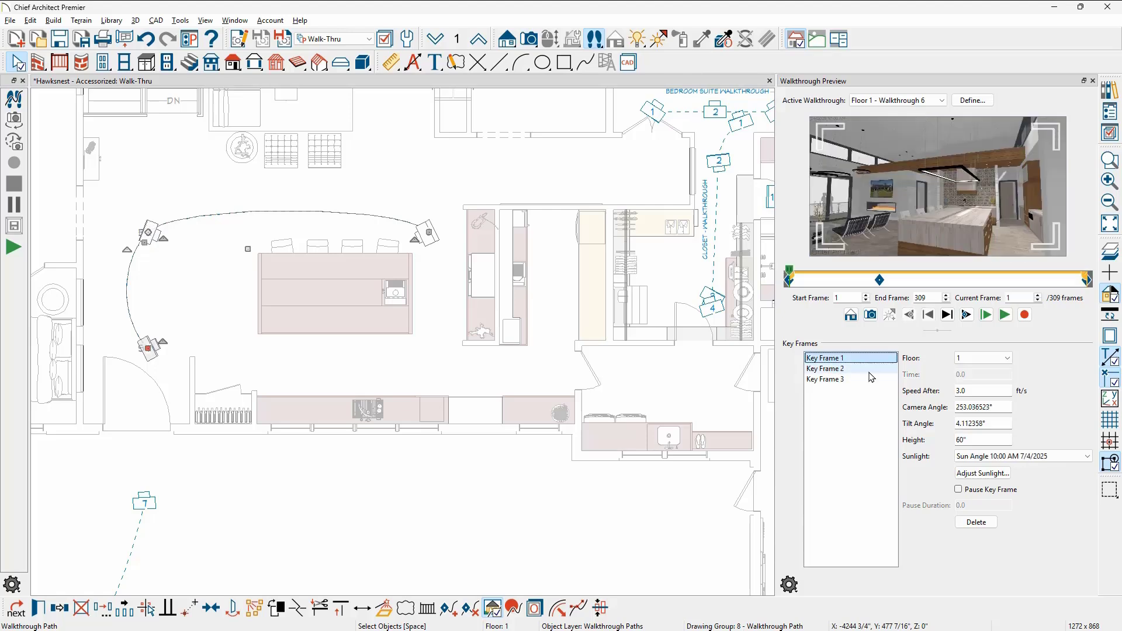
pyautogui.doubleClick(971, 393)
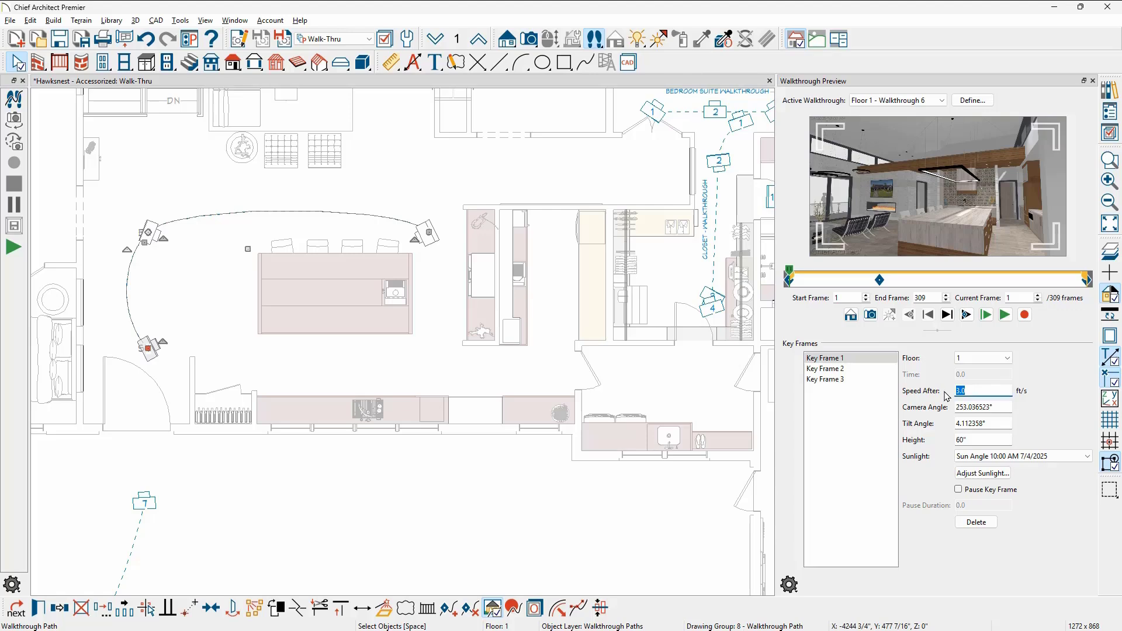
pyautogui.write('1')
pyautogui.press('Tab')
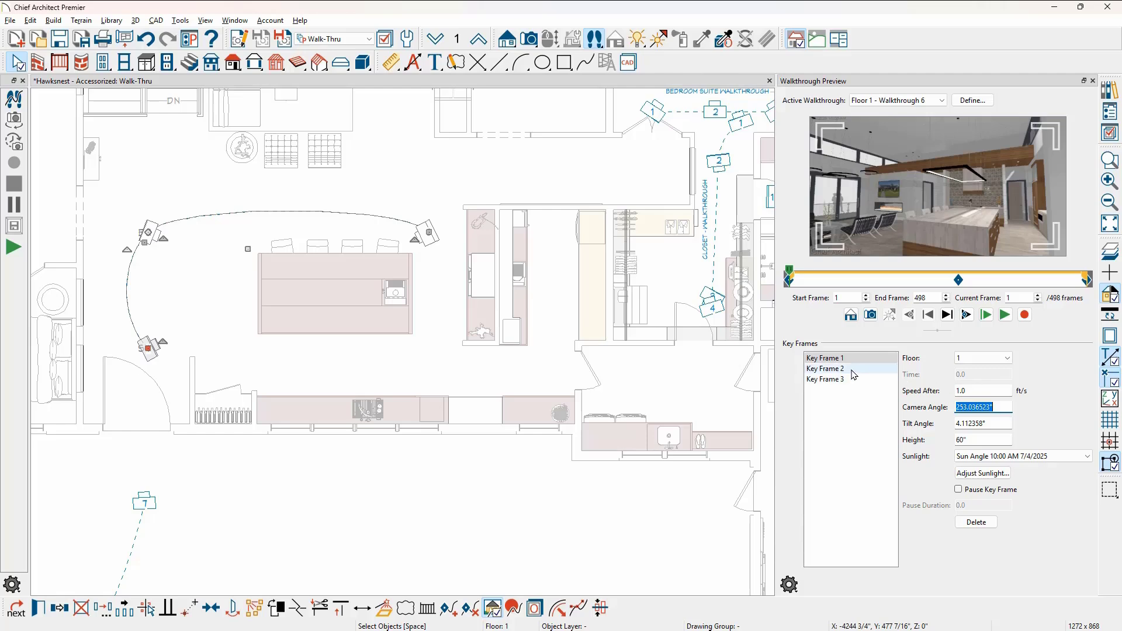
# Set the camera height of Key Frames 1 and 2 together to 84", and select only Key Frame 1
pyautogui.keyDown('shift'); pyautogui.click(854, 369); pyautogui.keyUp('shift')
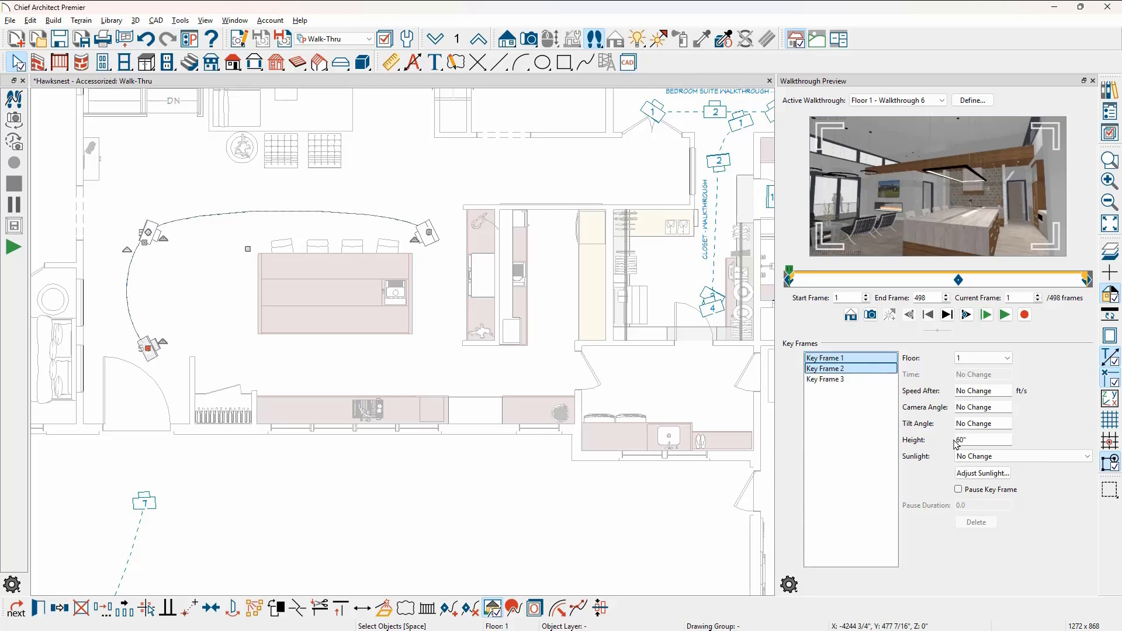
pyautogui.moveTo(971, 440); pyautogui.dragTo(952, 443)
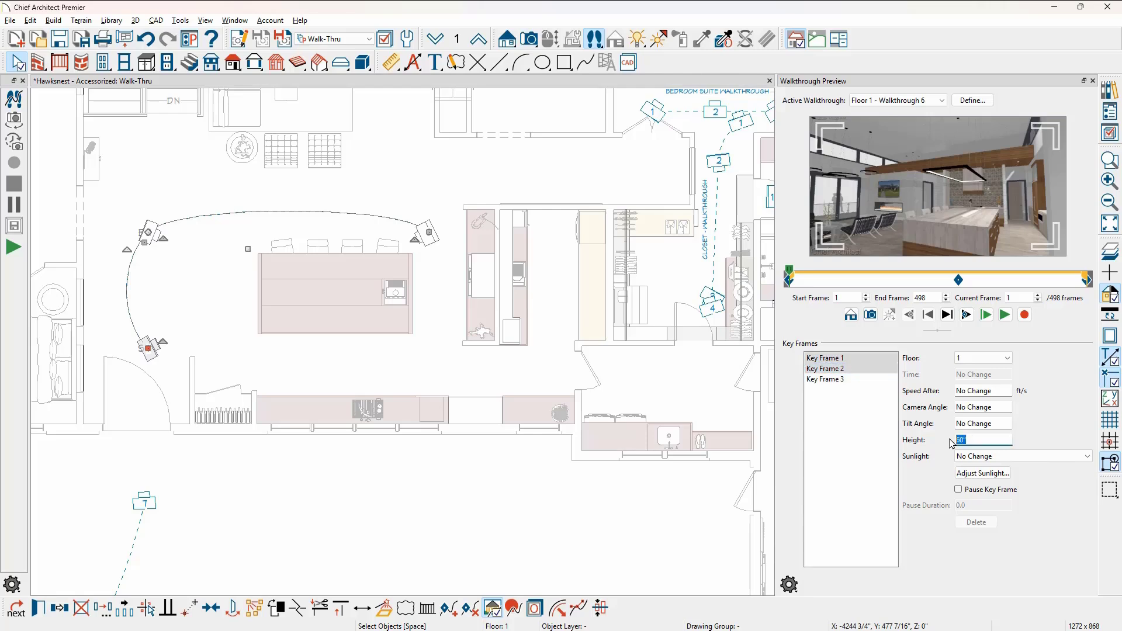
pyautogui.write('84')
pyautogui.press('Tab')
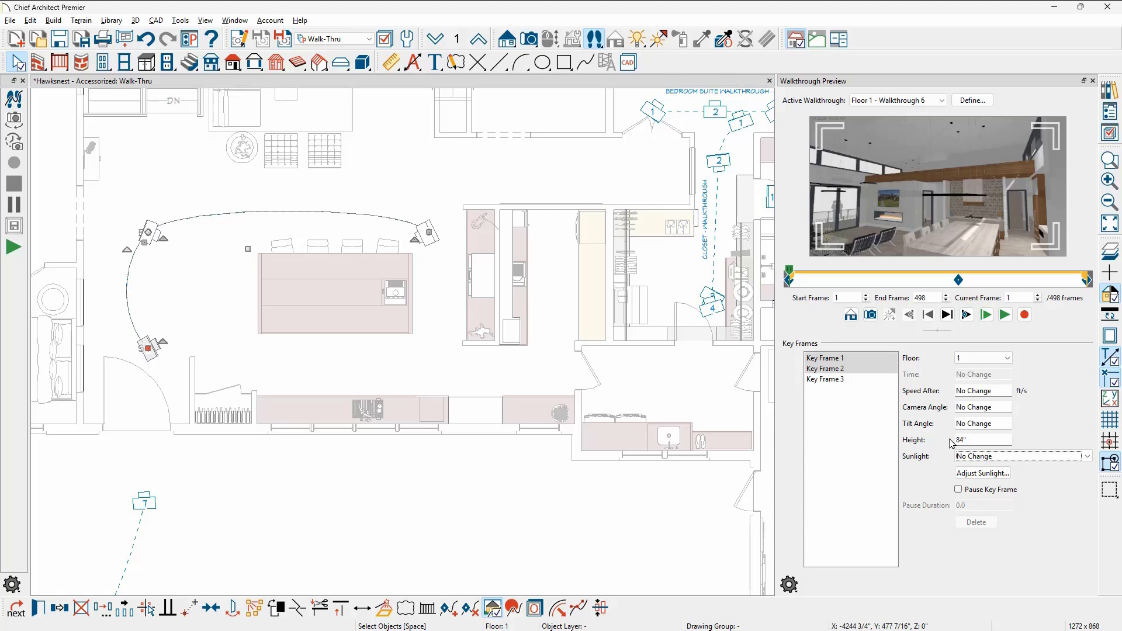
pyautogui.click(865, 362)
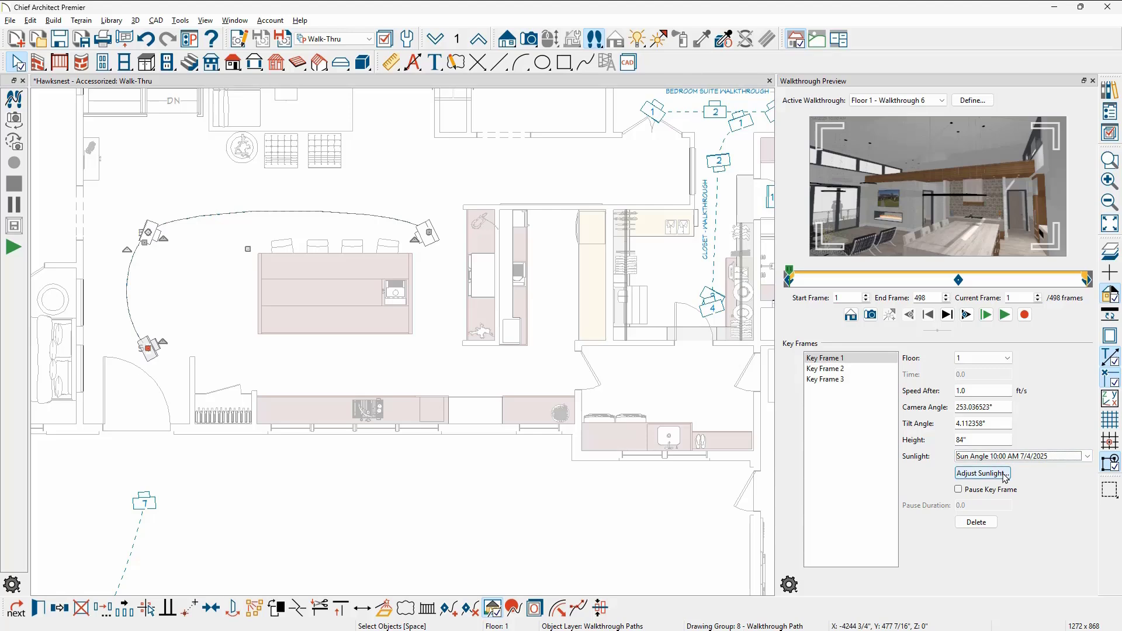
# Review the sun angles available for Key Frame 1's sunlight without changing the setting
pyautogui.click(1004, 475)
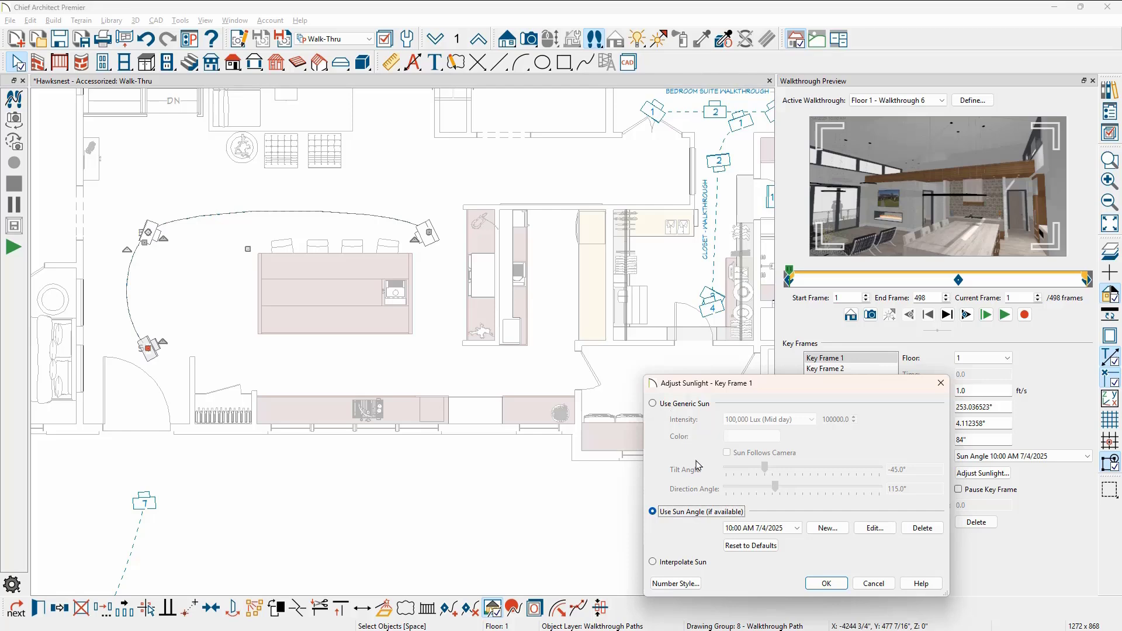
pyautogui.click(798, 529)
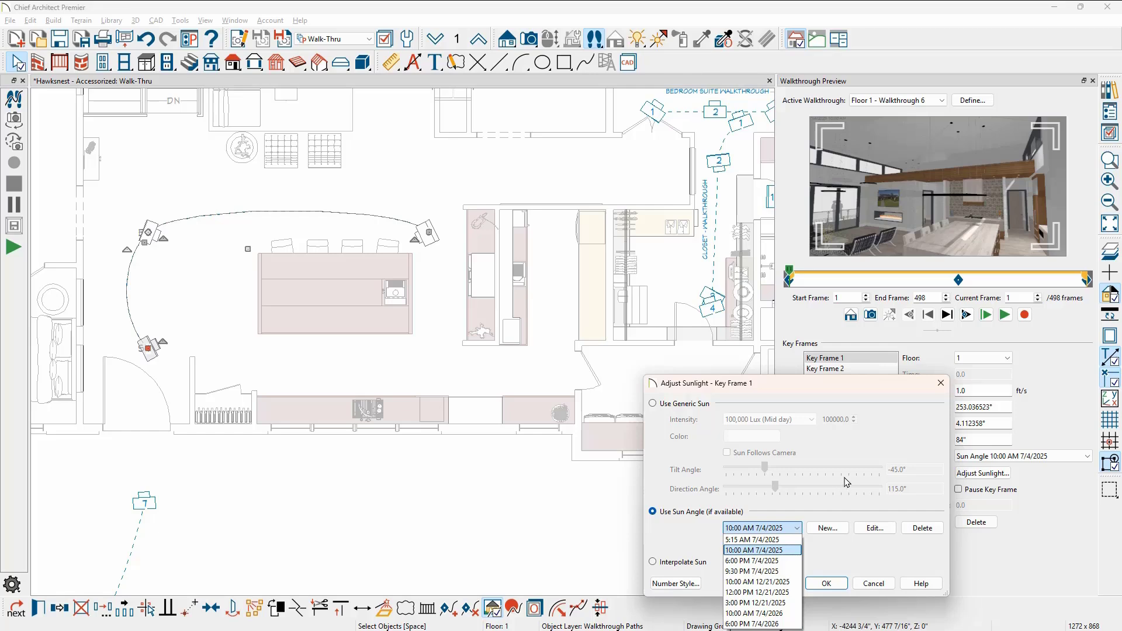
pyautogui.click(942, 384)
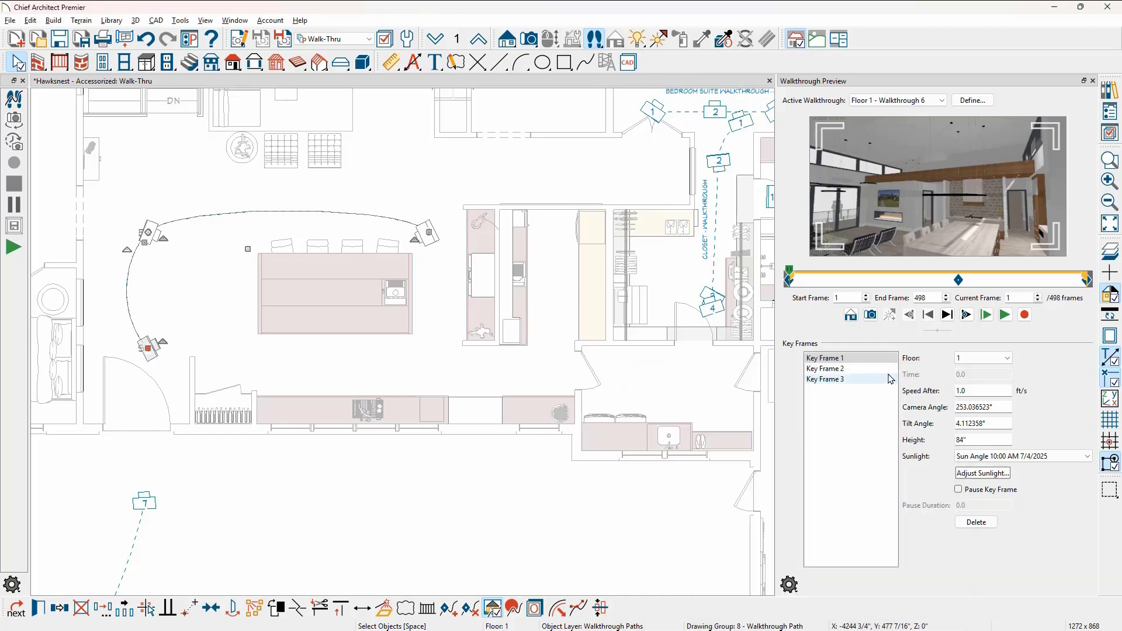
# Make Key Frame 3 a pause key frame with a pause duration of 2 seconds
pyautogui.click(867, 369)
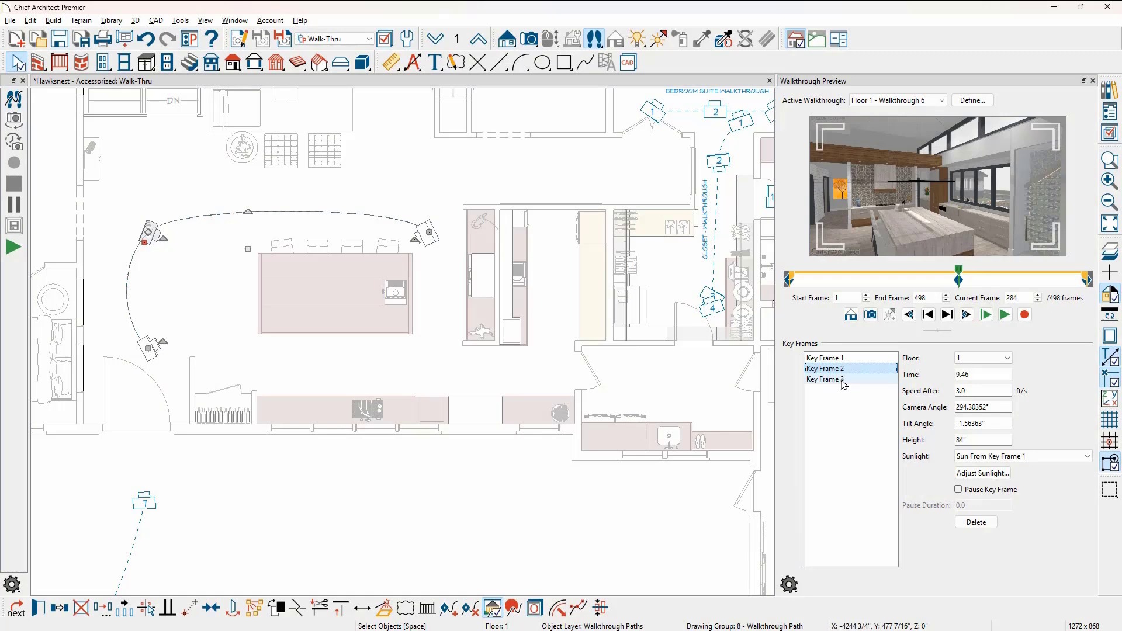
pyautogui.click(842, 380)
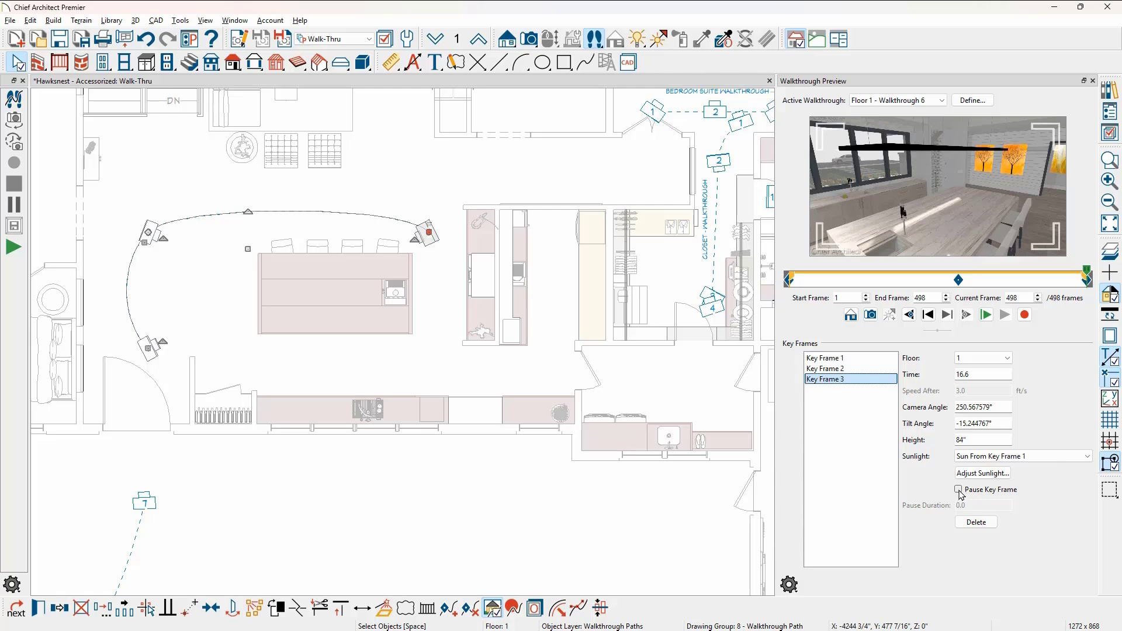
pyautogui.click(959, 490)
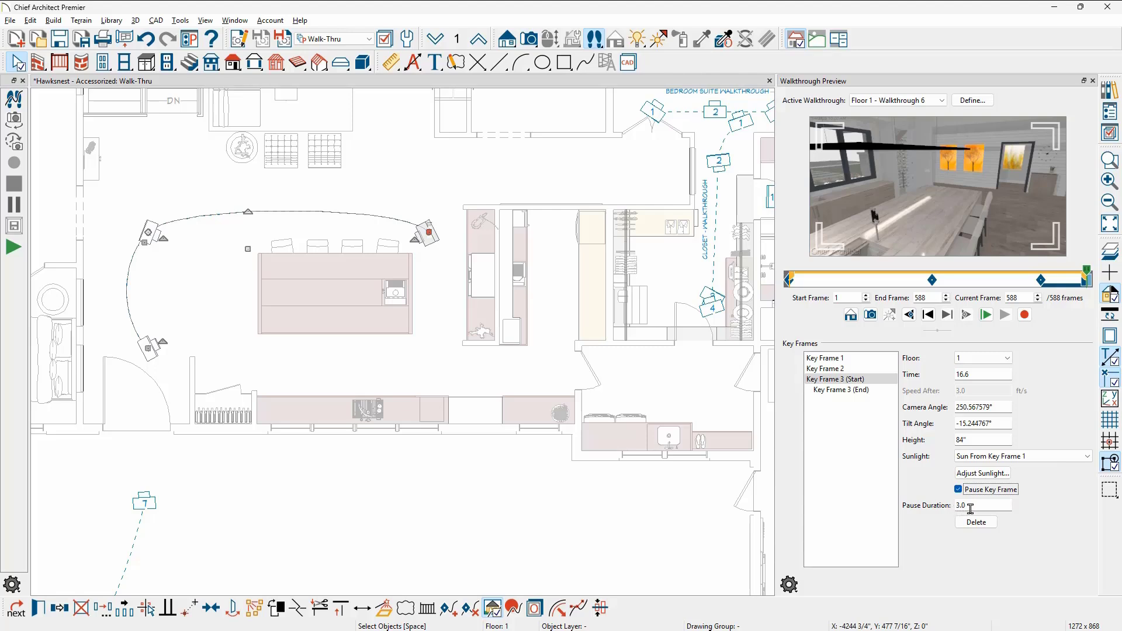
pyautogui.moveTo(967, 507); pyautogui.dragTo(951, 508)
pyautogui.write('2')
pyautogui.press('Tab')
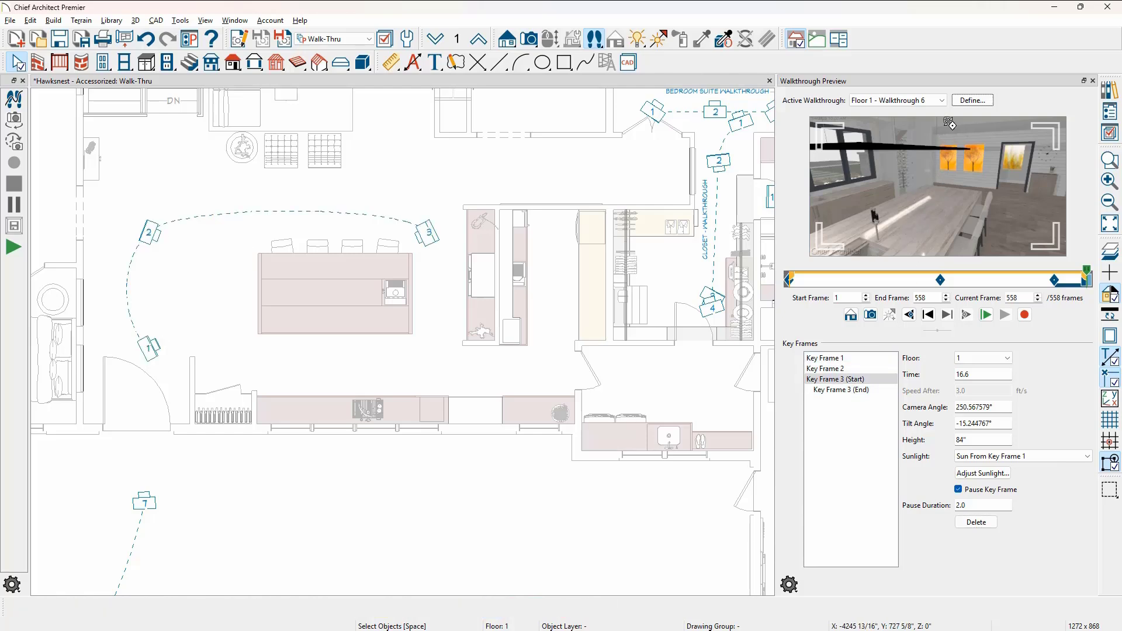
# Open the camera settings in the kitchen walkthrough's path specification and look over the available rendering techniques
pyautogui.click(971, 103)
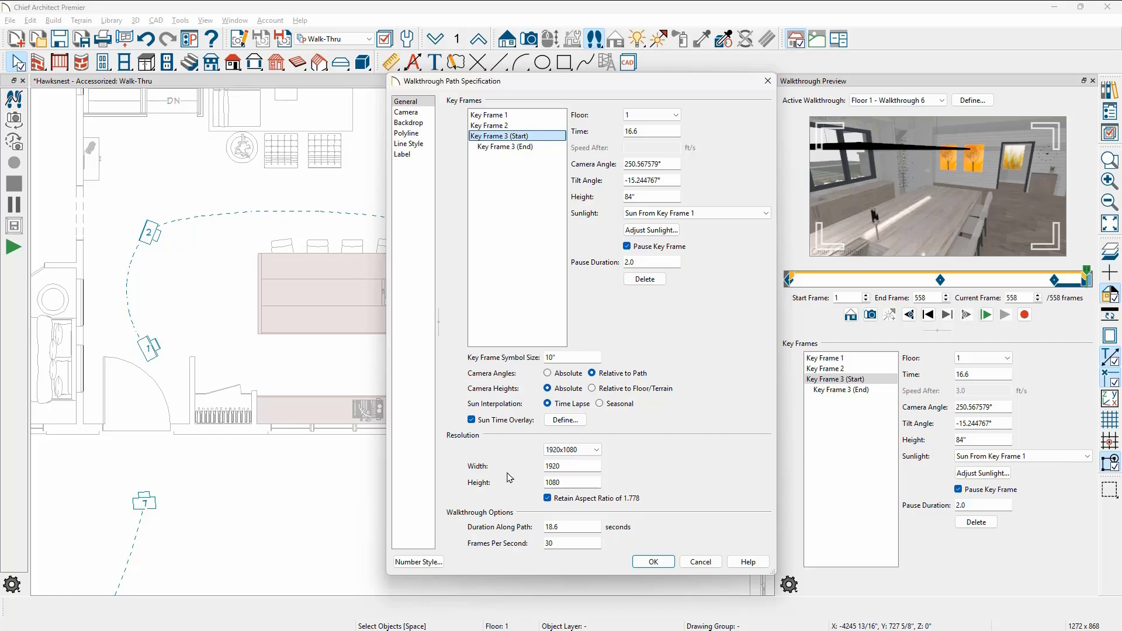
pyautogui.click(425, 116)
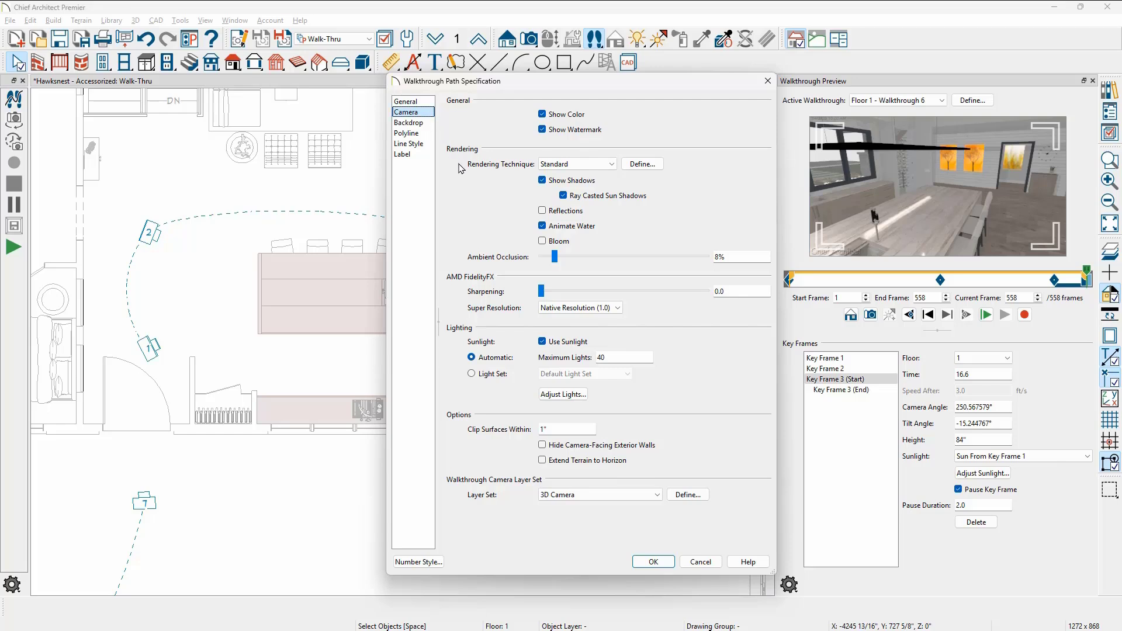
pyautogui.click(594, 165)
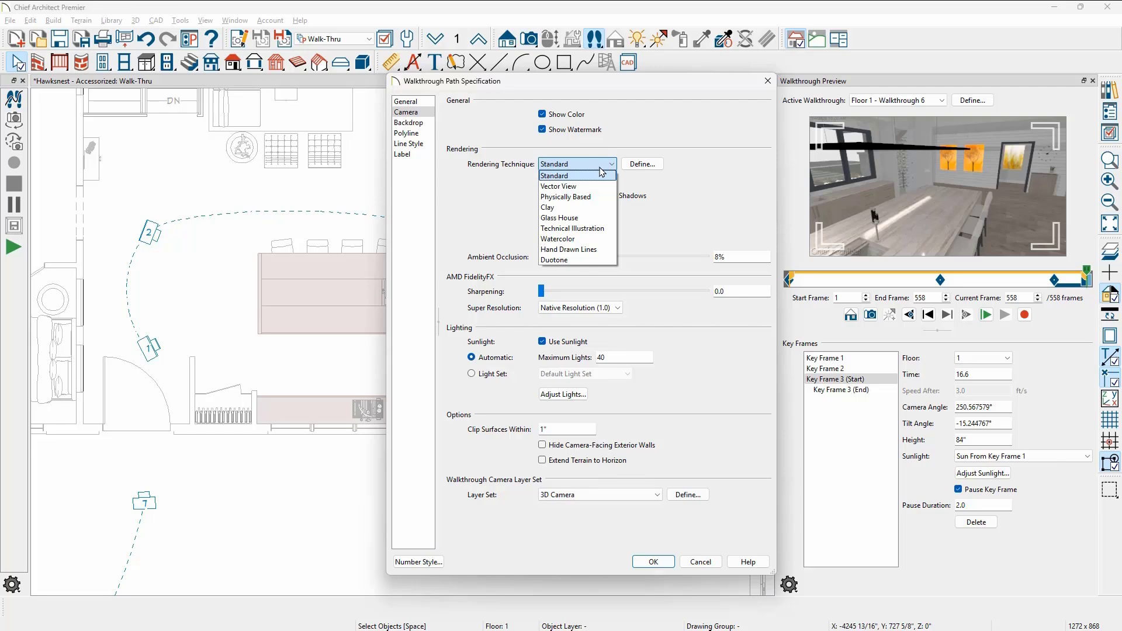
# Try Hand Drawn Lines on Top in the Standard rendering technique options and discard the change
pyautogui.click(637, 165)
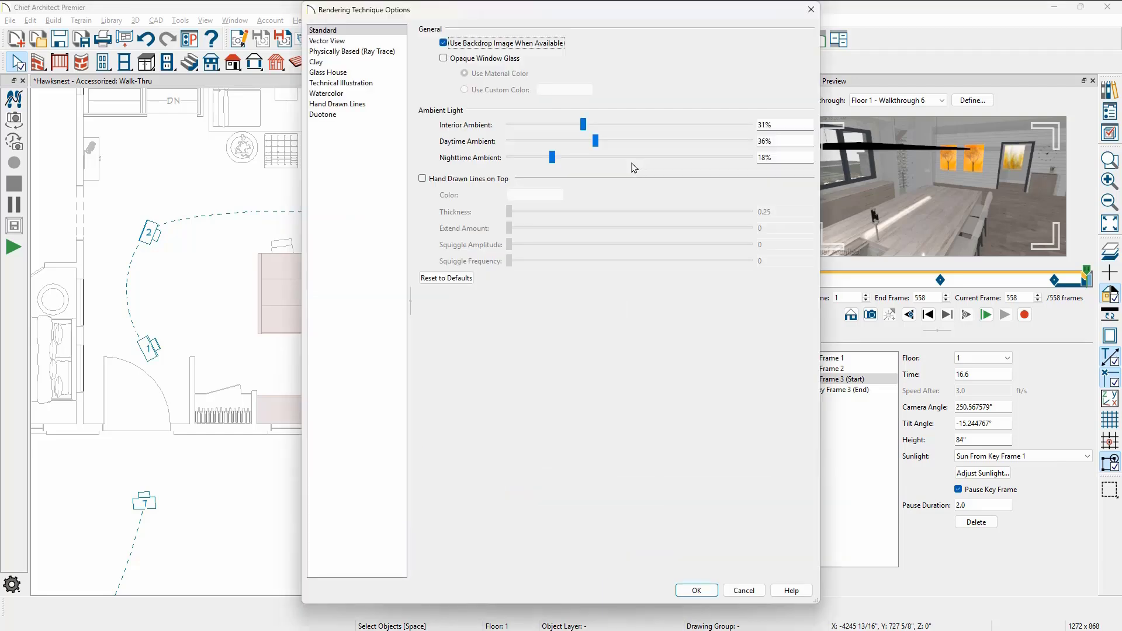
pyautogui.click(365, 31)
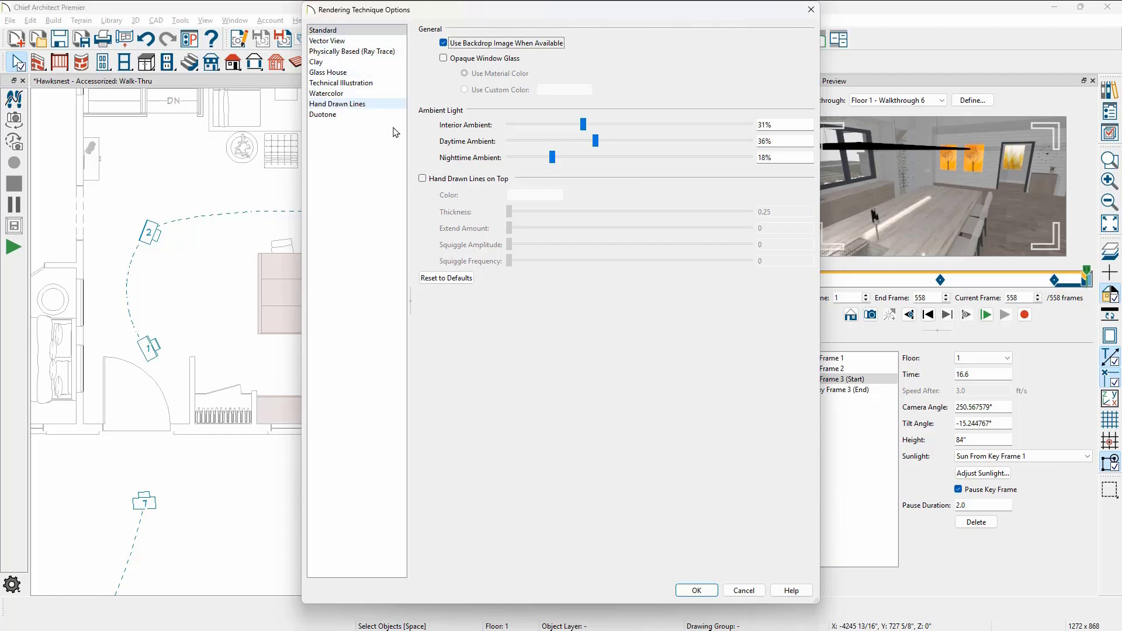
pyautogui.click(422, 178)
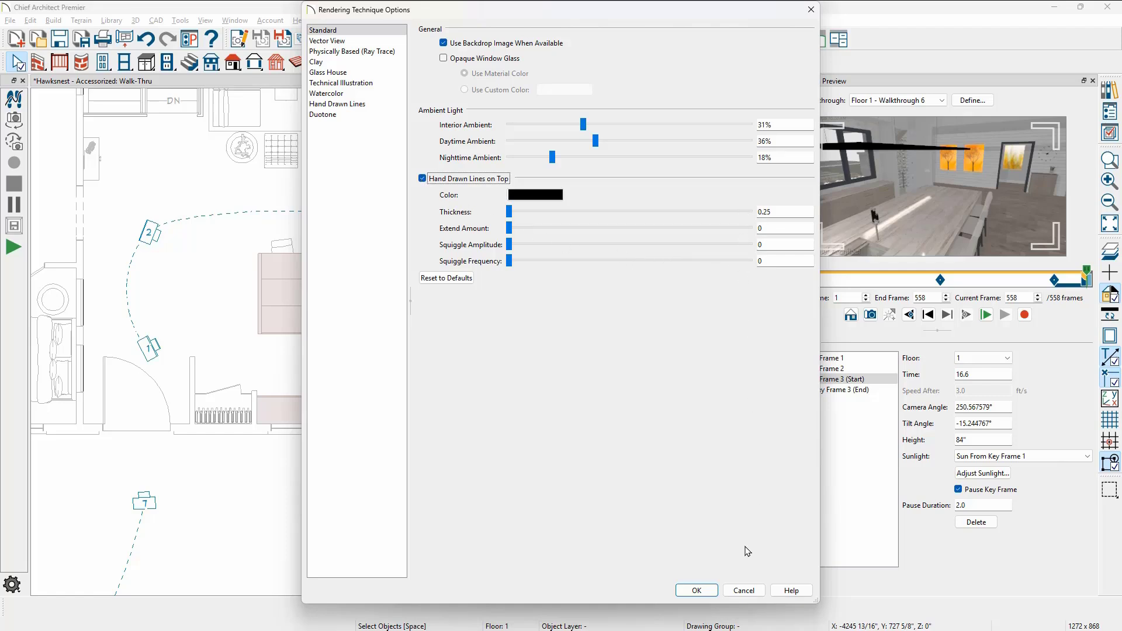
pyautogui.click(744, 590)
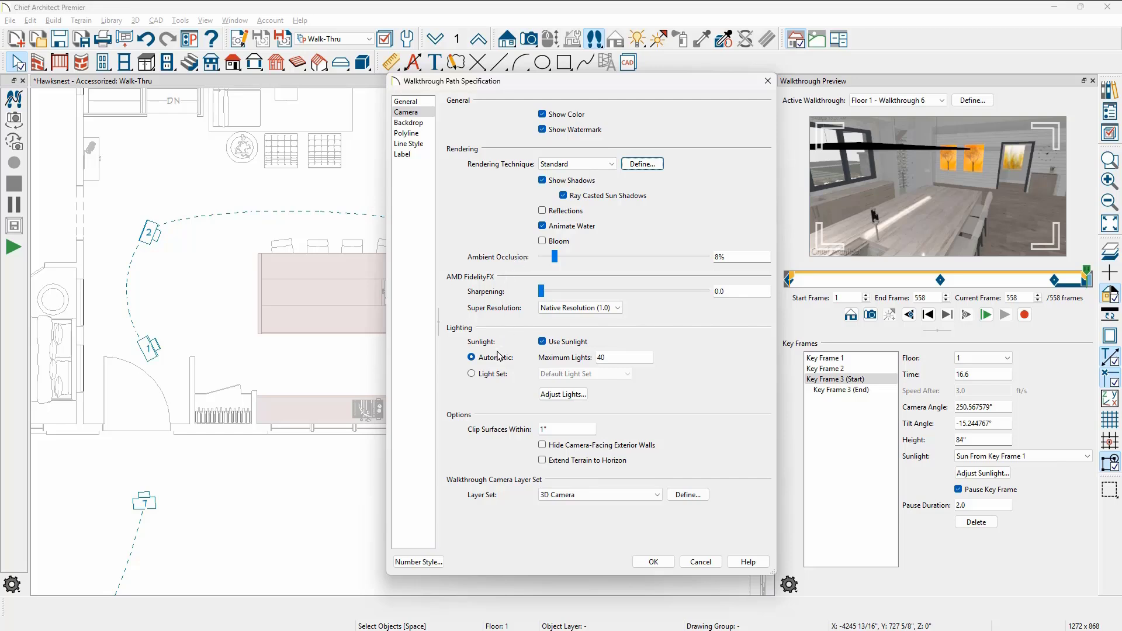
# Switch the walkthrough's lighting from automatic to the Kitchen-Living light set
pyautogui.click(490, 374)
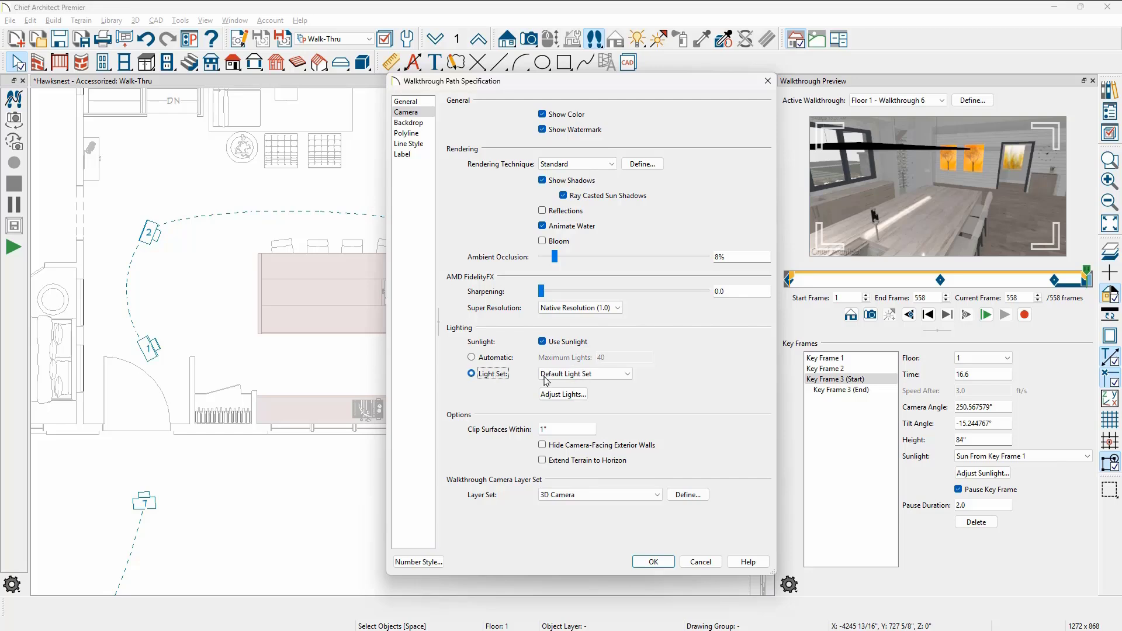
pyautogui.click(591, 376)
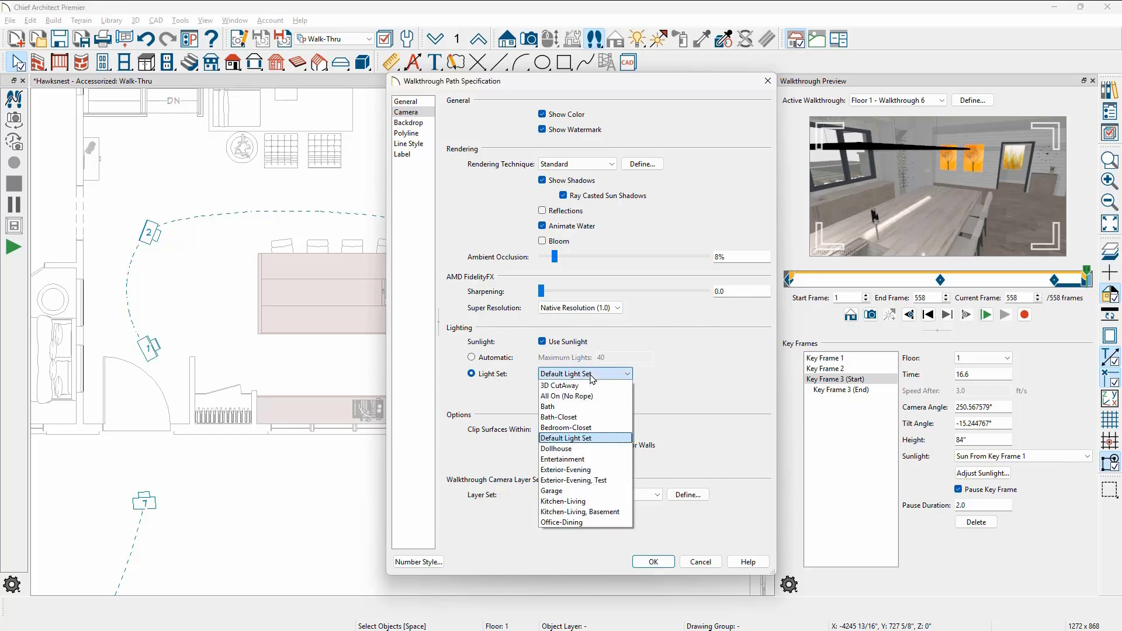
pyautogui.click(592, 501)
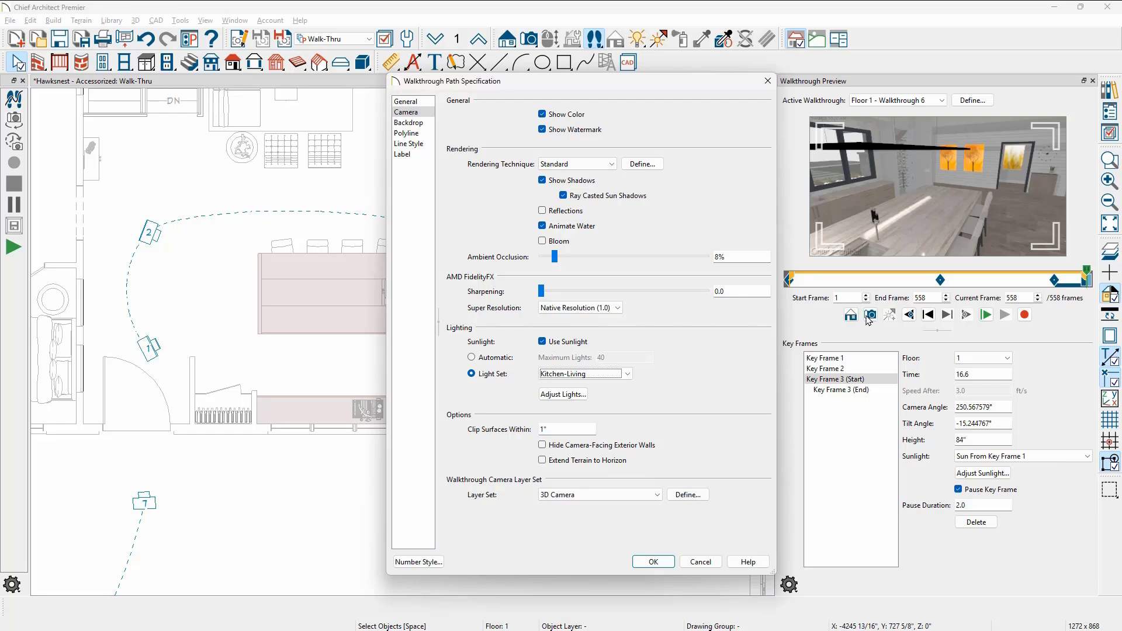
# Enable the generated sky for the walkthrough's backdrop and apply the path specification
pyautogui.click(411, 123)
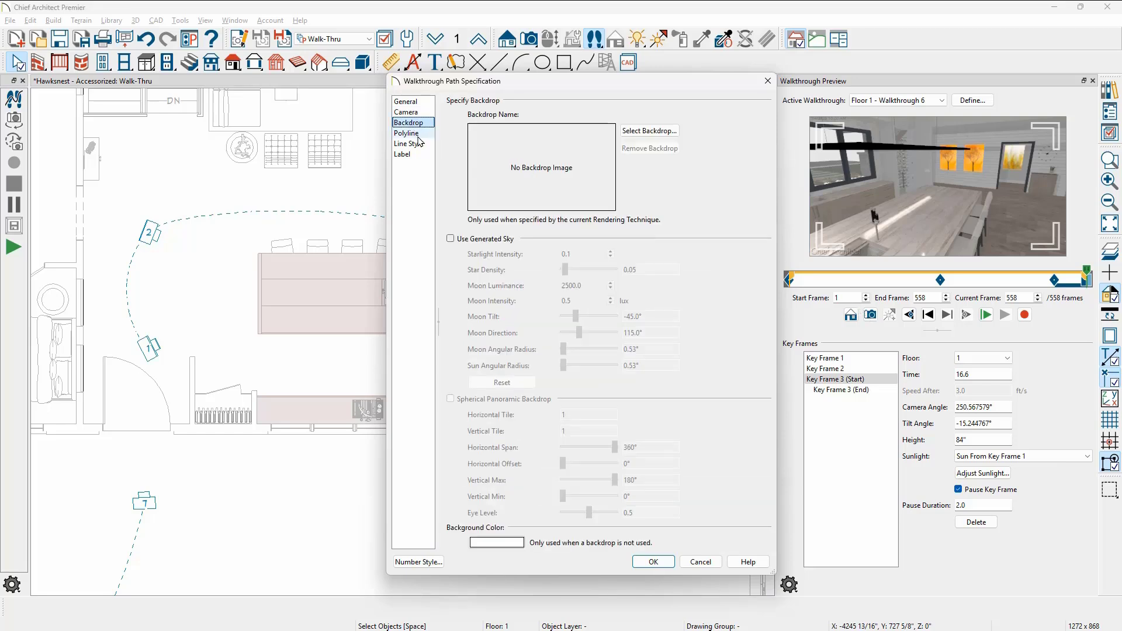
pyautogui.click(450, 238)
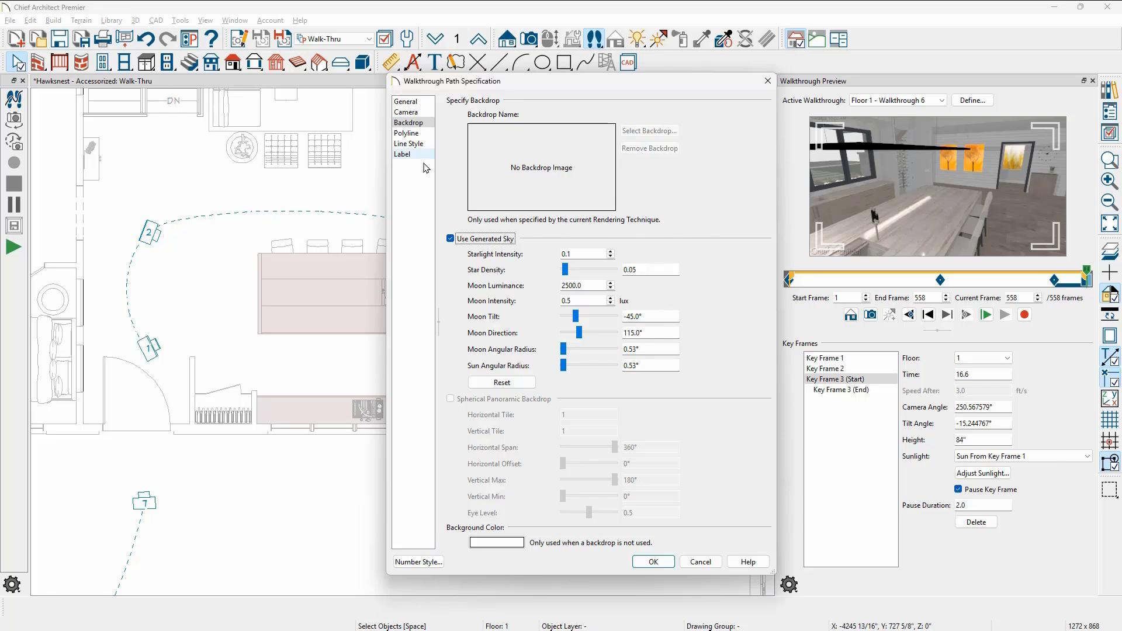
pyautogui.click(662, 561)
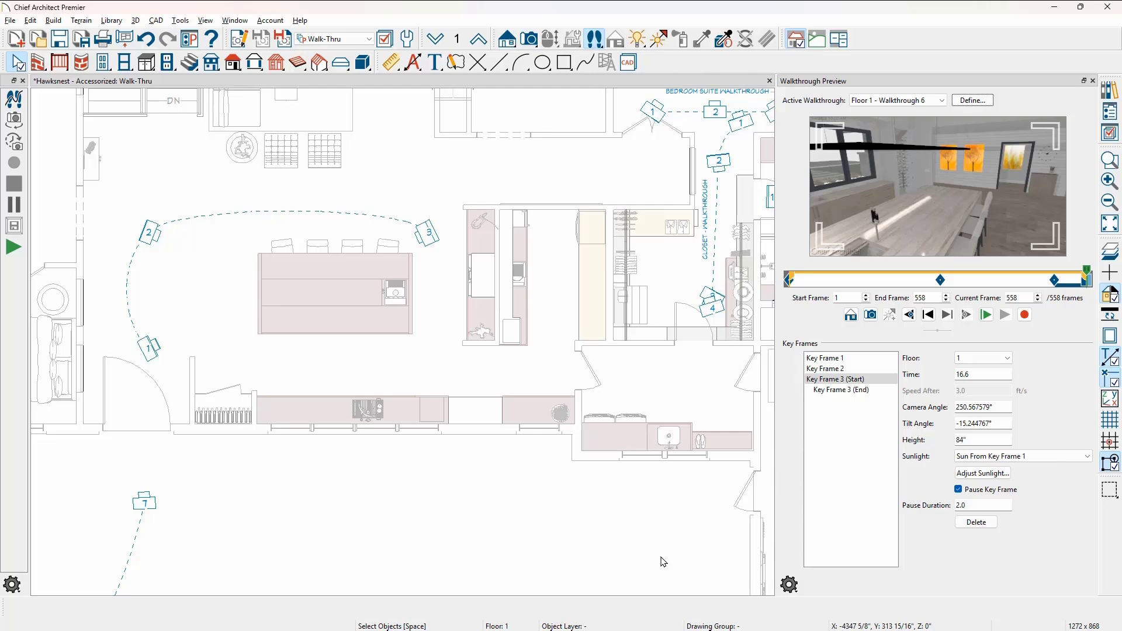
# Create a camera view from the Key Frame 3 (Start) preview and set its rendering technique to Physically Based
pyautogui.click(831, 380)
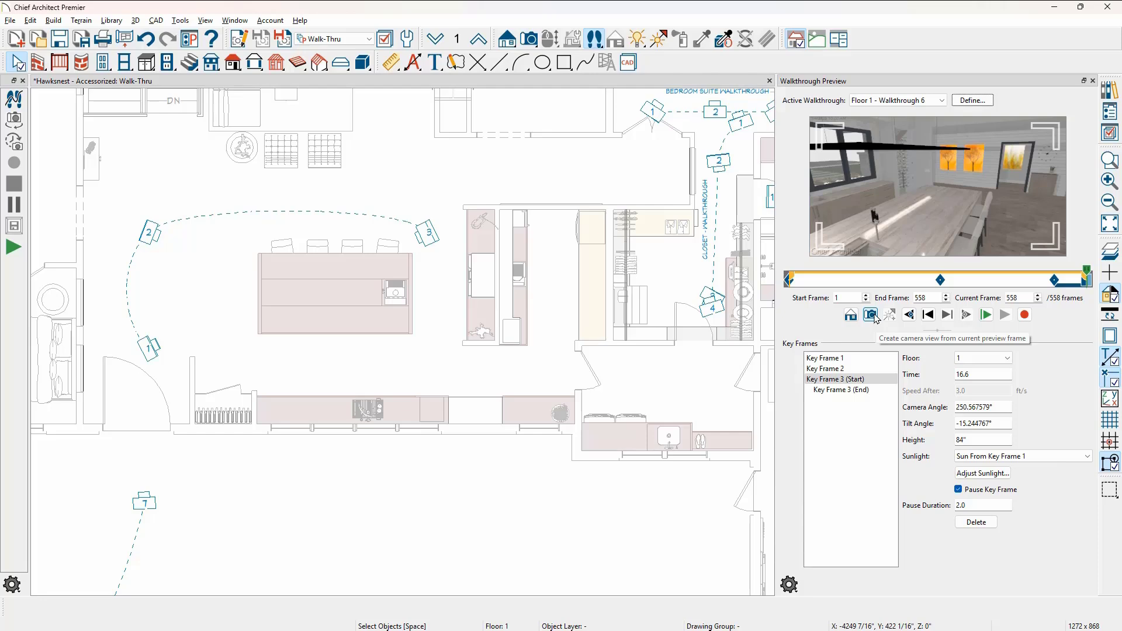
pyautogui.click(871, 315)
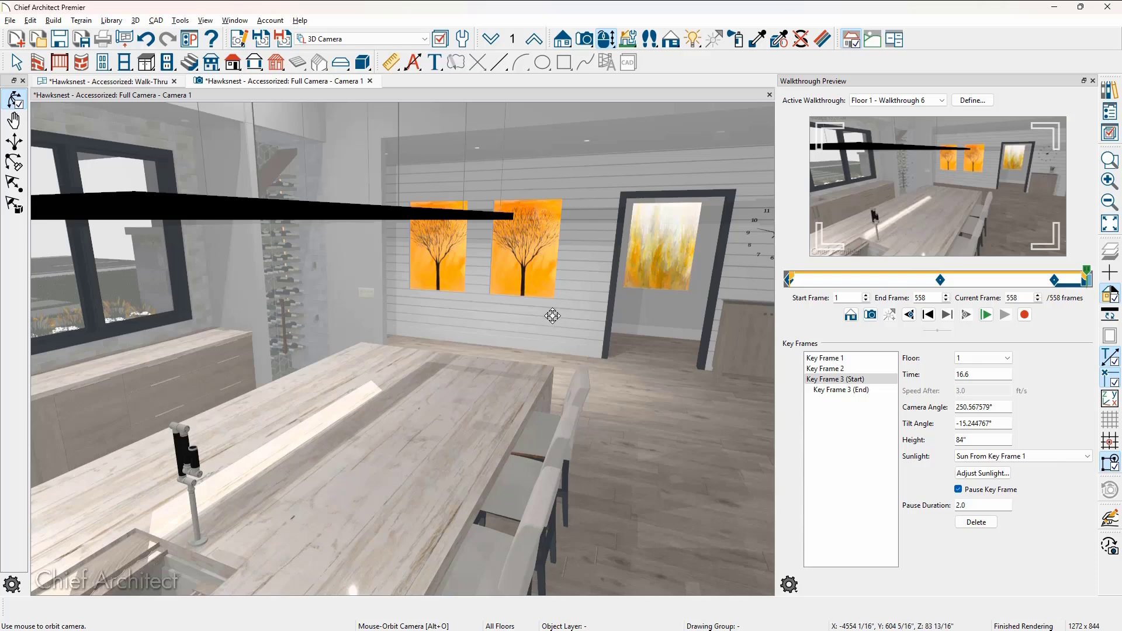
pyautogui.click(240, 41)
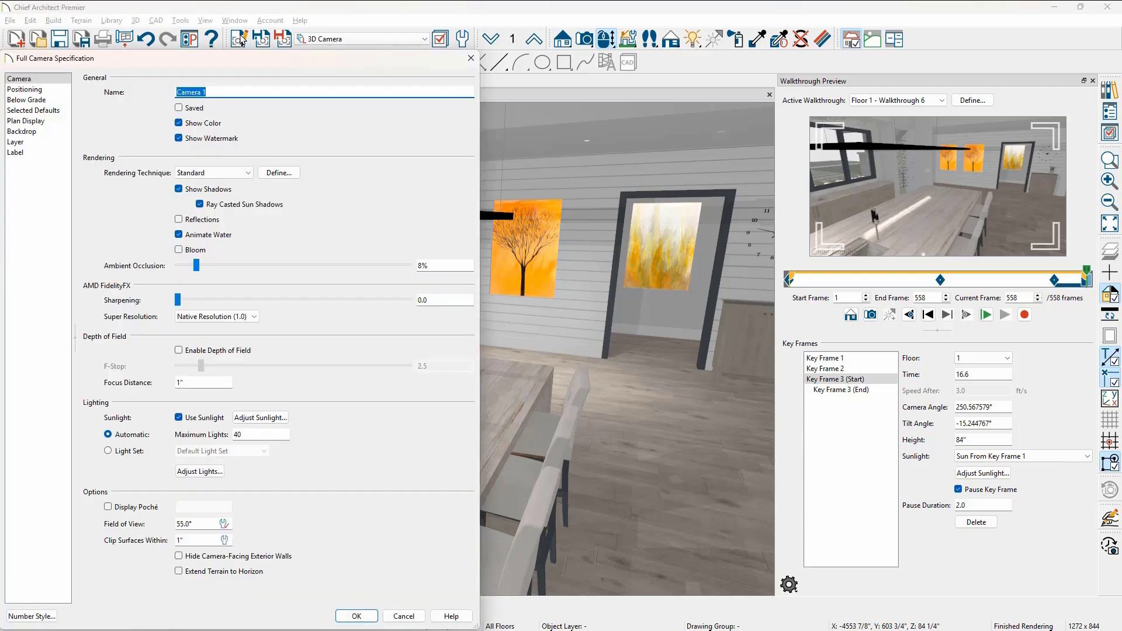
pyautogui.click(245, 173)
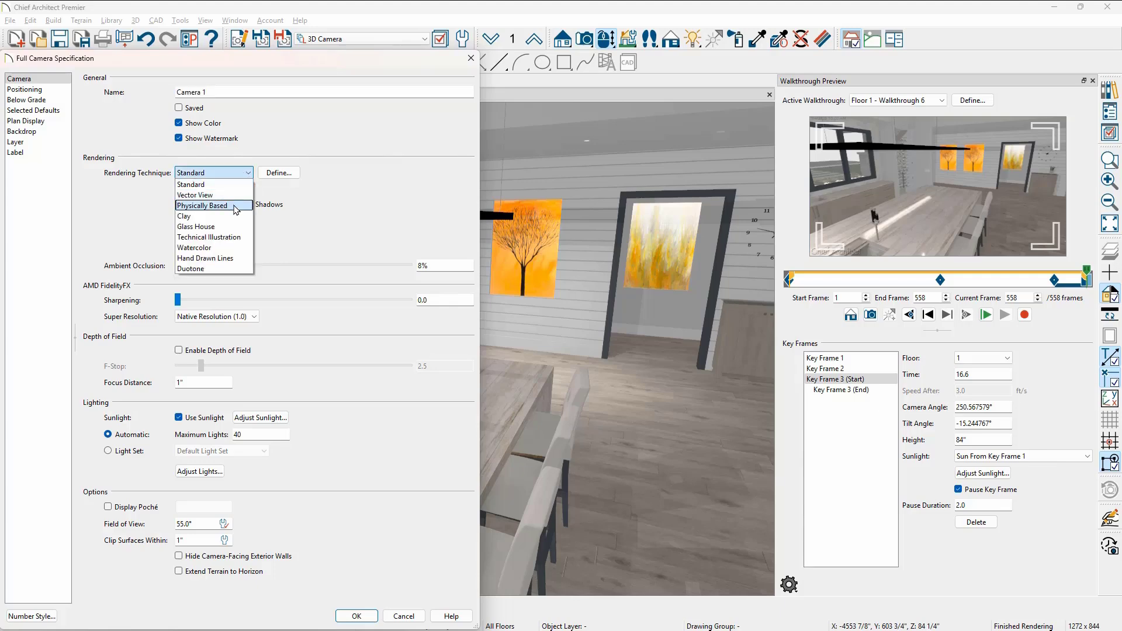
pyautogui.click(235, 206)
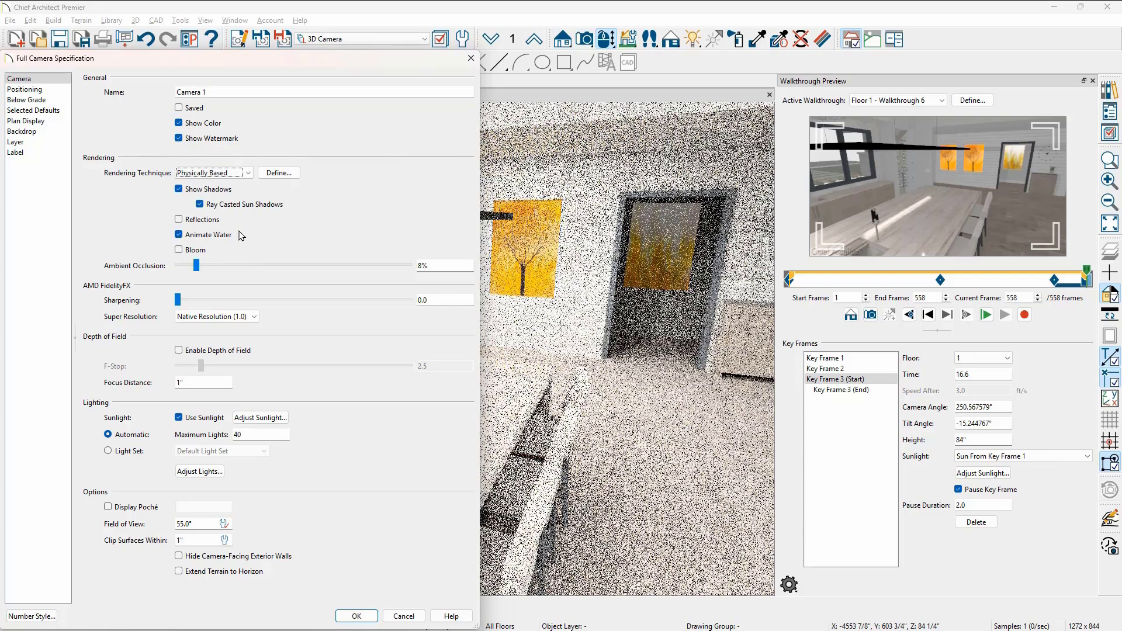
# Set the new camera's sunlight to use the 10:00 AM 7/4/2025 sun angle
pyautogui.click(261, 418)
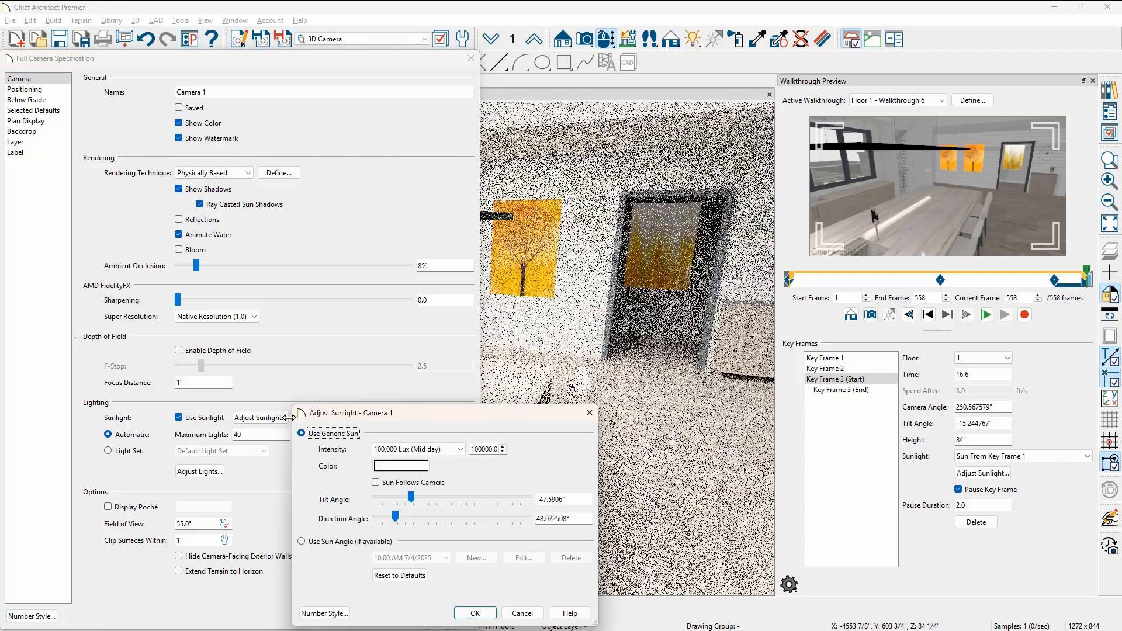
pyautogui.click(312, 543)
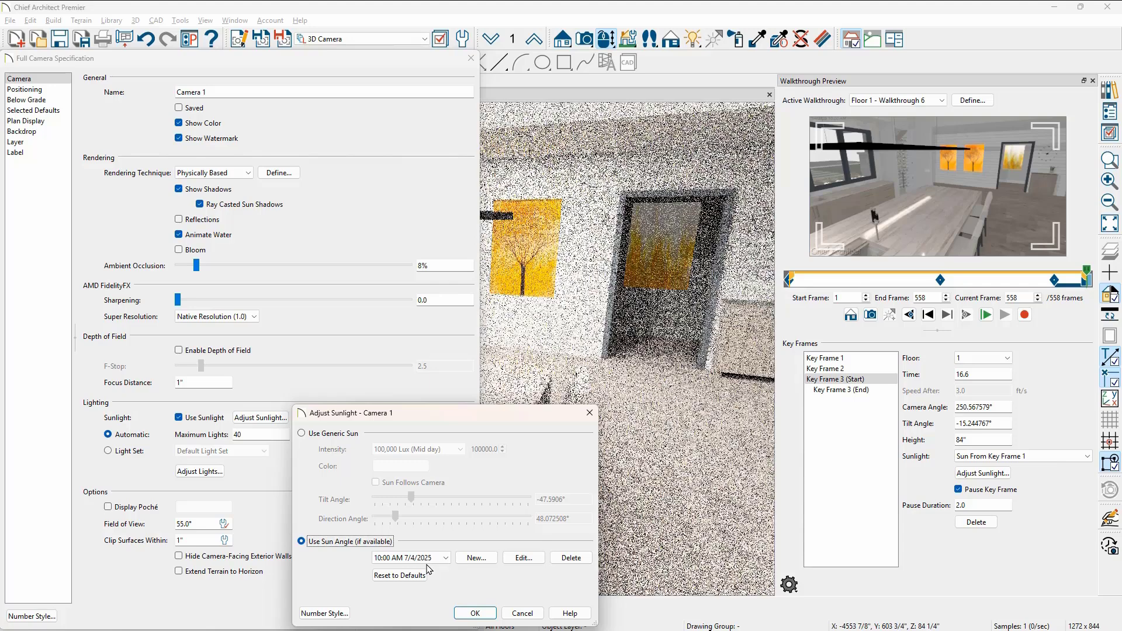
pyautogui.click(474, 613)
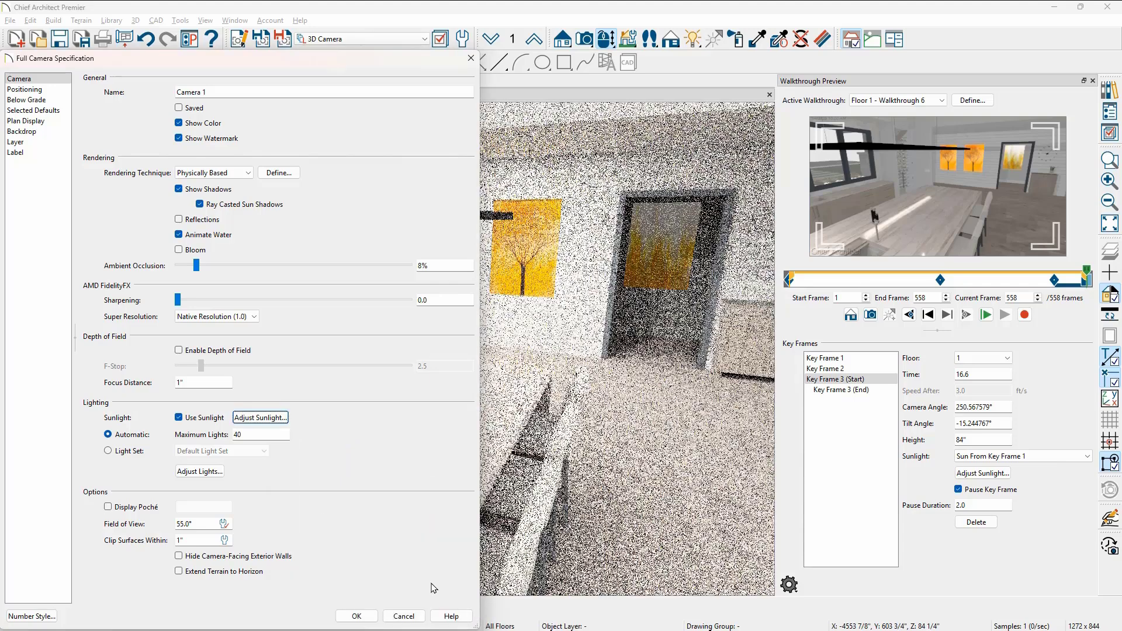
# Switch the new camera's lighting mode from automatic to the Kitchen-Living light set in the light adjustments
pyautogui.click(199, 472)
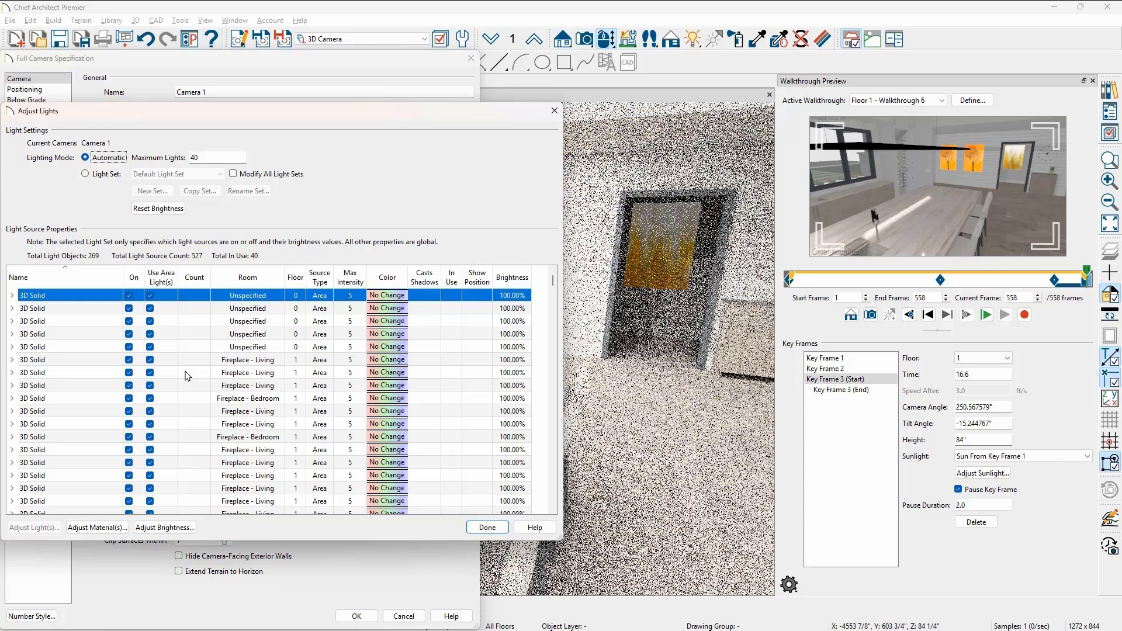
pyautogui.click(96, 174)
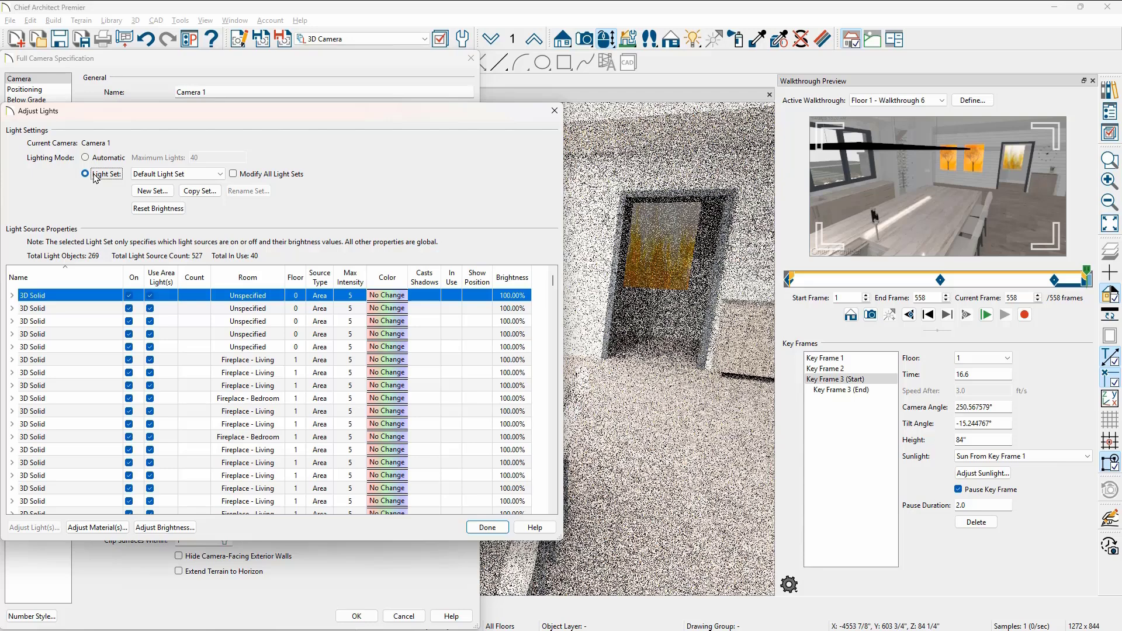
pyautogui.click(189, 176)
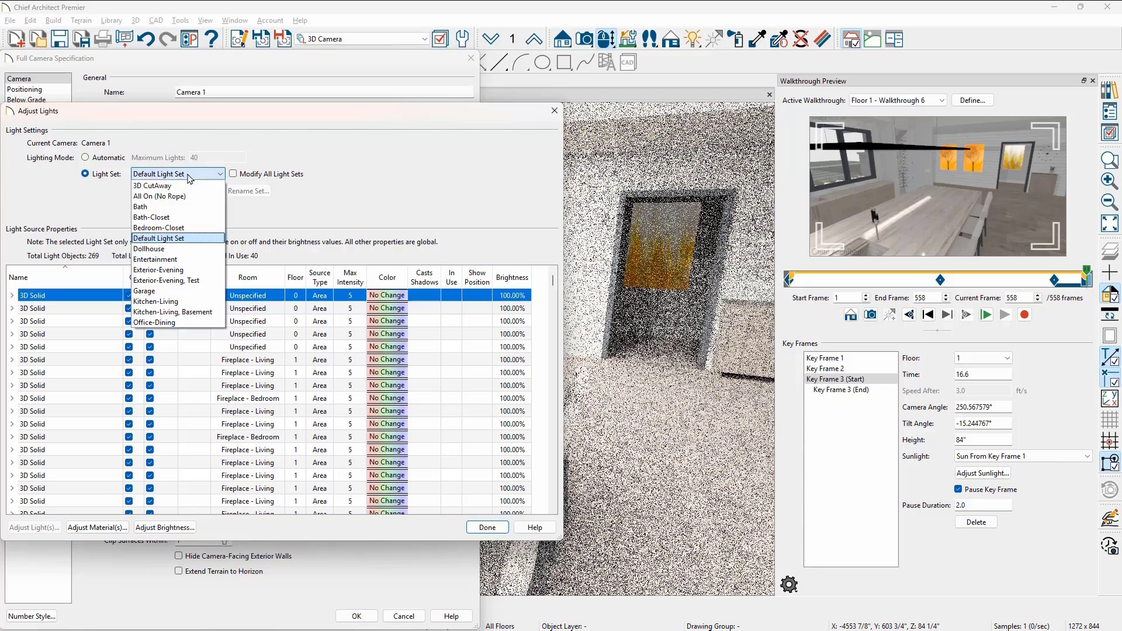
pyautogui.click(184, 302)
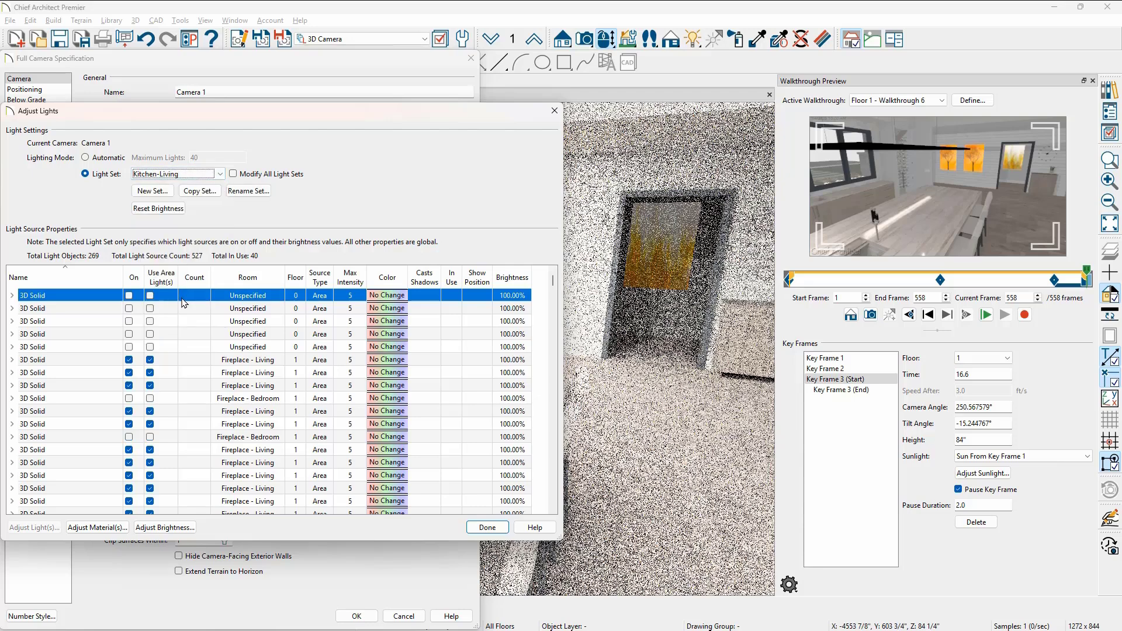
# Sort the Kitchen-Living light sources by their on state, review them, and apply the camera's light and rendering settings
pyautogui.click(134, 277)
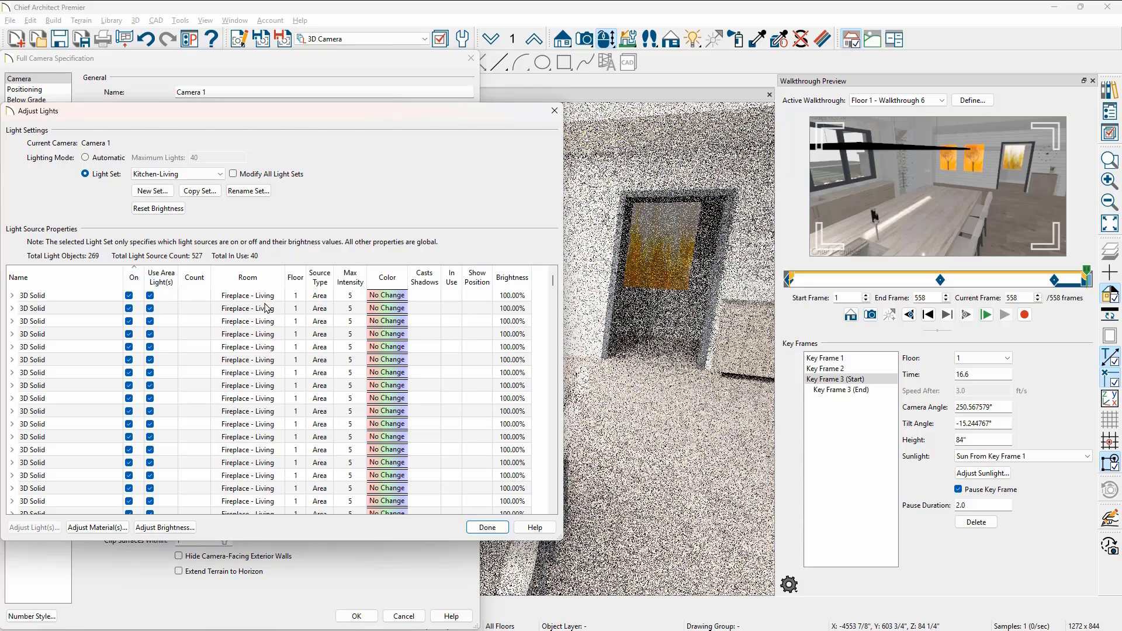
pyautogui.scroll(-5, 327, 354)
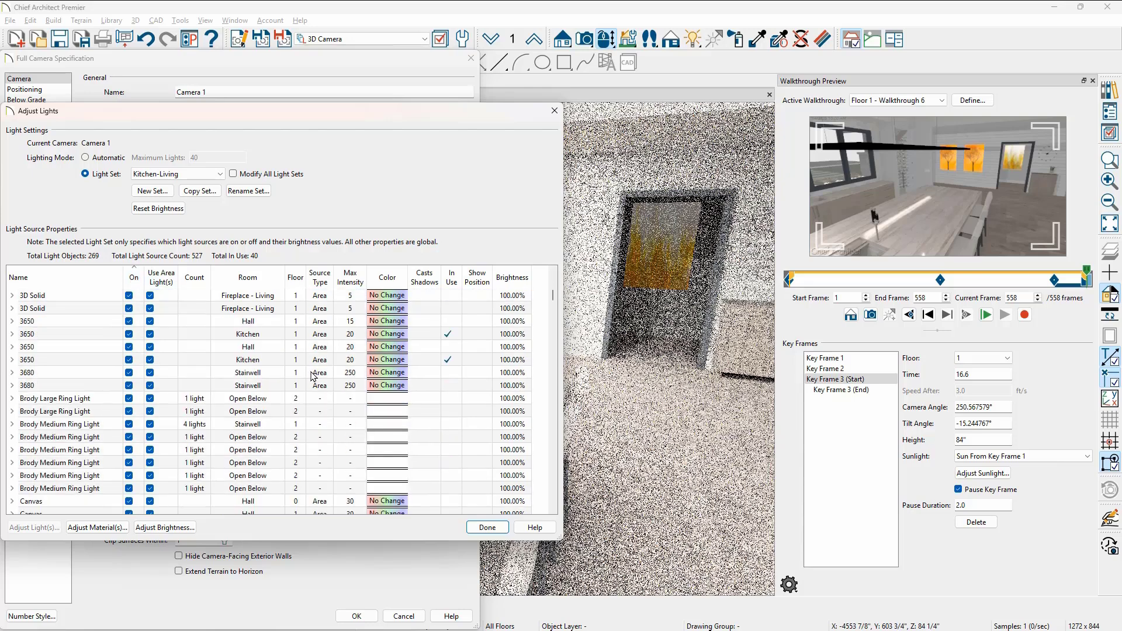
pyautogui.scroll(-6, 312, 377)
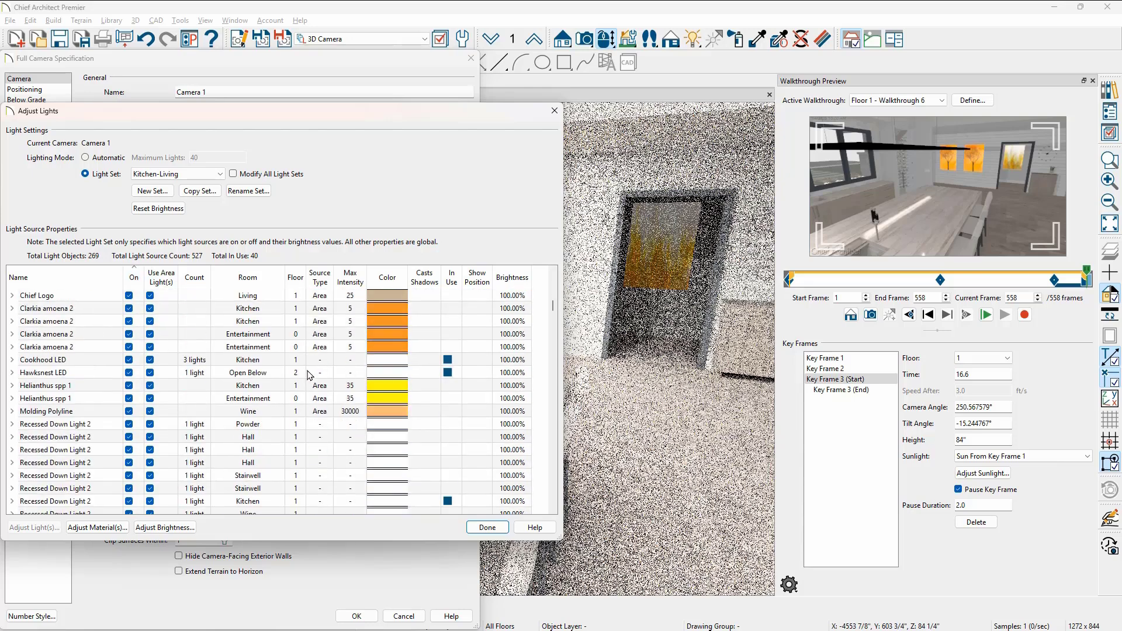
pyautogui.scroll(-5, 309, 375)
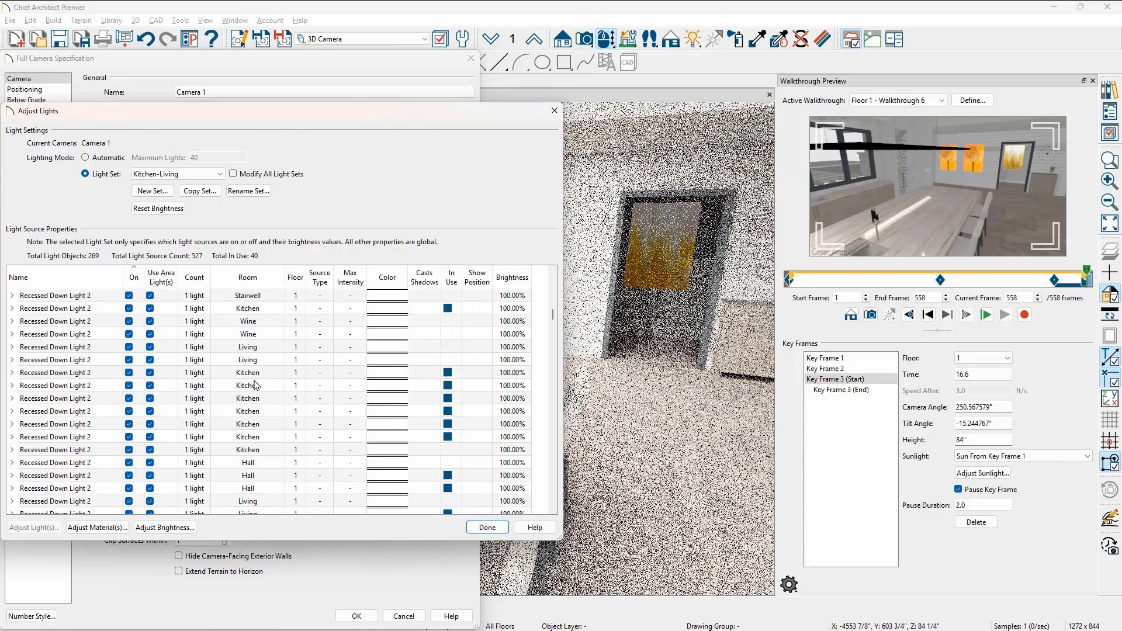
pyautogui.click(485, 528)
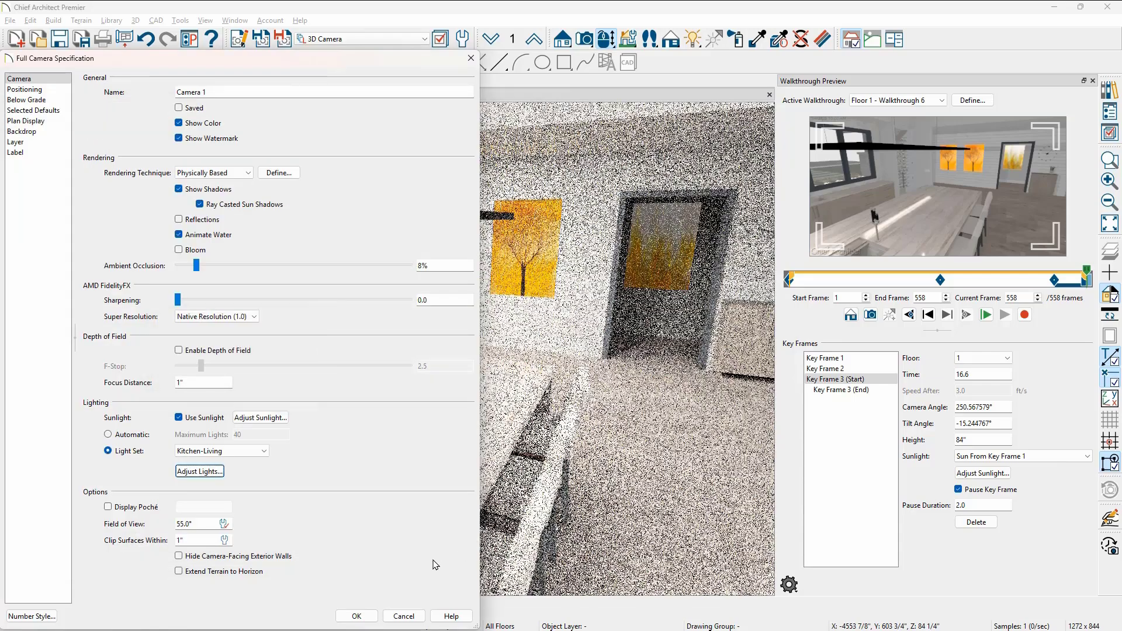
pyautogui.click(357, 616)
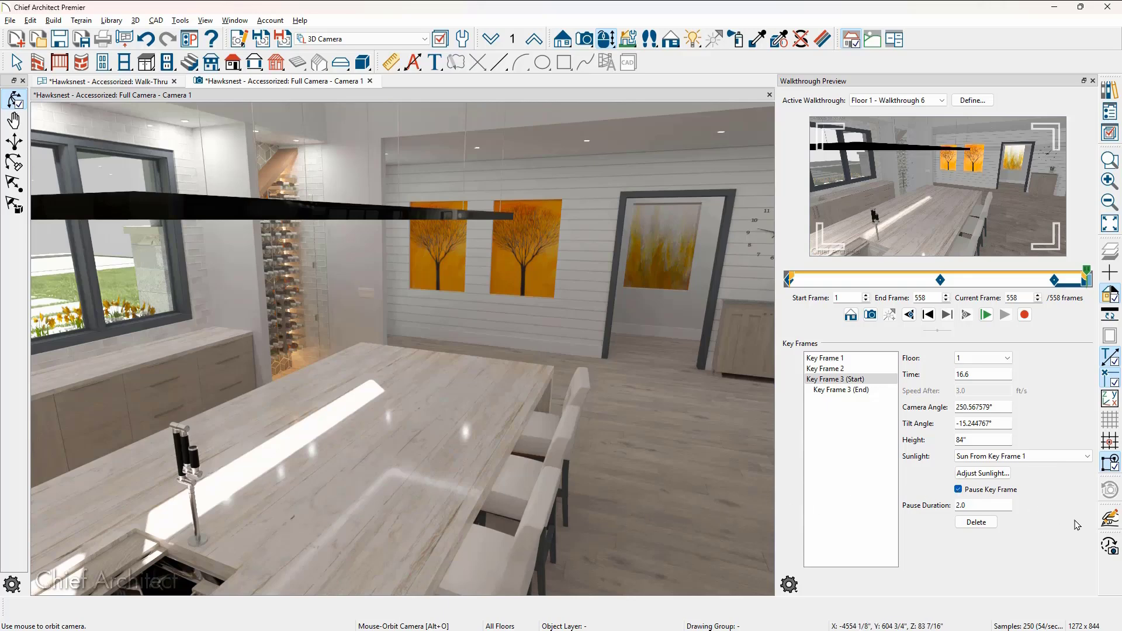
pyautogui.click(1109, 522)
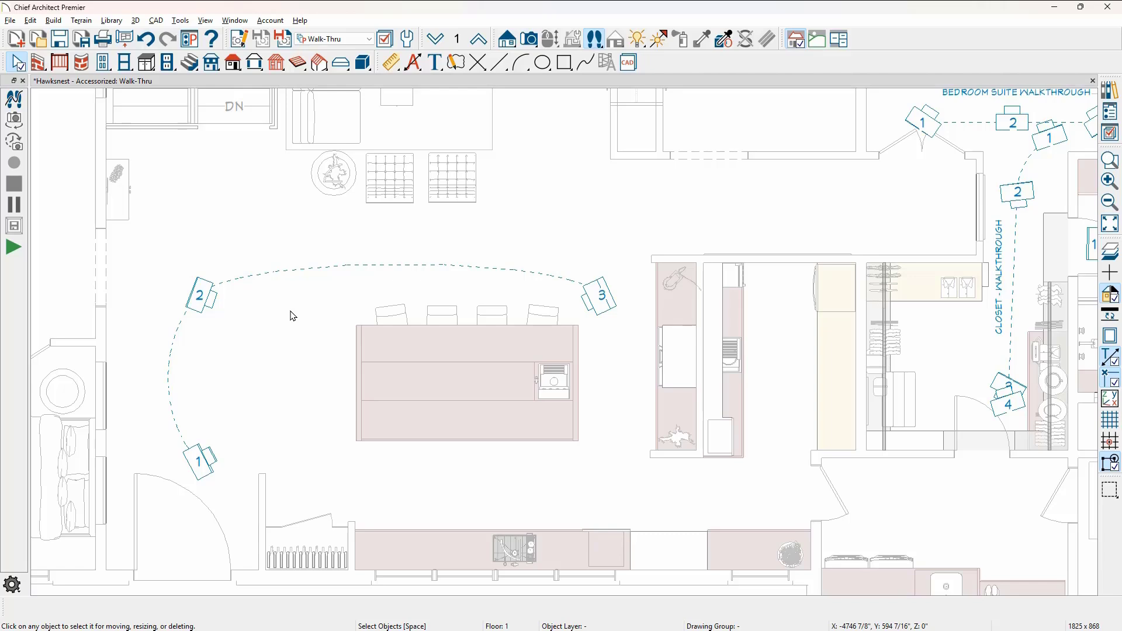
# Delete the kitchen walkthrough path and draw a three-segment CAD polyline around the island in its place
pyautogui.click(311, 270)
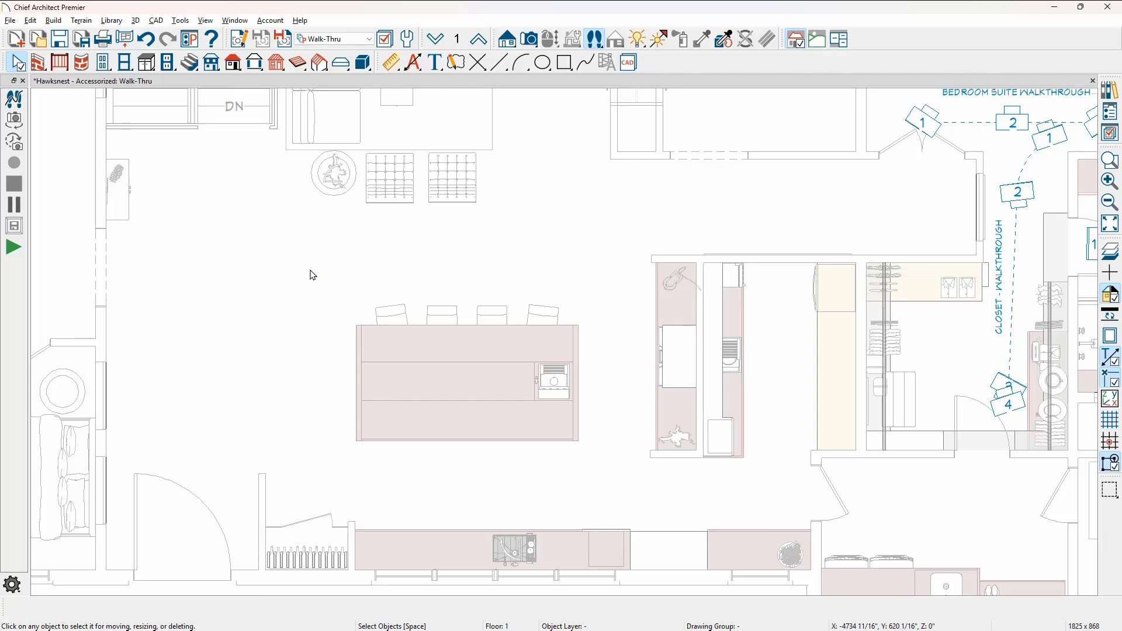
pyautogui.click(498, 62)
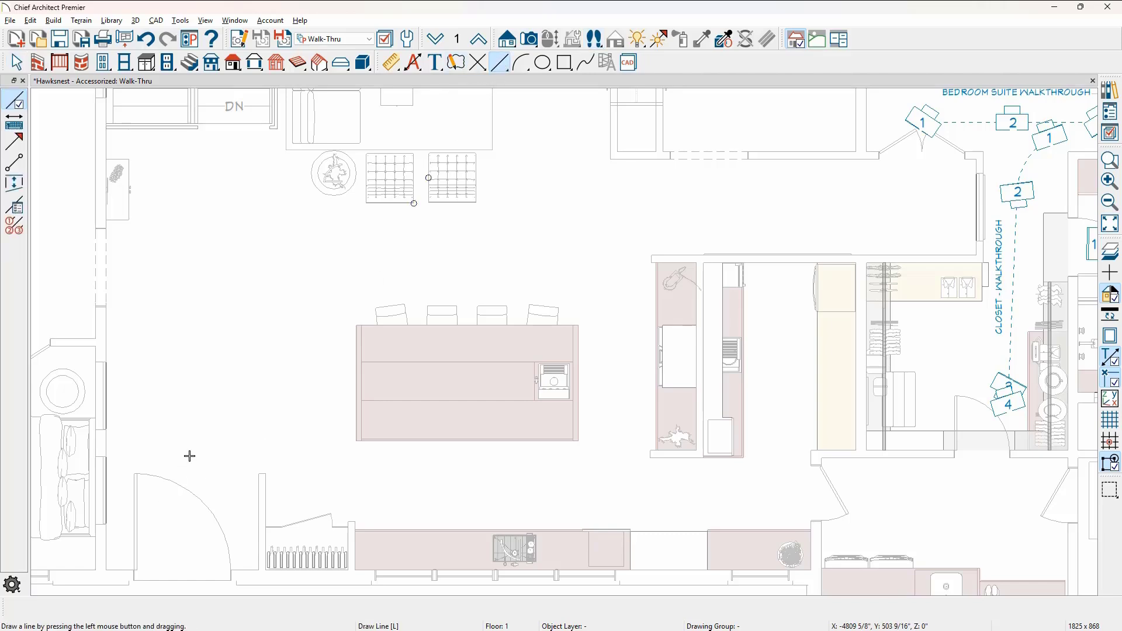
pyautogui.moveTo(189, 456)
pyautogui.mouseDown()
pyautogui.moveTo(187, 362)
pyautogui.moveTo(283, 283)
pyautogui.moveTo(290, 261)
pyautogui.moveTo(476, 246)
pyautogui.moveTo(587, 259)
pyautogui.mouseUp()
pyautogui.press('space')
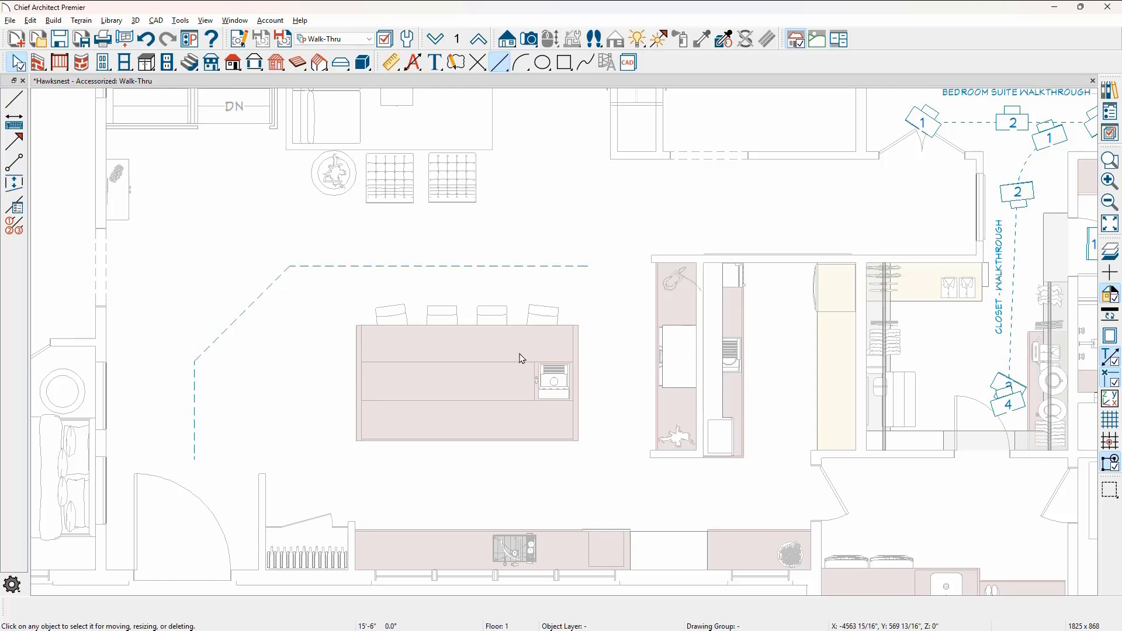
# Change the polyline's diagonal segment to an arc and make it tangent to both neighbouring lines with a 93 1/4" radius
pyautogui.click(251, 323)
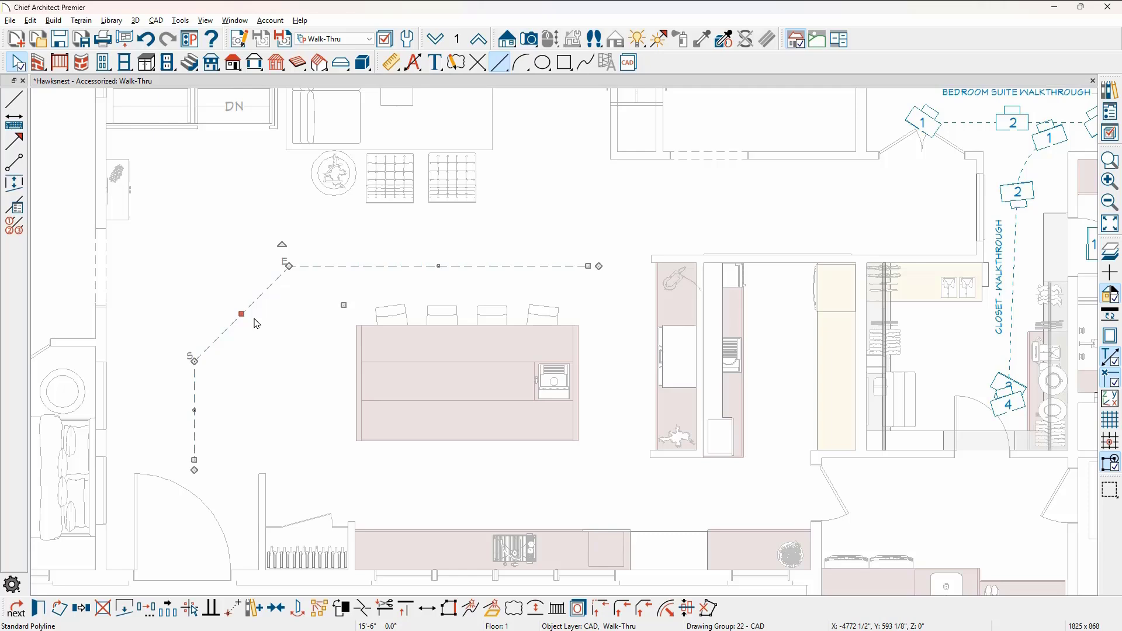
pyautogui.click(542, 612)
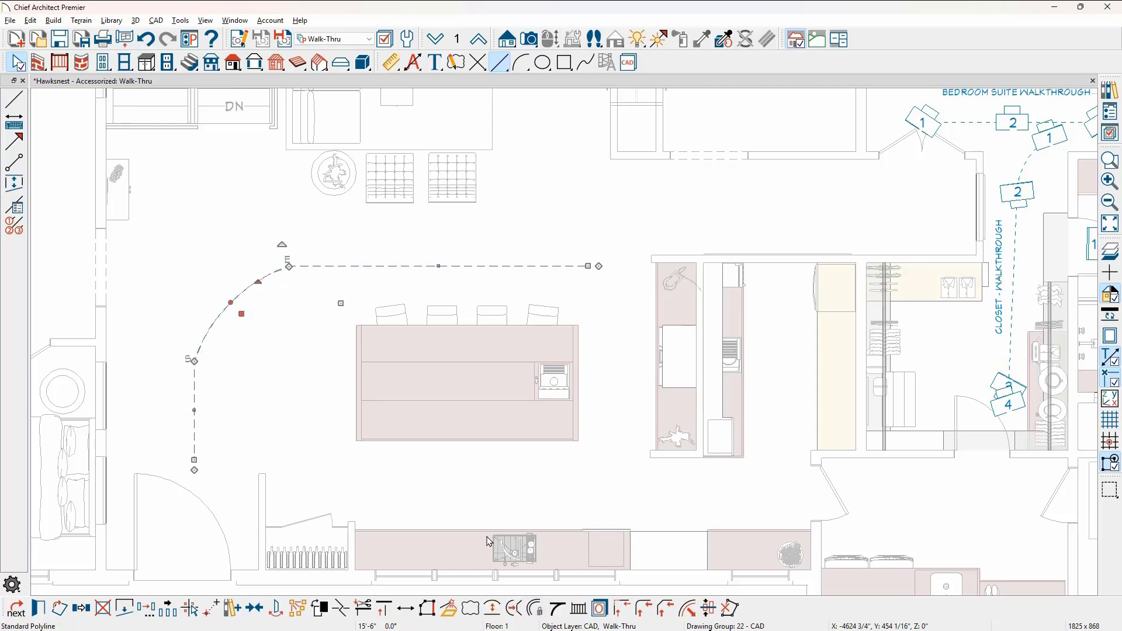
pyautogui.click(556, 608)
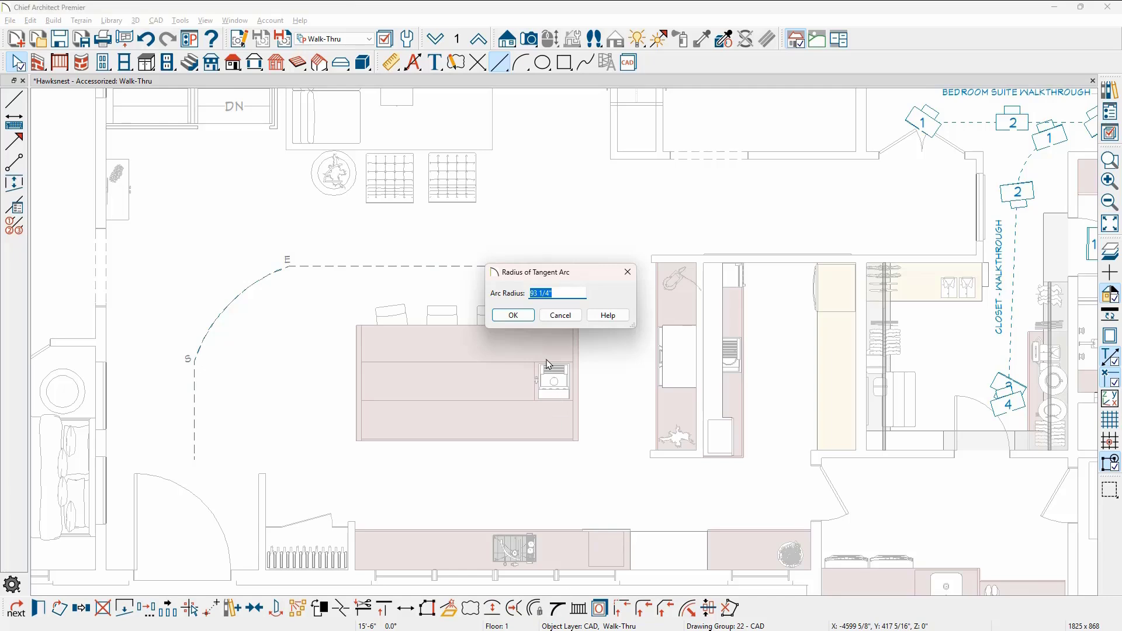
pyautogui.click(513, 316)
pyautogui.press('Escape')
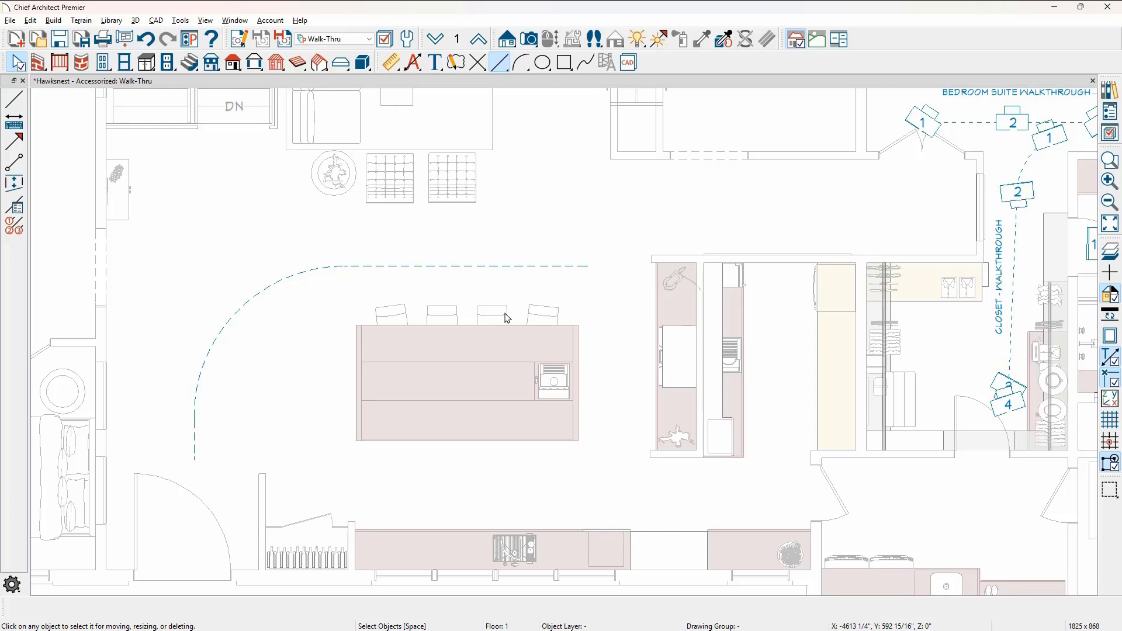
# Convert the polyline to a Walkthrough Path on the Walkthrough Paths layer, accepting the default path specification
pyautogui.click(497, 266)
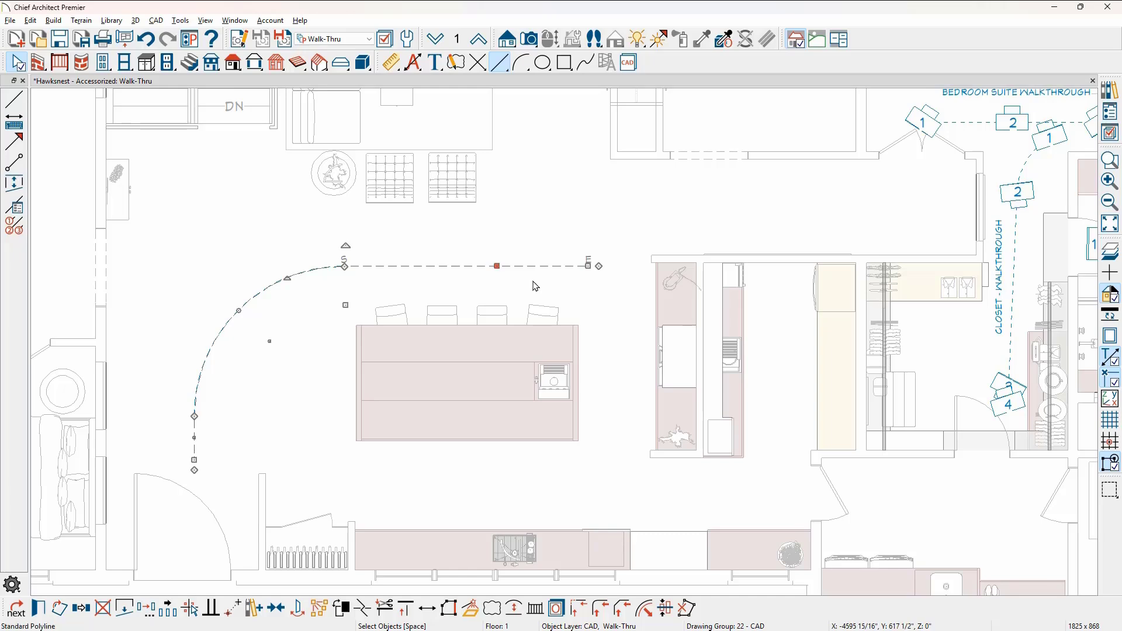
pyautogui.click(474, 612)
pyautogui.moveTo(694, 245); pyautogui.dragTo(692, 393)
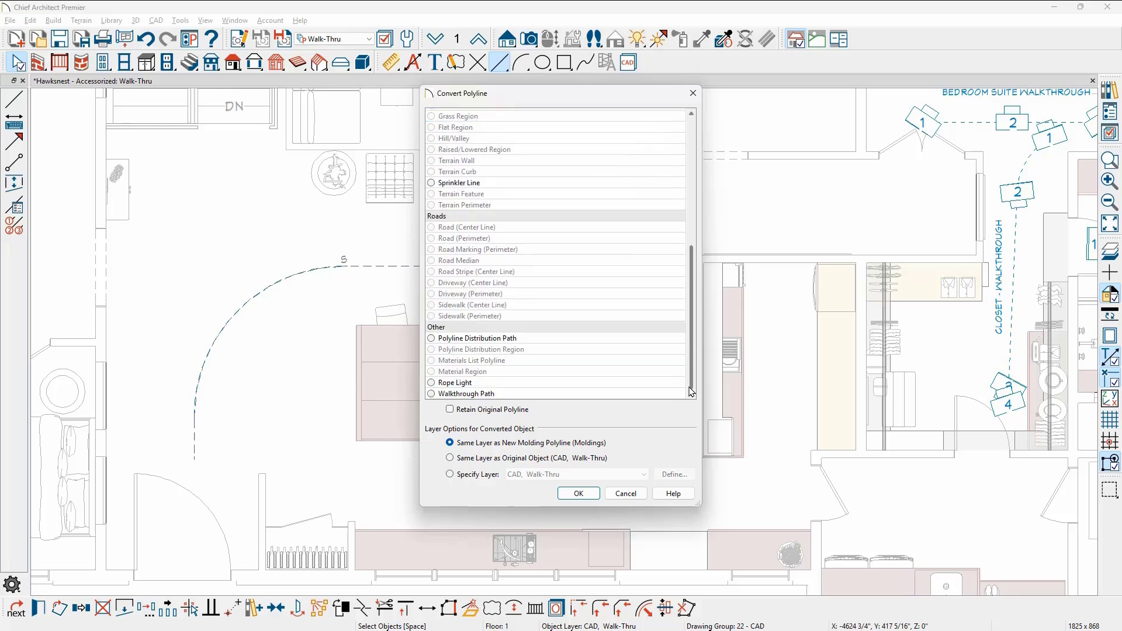
pyautogui.click(444, 394)
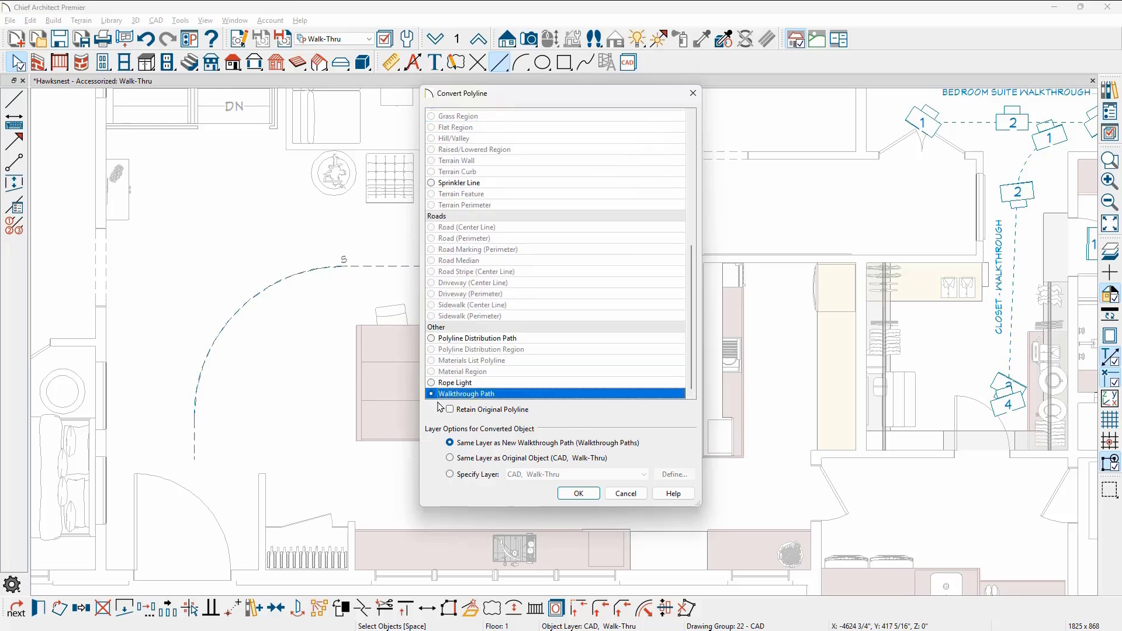
pyautogui.click(578, 494)
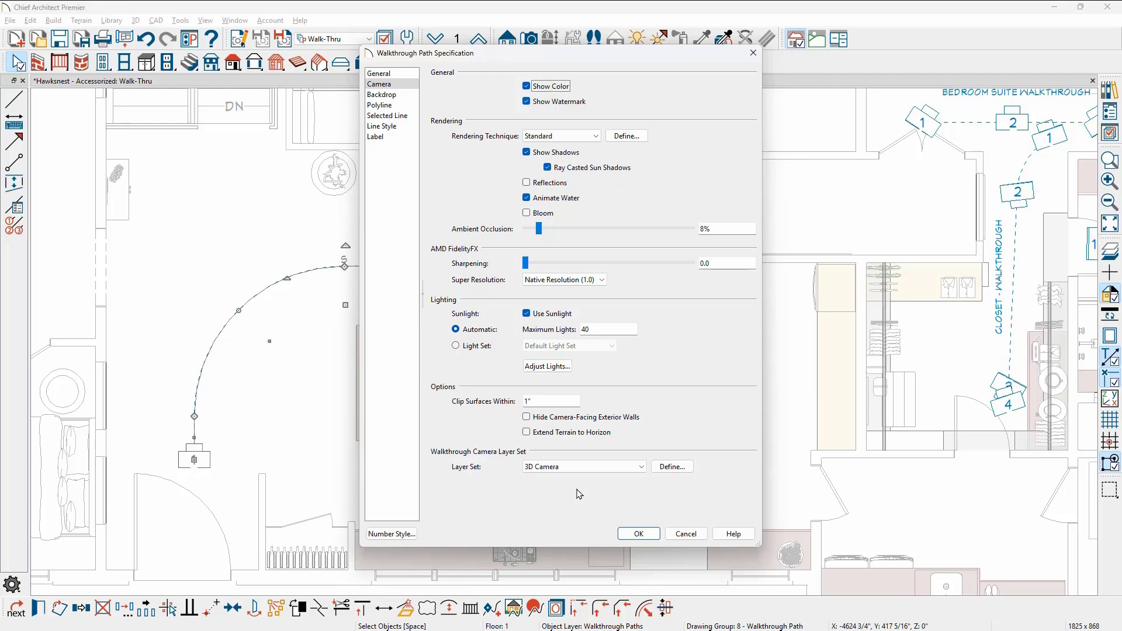
pyautogui.click(637, 533)
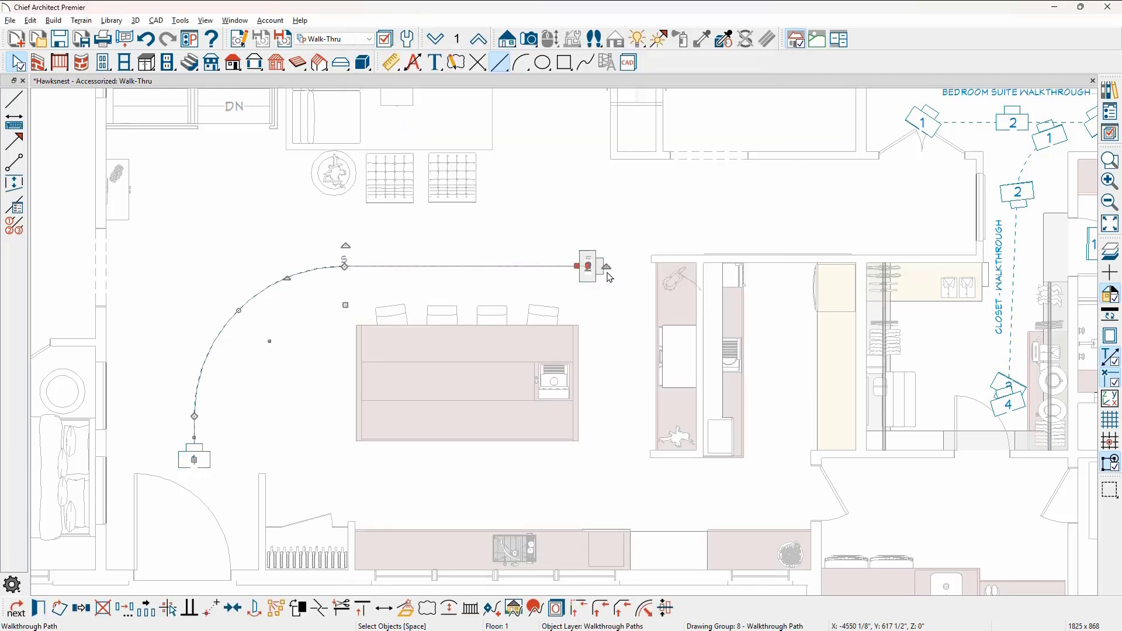
# Rotate the last key frame toward the island to about -112.5° and insert a key frame where the arc meets the straight segment
pyautogui.moveTo(607, 267); pyautogui.dragTo(579, 284)
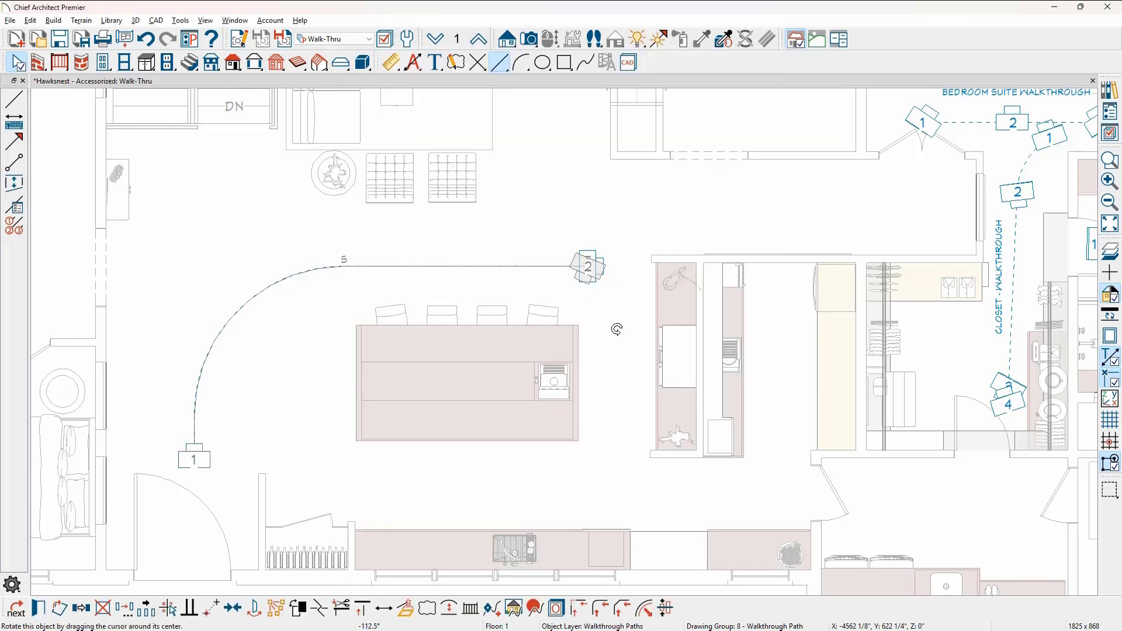
pyautogui.click(617, 329)
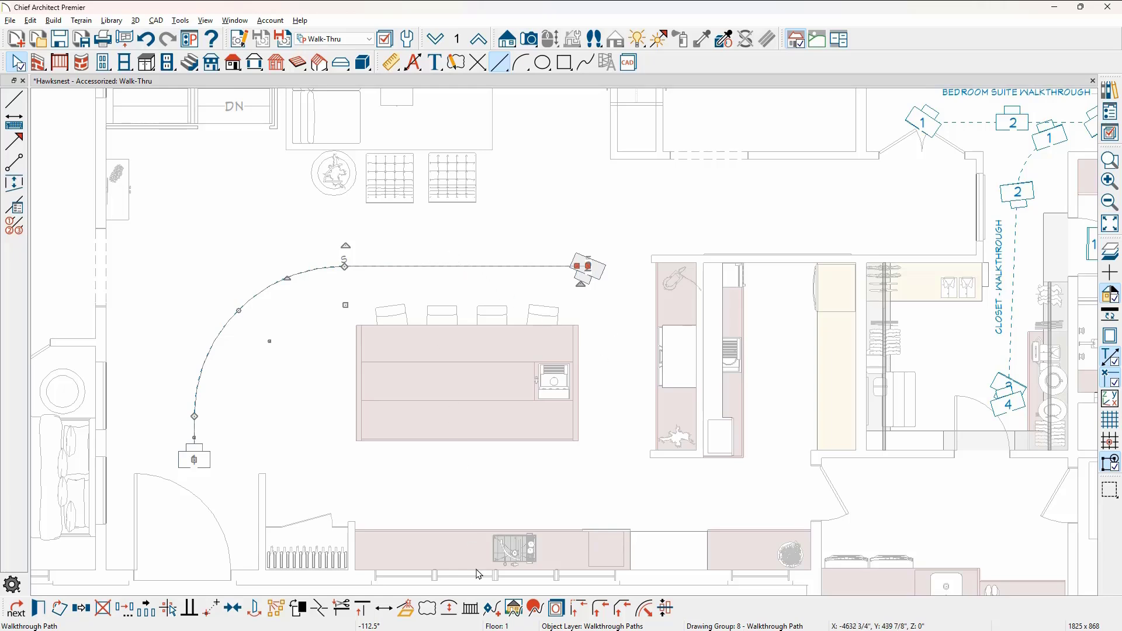
pyautogui.click(490, 610)
pyautogui.click(338, 264)
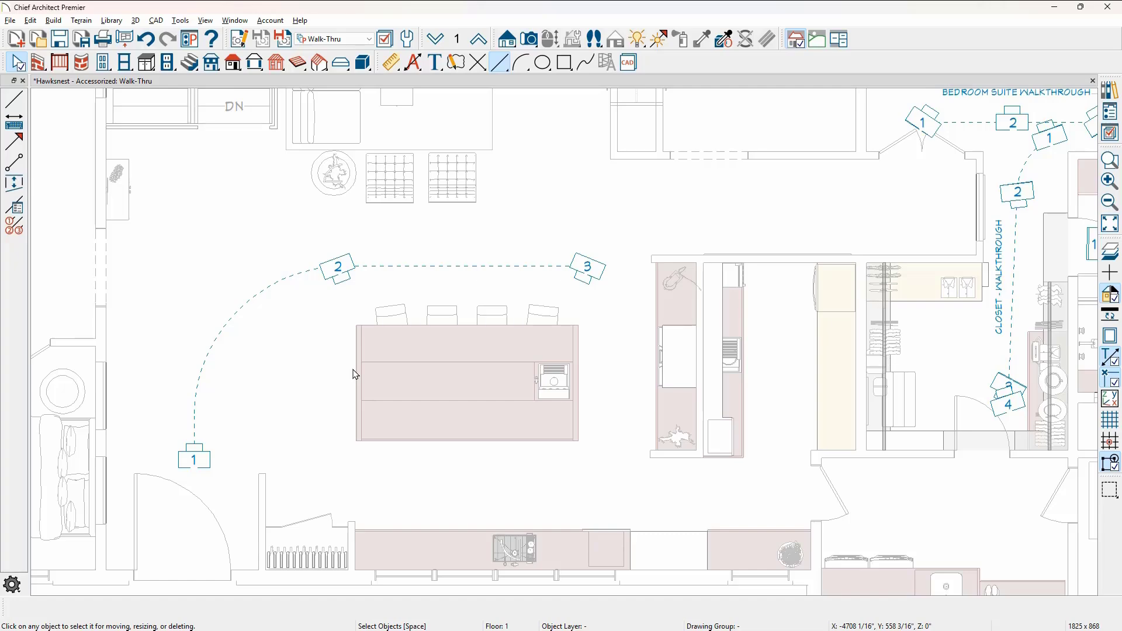
# Create a full camera view looking at the front of the house from the outer edge of the circular exterior path
pyautogui.scroll(-10, 484, 245)
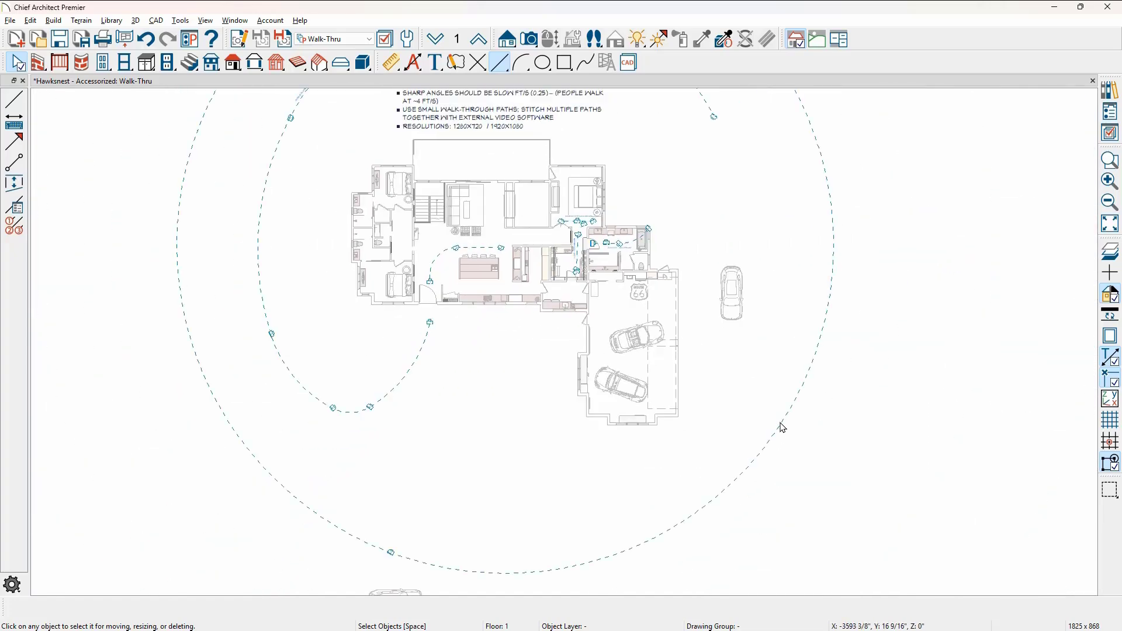
pyautogui.scroll(-2, 784, 427)
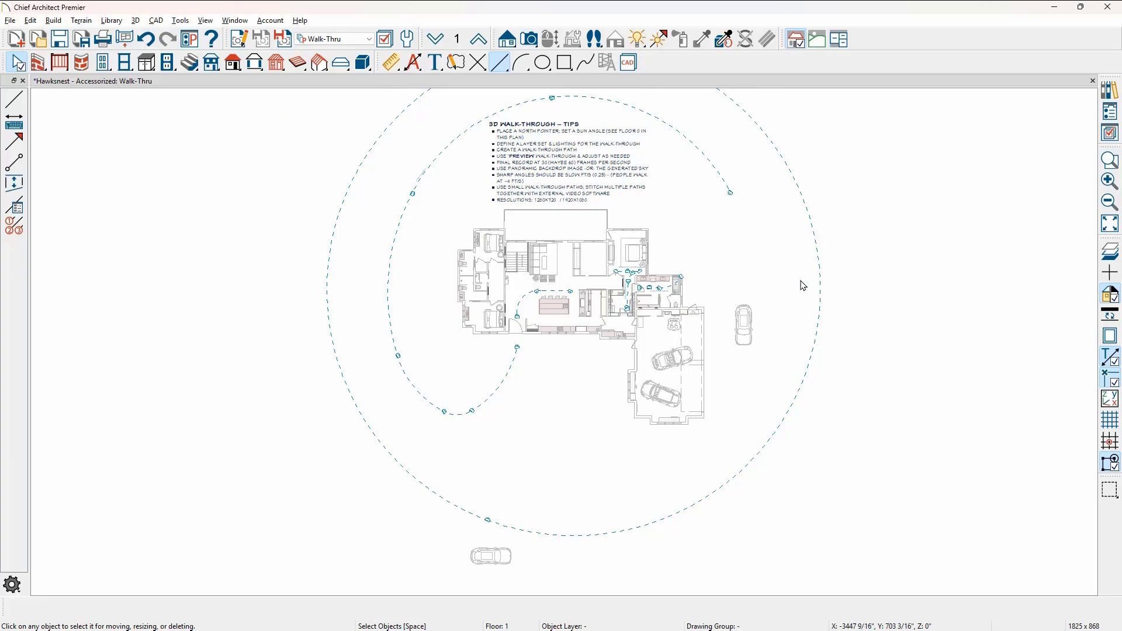
pyautogui.scroll(1, 807, 261)
pyautogui.moveTo(806, 261); pyautogui.dragTo(799, 328, button='middle')
pyautogui.scroll(-2, 808, 310)
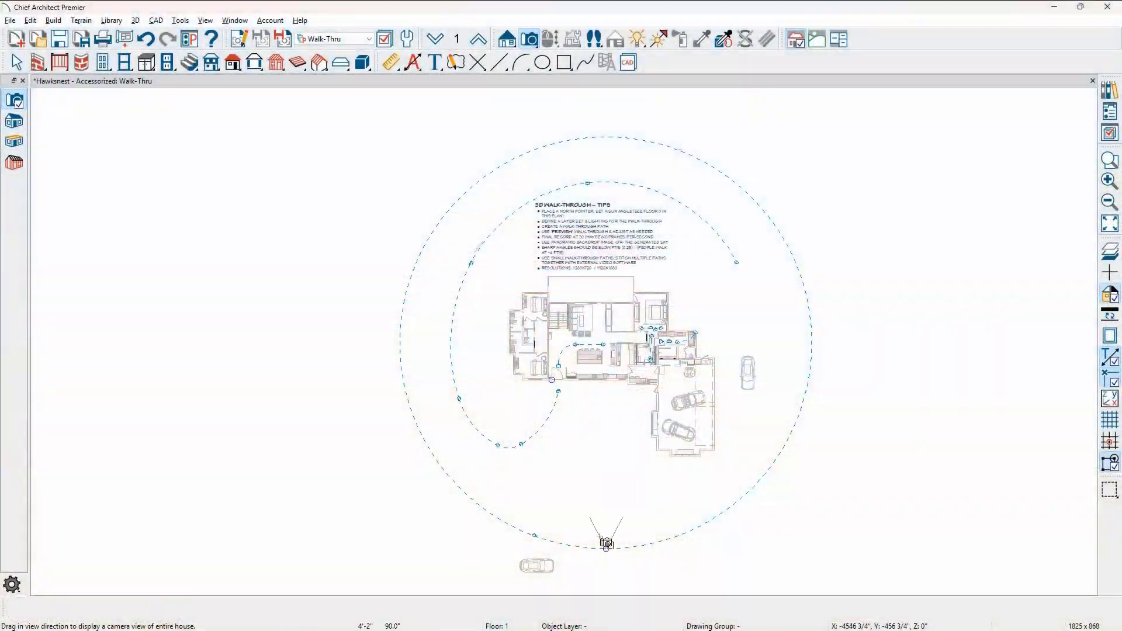
pyautogui.moveTo(606, 548); pyautogui.dragTo(606, 417)
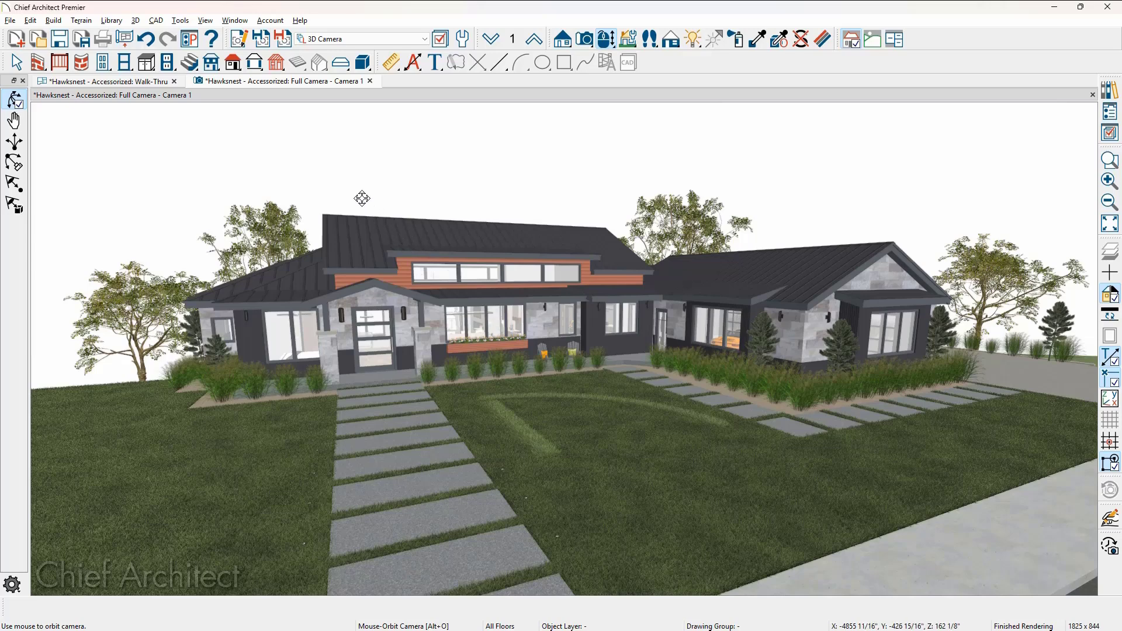
# In the plan, move the exterior camera's focal point to the middle of the house and create a walkthrough path orbiting it
pyautogui.click(140, 84)
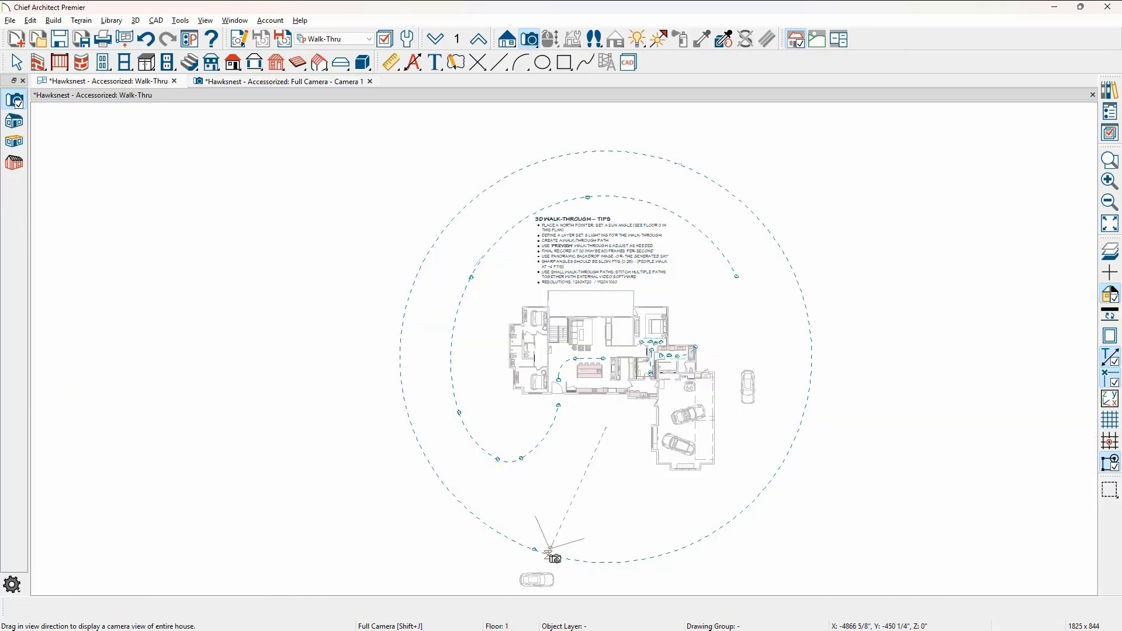
pyautogui.press('space')
pyautogui.click(551, 549)
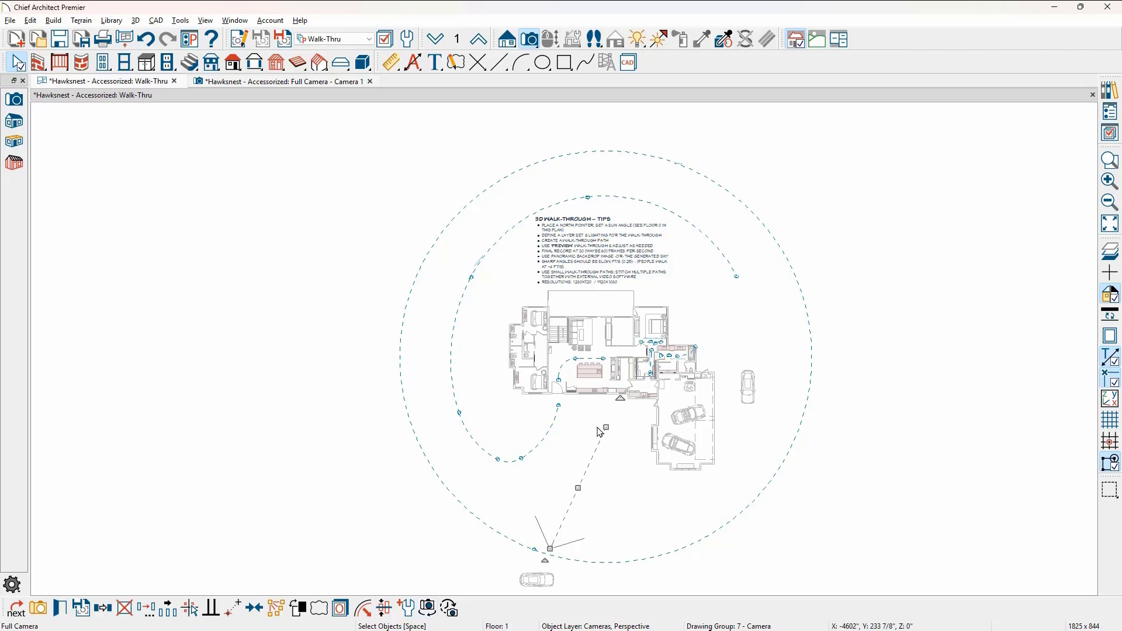
pyautogui.moveTo(606, 427); pyautogui.dragTo(606, 371)
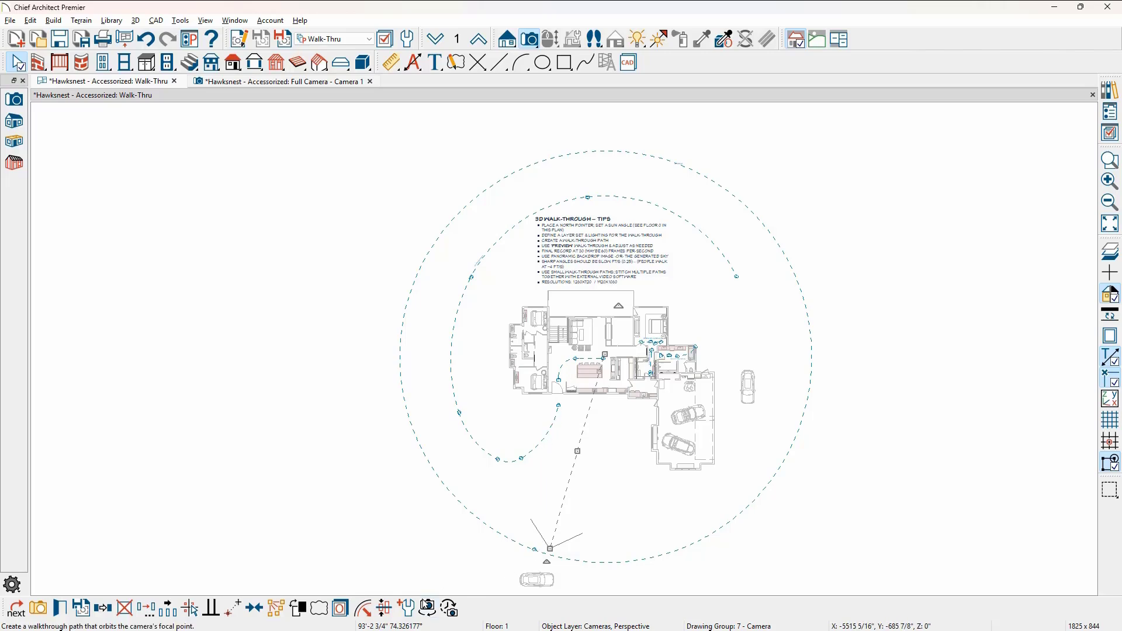
pyautogui.click(426, 608)
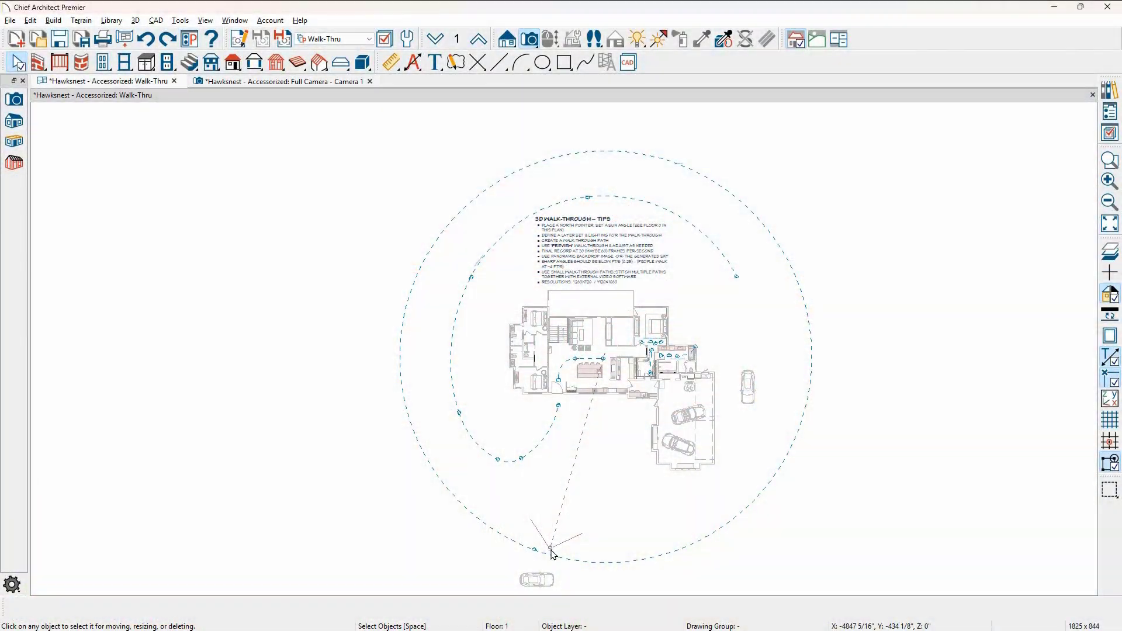
pyautogui.click(550, 551)
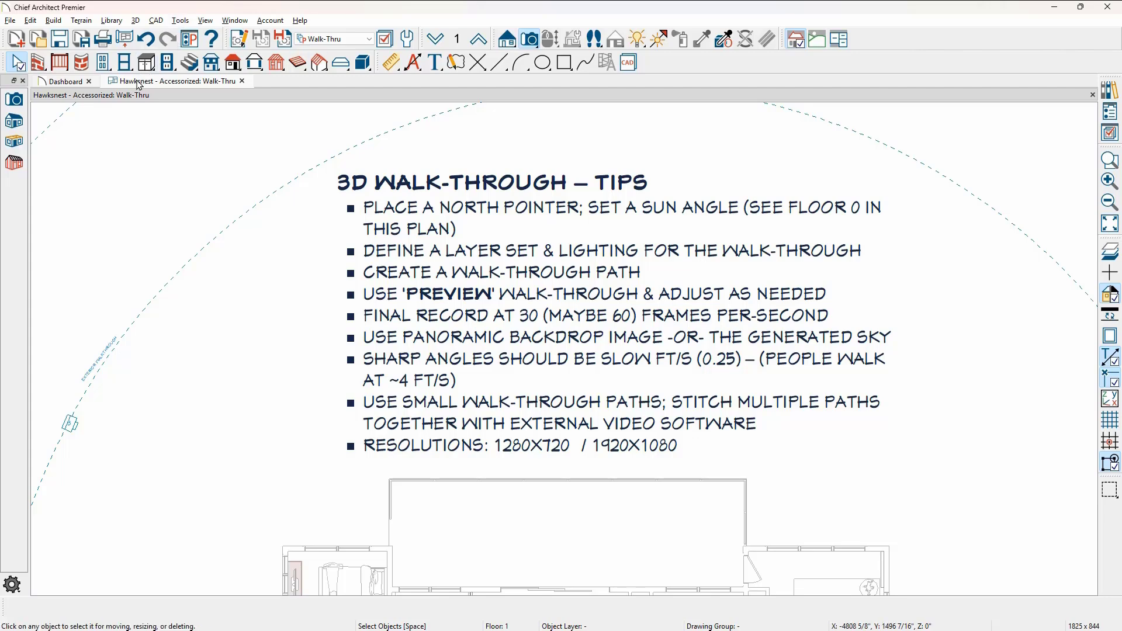
# Go down to floor 0 of the plan and examine the north pointer and the summer and winter sun angles
pyautogui.click(435, 43)
pyautogui.scroll(-4, 468, 217)
pyautogui.moveTo(409, 334); pyautogui.dragTo(646, 168, button='middle')
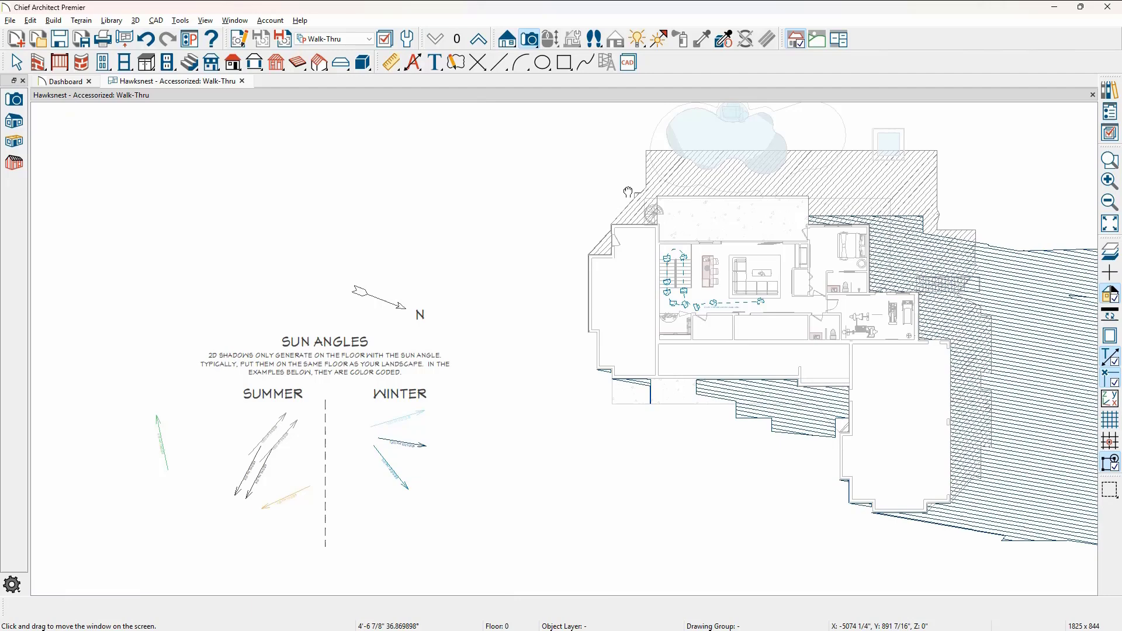
pyautogui.scroll(2, 369, 402)
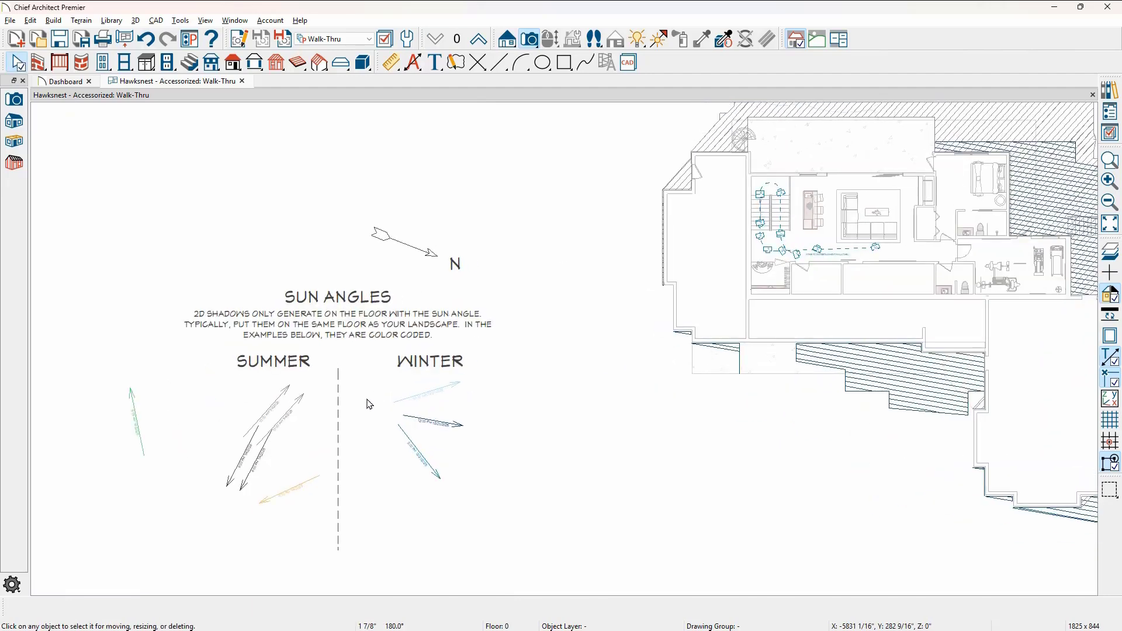
pyautogui.moveTo(369, 403); pyautogui.dragTo(433, 356, button='middle')
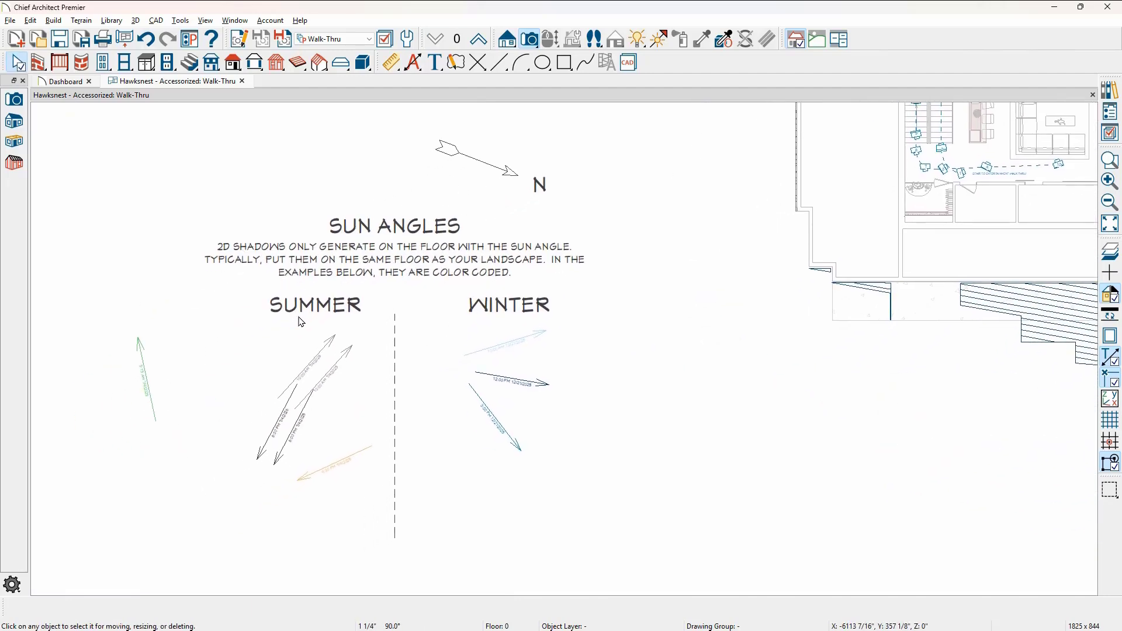
pyautogui.scroll(-2, 301, 320)
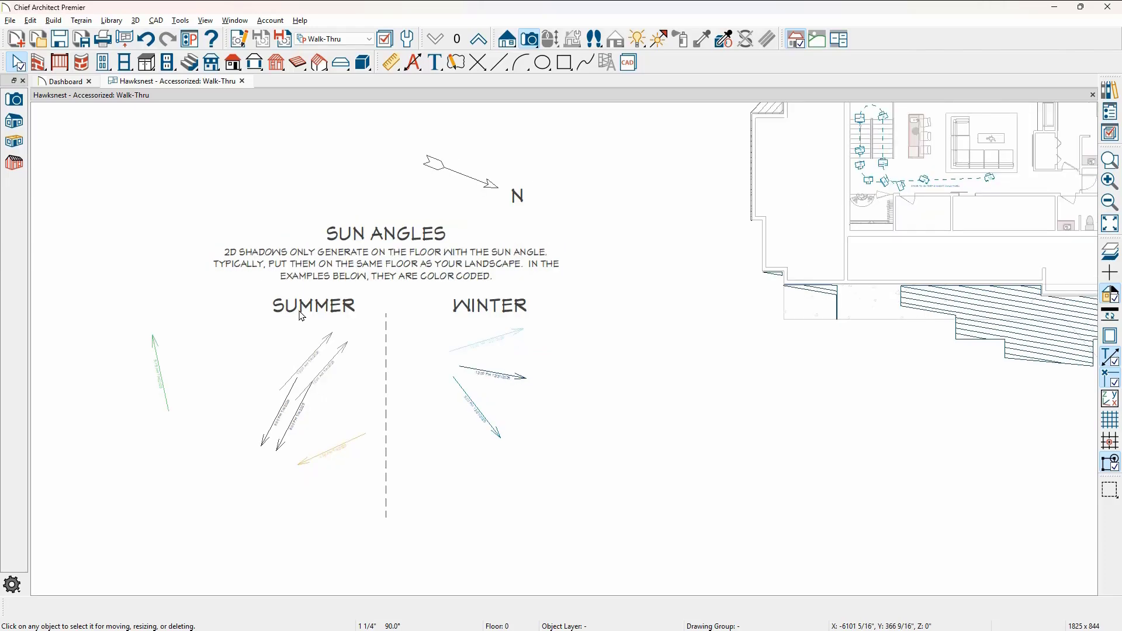
# Look over the floor 0 shadows, return to floor 1 and examine the walkthrough paths across the plan
pyautogui.scroll(-1, 301, 315)
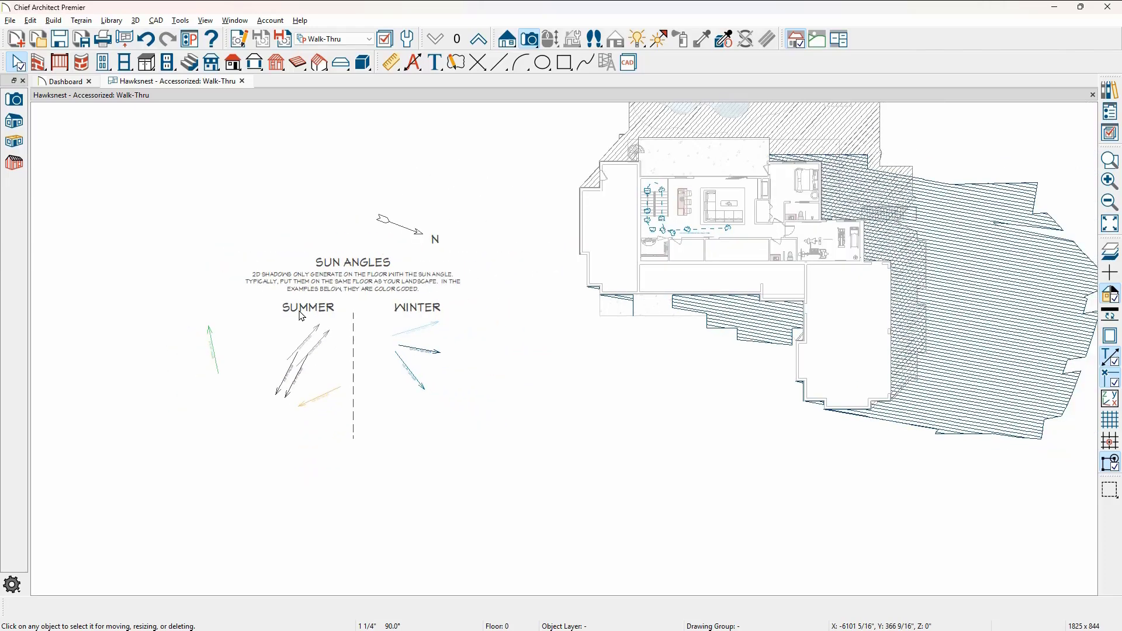
pyautogui.scroll(5, 643, 243)
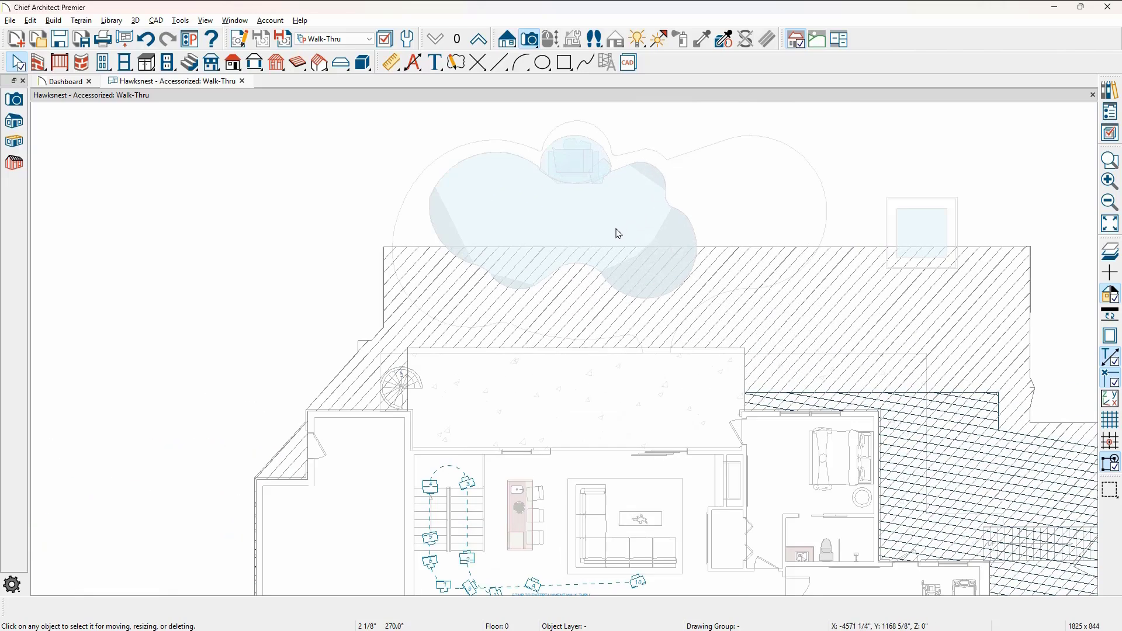
pyautogui.click(480, 41)
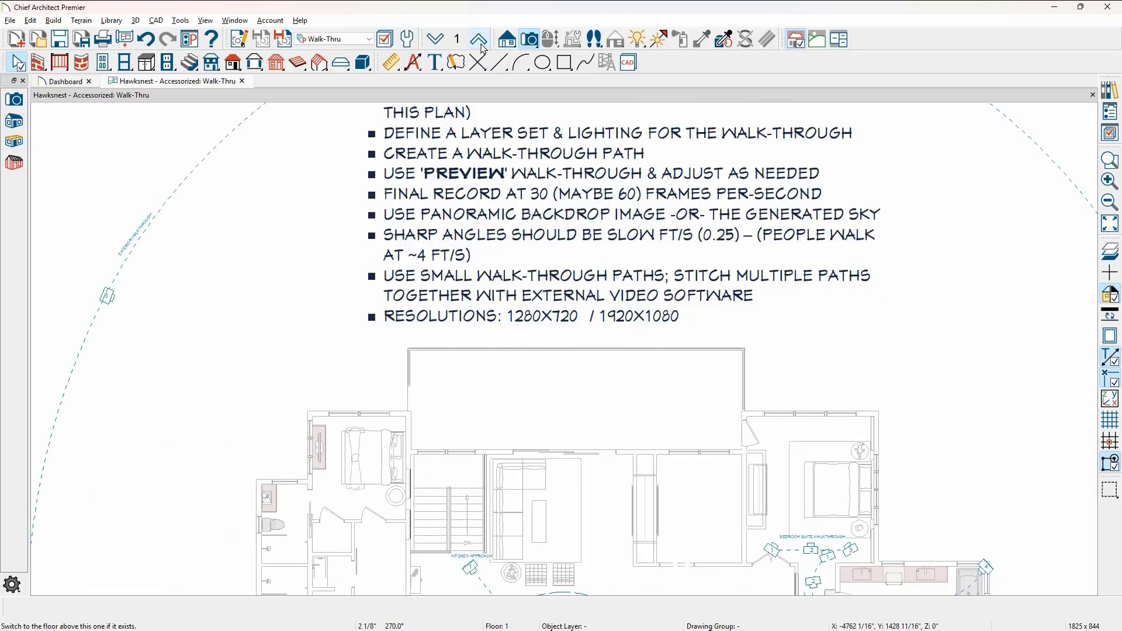
pyautogui.scroll(-1, 587, 229)
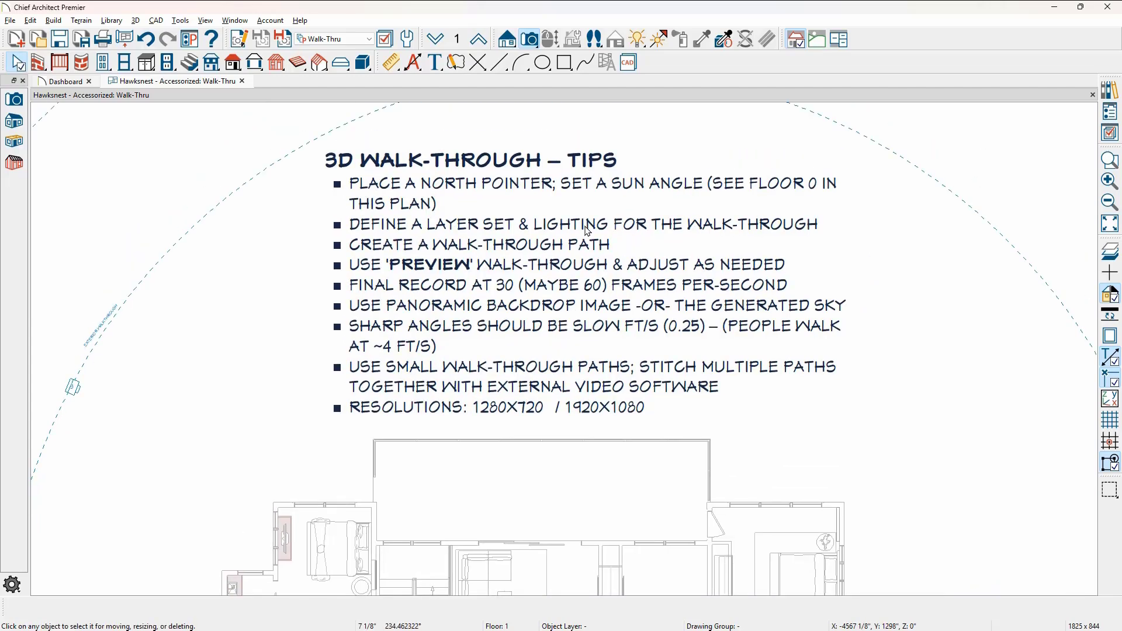
pyautogui.scroll(-3, 585, 226)
pyautogui.moveTo(584, 266); pyautogui.dragTo(578, 182, button='middle')
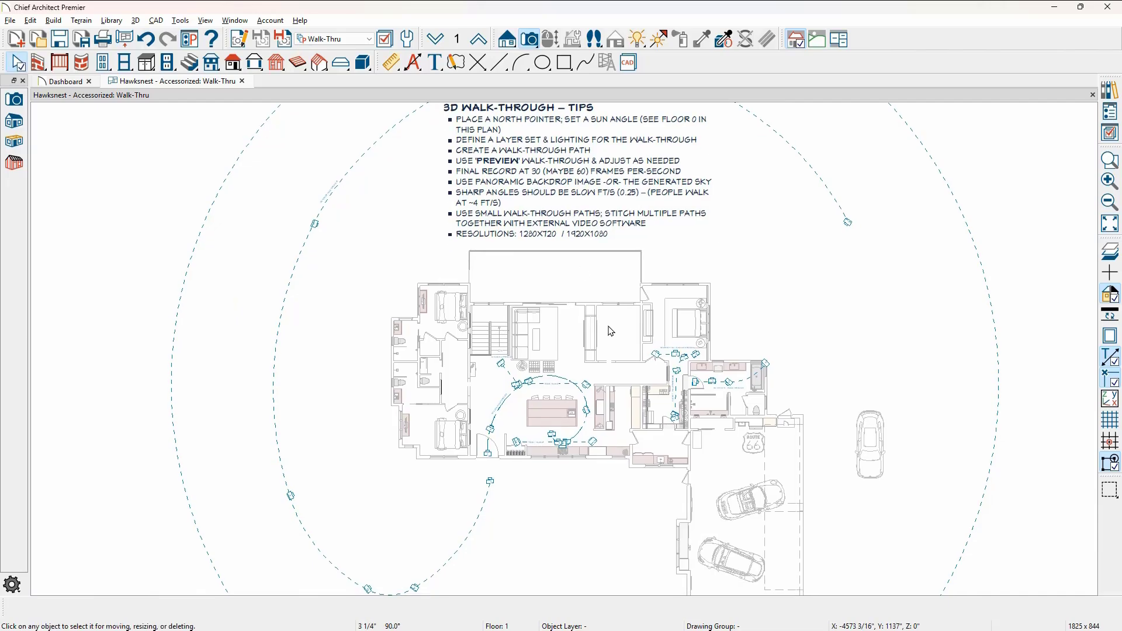
pyautogui.scroll(1, 610, 332)
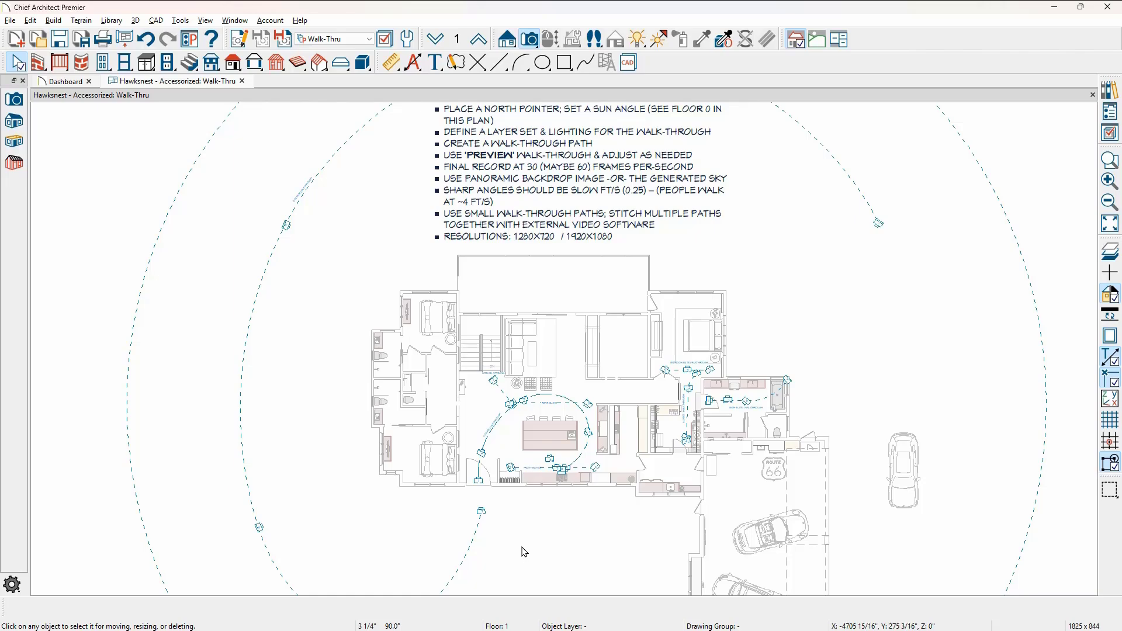
pyautogui.scroll(5, 529, 433)
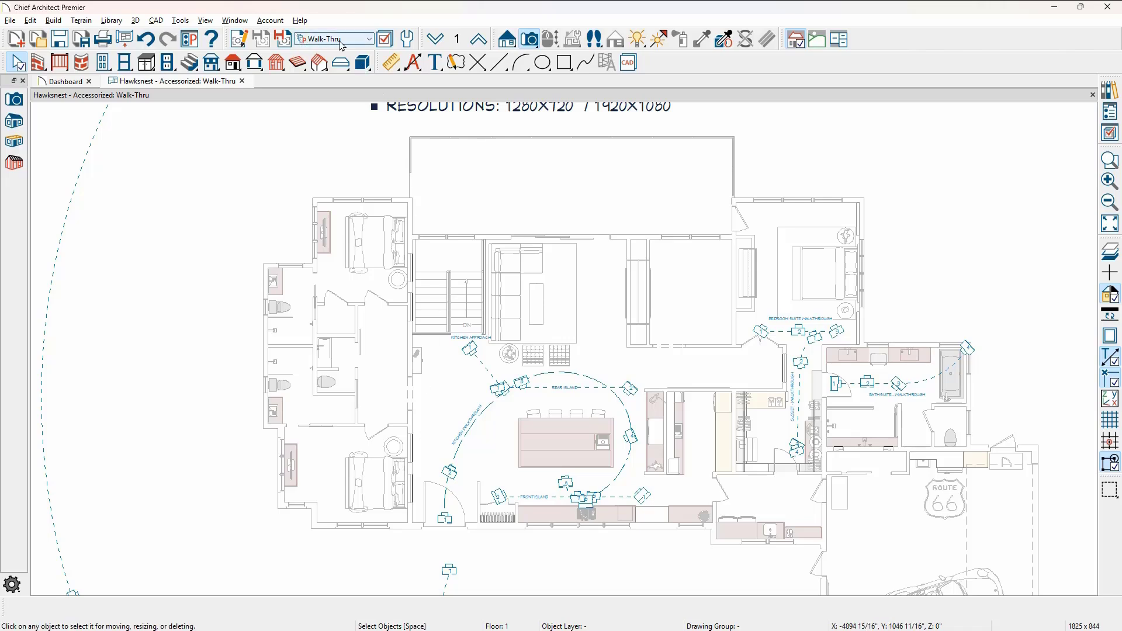
# Read the 3D Walk-Through Tips note above the house in the plan
pyautogui.click(1110, 135)
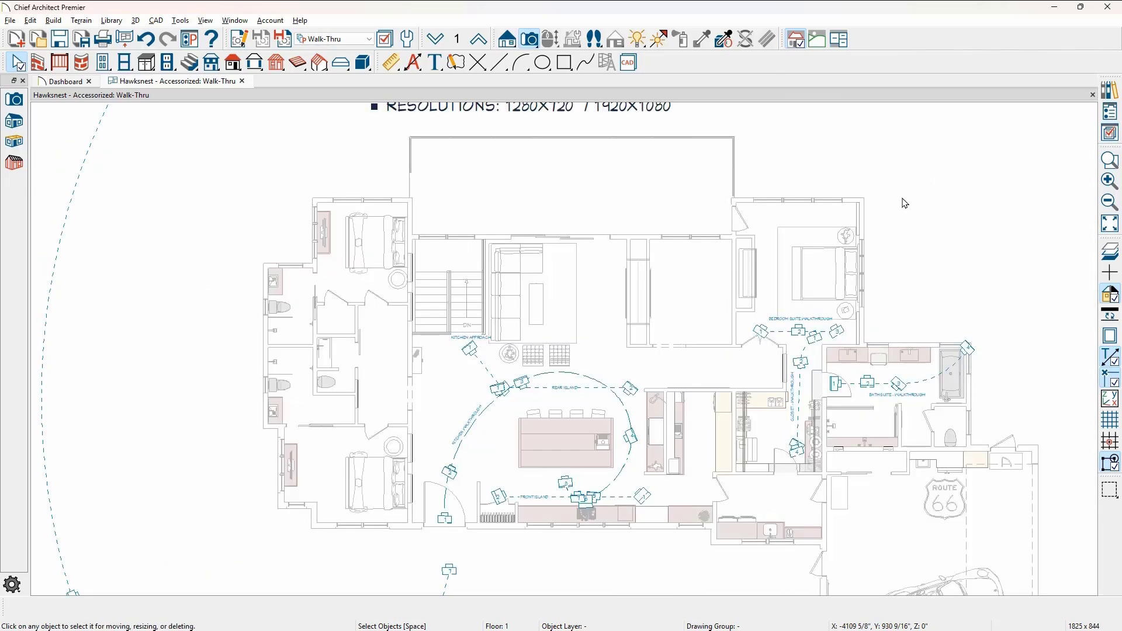
pyautogui.click(1093, 80)
pyautogui.scroll(-1, 803, 264)
pyautogui.scroll(1, 802, 266)
pyautogui.scroll(-1, 786, 286)
pyautogui.moveTo(784, 290); pyautogui.dragTo(707, 539, button='middle')
pyautogui.scroll(2, 514, 305)
pyautogui.scroll(1, 513, 307)
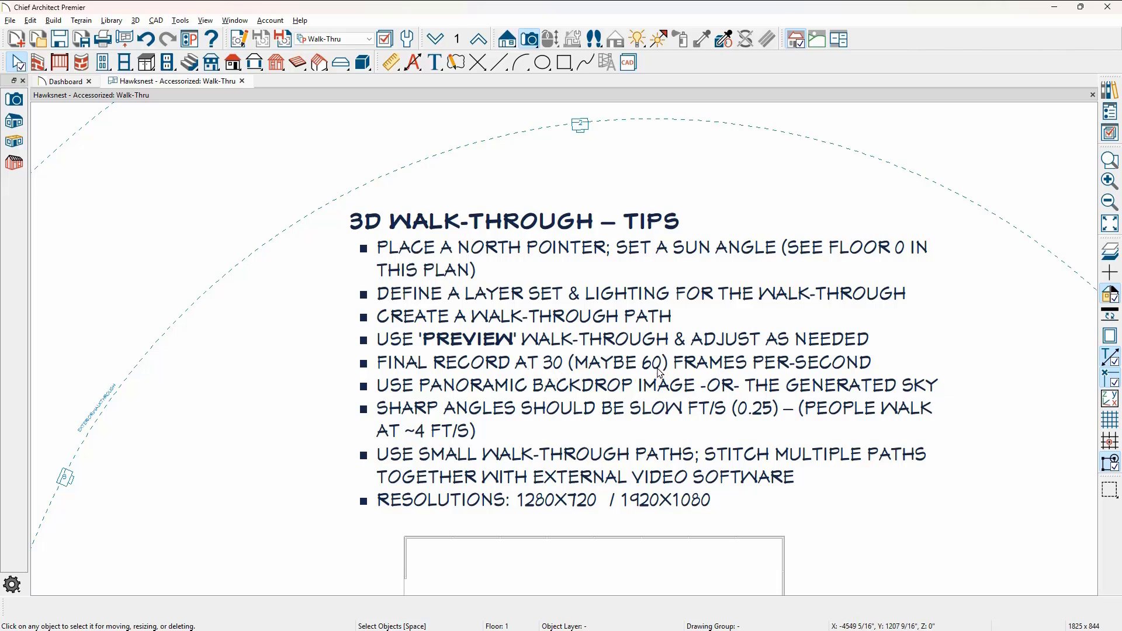
pyautogui.moveTo(556, 405); pyautogui.dragTo(505, 345, button='middle')
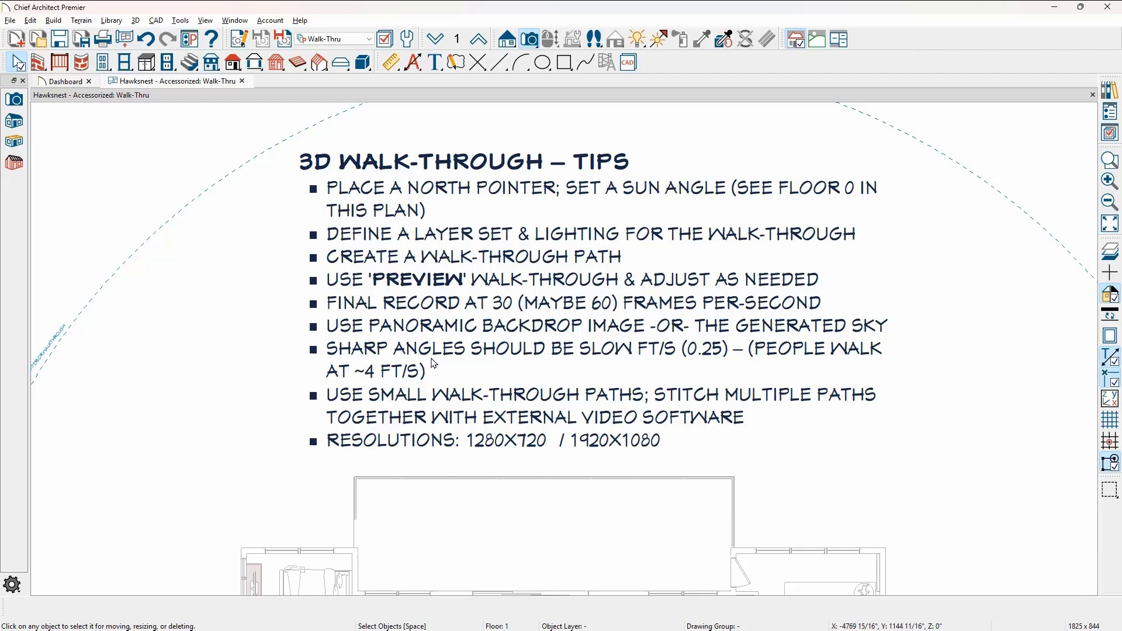
# Examine the camera key frames on the kitchen, rear island and front island walkthrough paths
pyautogui.scroll(-5, 431, 361)
pyautogui.moveTo(496, 436); pyautogui.dragTo(559, 224, button='middle')
pyautogui.scroll(1, 723, 429)
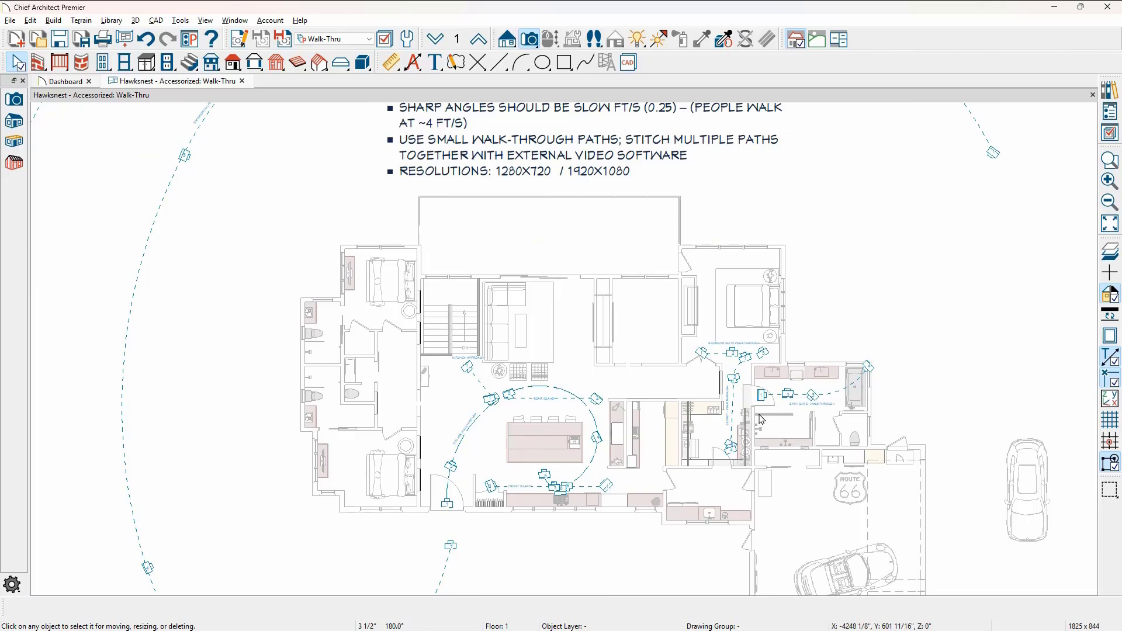
pyautogui.scroll(3, 537, 417)
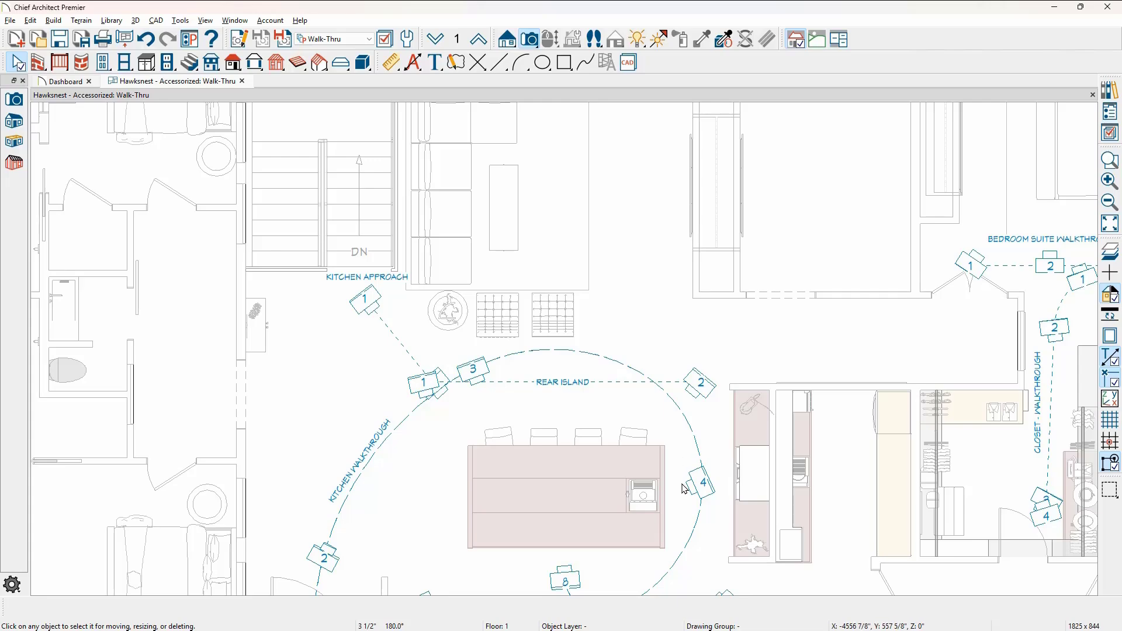
pyautogui.moveTo(682, 502); pyautogui.dragTo(684, 400, button='middle')
pyautogui.press('space')
pyautogui.scroll(5, 622, 549)
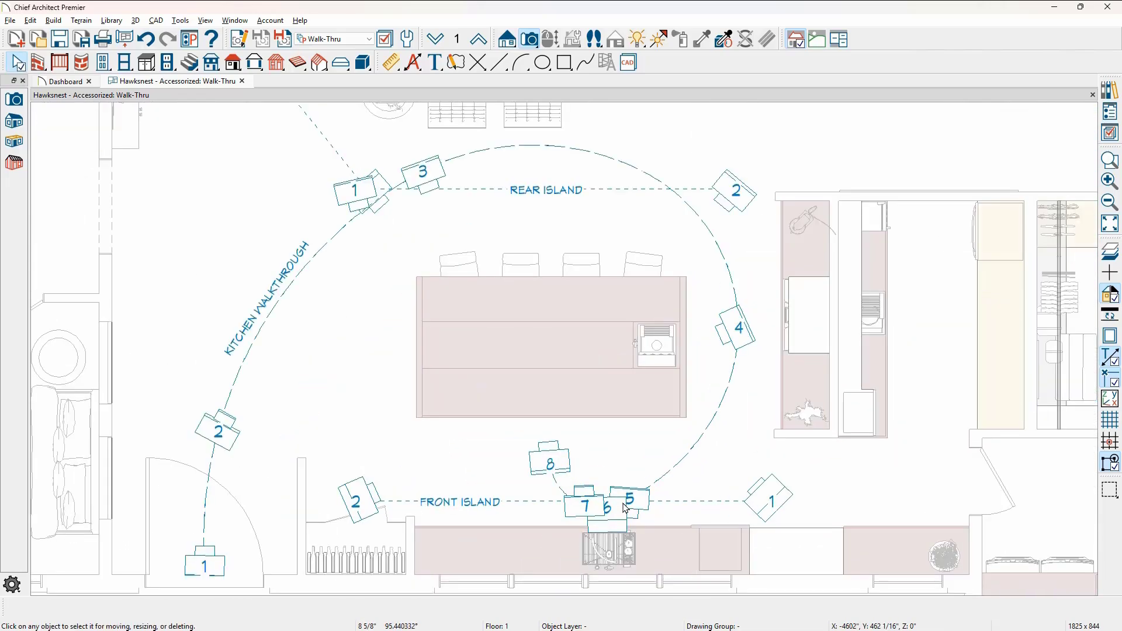
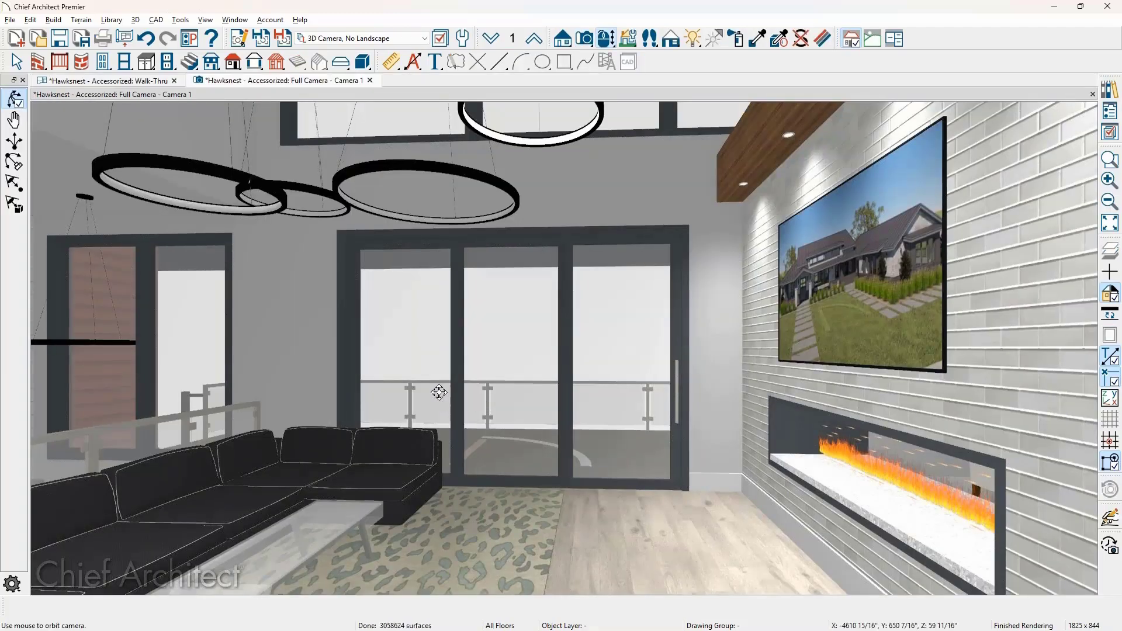
# Orbit the living room camera slightly and expand the User Catalog in the library
pyautogui.moveTo(431, 395); pyautogui.dragTo(427, 402)
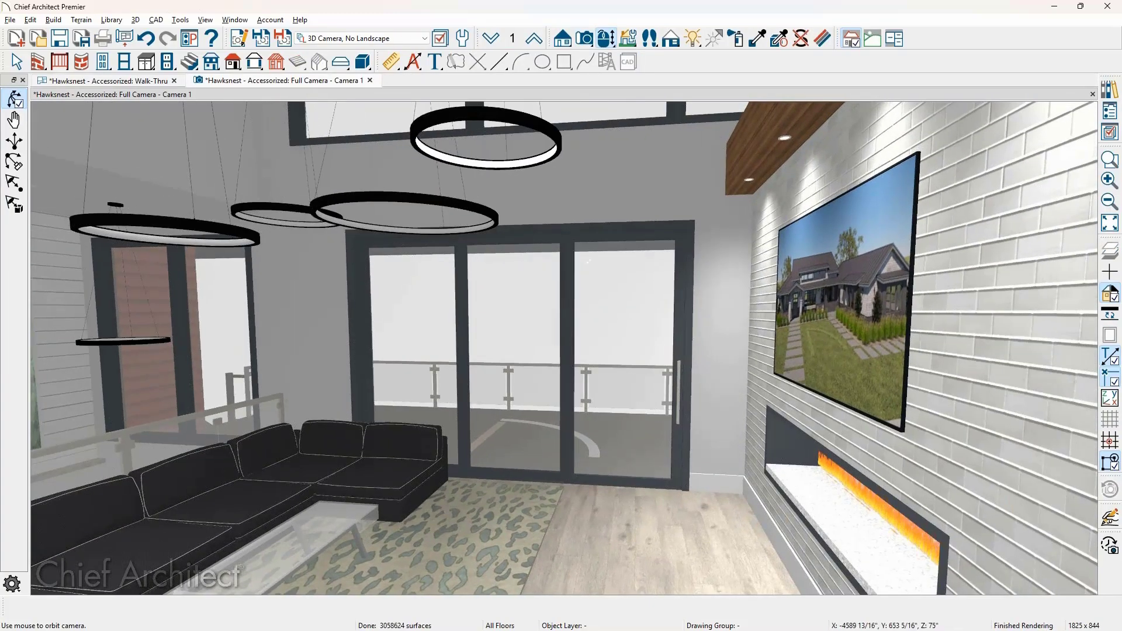
pyautogui.click(1113, 97)
pyautogui.click(800, 200)
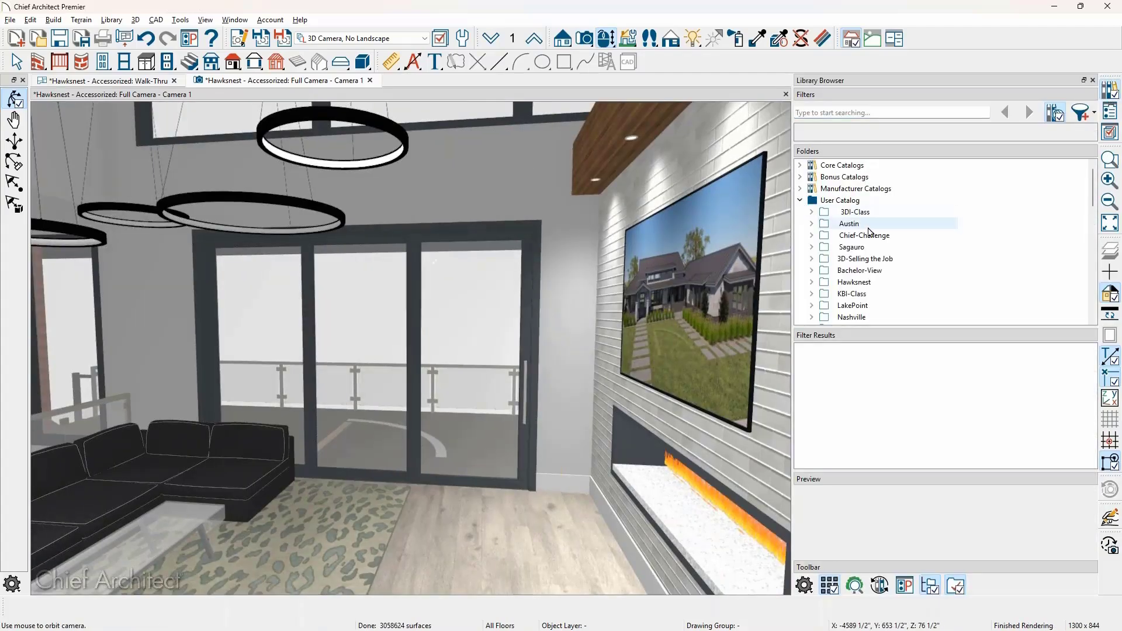
pyautogui.scroll(-1, 849, 275)
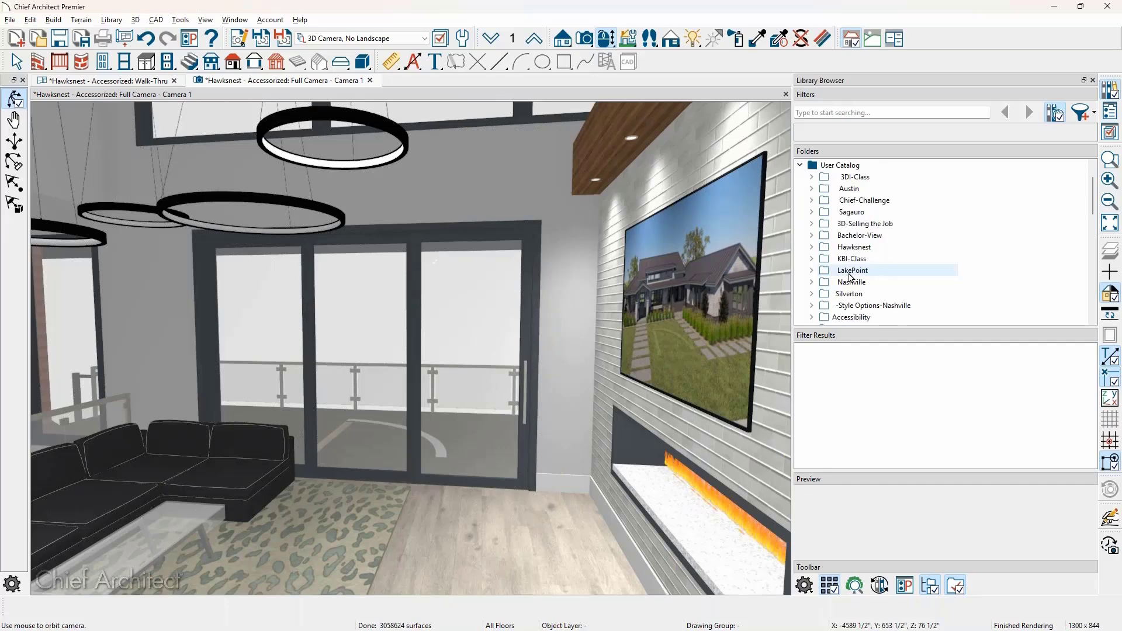
pyautogui.scroll(-1, 850, 276)
pyautogui.scroll(1, 852, 276)
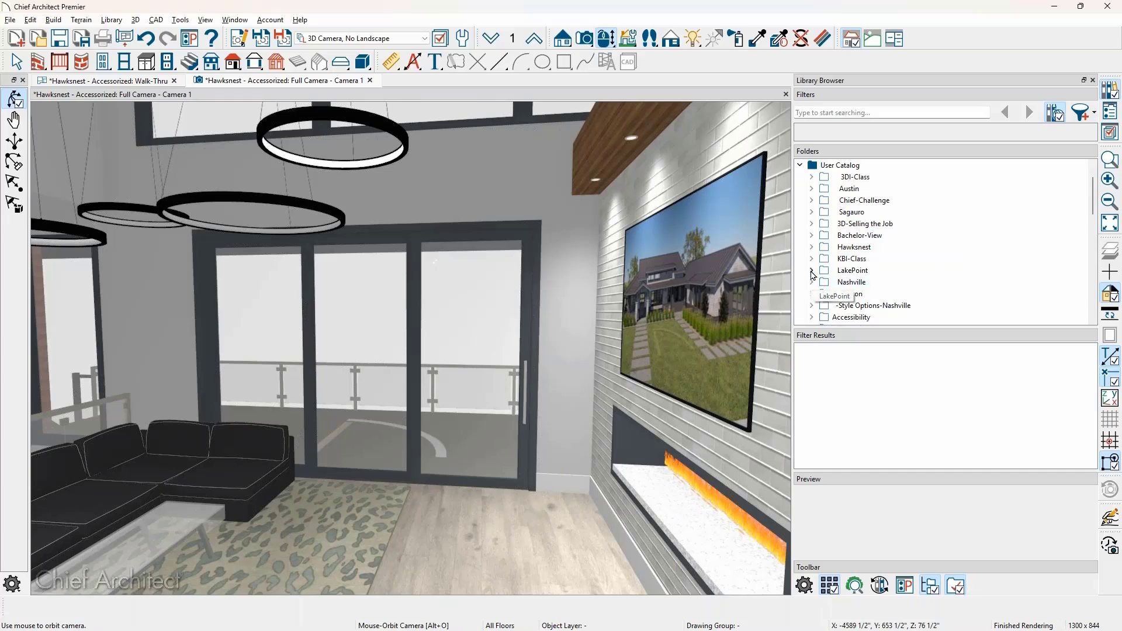
# Browse the contents of the Hawksnest folder in the User Catalog and collapse it again
pyautogui.click(850, 248)
pyautogui.click(811, 247)
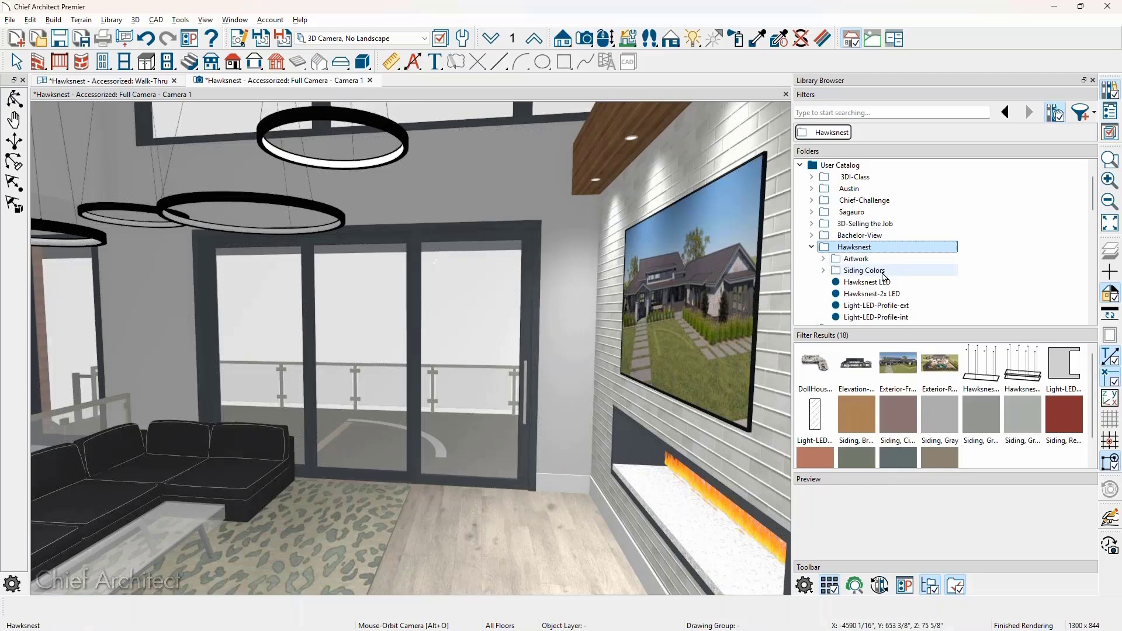
pyautogui.scroll(-2, 923, 281)
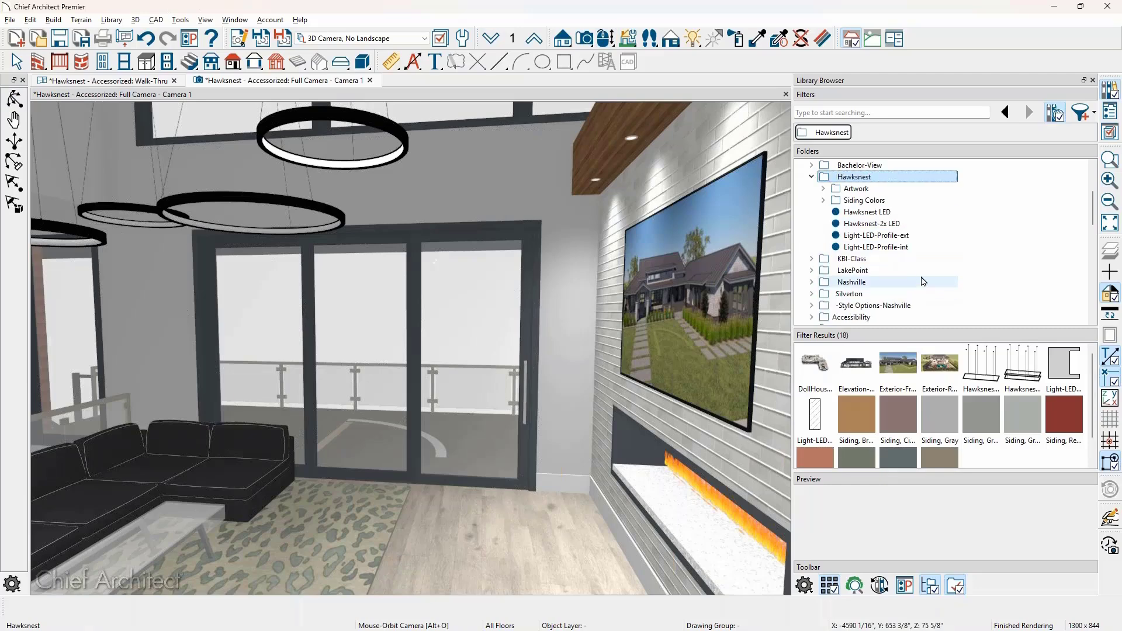
pyautogui.scroll(-1, 922, 281)
pyautogui.scroll(2, 924, 281)
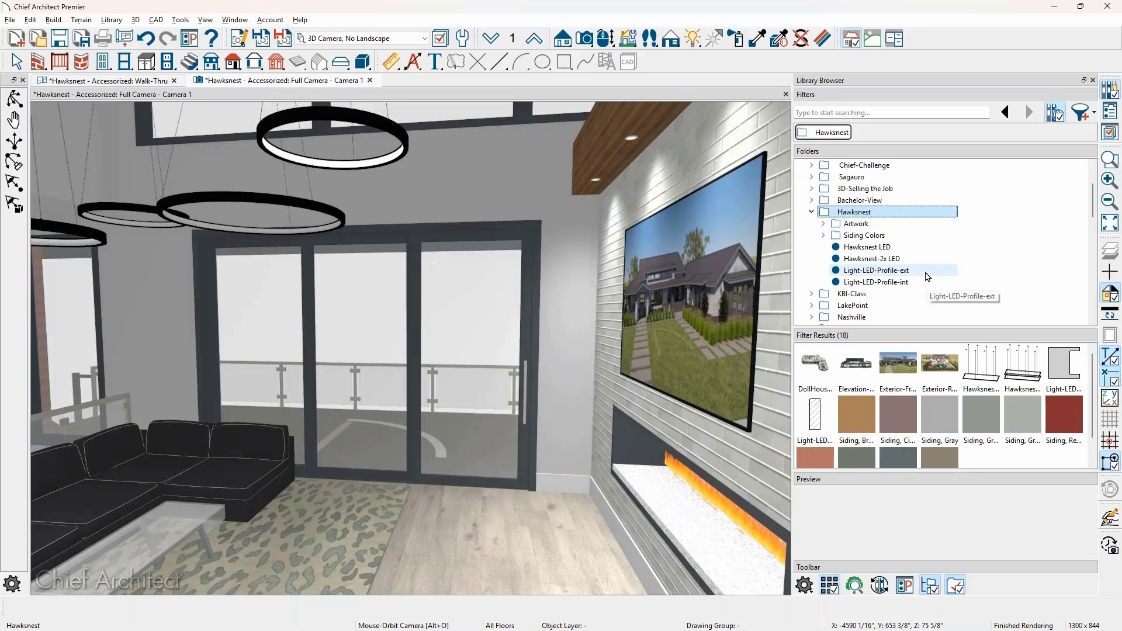
pyautogui.scroll(1, 931, 273)
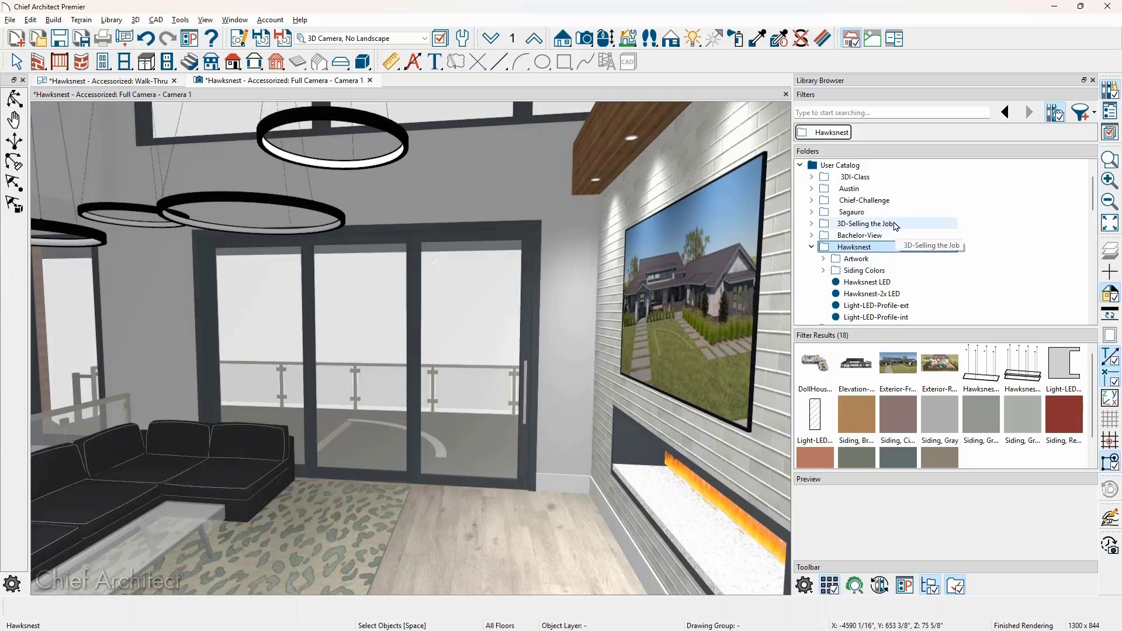
pyautogui.click(812, 247)
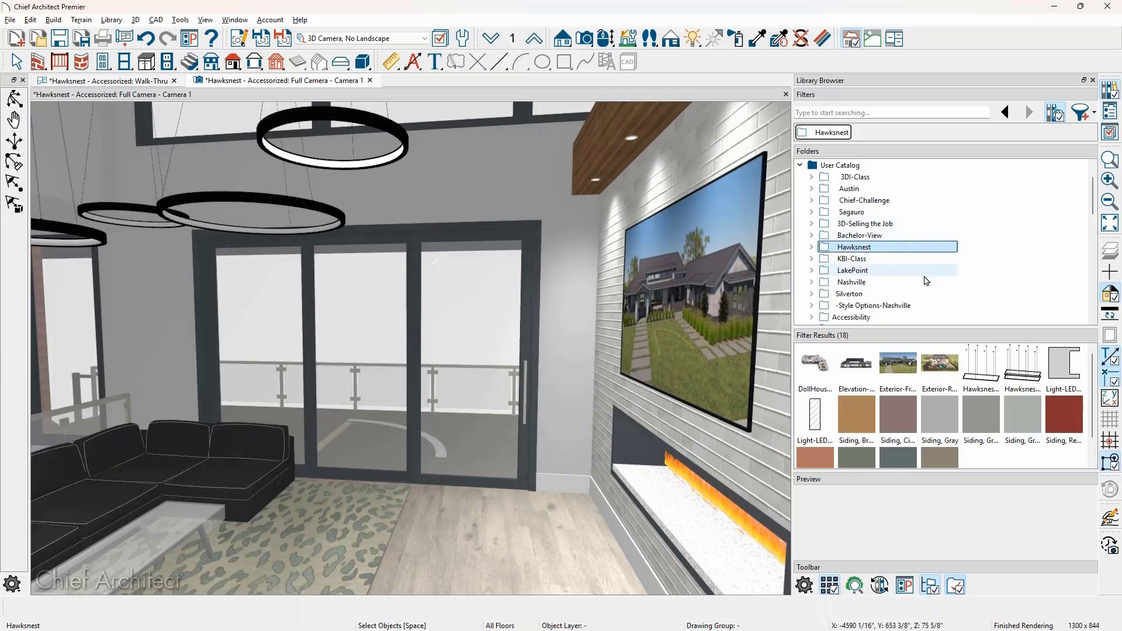
pyautogui.scroll(-2, 930, 282)
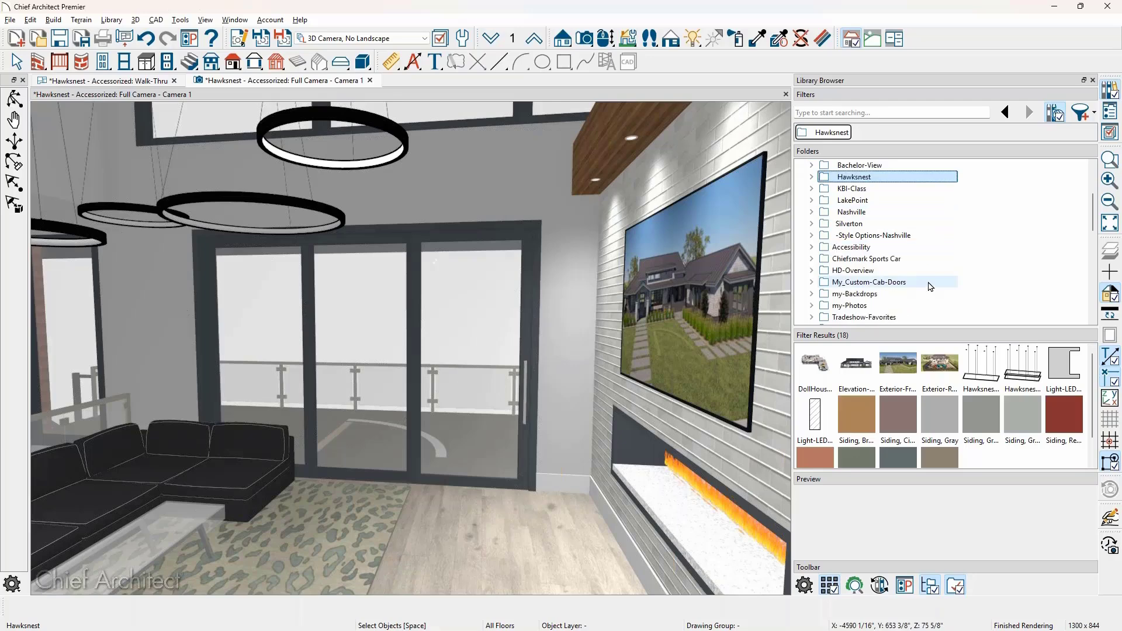
# Expand the my-Backdrops folder and preview the HaydenLake backdrop
pyautogui.click(812, 294)
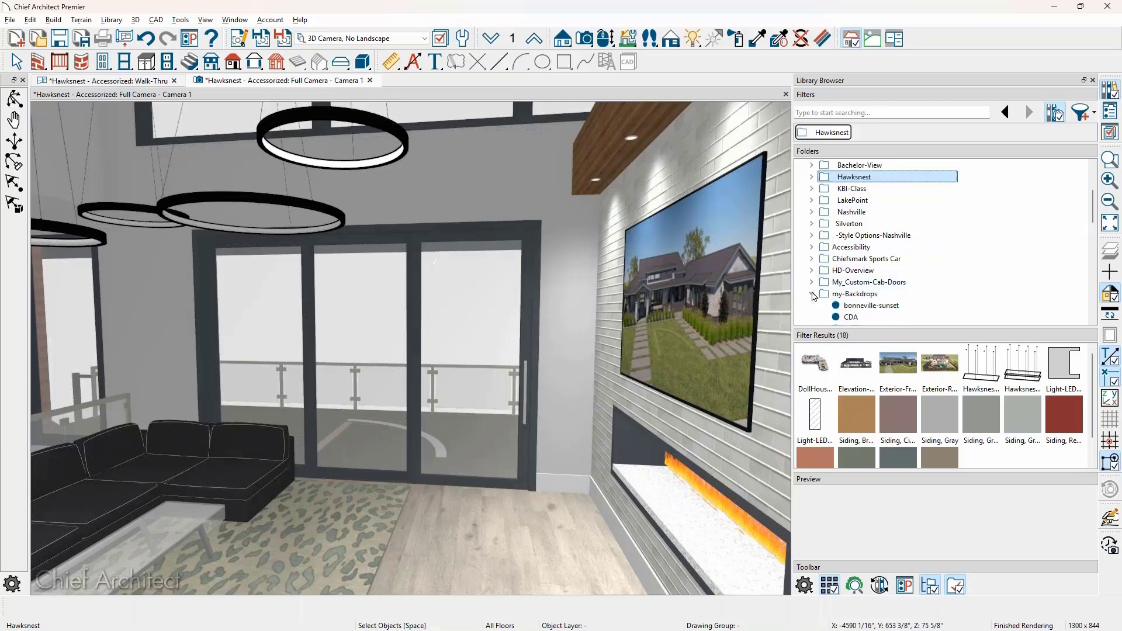
pyautogui.scroll(-1, 1011, 276)
pyautogui.scroll(-1, 1011, 276)
pyautogui.scroll(-1, 1011, 275)
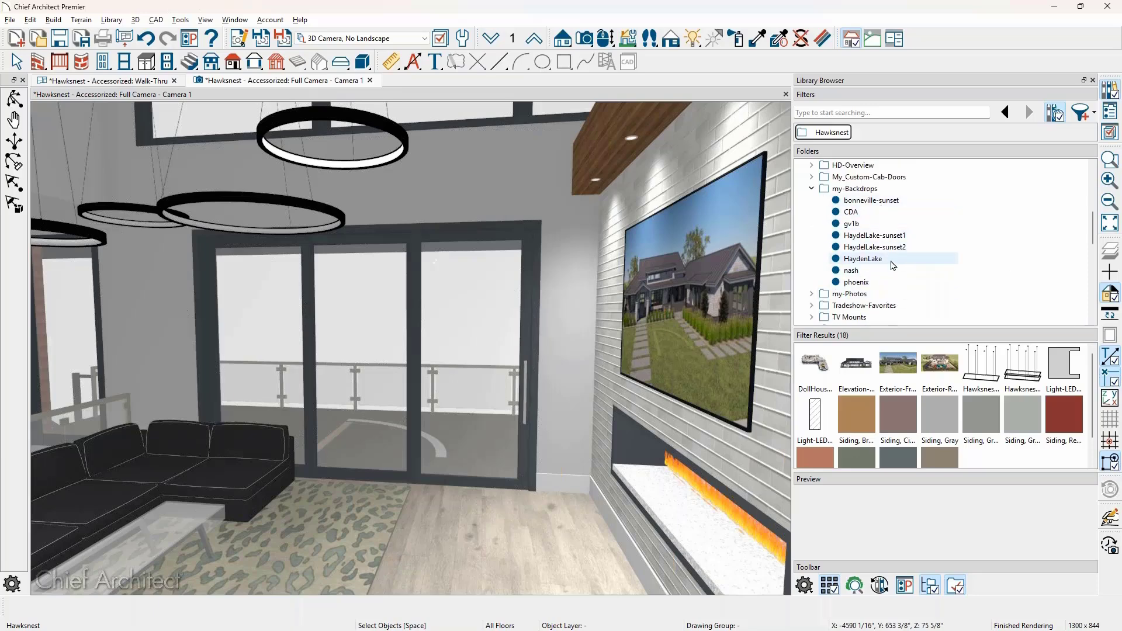
pyautogui.click(893, 264)
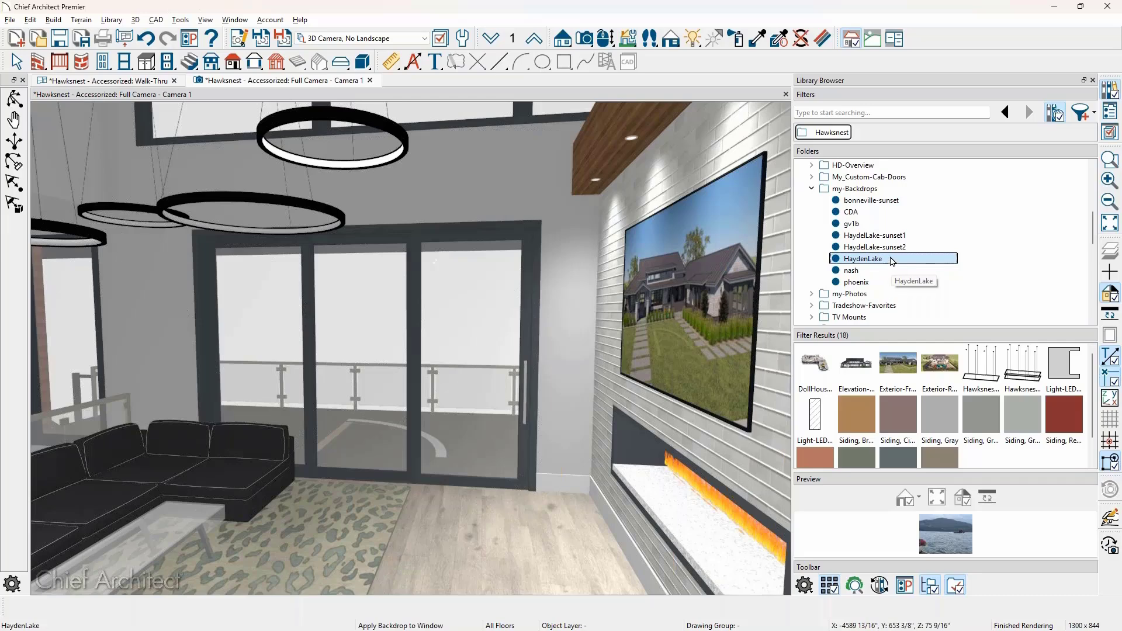
# Search the library for "hdri" and apply the Belfast Sunset backdrop to the living room camera view
pyautogui.click(843, 115)
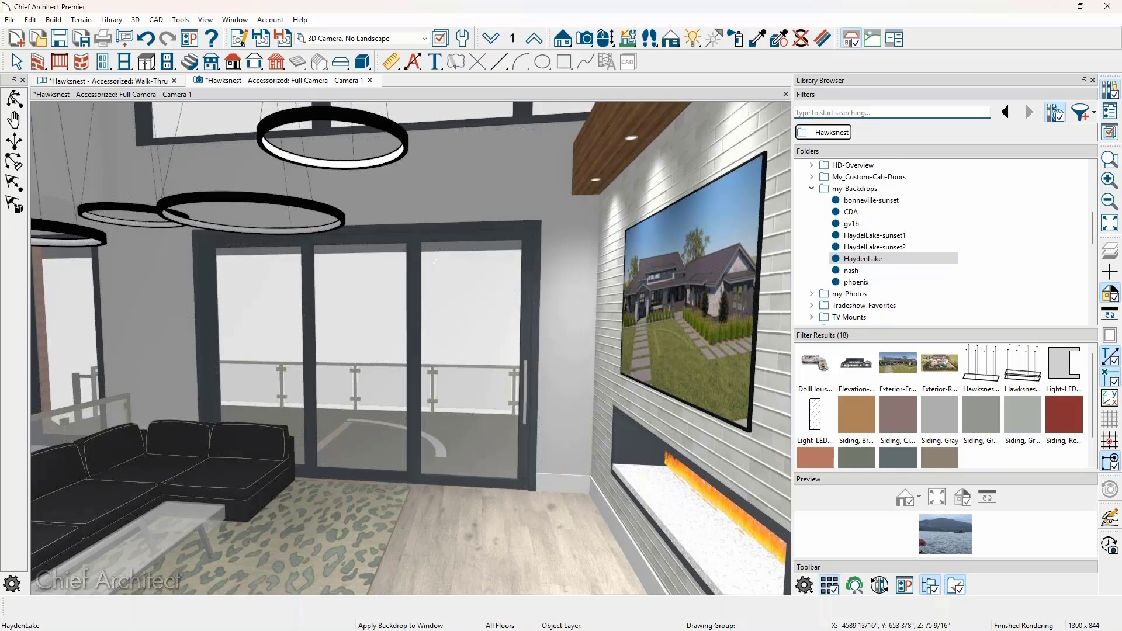
pyautogui.write('hdri')
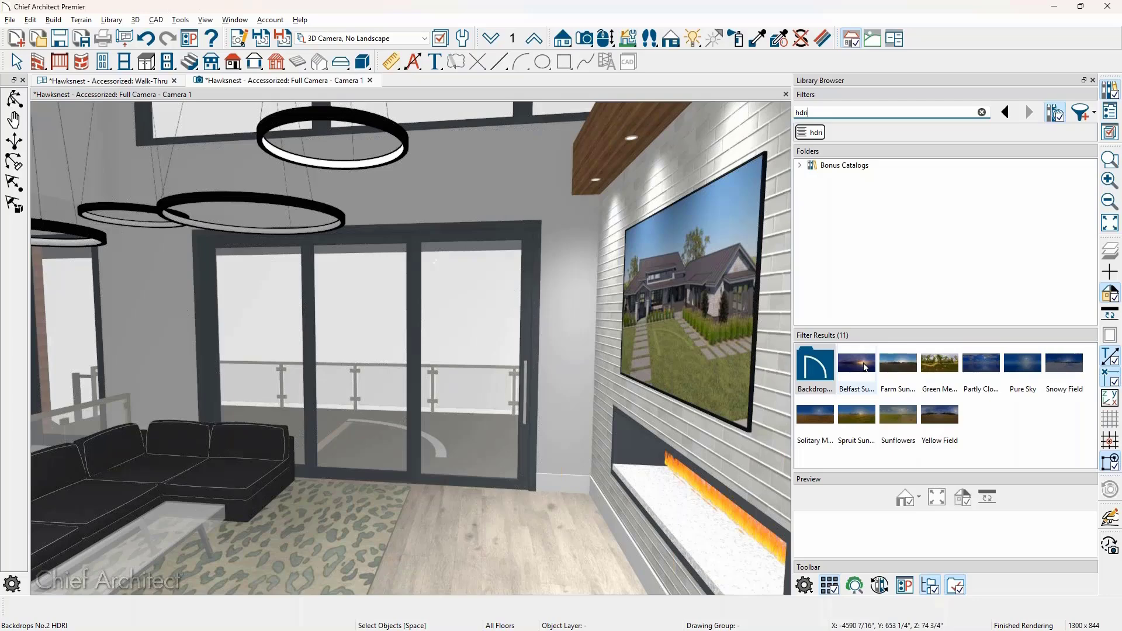
pyautogui.click(865, 367)
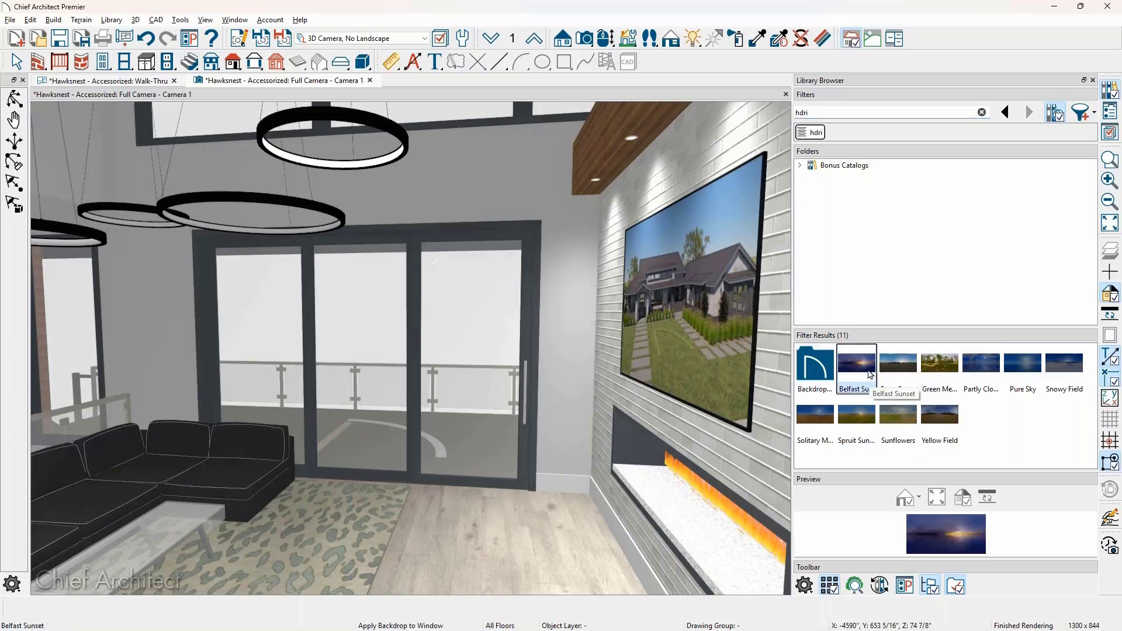
pyautogui.moveTo(858, 370); pyautogui.dragTo(400, 321)
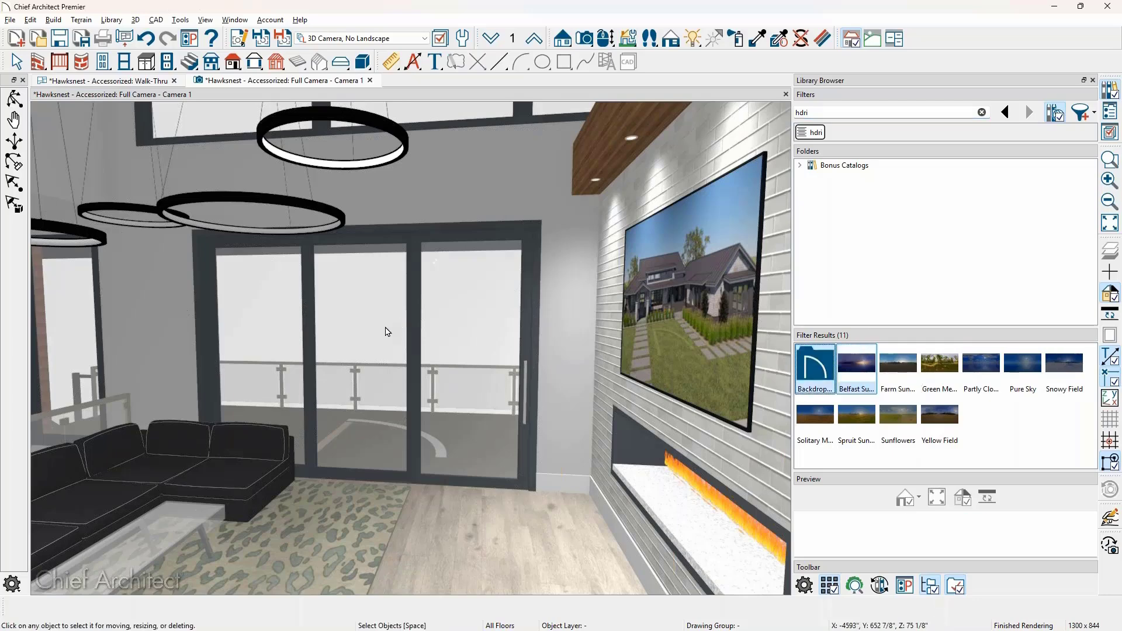
pyautogui.click(386, 328)
pyautogui.click(386, 327)
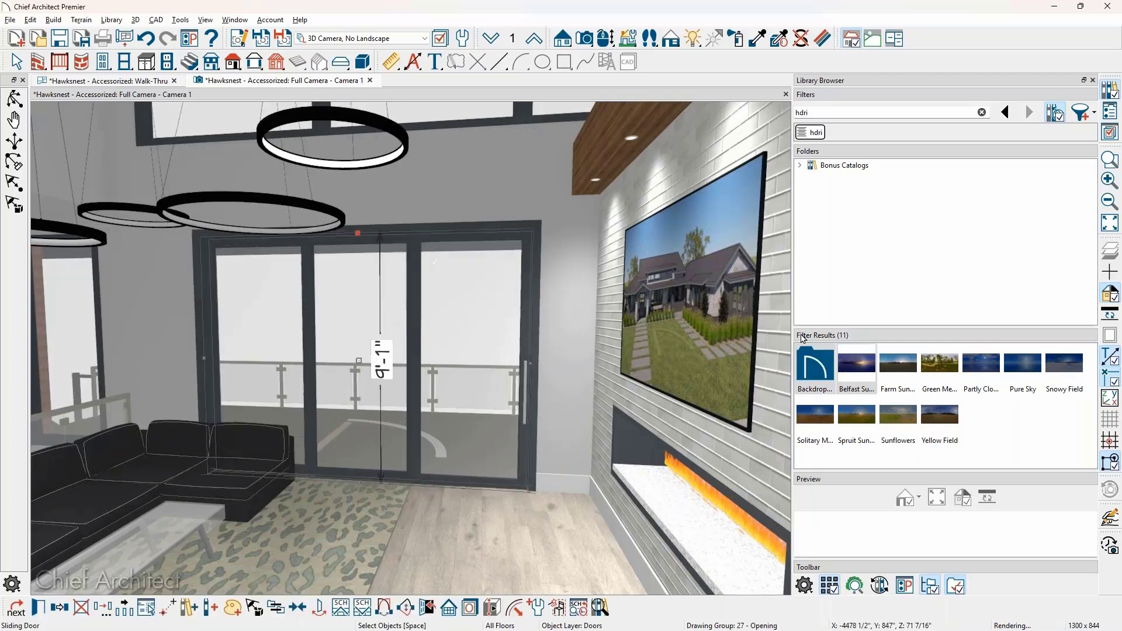
pyautogui.click(866, 369)
pyautogui.click(375, 321)
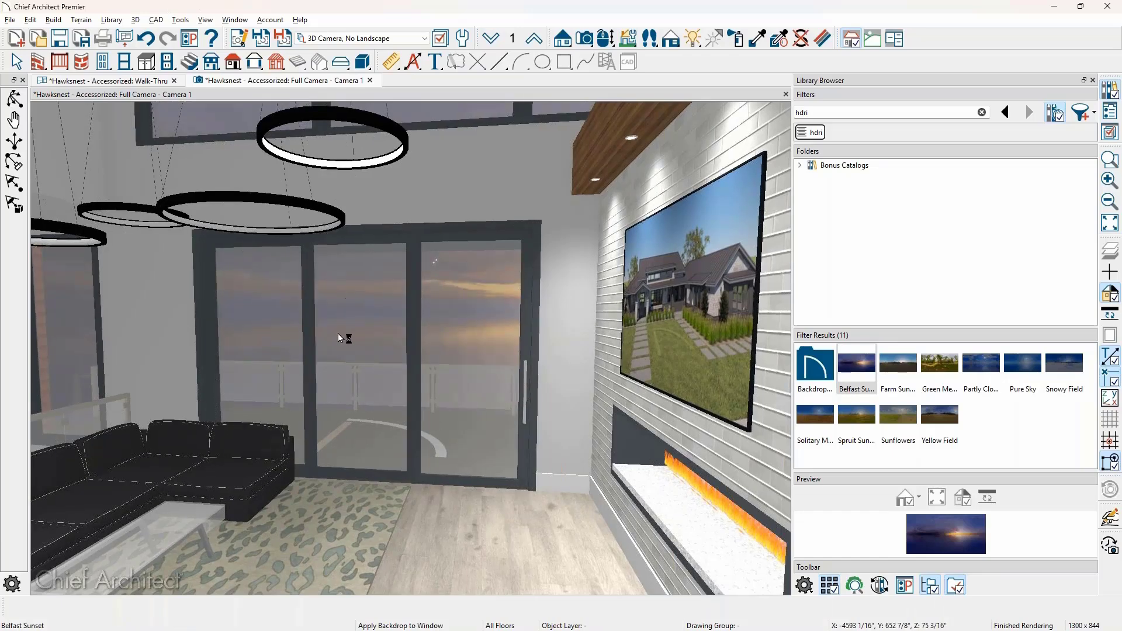
pyautogui.press('Escape')
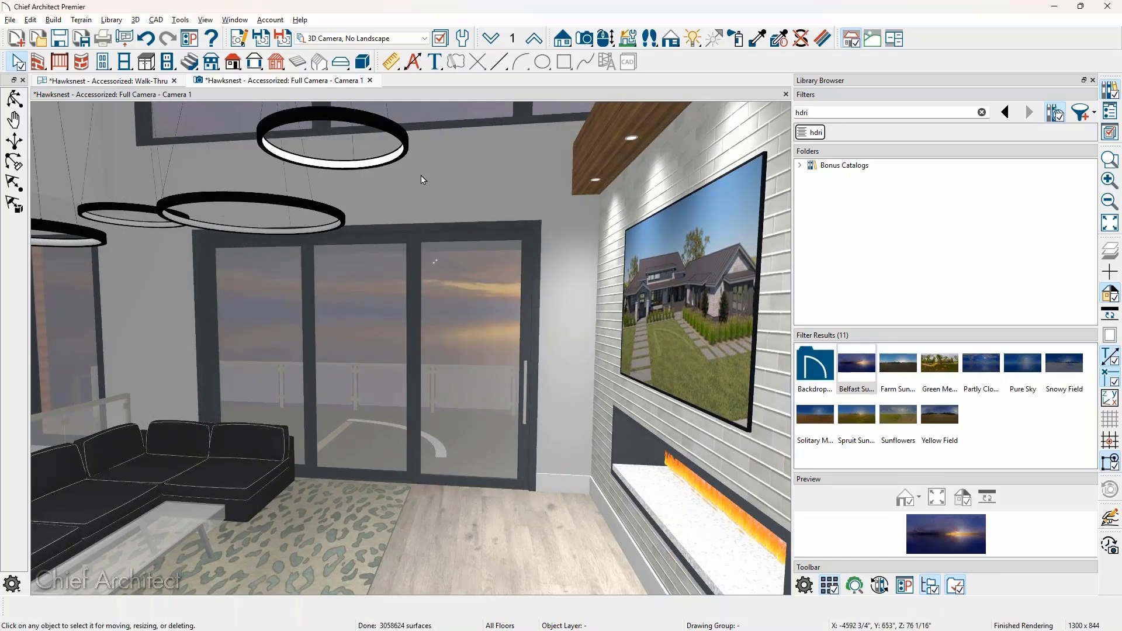
# Try a 61° horizontal offset for the Belfast Sunset backdrop in the living room camera's specification
pyautogui.click(241, 40)
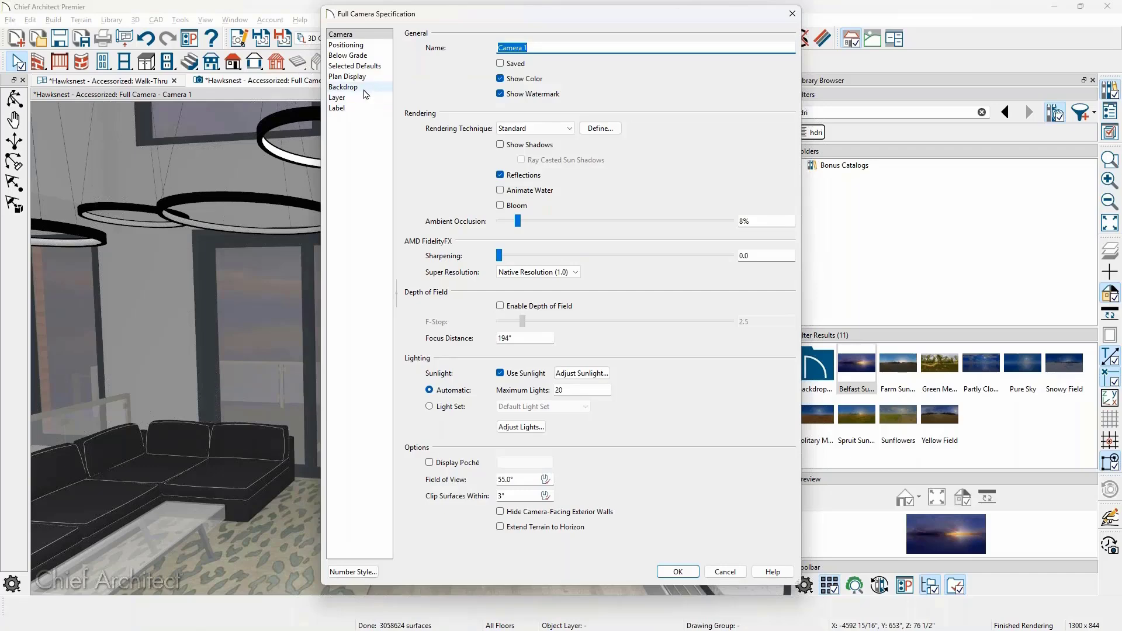
pyautogui.click(364, 87)
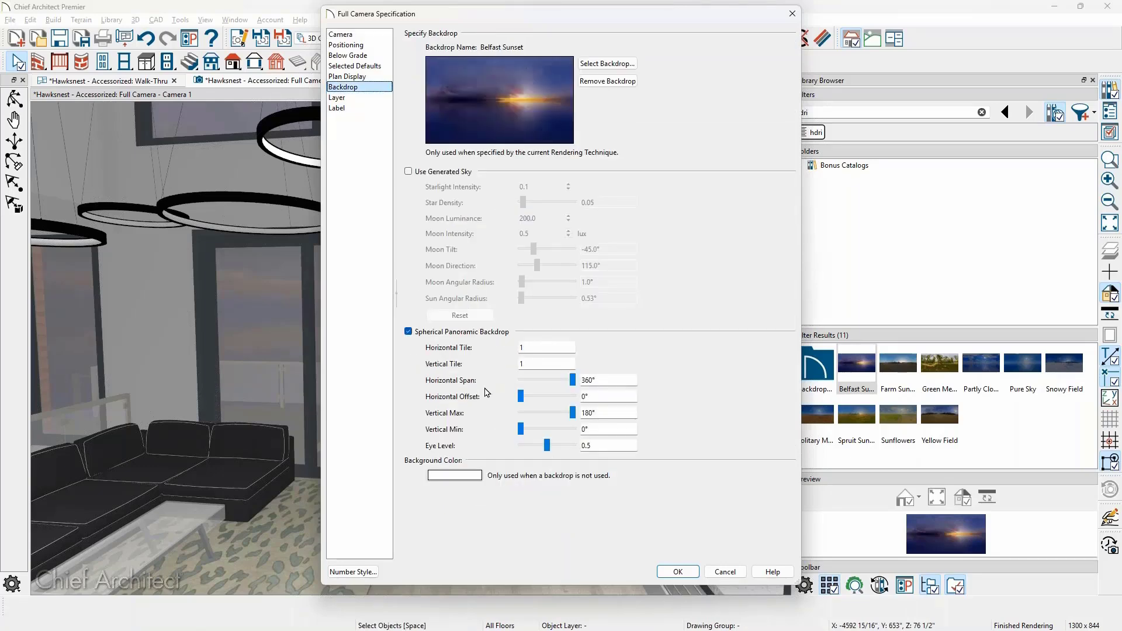
pyautogui.moveTo(479, 20); pyautogui.dragTo(731, 47)
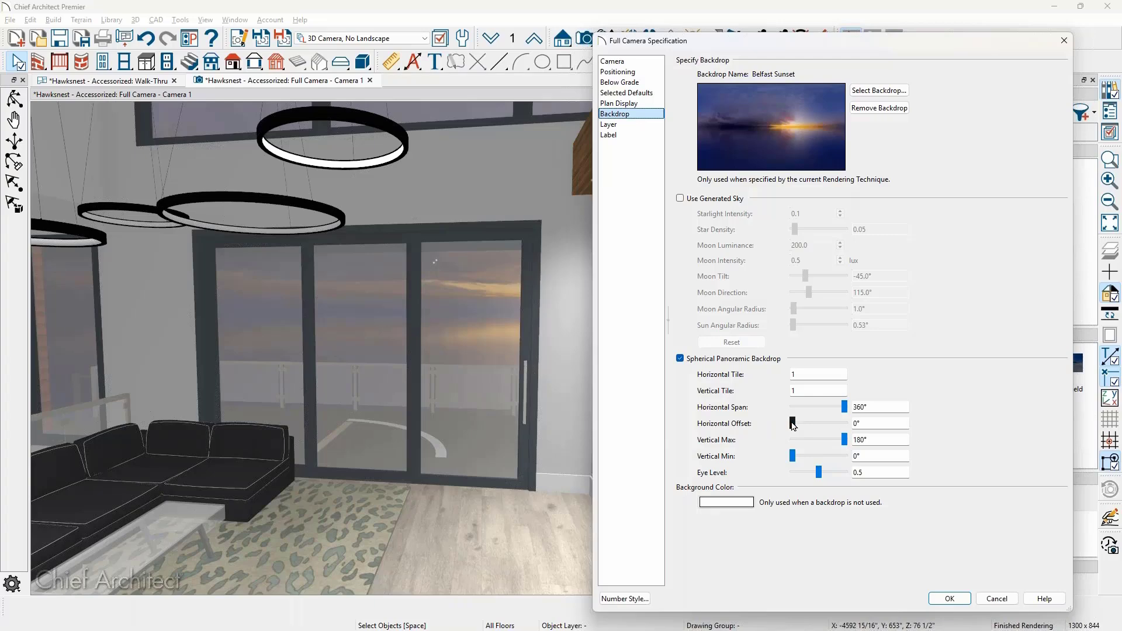
pyautogui.moveTo(793, 426)
pyautogui.mouseDown()
pyautogui.moveTo(813, 422)
pyautogui.moveTo(801, 425)
pyautogui.mouseUp()
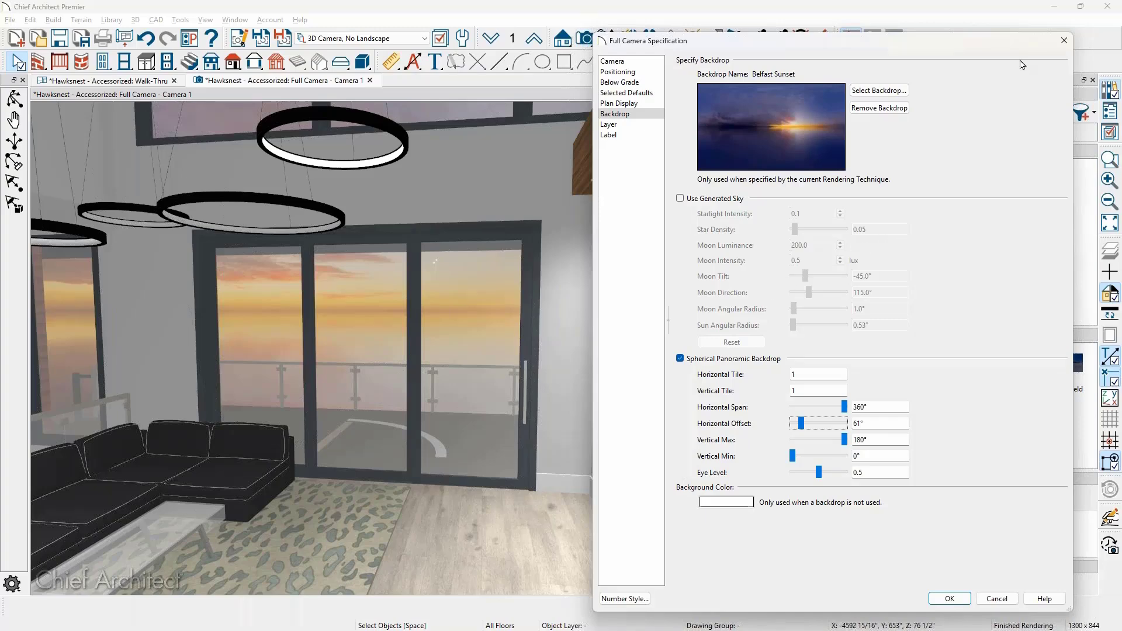
pyautogui.hotkey('alt', 'Tab')
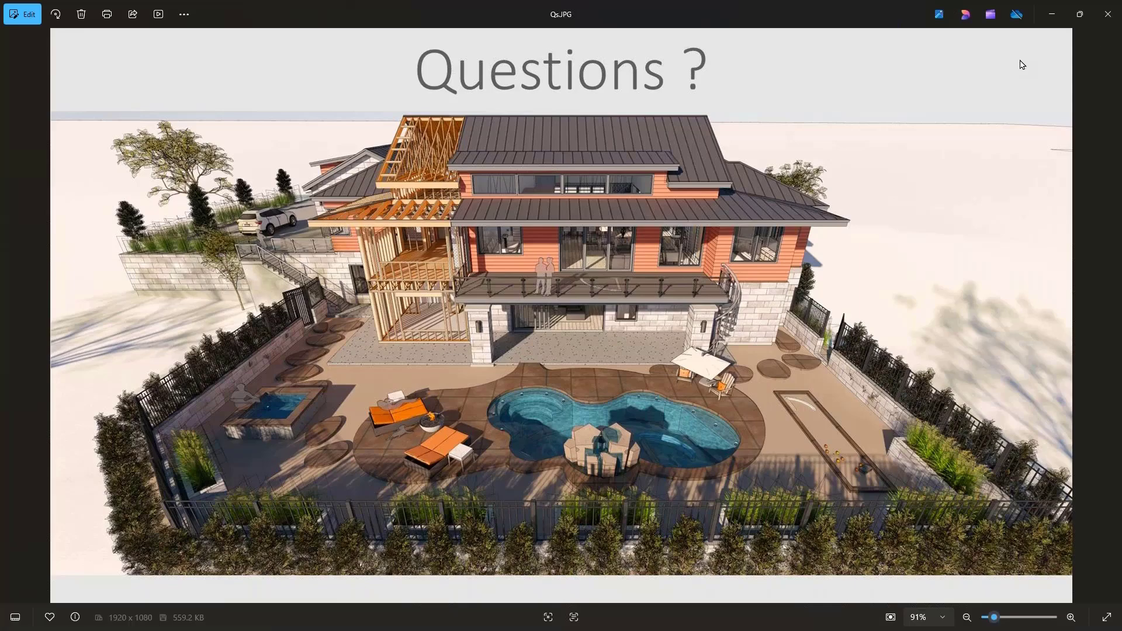
pyautogui.click(1109, 17)
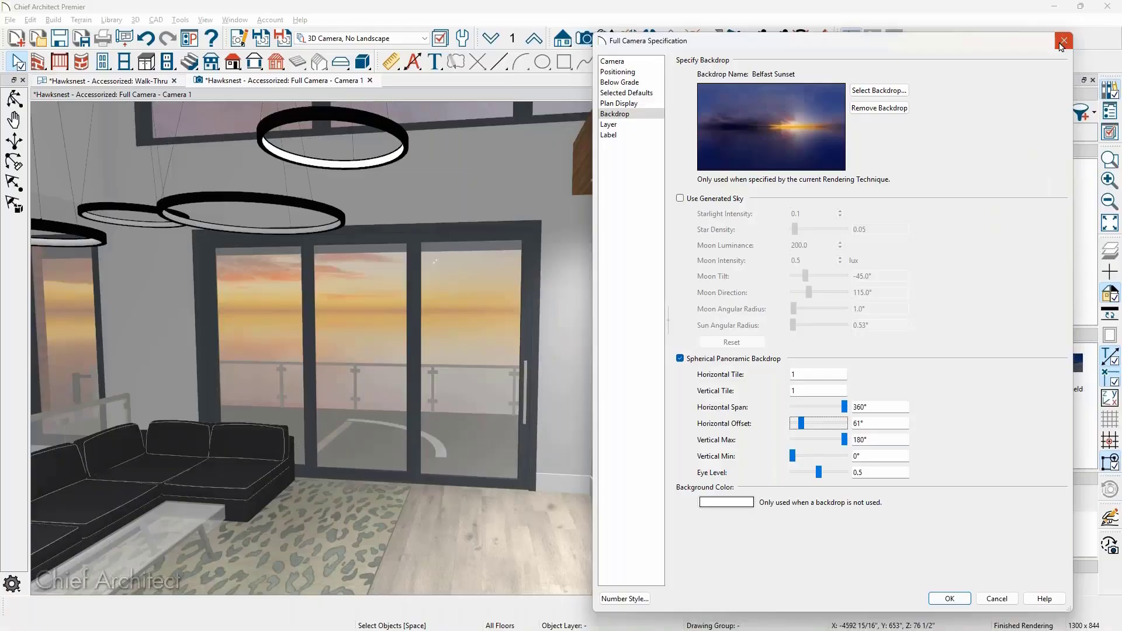
pyautogui.click(1062, 42)
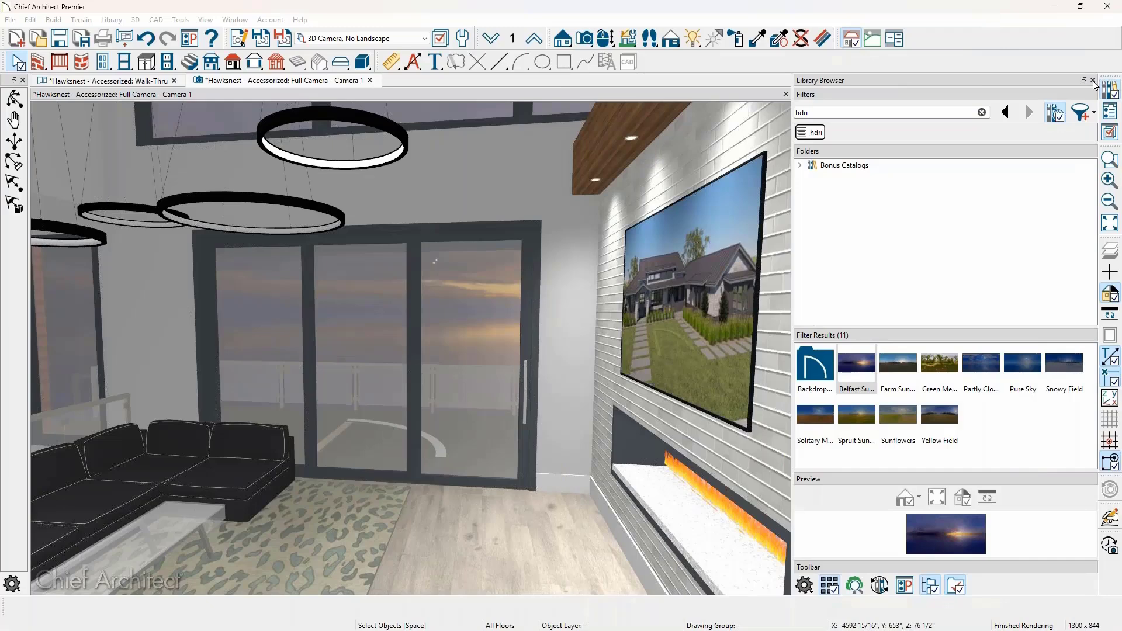
# Close the Library Browser and look over the interior and exterior walkthrough paths in the Walk-Thru plan view
pyautogui.click(1093, 82)
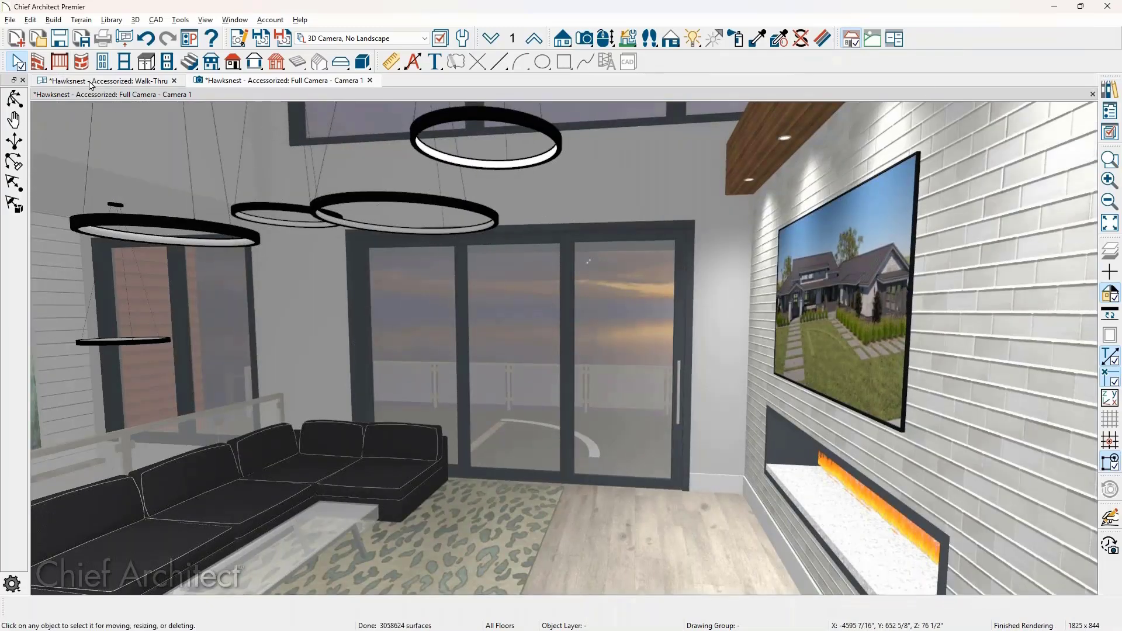
pyautogui.click(59, 80)
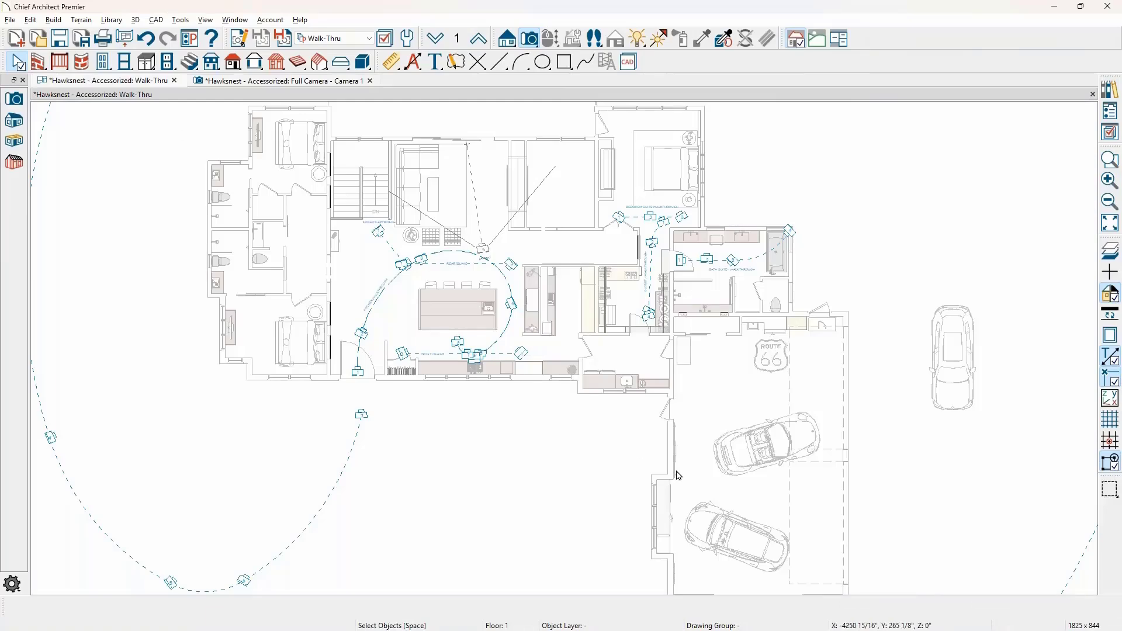
pyautogui.scroll(-3, 336, 393)
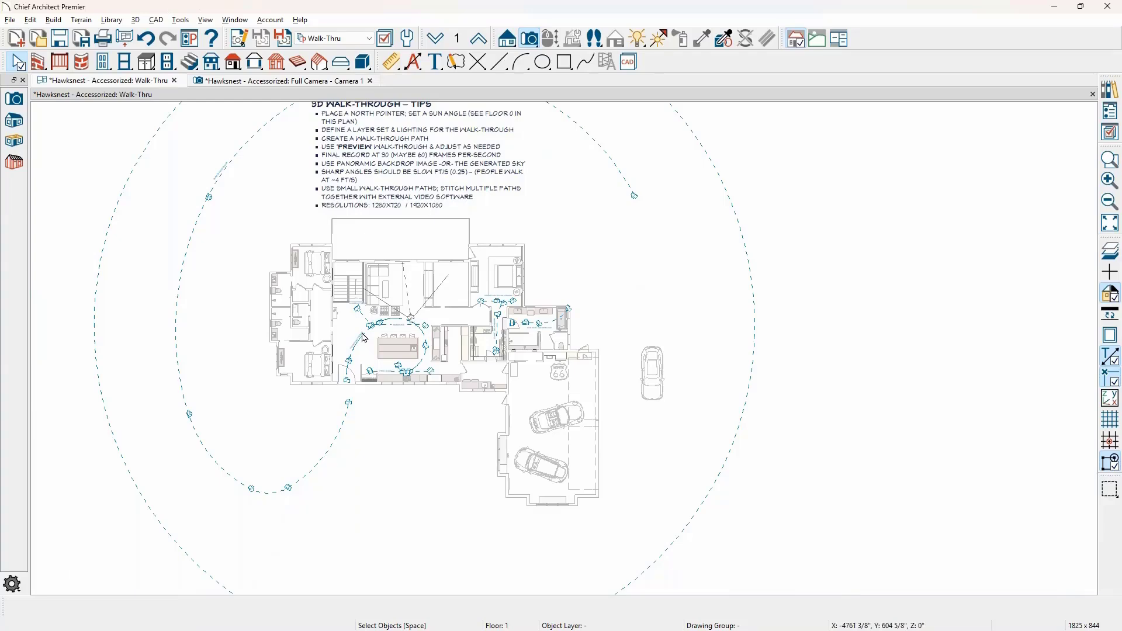
pyautogui.scroll(-1, 738, 448)
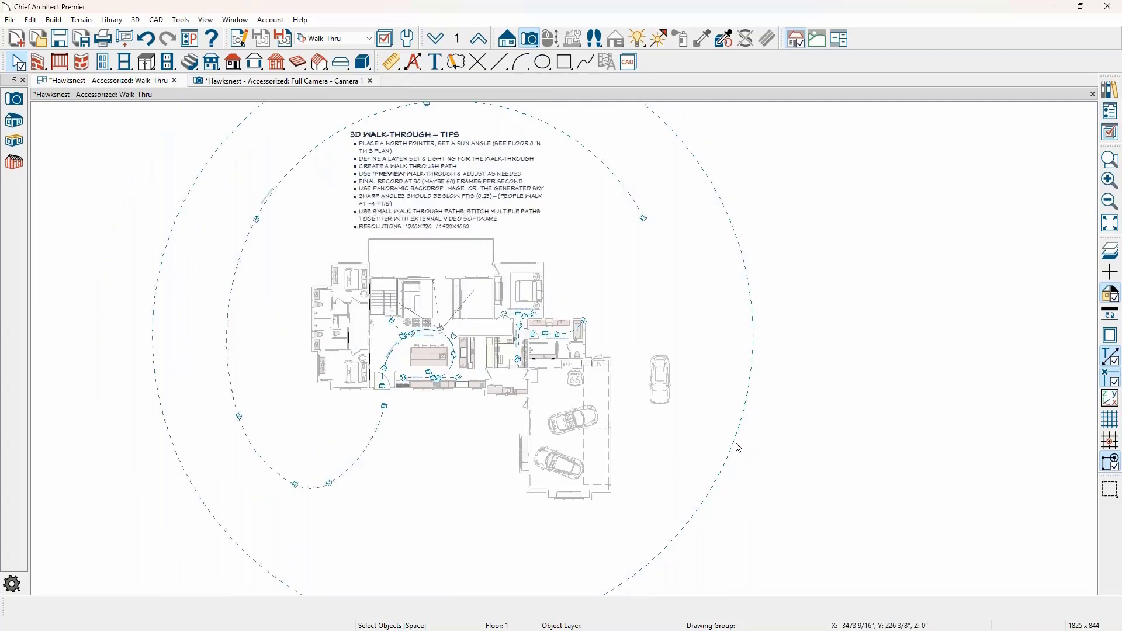
pyautogui.scroll(-1, 738, 448)
pyautogui.moveTo(738, 448); pyautogui.dragTo(765, 348, button='middle')
pyautogui.scroll(5, 394, 507)
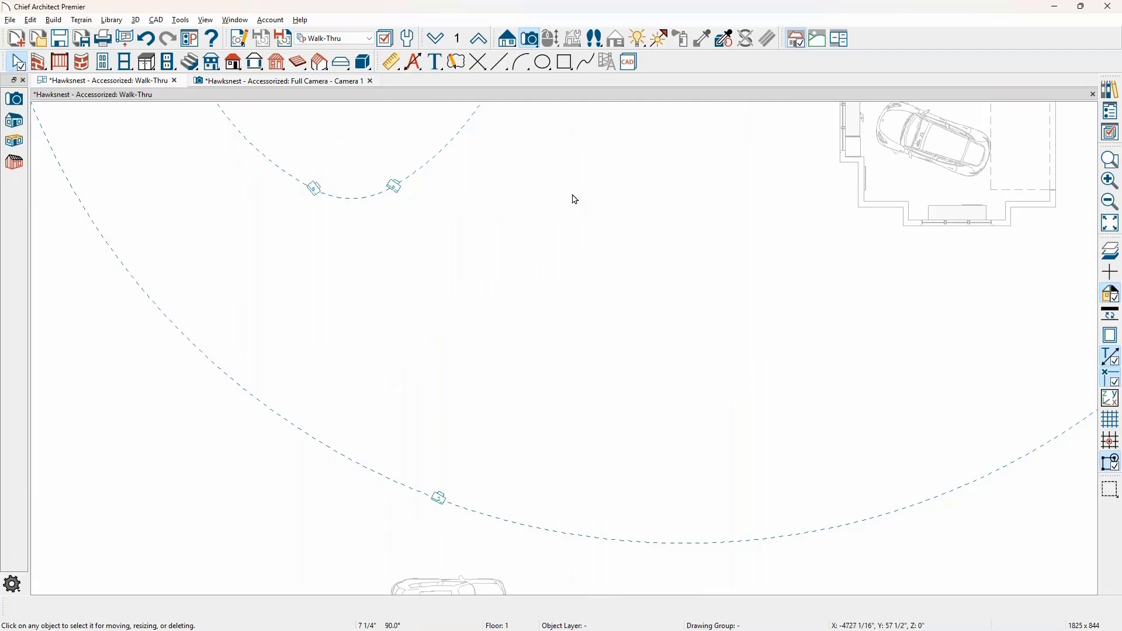
pyautogui.scroll(-3, 507, 278)
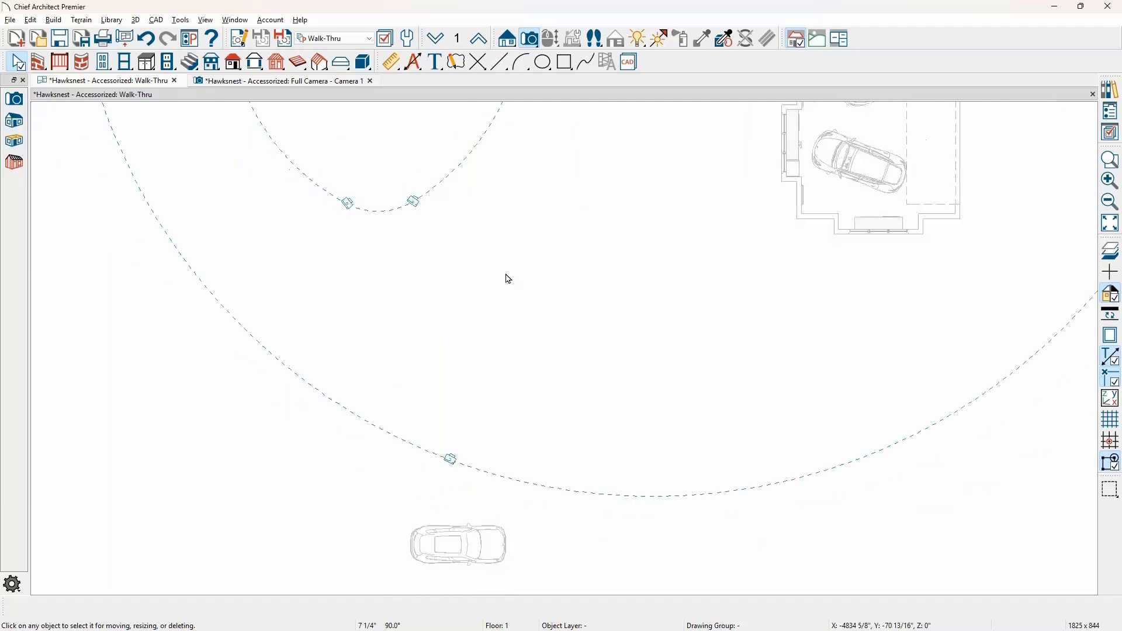
pyautogui.moveTo(513, 267); pyautogui.dragTo(448, 442, button='middle')
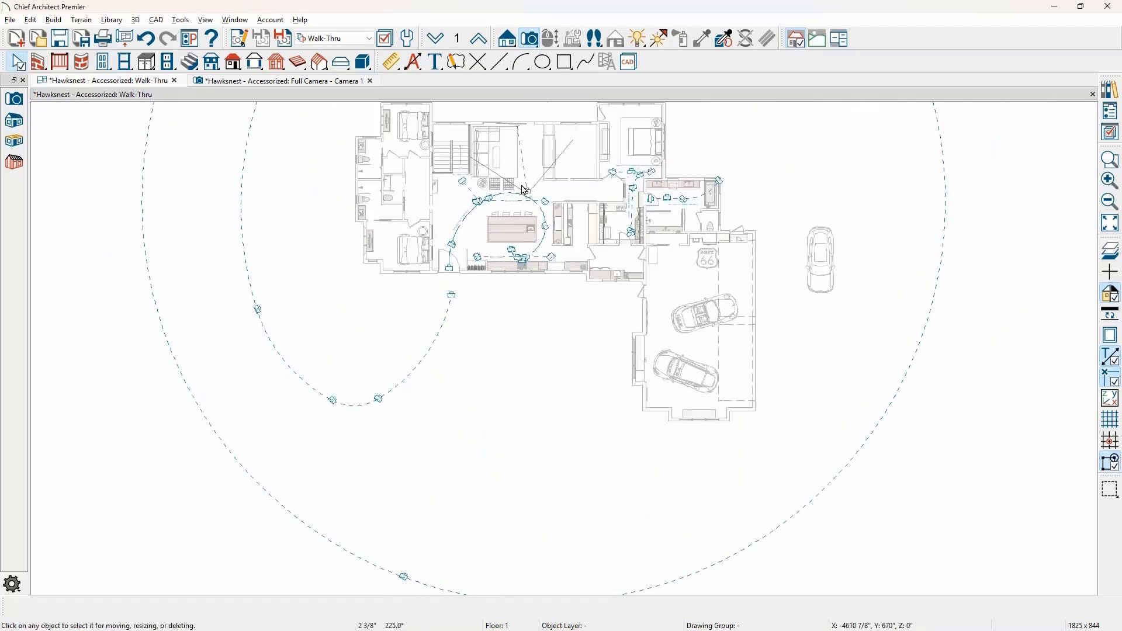
pyautogui.scroll(3, 512, 195)
# Switch the floor plan to the Cameras, Plan view and open the Kitchen2 camera view with its backdrop settings
pyautogui.click(351, 38)
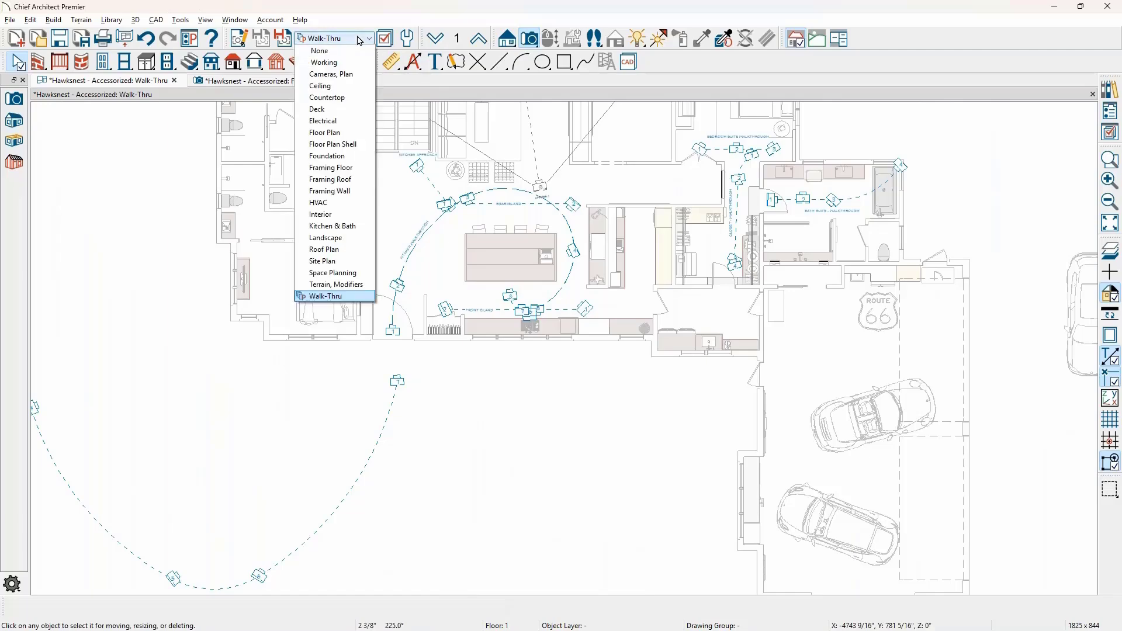
pyautogui.press('Escape')
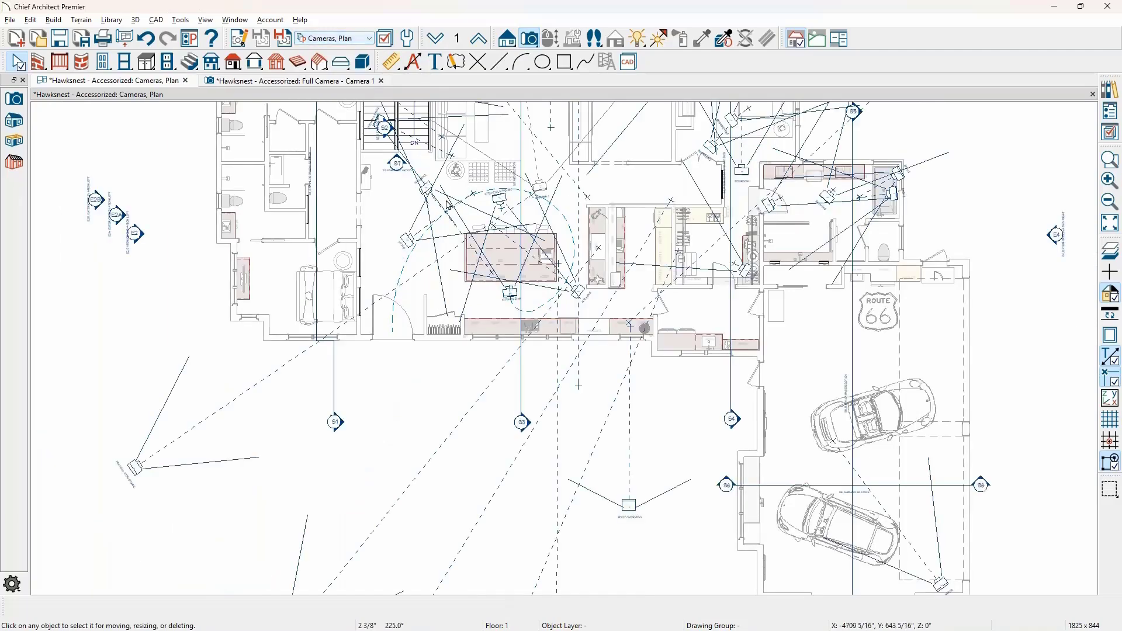
pyautogui.scroll(3, 401, 196)
pyautogui.click(454, 185)
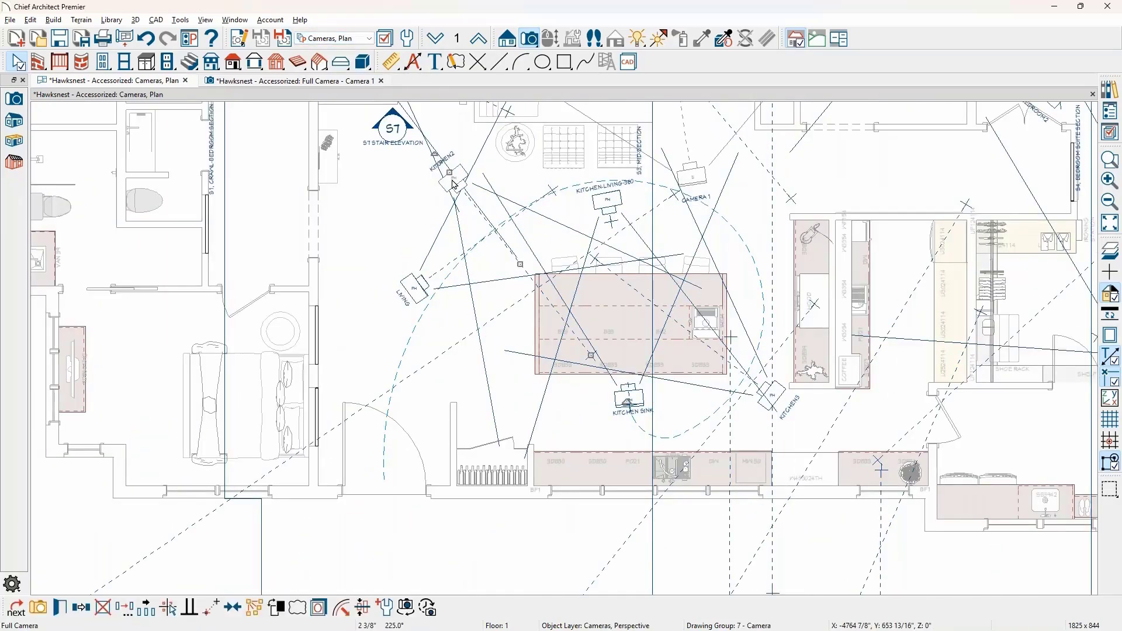
pyautogui.scroll(1, 455, 185)
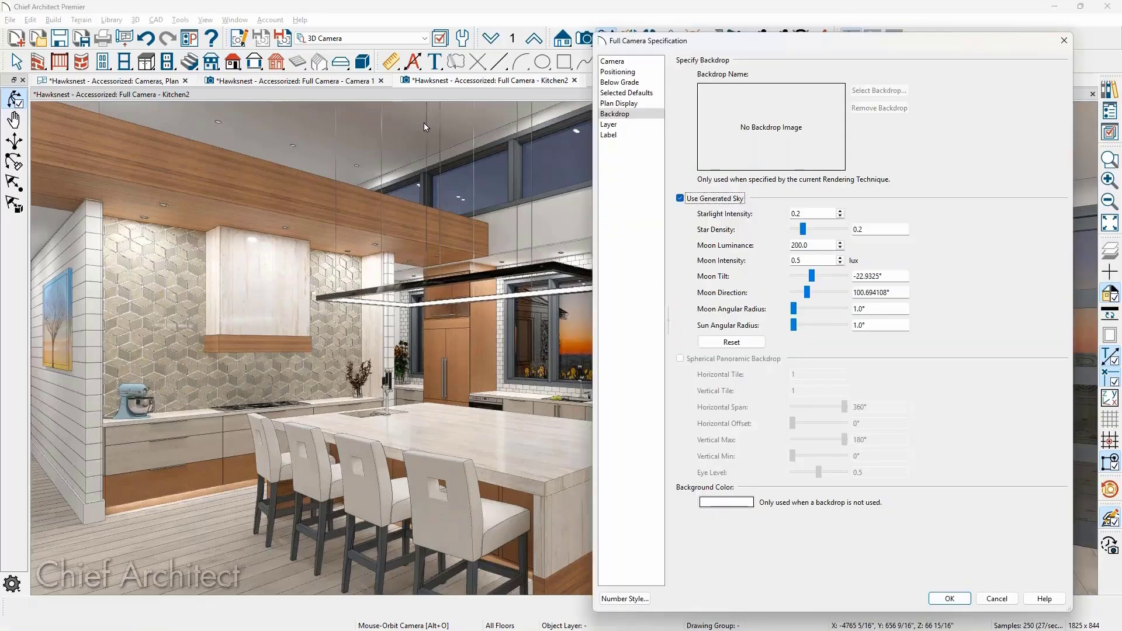
# Review the Kitchen2 camera's sunlight settings and Physically Based rendering options, leaving the specification without saving changes
pyautogui.click(612, 61)
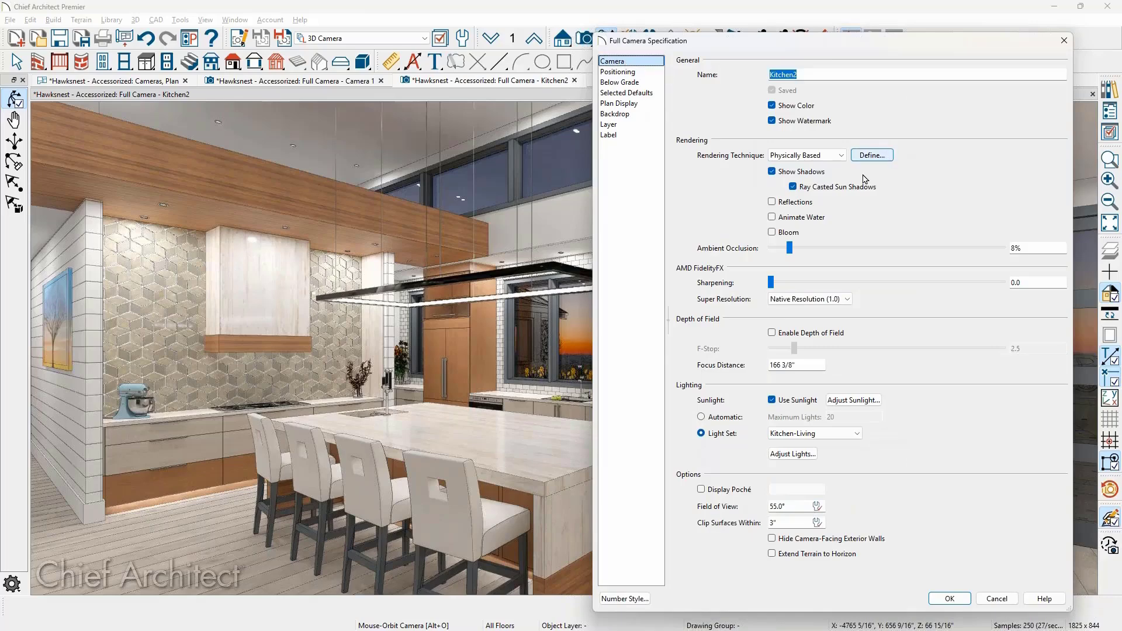
pyautogui.click(869, 405)
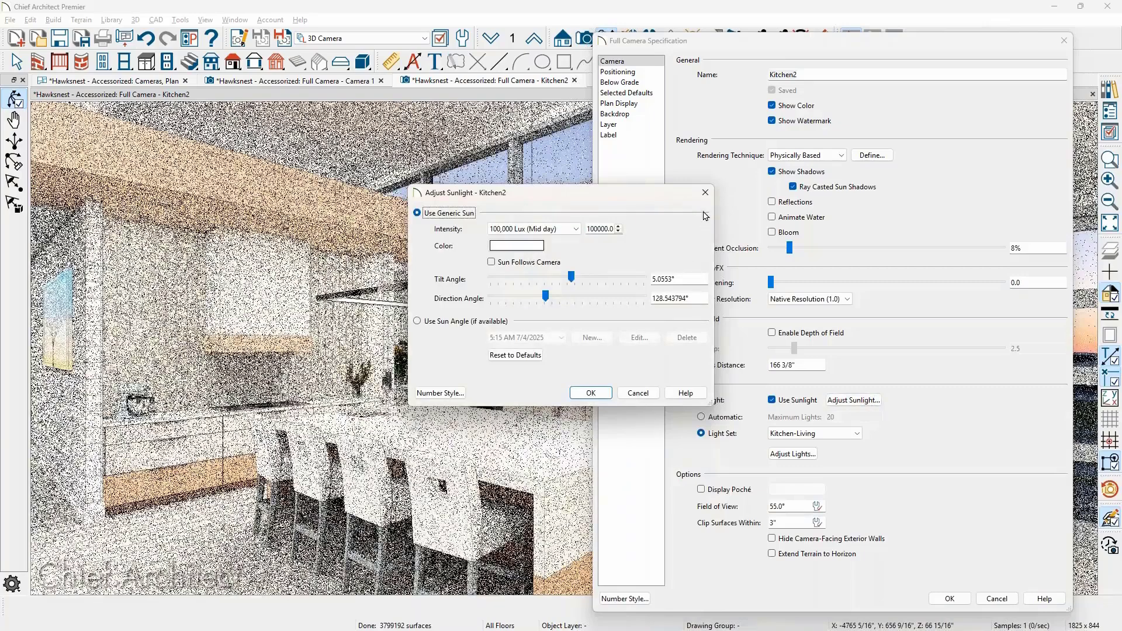
pyautogui.click(706, 194)
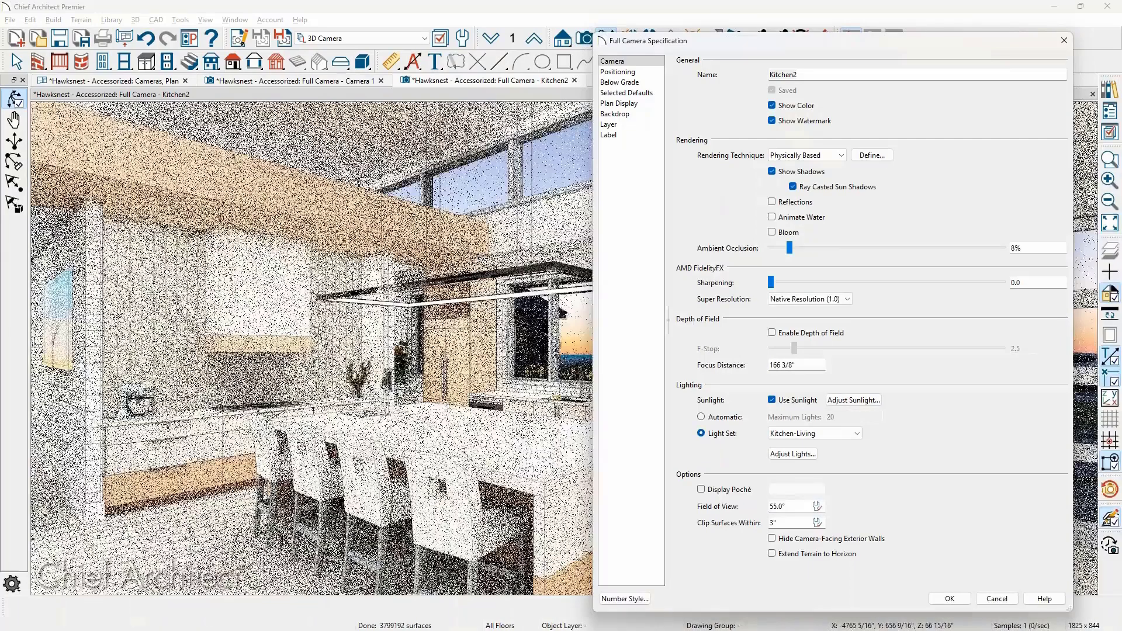
pyautogui.click(872, 155)
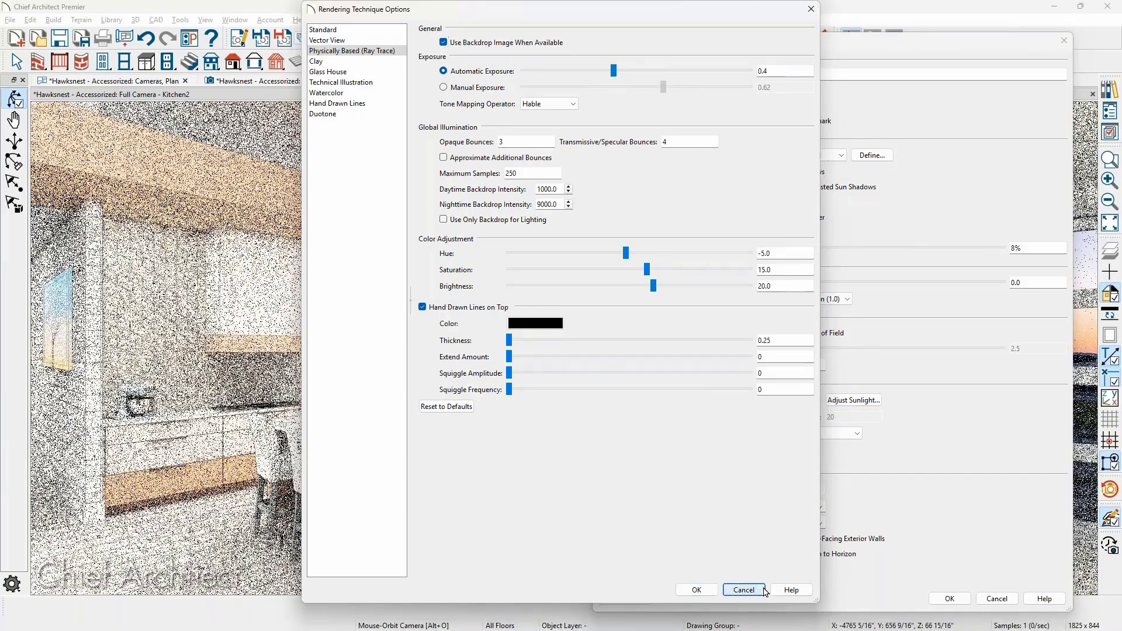
pyautogui.click(743, 590)
pyautogui.click(1016, 605)
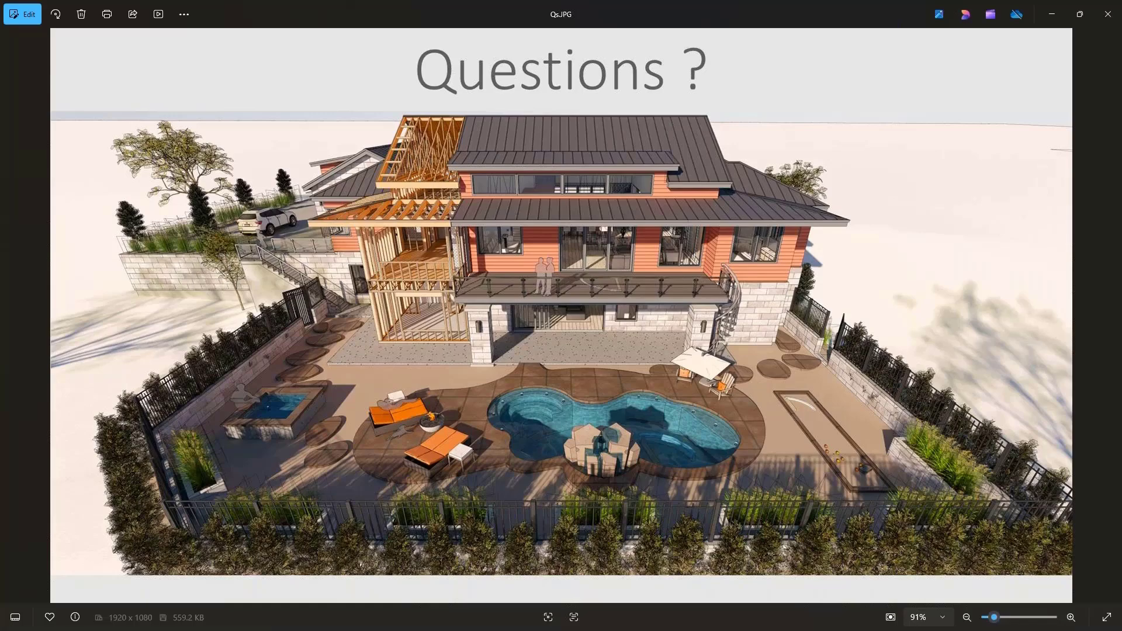
# Return to Chief Architect, close the Kitchen2 camera view and switch the floor plan to the Walk-Thru plan view
pyautogui.click(1054, 14)
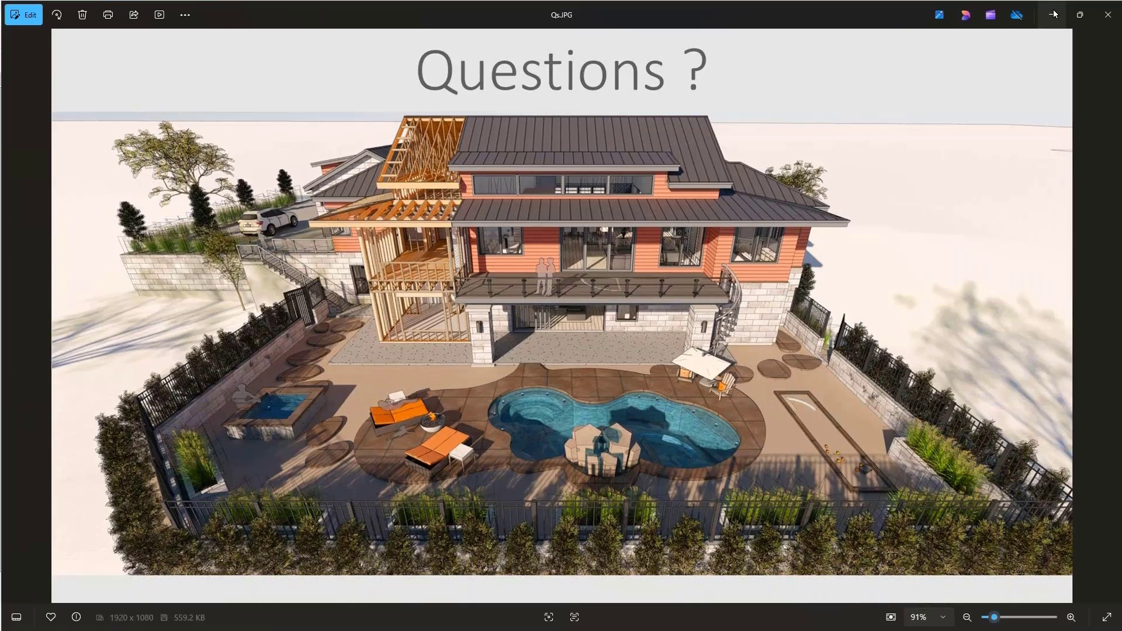
pyautogui.click(575, 81)
pyautogui.click(630, 346)
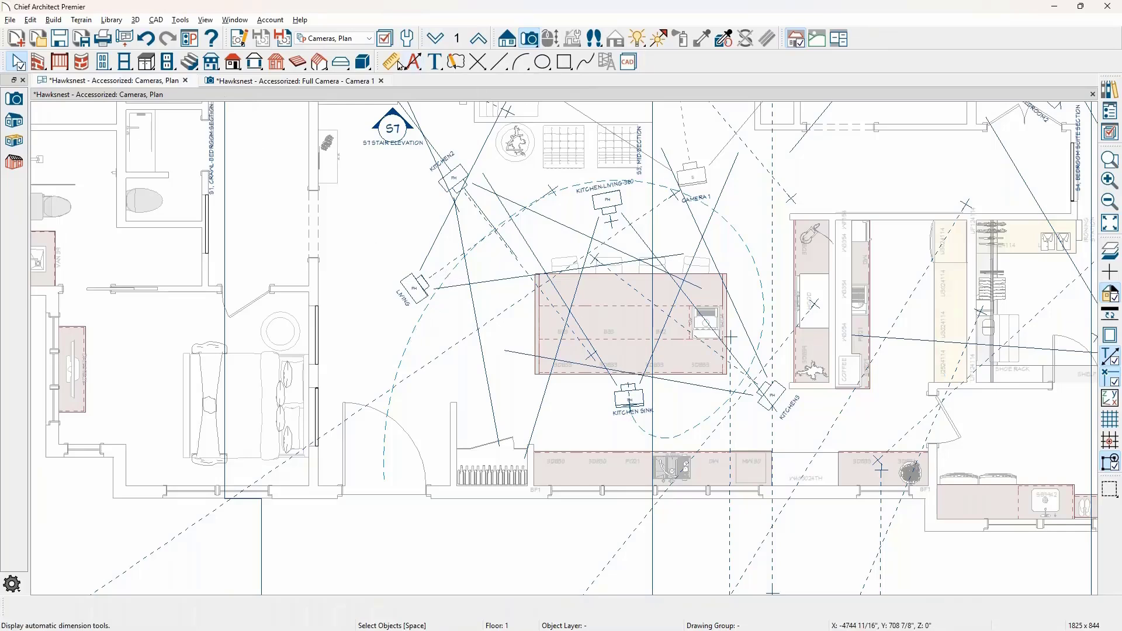
pyautogui.click(333, 38)
pyautogui.click(345, 296)
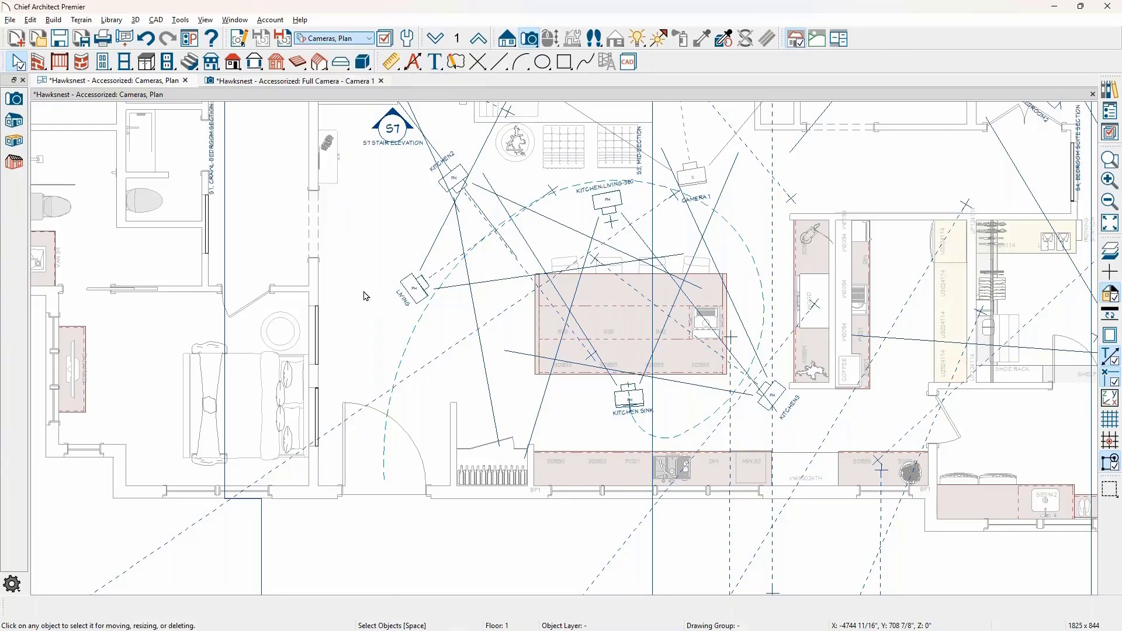
# Open the recording options for the Kitchen Approach walkthrough path and enable saving to Chief Architect Cloud
pyautogui.click(447, 149)
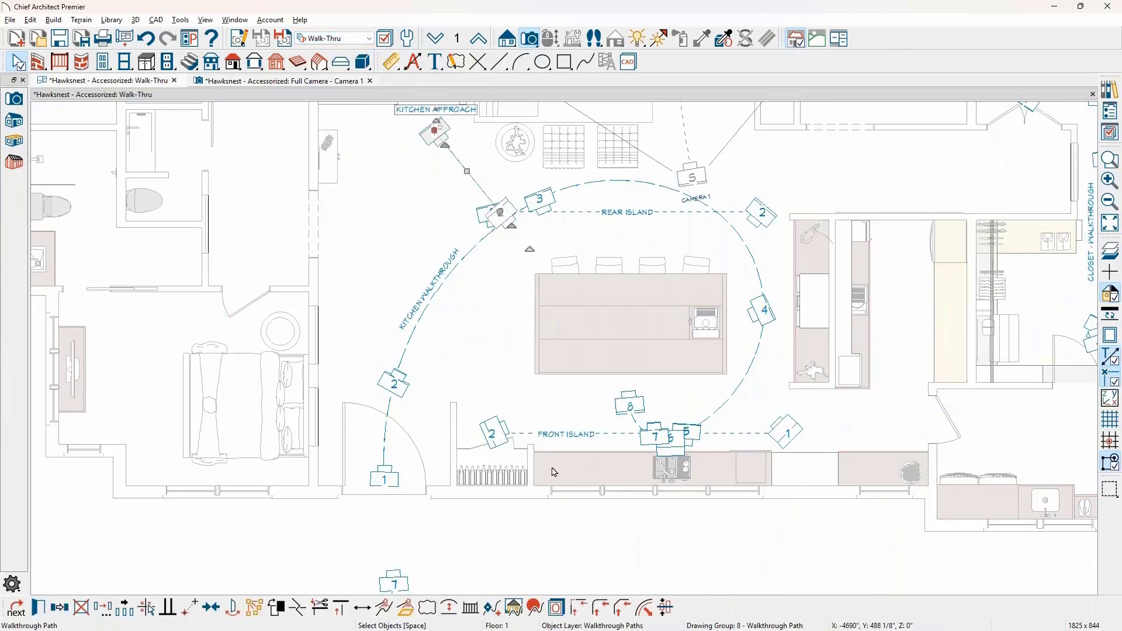
pyautogui.click(536, 609)
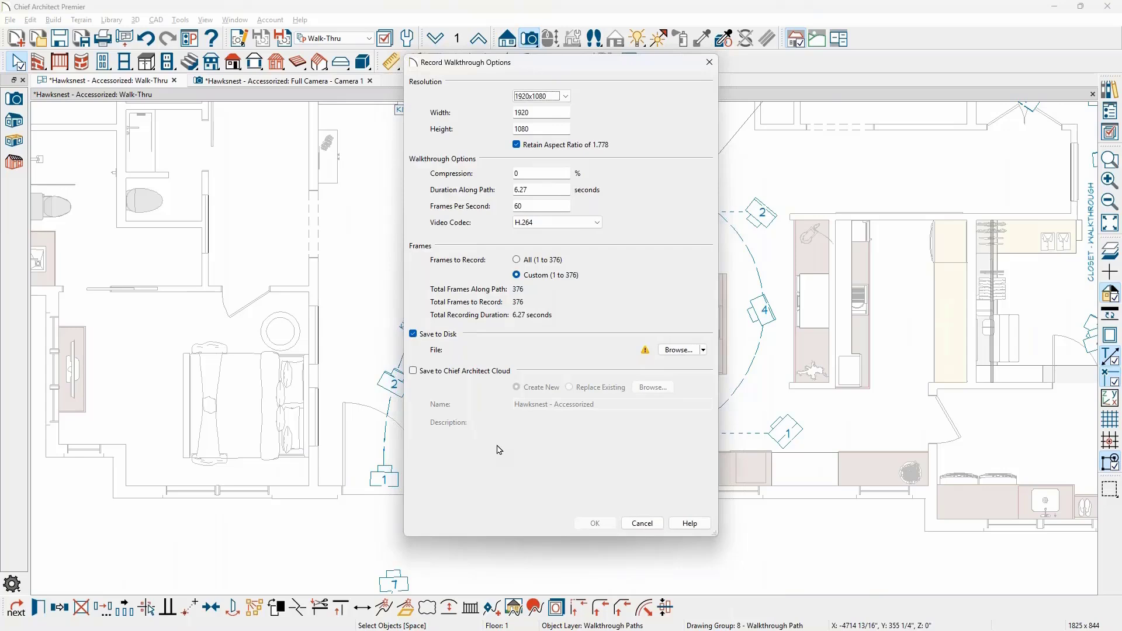
pyautogui.click(455, 373)
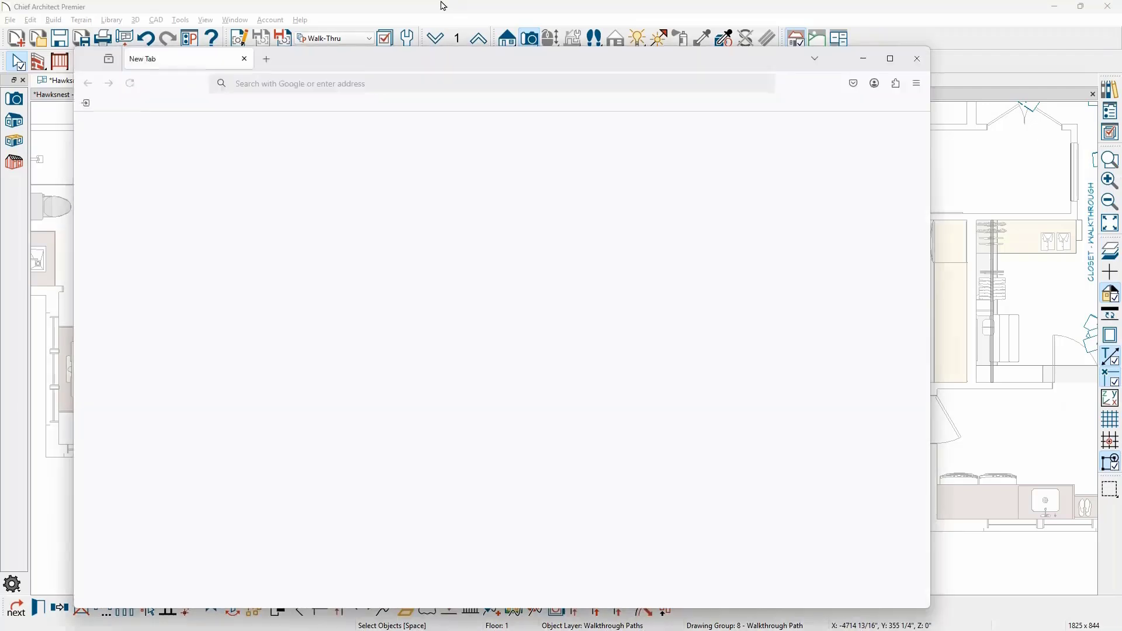
# Switch to the Chief Architect 360° Panoramas page in the browser and select the Tucson-Kitchen panorama's direct share link
pyautogui.moveTo(839, 64); pyautogui.dragTo(888, 0)
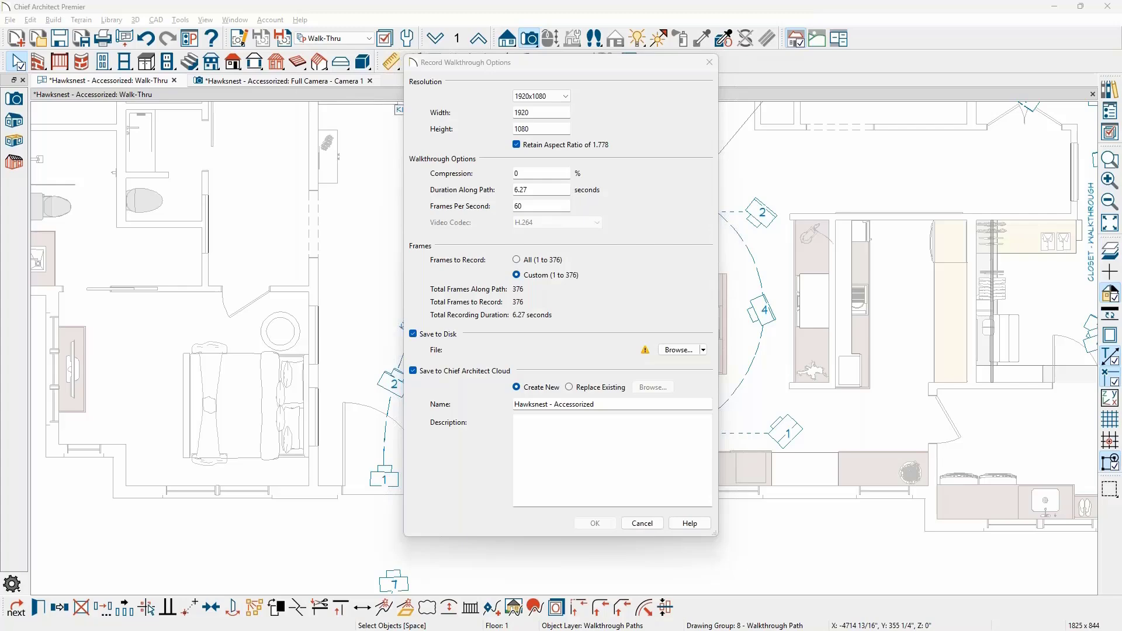
pyautogui.moveTo(564, 85); pyautogui.dragTo(353, 91)
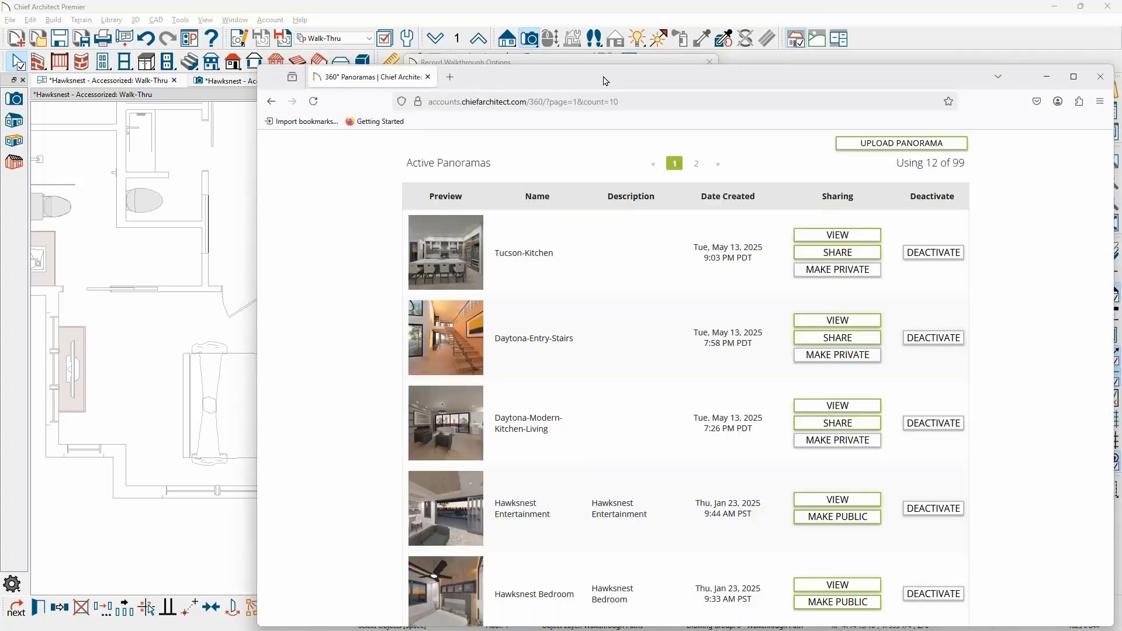
pyautogui.click(1074, 77)
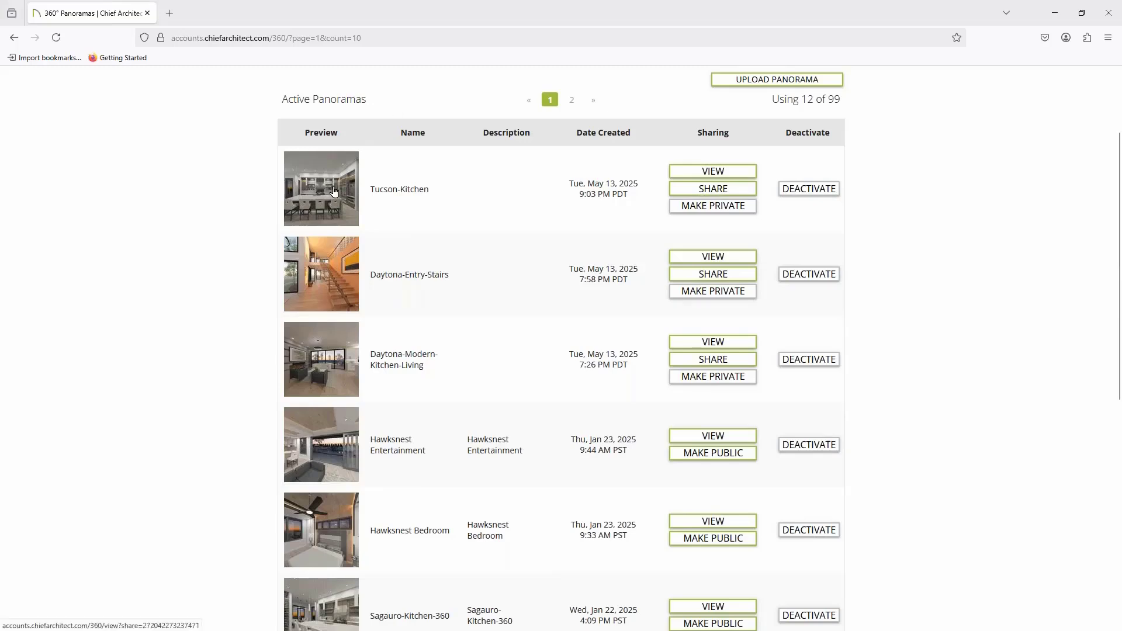
pyautogui.scroll(3, 508, 200)
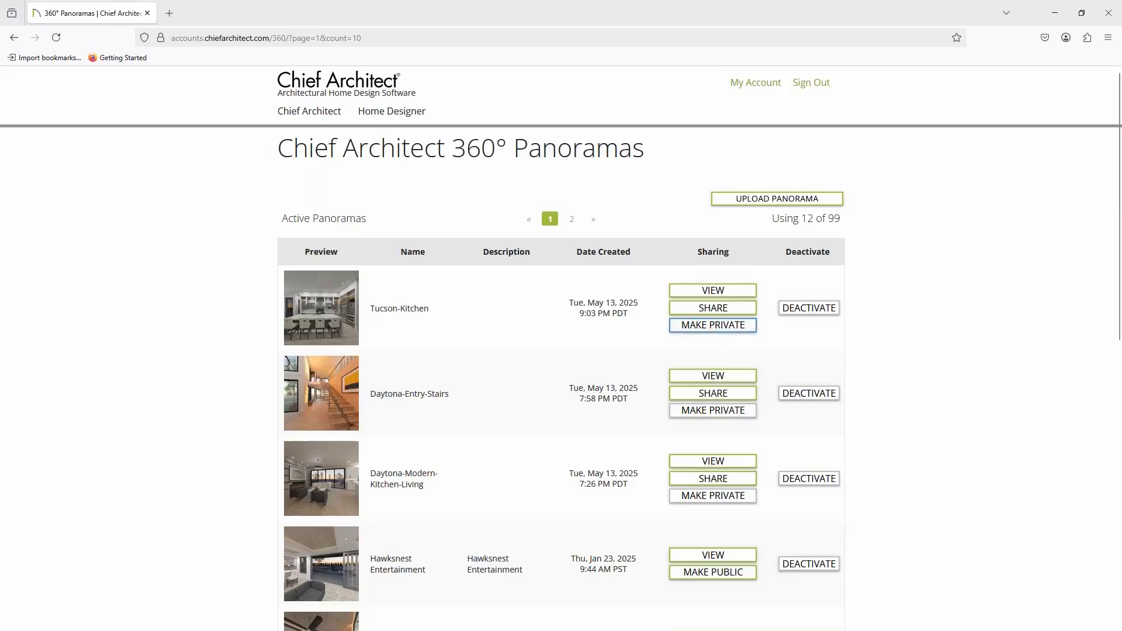
pyautogui.click(719, 310)
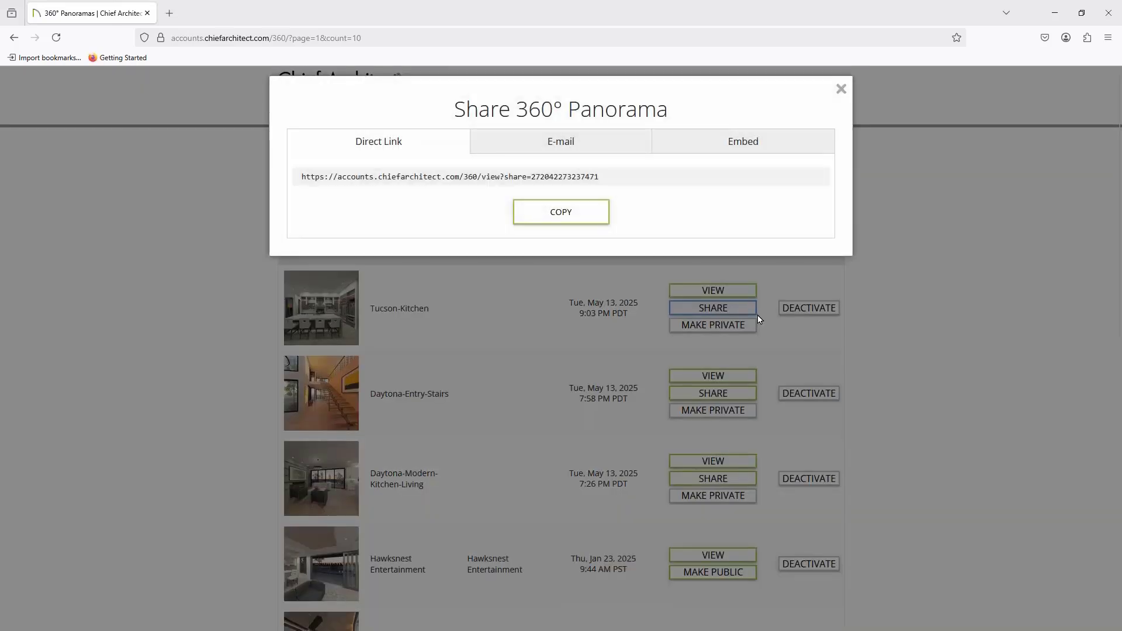
pyautogui.click(639, 181)
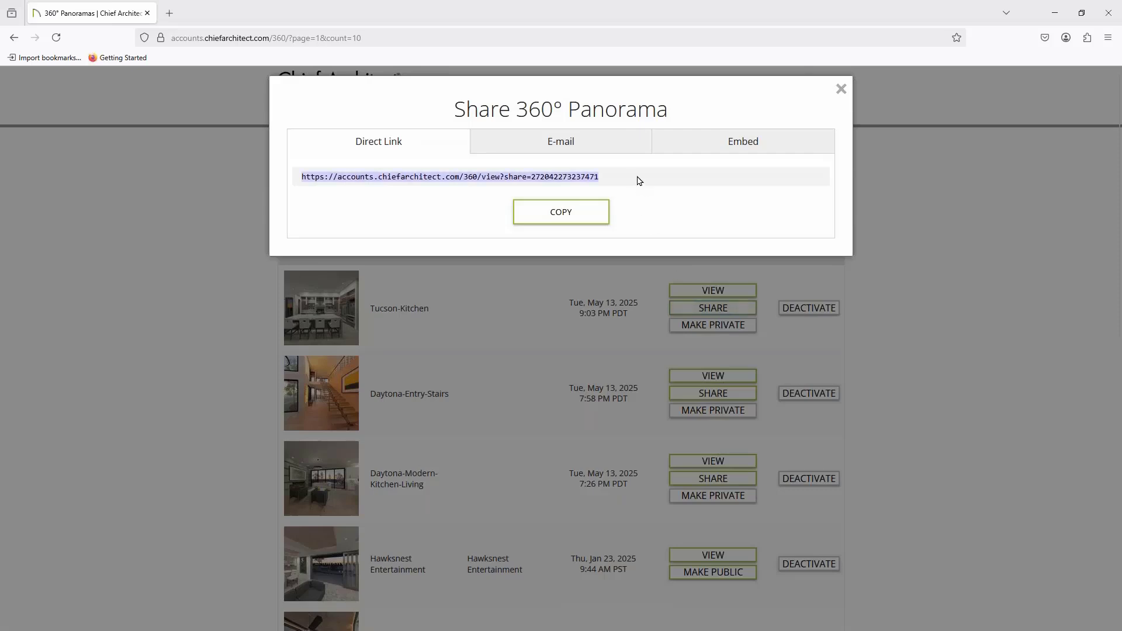
# Review the e-mail sharing text for the Tucson-Kitchen panorama, close the sharing window and switch to the Qs.JPG image
pyautogui.click(605, 149)
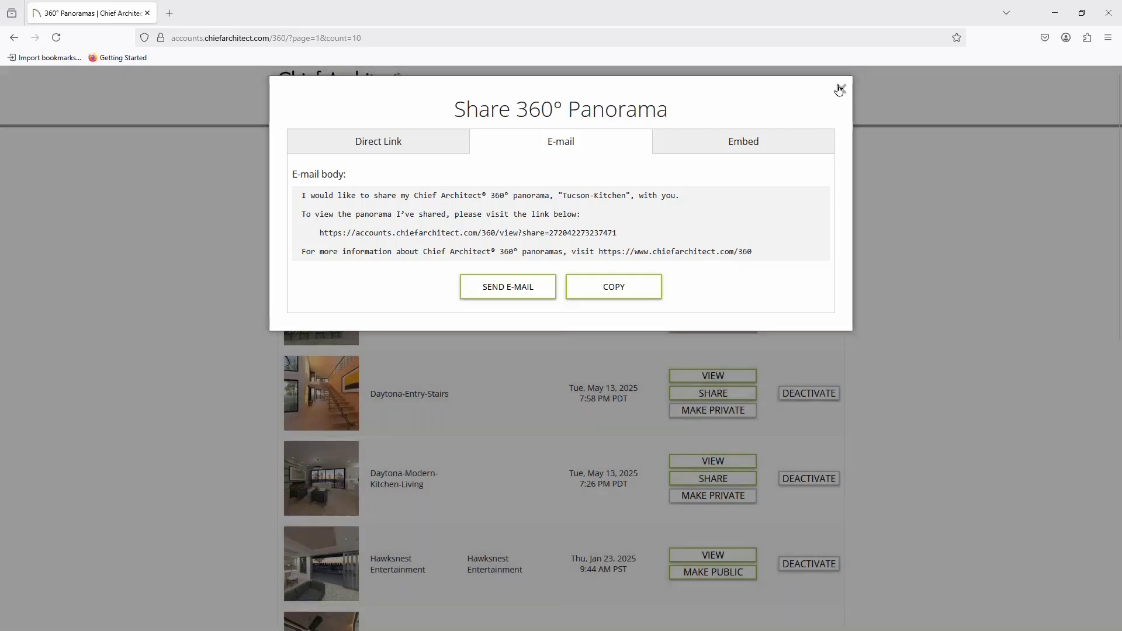
pyautogui.click(840, 88)
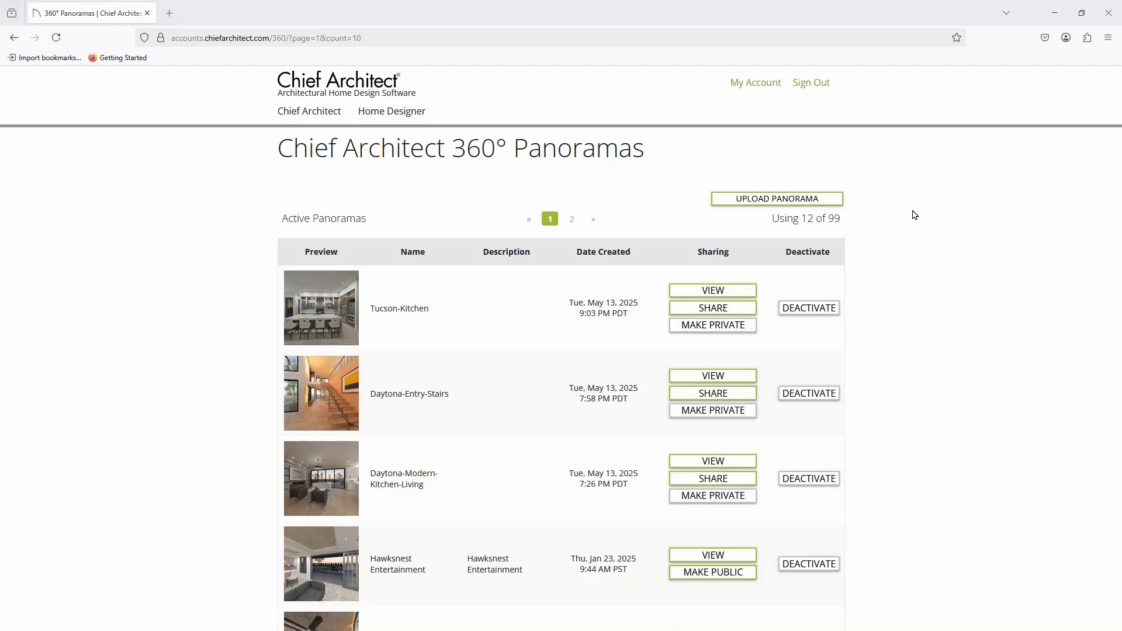
pyautogui.hotkey('alt', 'Tab')
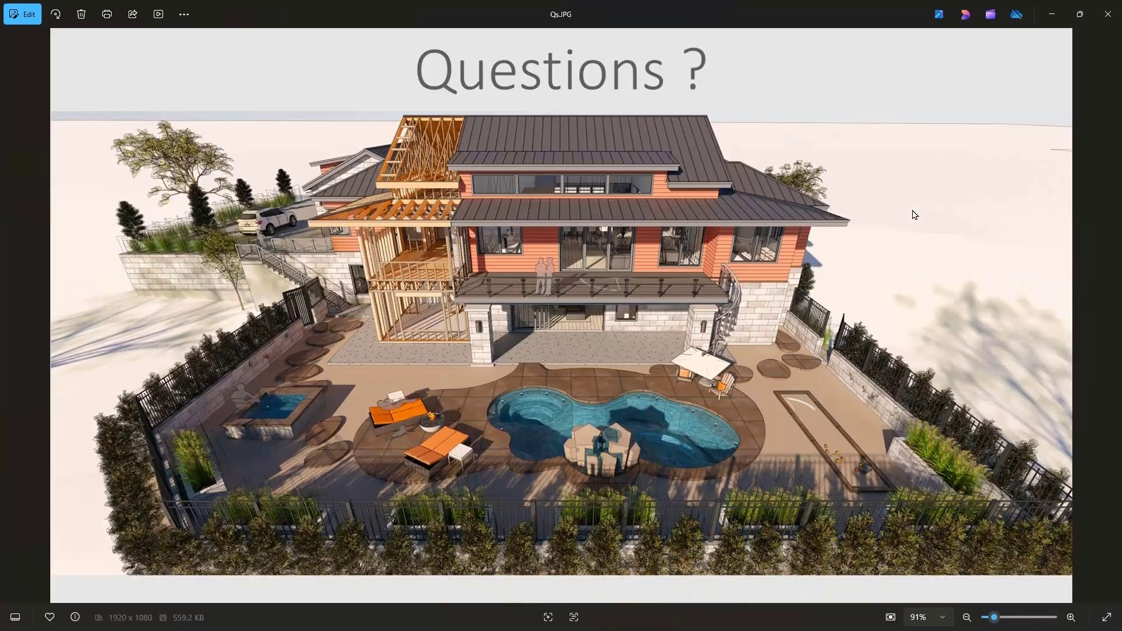
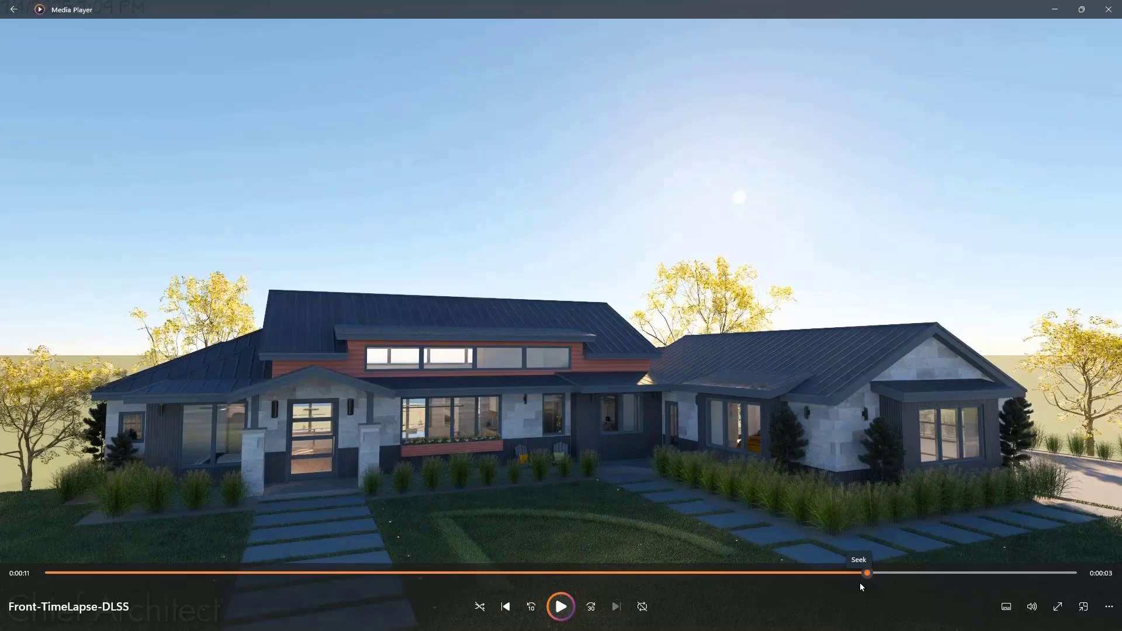
# Dismiss the video player and browser windows, return to Chief Architect and leave the walkthrough recording options without recording
pyautogui.click(1062, 13)
pyautogui.click(1054, 11)
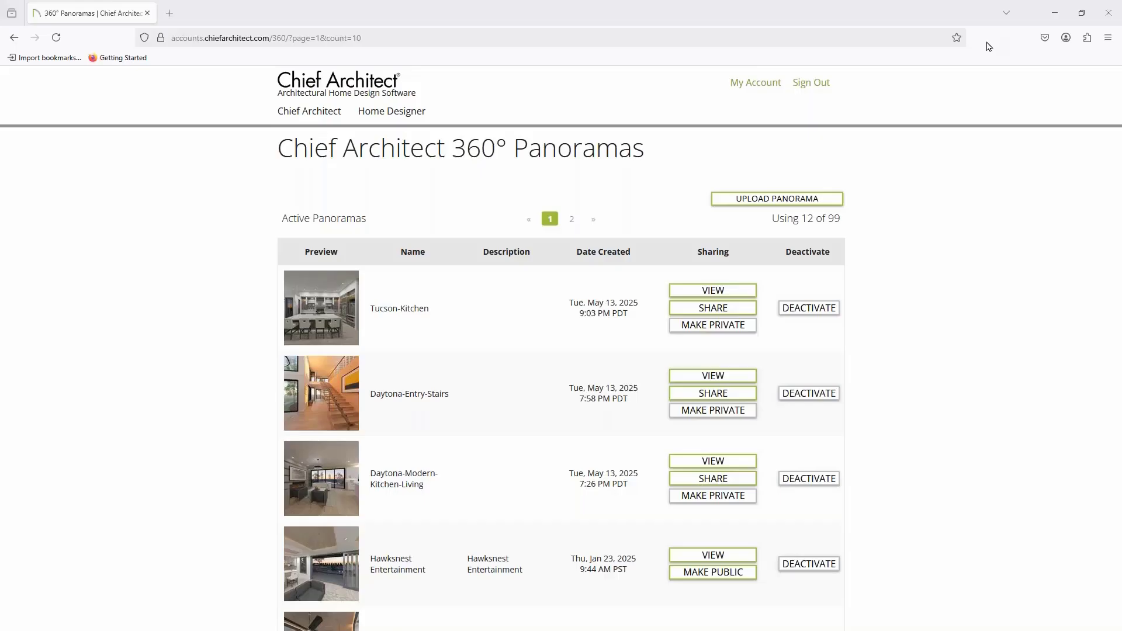
pyautogui.click(1113, 11)
pyautogui.click(709, 66)
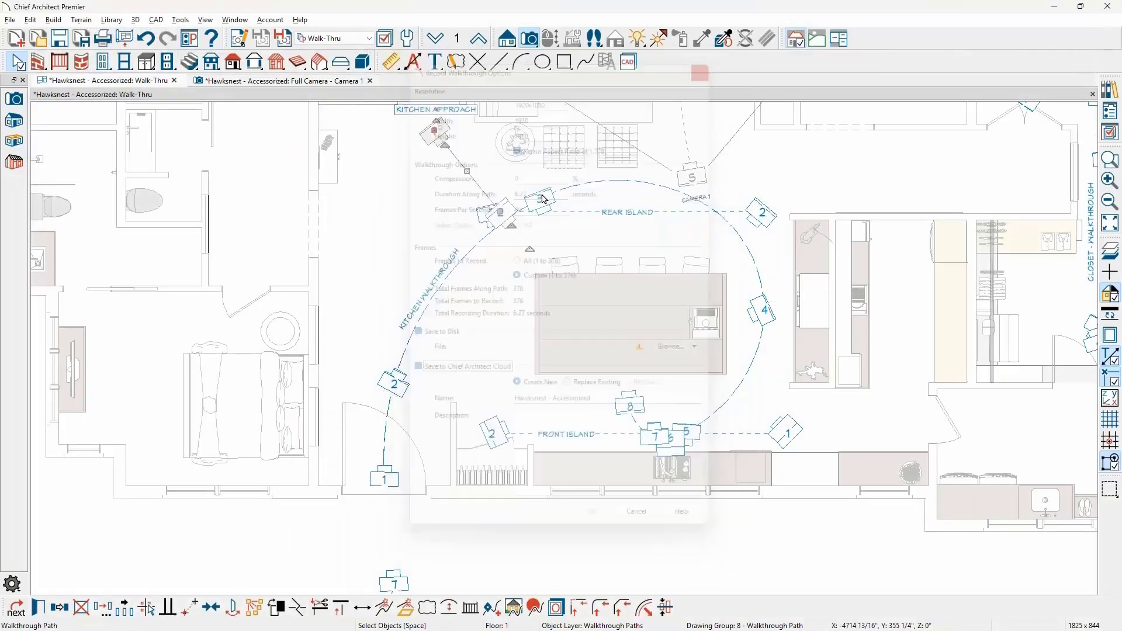
# Switch the floor plan from the walkthrough paths to the Cameras, Plan view
pyautogui.scroll(-6, 503, 199)
pyautogui.scroll(-1, 516, 212)
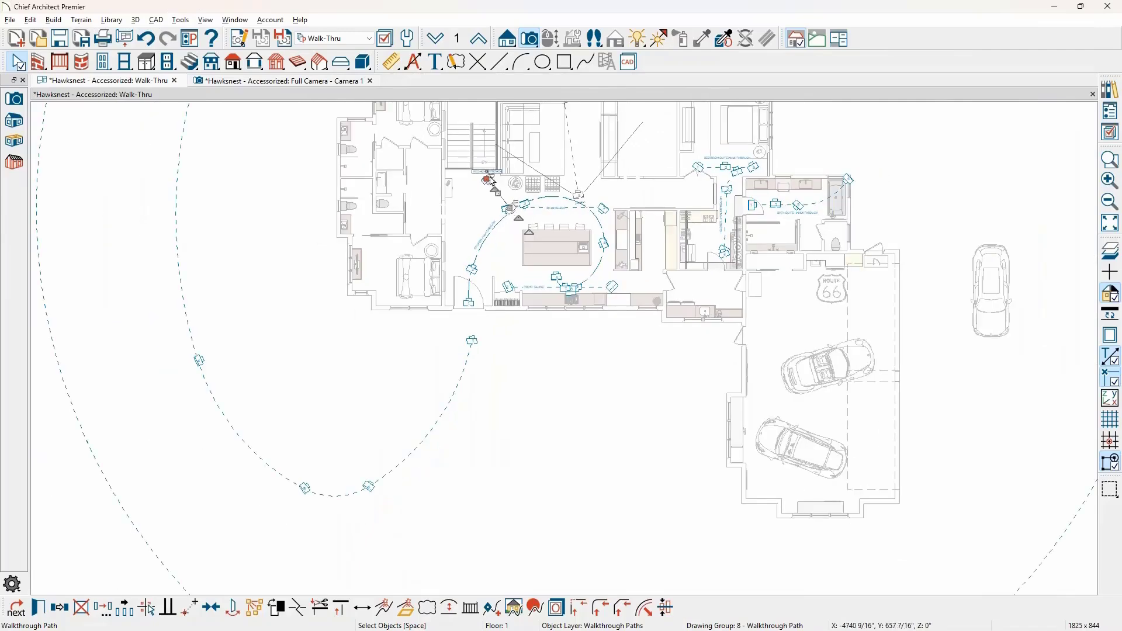
pyautogui.click(356, 38)
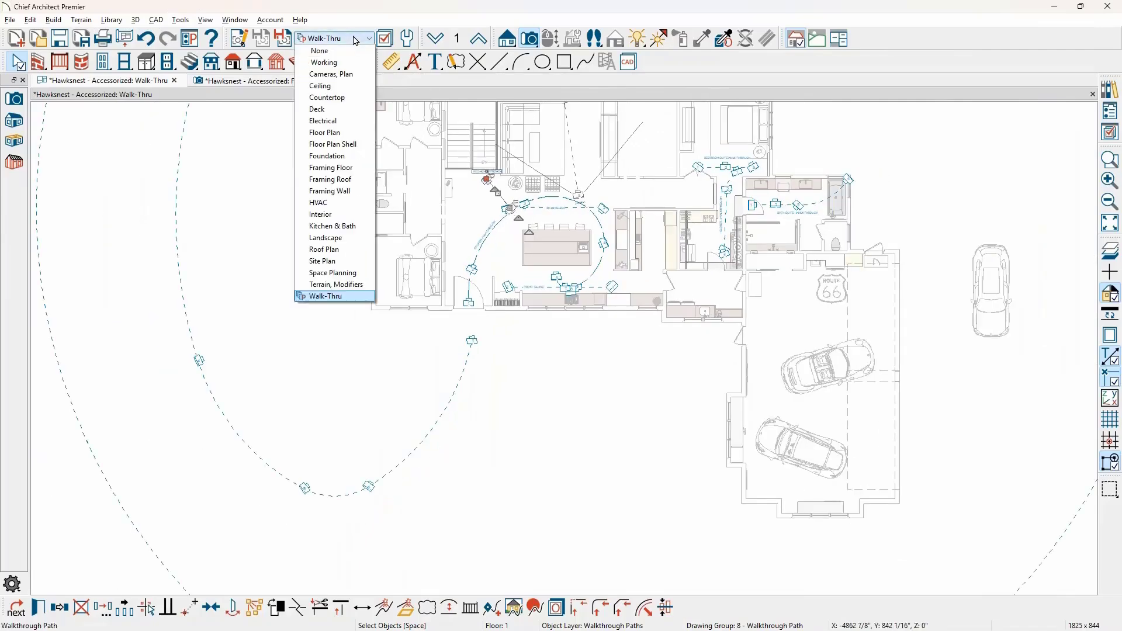
pyautogui.click(343, 76)
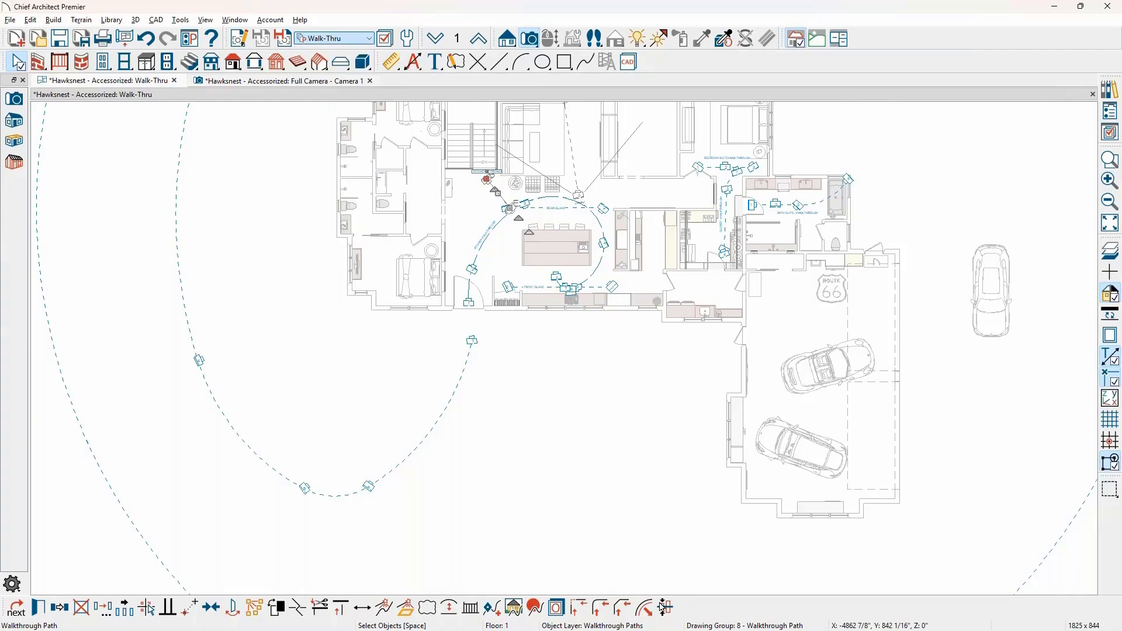
# Review the sunlight settings of the Front Overview camera in front of the house, leaving its specification without saving changes
pyautogui.moveTo(660, 513); pyautogui.dragTo(690, 342, button='middle')
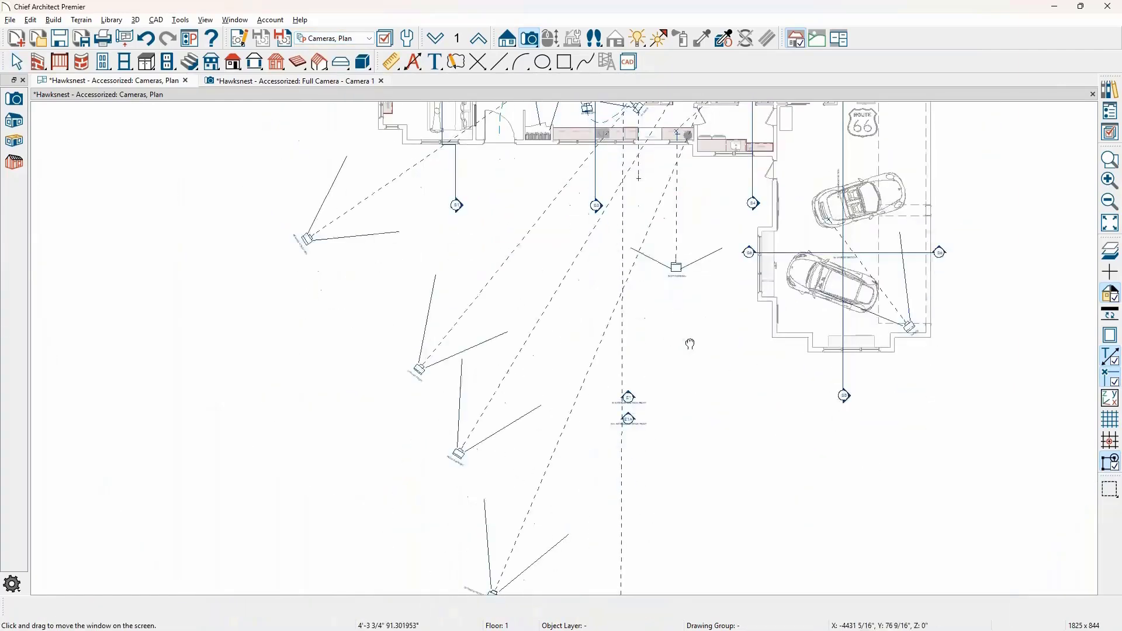
pyautogui.scroll(1, 691, 339)
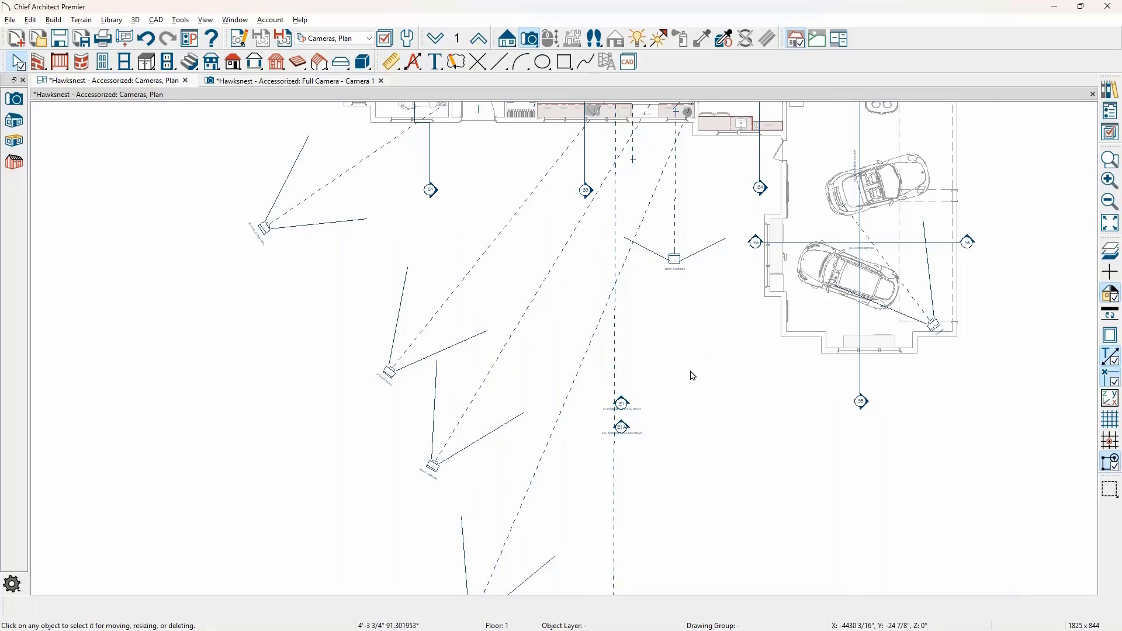
pyautogui.moveTo(617, 425); pyautogui.dragTo(628, 344, button='middle')
pyautogui.scroll(10, 455, 422)
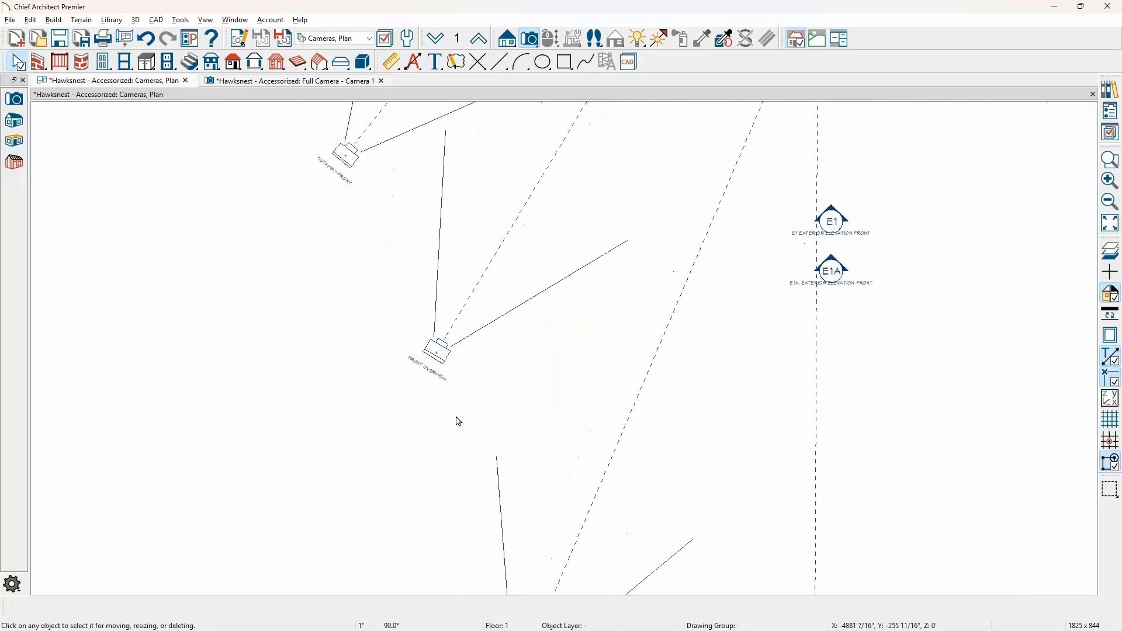
pyautogui.scroll(-6, 459, 419)
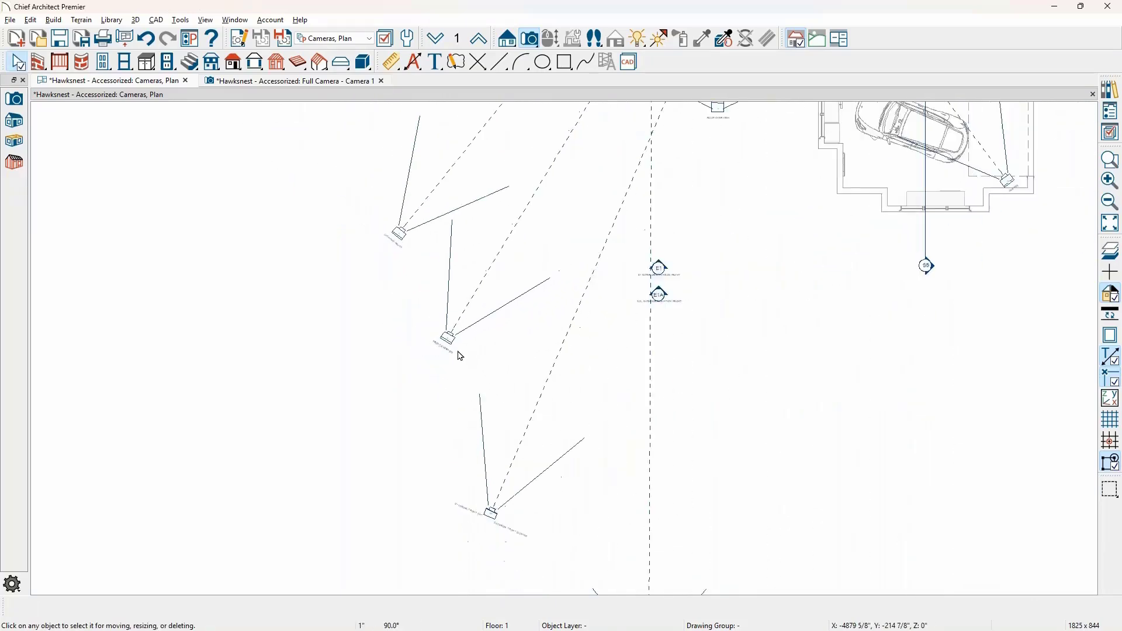
pyautogui.scroll(5, 429, 477)
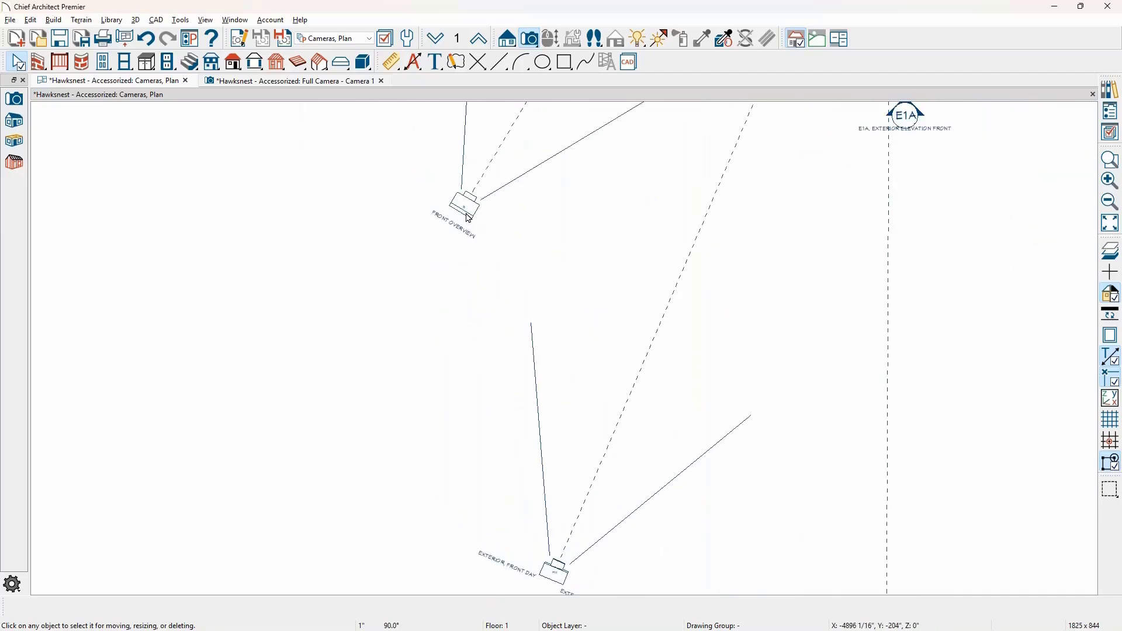
pyautogui.click(469, 218)
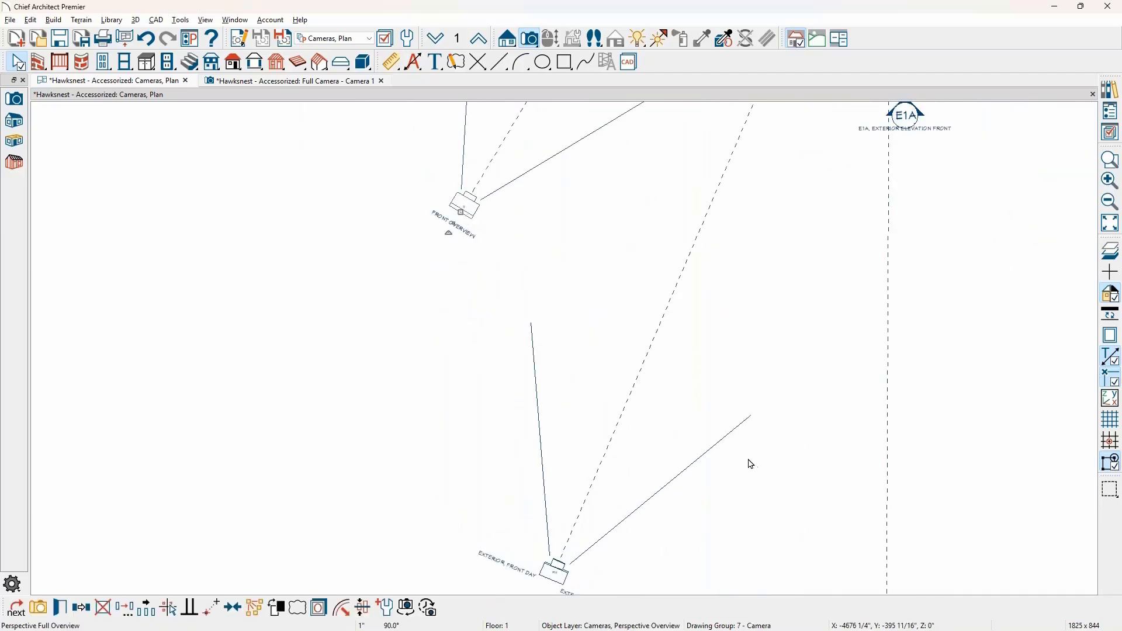
pyautogui.click(59, 608)
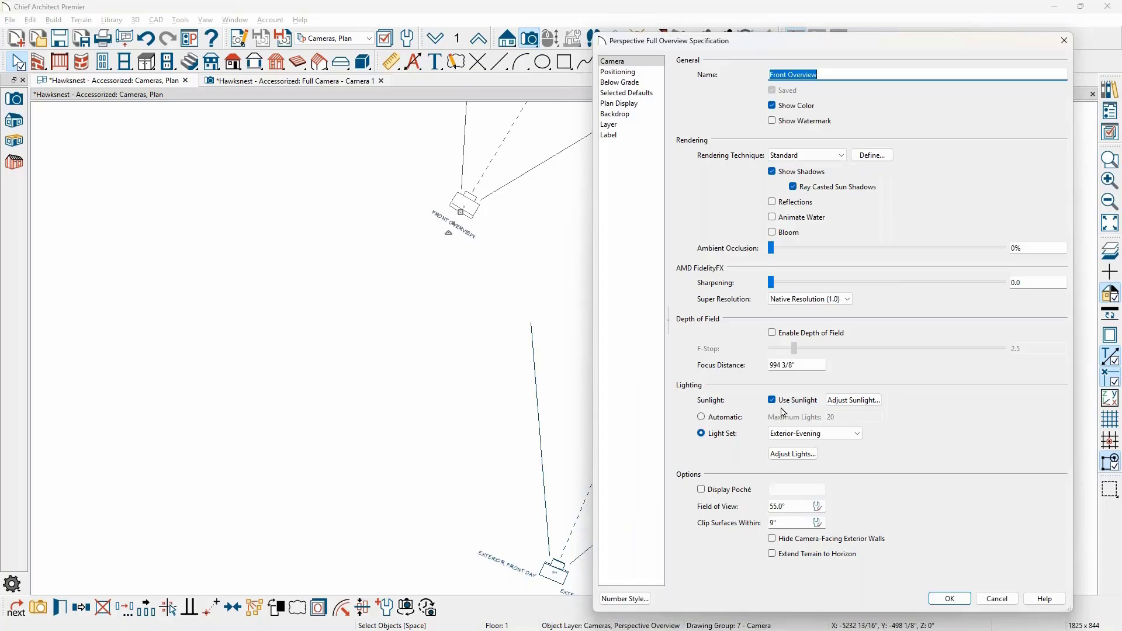
pyautogui.click(858, 403)
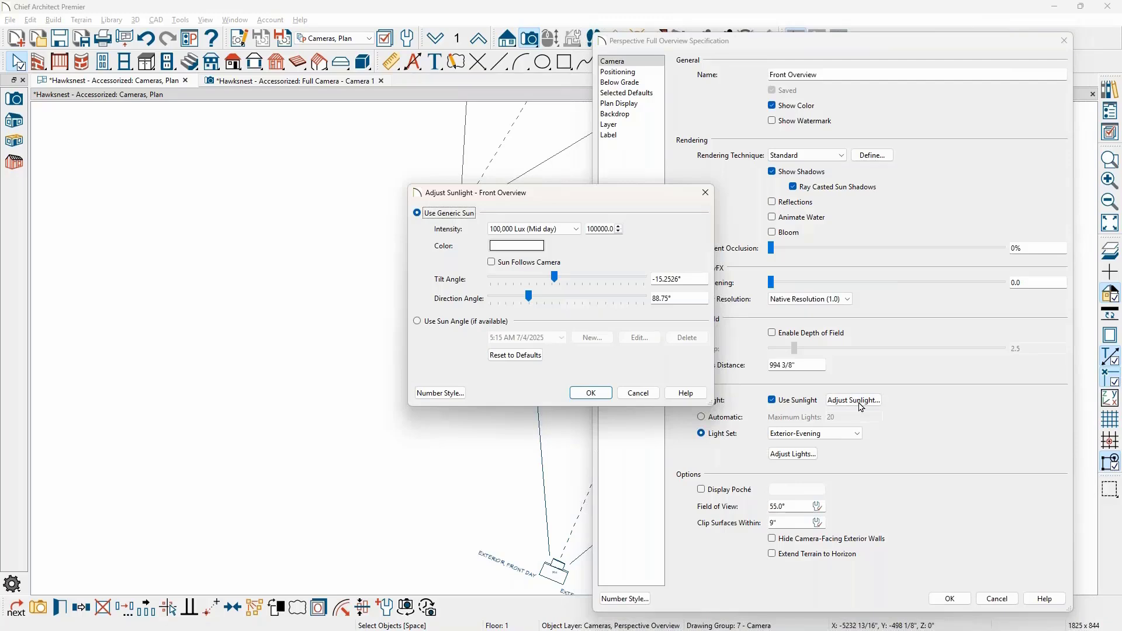
pyautogui.press('Escape')
pyautogui.click(1064, 40)
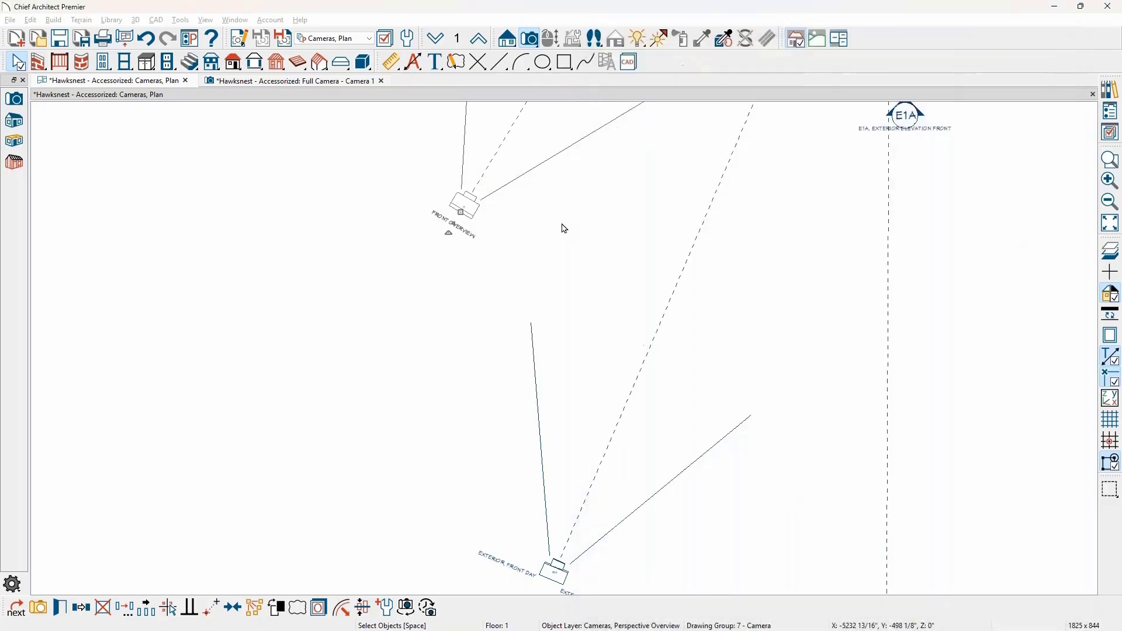
# Review the sun angle used by the Exterior, Front Day camera, leaving its specification without saving changes
pyautogui.scroll(-2, 564, 228)
pyautogui.scroll(5, 576, 497)
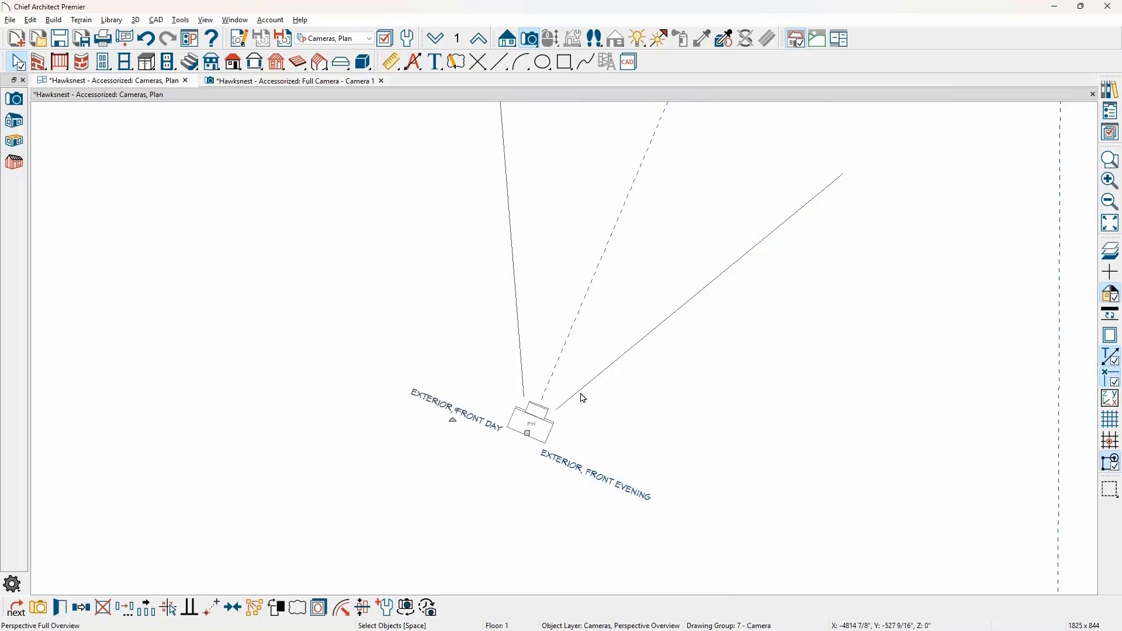
pyautogui.doubleClick(626, 343)
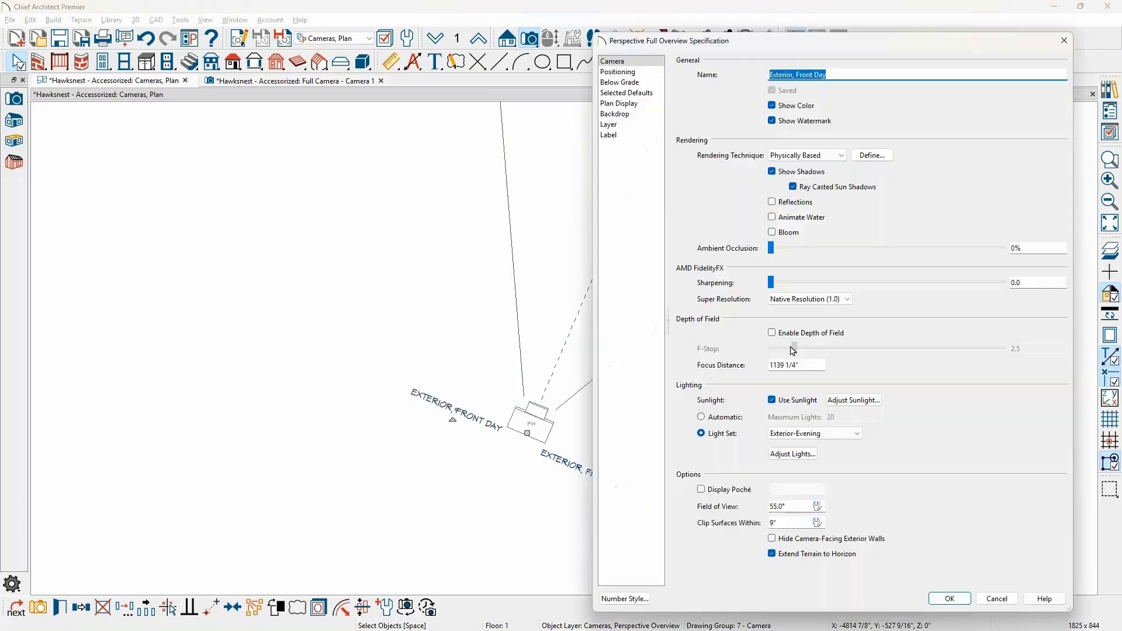
pyautogui.click(848, 401)
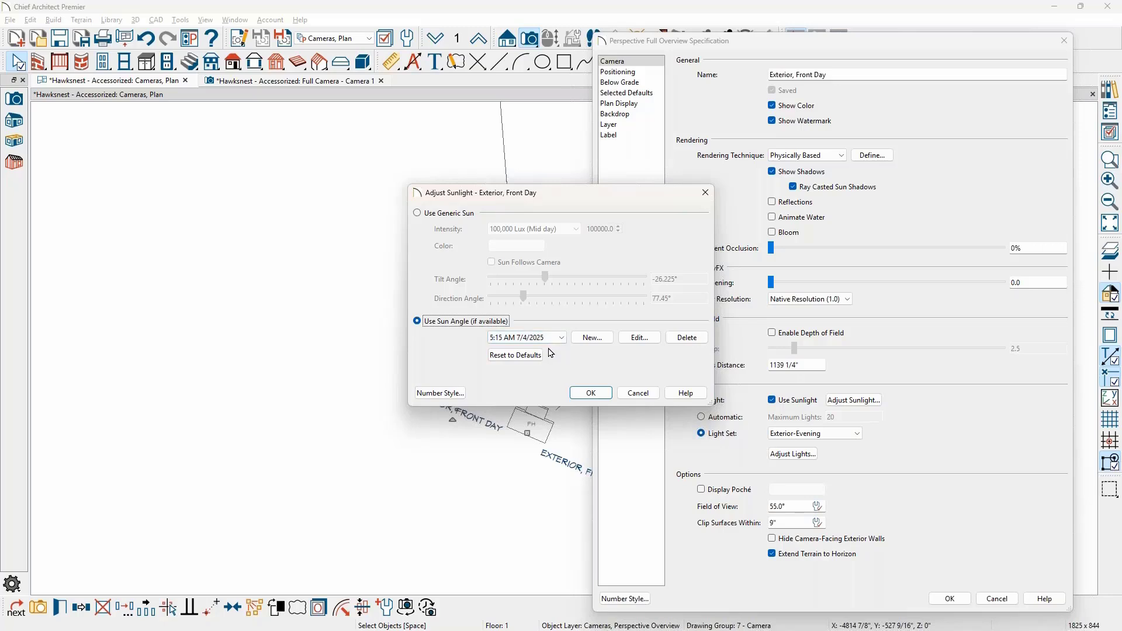
pyautogui.click(651, 396)
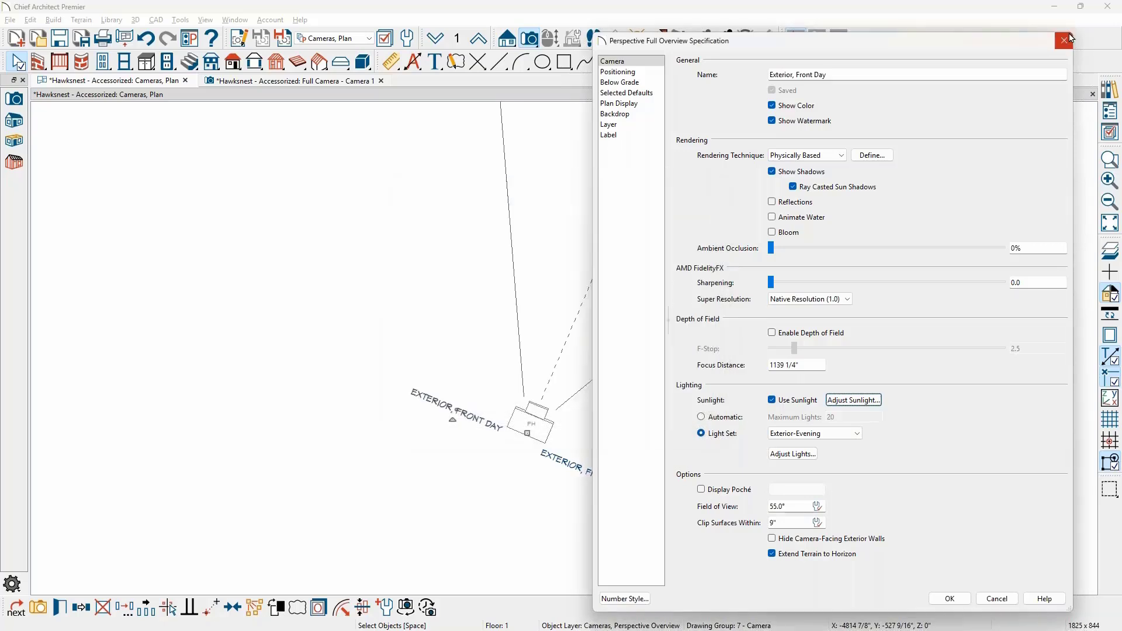
pyautogui.click(1064, 39)
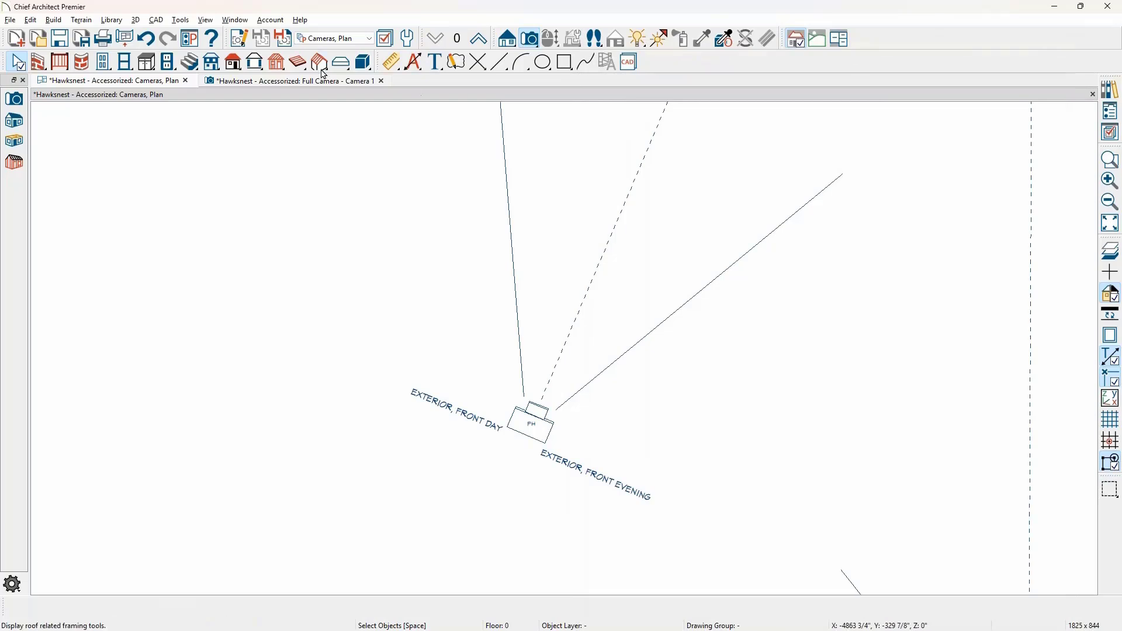
# Switch the floor plan to the Site Plan view and bring up the summer and winter sun angle arrows
pyautogui.click(352, 40)
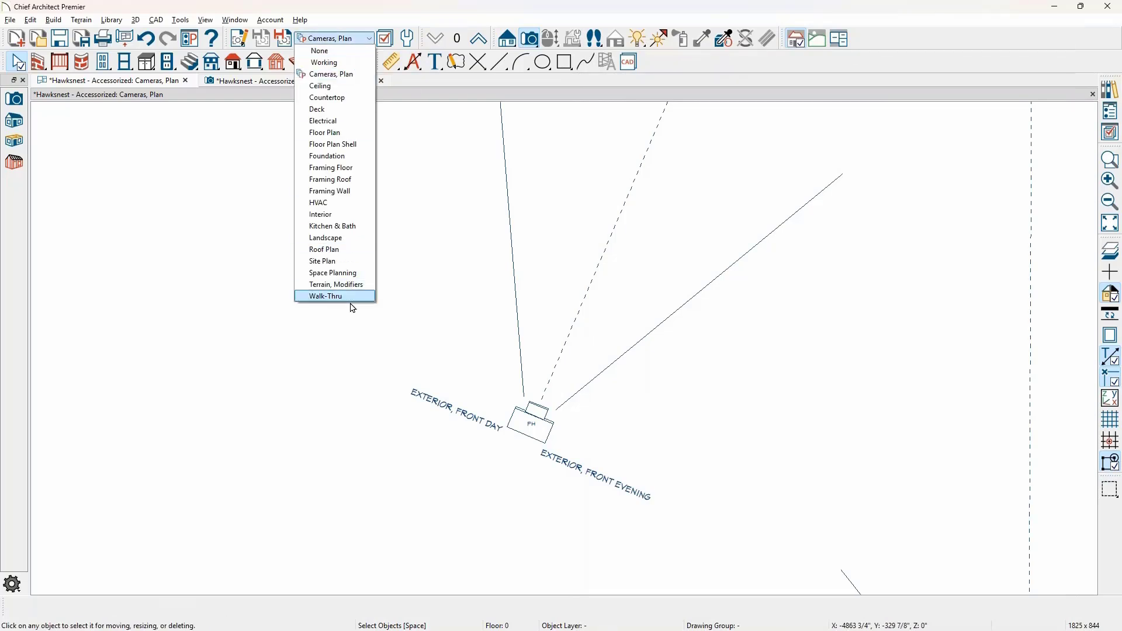
pyautogui.click(351, 261)
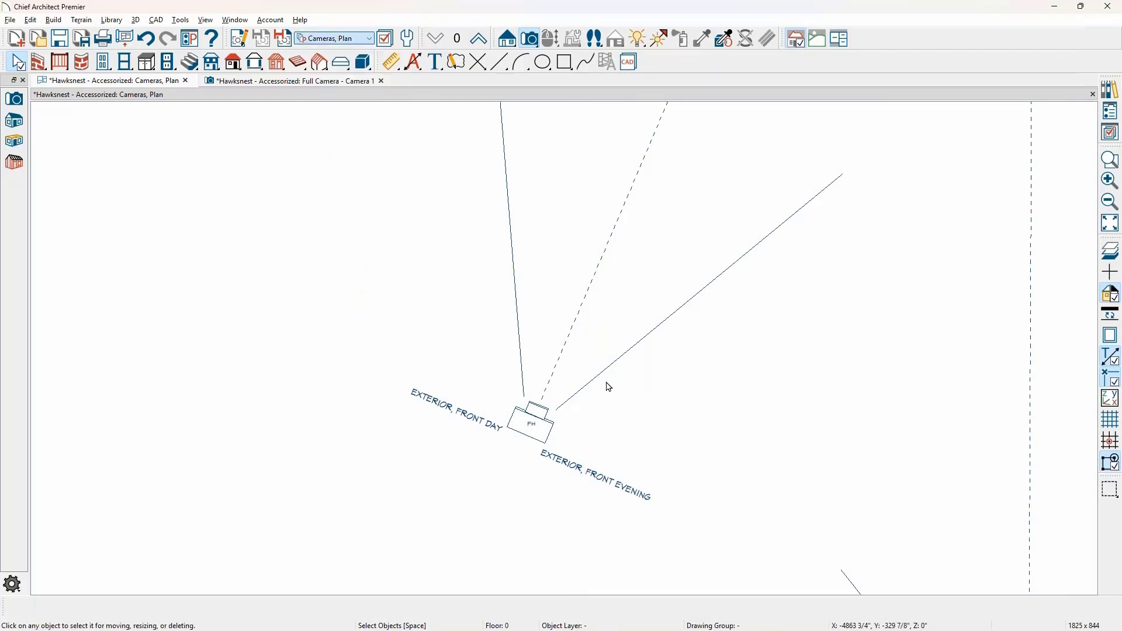
pyautogui.scroll(-15, 616, 375)
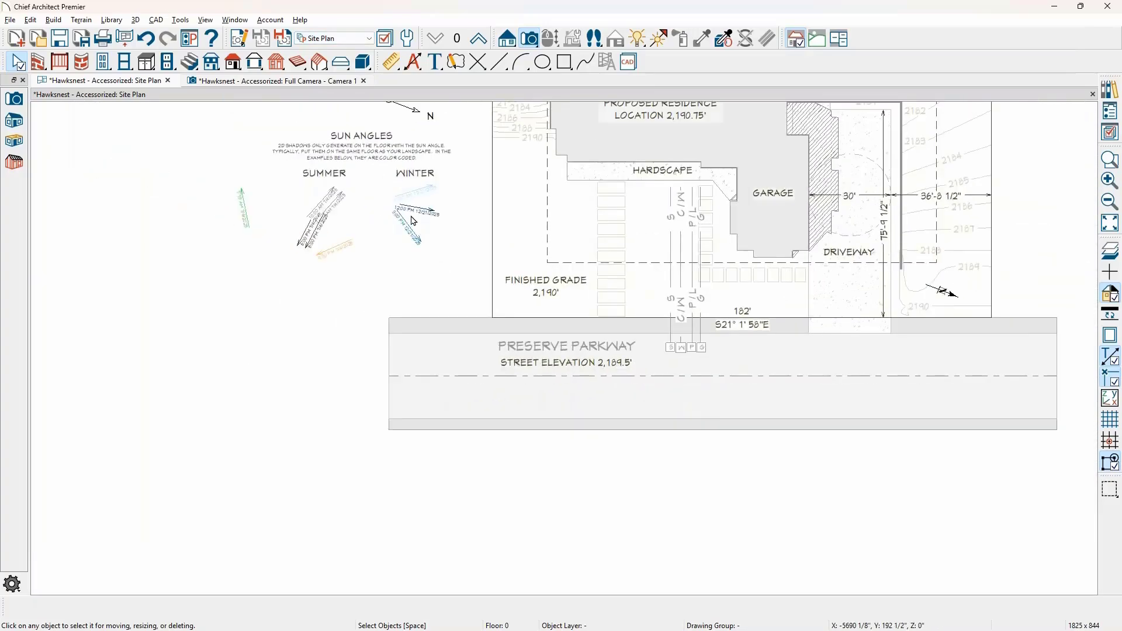
pyautogui.scroll(1, 422, 233)
pyautogui.moveTo(422, 233); pyautogui.dragTo(487, 342, button='middle')
pyautogui.scroll(12, 468, 331)
pyautogui.moveTo(524, 377); pyautogui.dragTo(711, 427, button='middle')
pyautogui.scroll(-2, 702, 428)
pyautogui.scroll(-2, 592, 390)
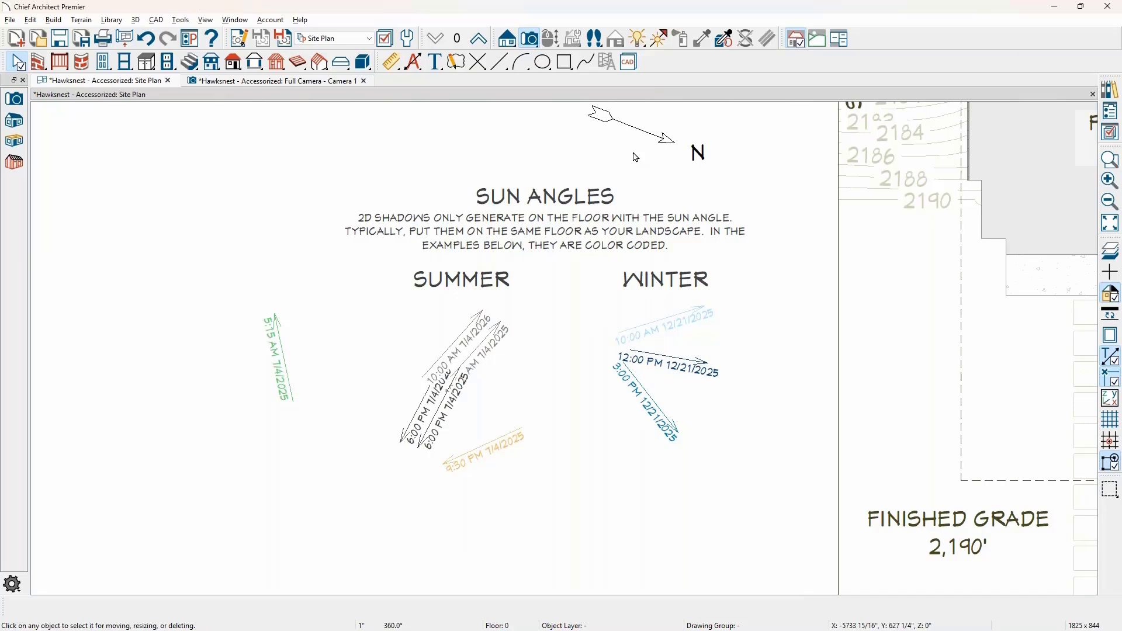
# Review the date, time and shadow settings of the 3:00 PM 12/21/2025 winter sun angle
pyautogui.press('space')
pyautogui.click(649, 396)
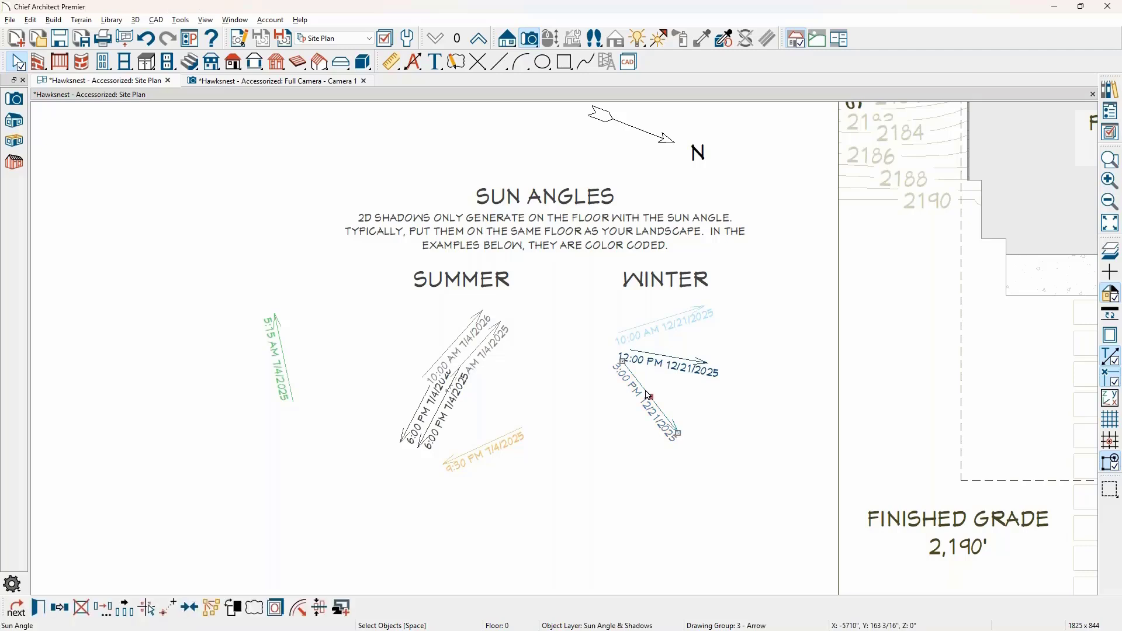
pyautogui.doubleClick(648, 396)
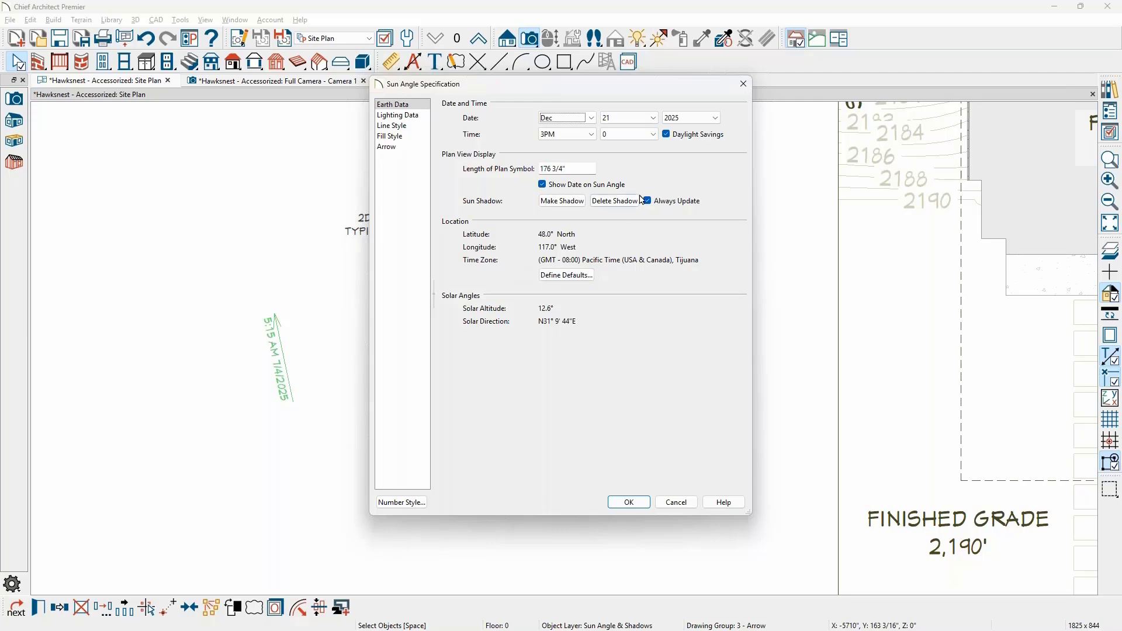
pyautogui.press('Return')
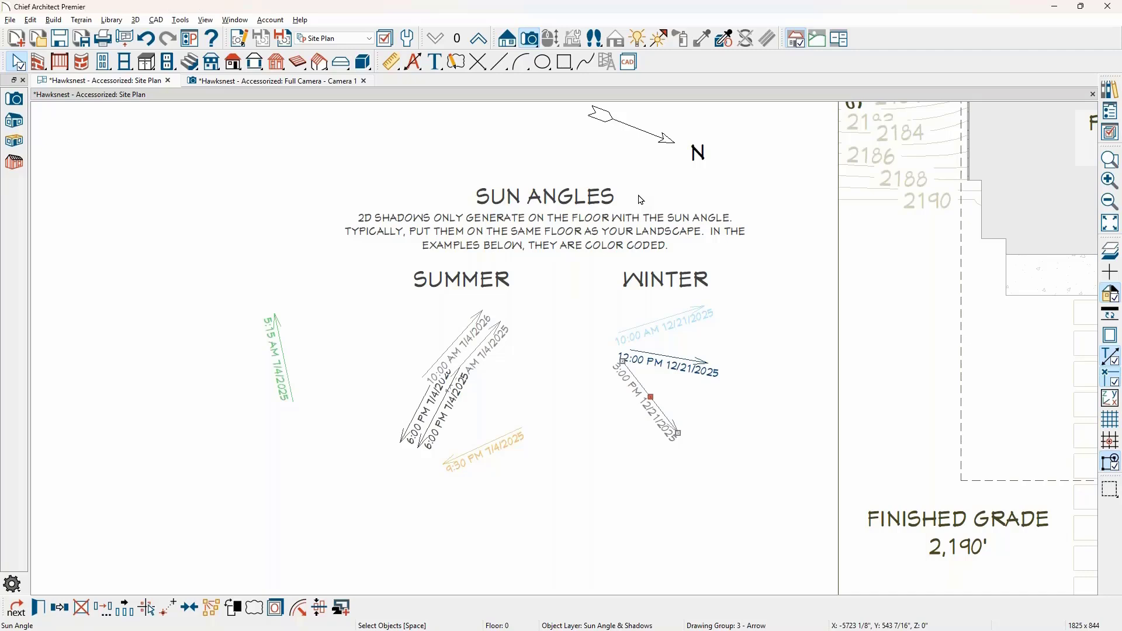
# Review the backdrop assigned to the living room's Camera 1 view in its specification
pyautogui.click(329, 82)
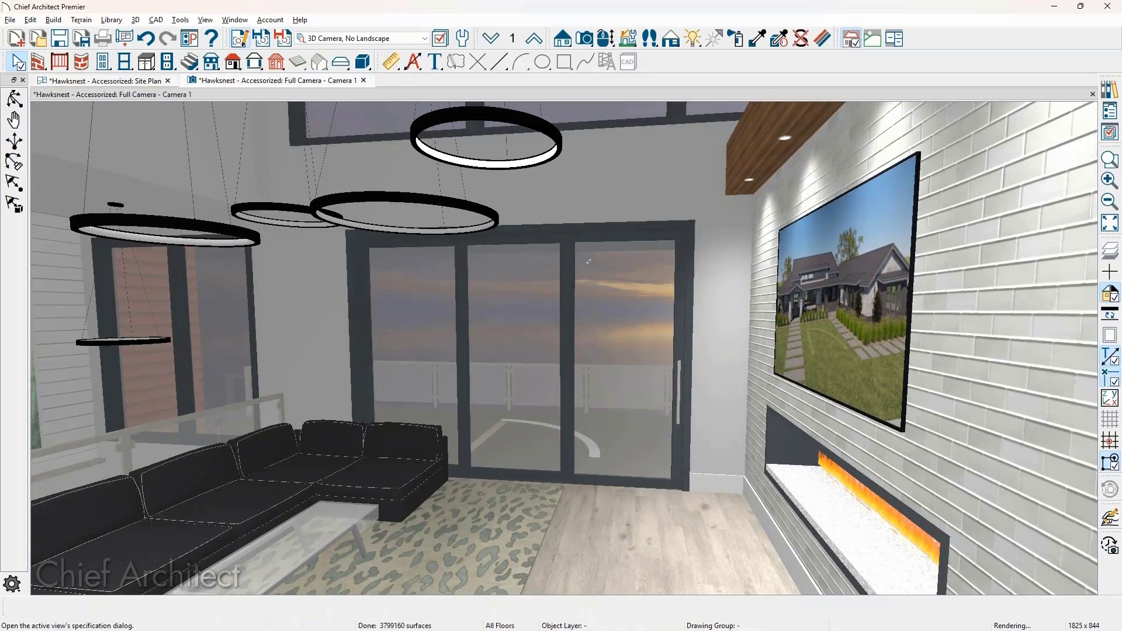
pyautogui.click(440, 38)
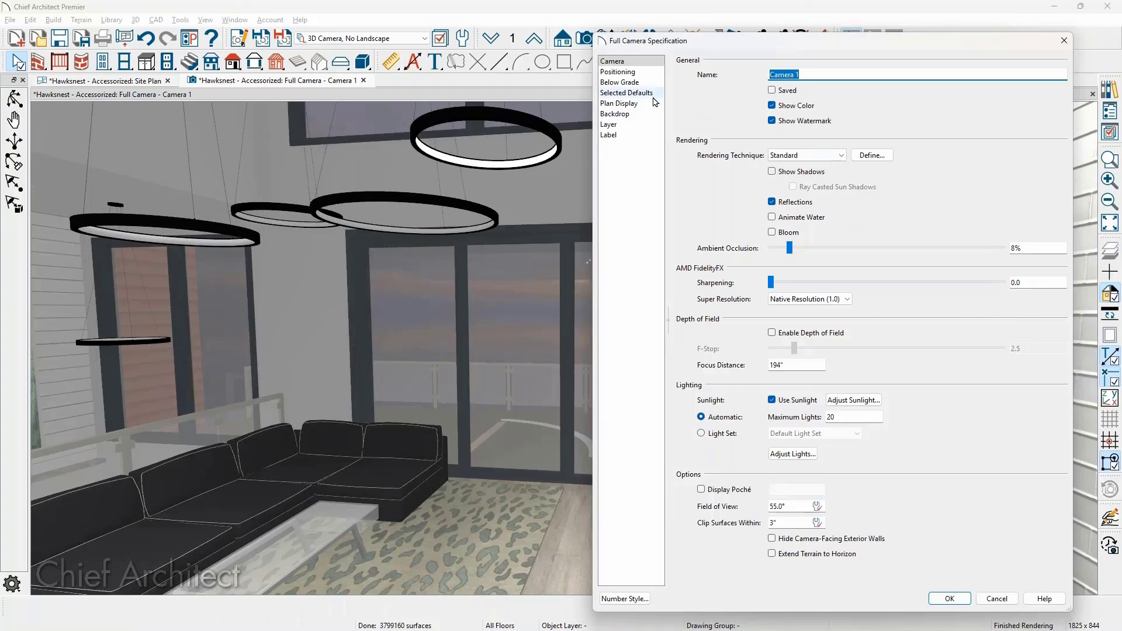
pyautogui.click(659, 115)
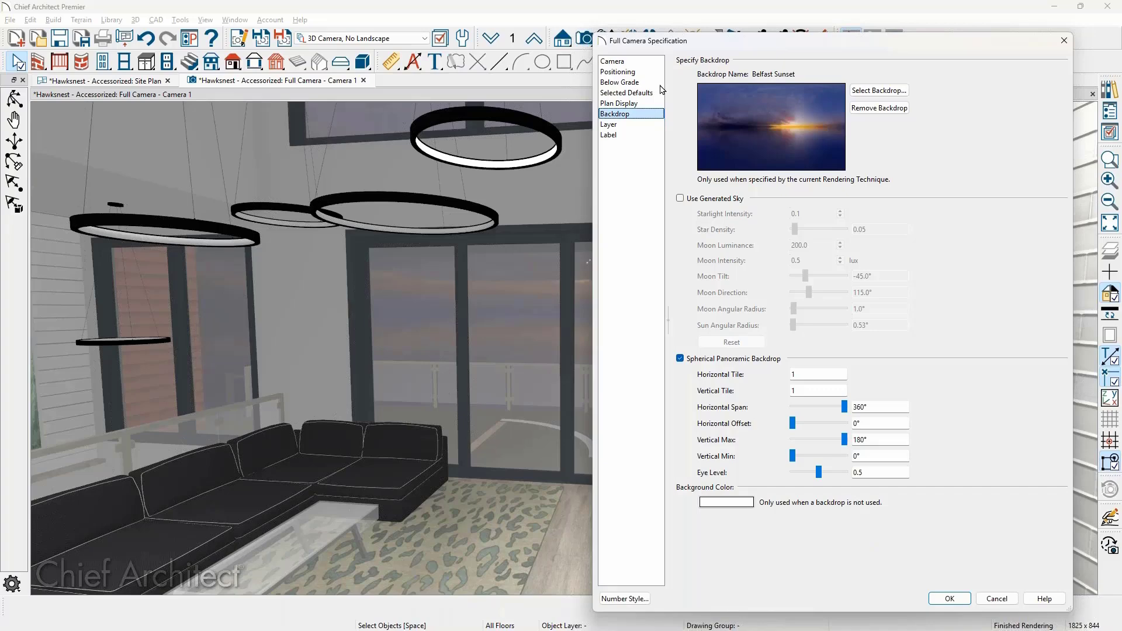
# Set Camera 1 to the Physically Based rendering technique with Use Only Backdrop for Lighting enabled, and apply the specification
pyautogui.click(635, 65)
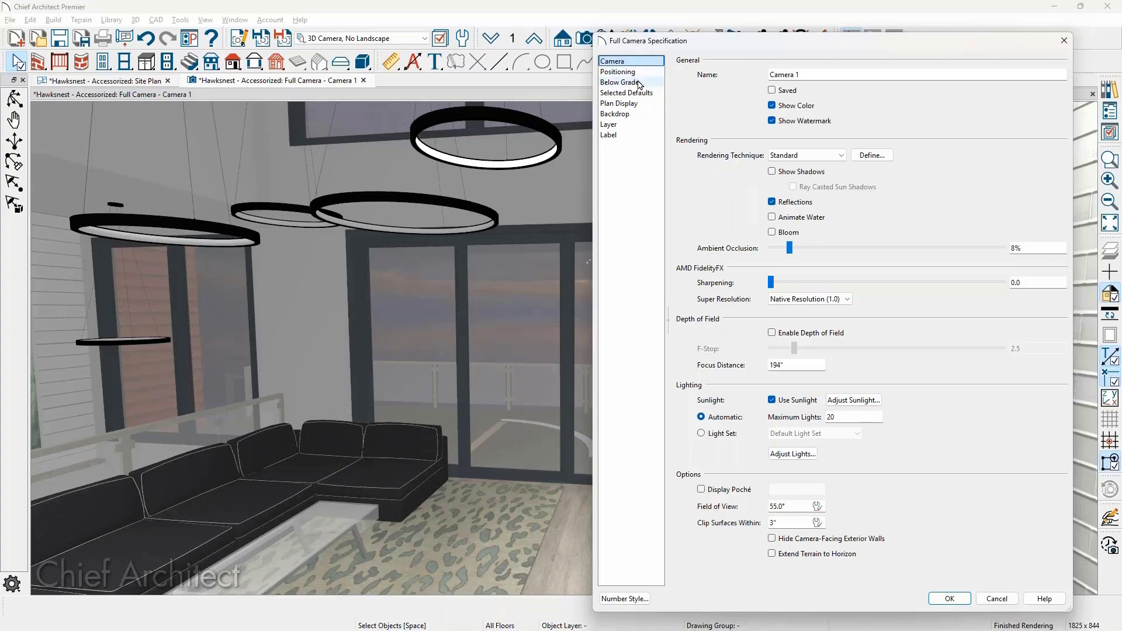
pyautogui.click(880, 154)
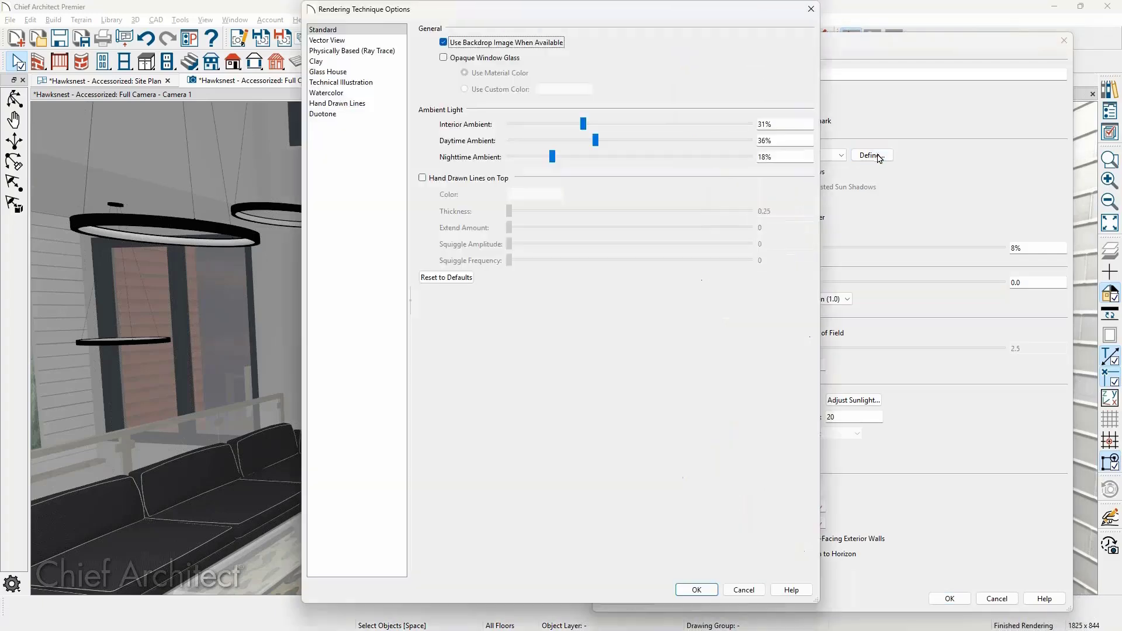
pyautogui.click(371, 52)
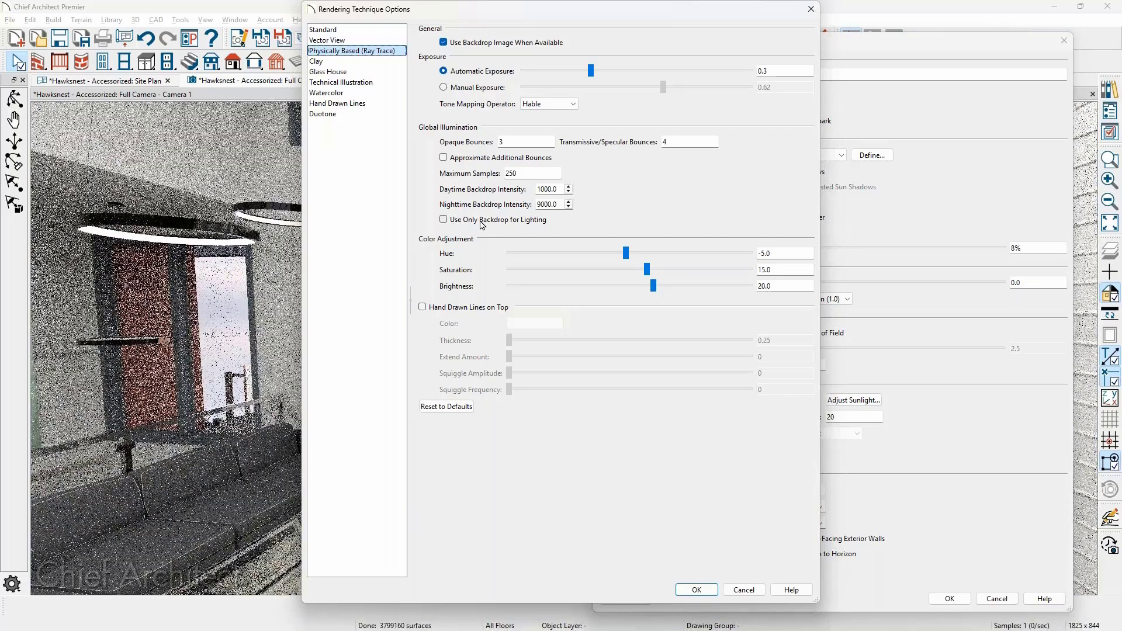
pyautogui.click(445, 221)
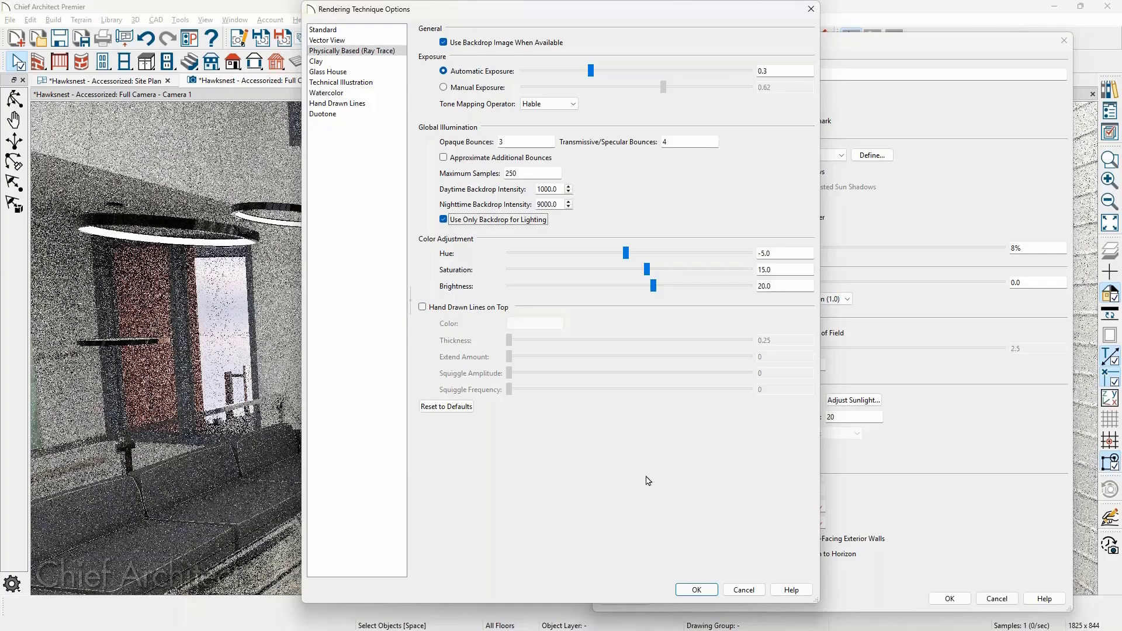
pyautogui.click(697, 590)
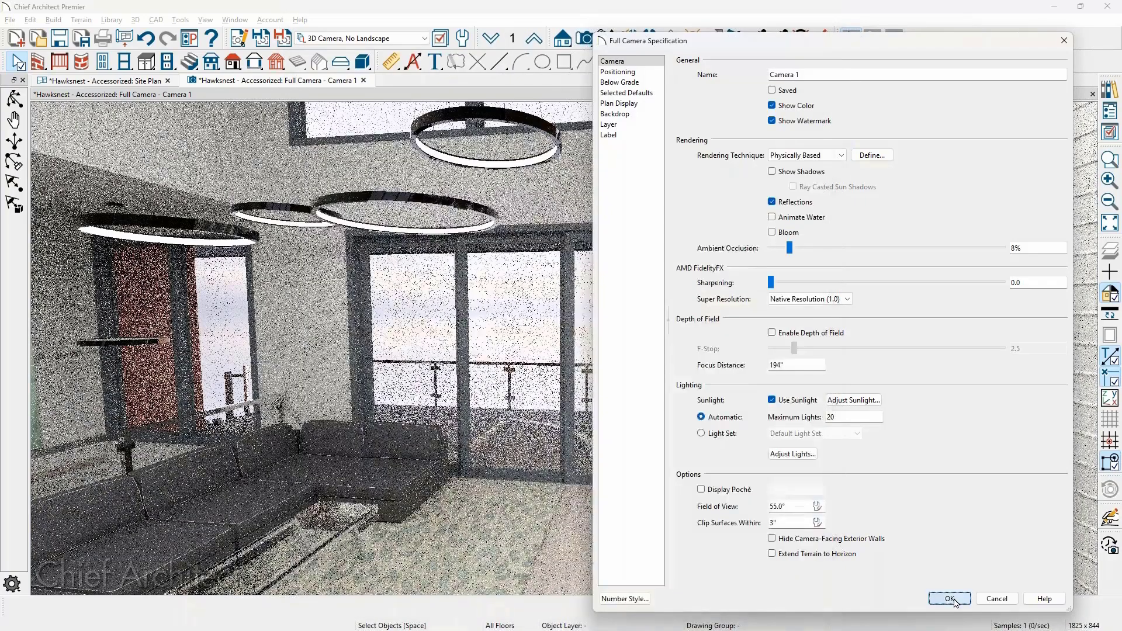
pyautogui.click(950, 599)
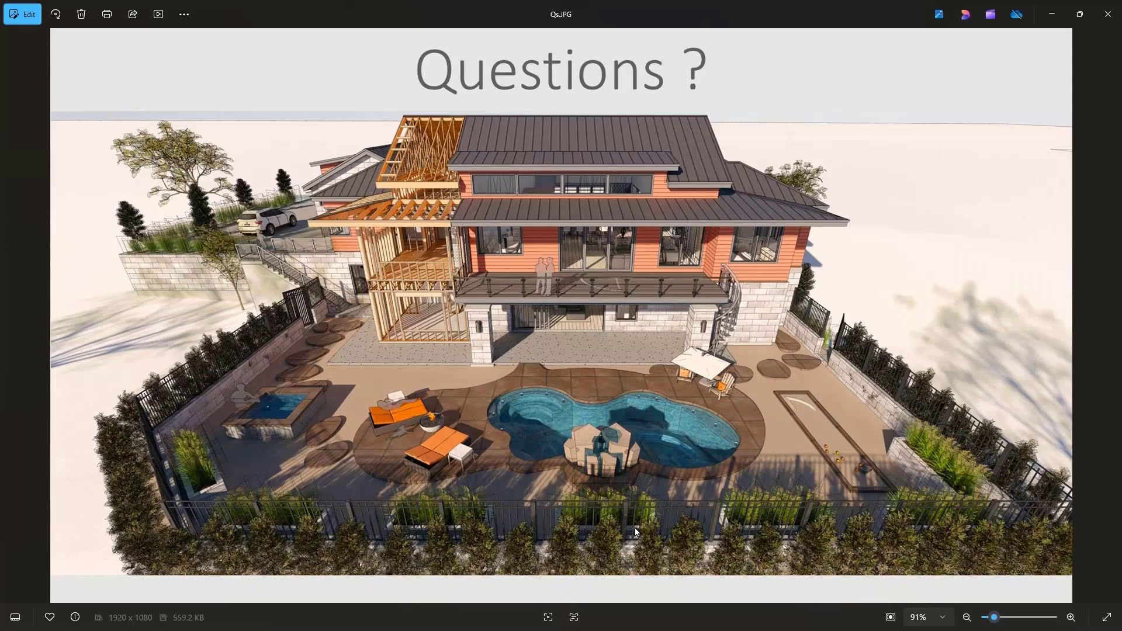
# Return to Camera 1 and set its sunlight to use the 10:00 AM 7/4/2025 sun angle instead of the generic sun
pyautogui.click(1054, 15)
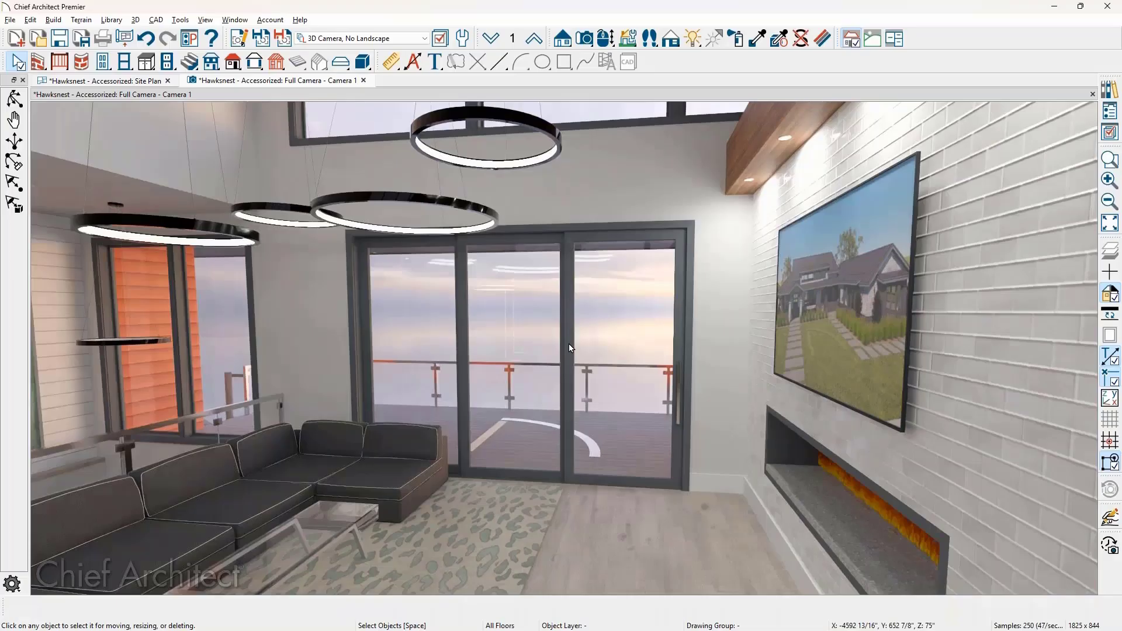
pyautogui.click(242, 39)
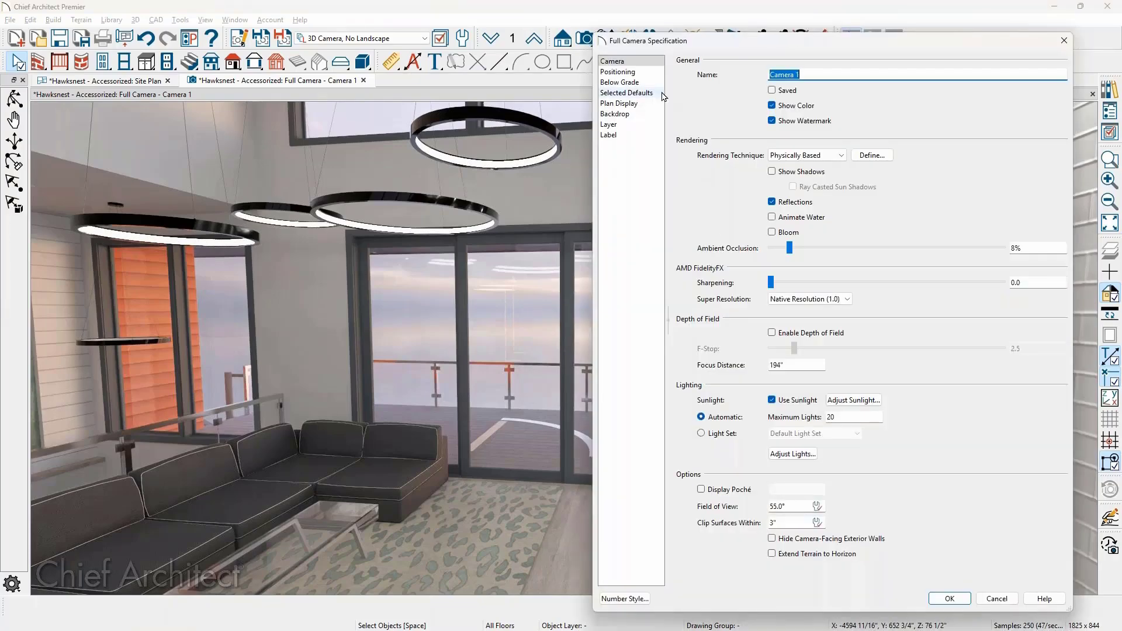
pyautogui.click(875, 401)
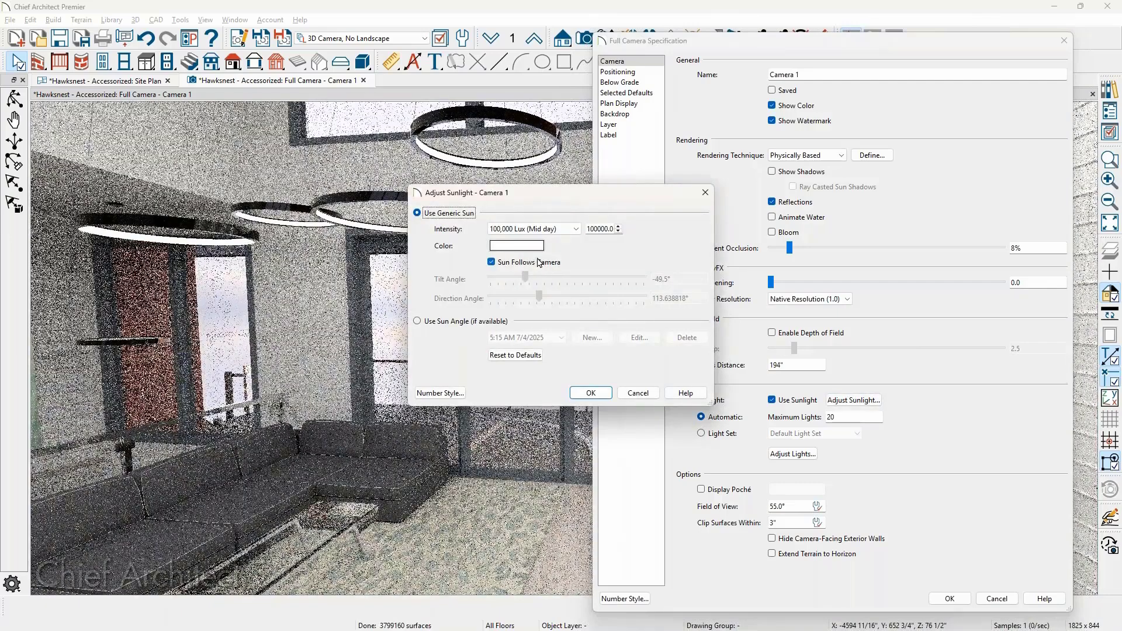
pyautogui.click(443, 322)
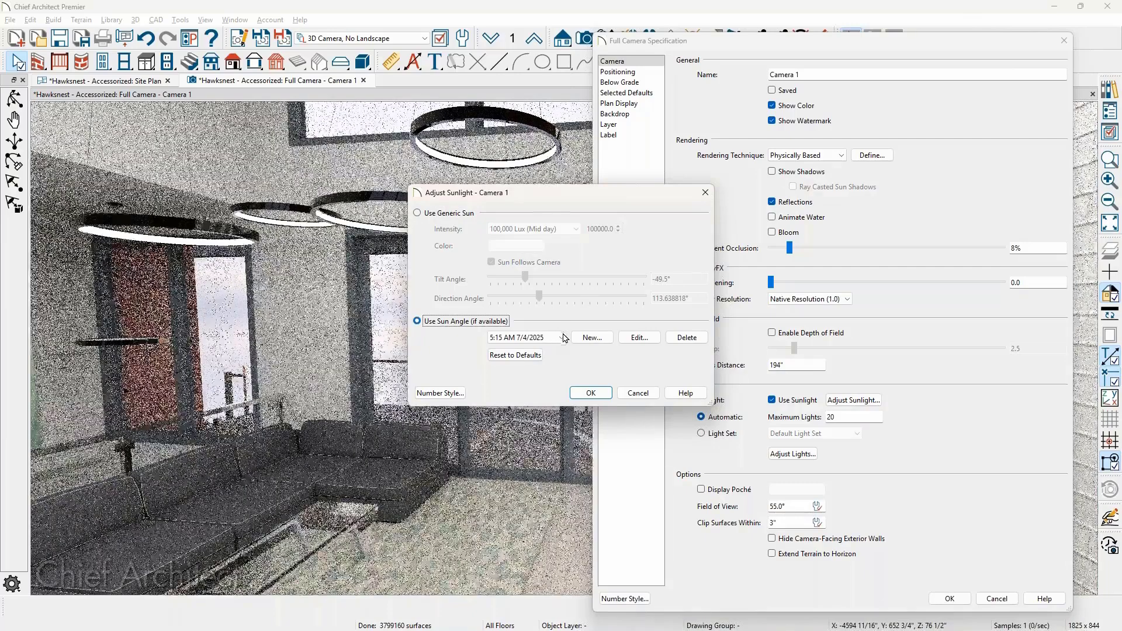
pyautogui.click(562, 337)
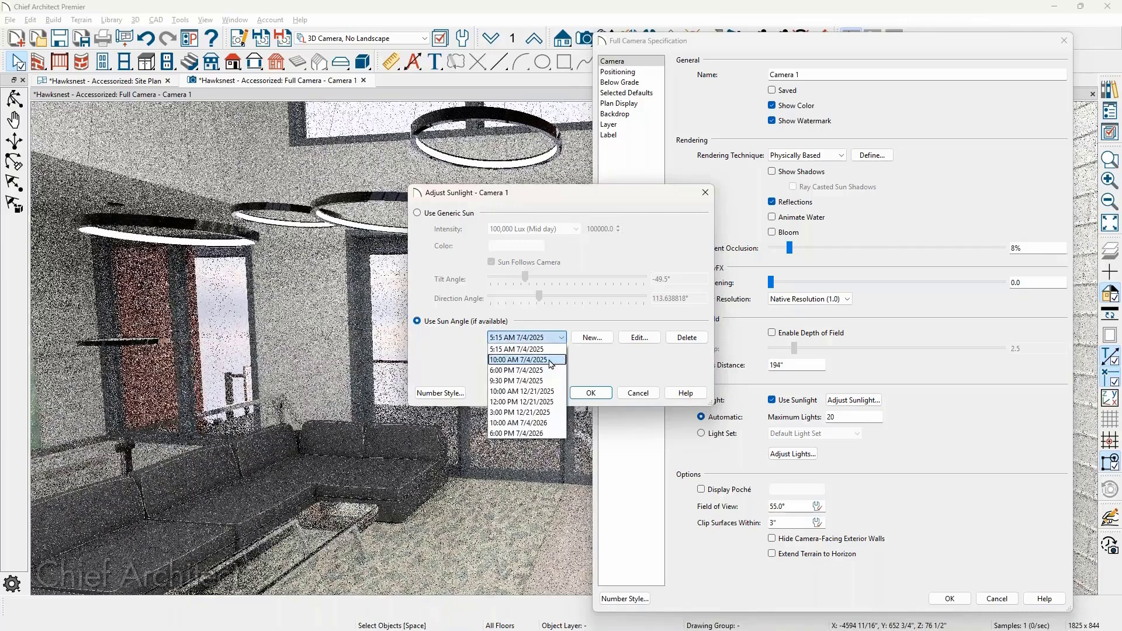
pyautogui.click(550, 360)
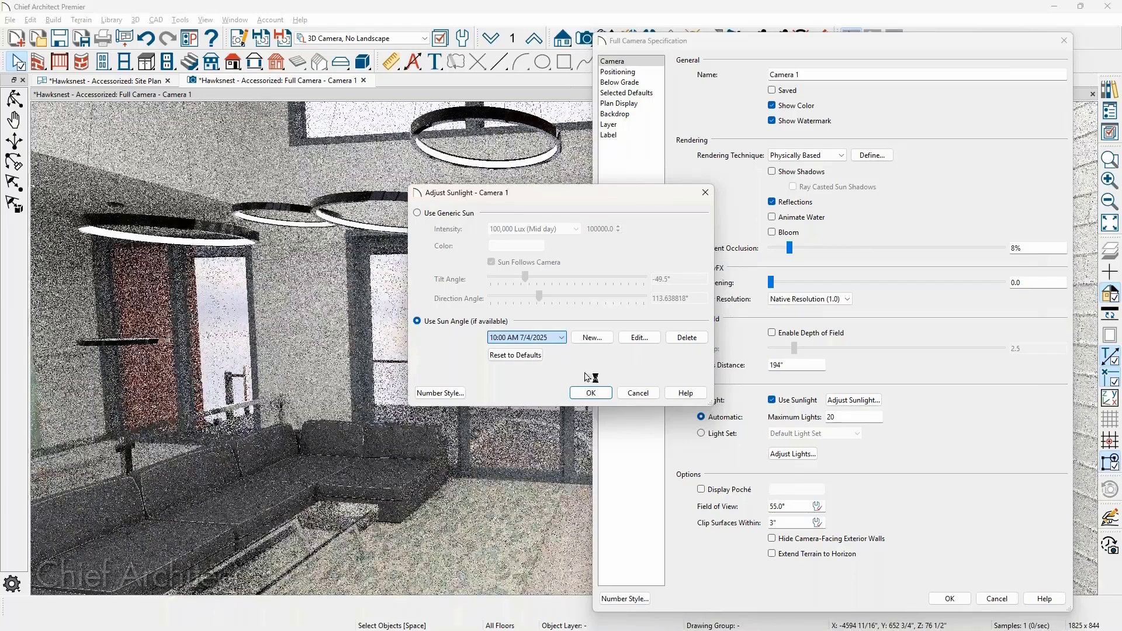
pyautogui.click(583, 394)
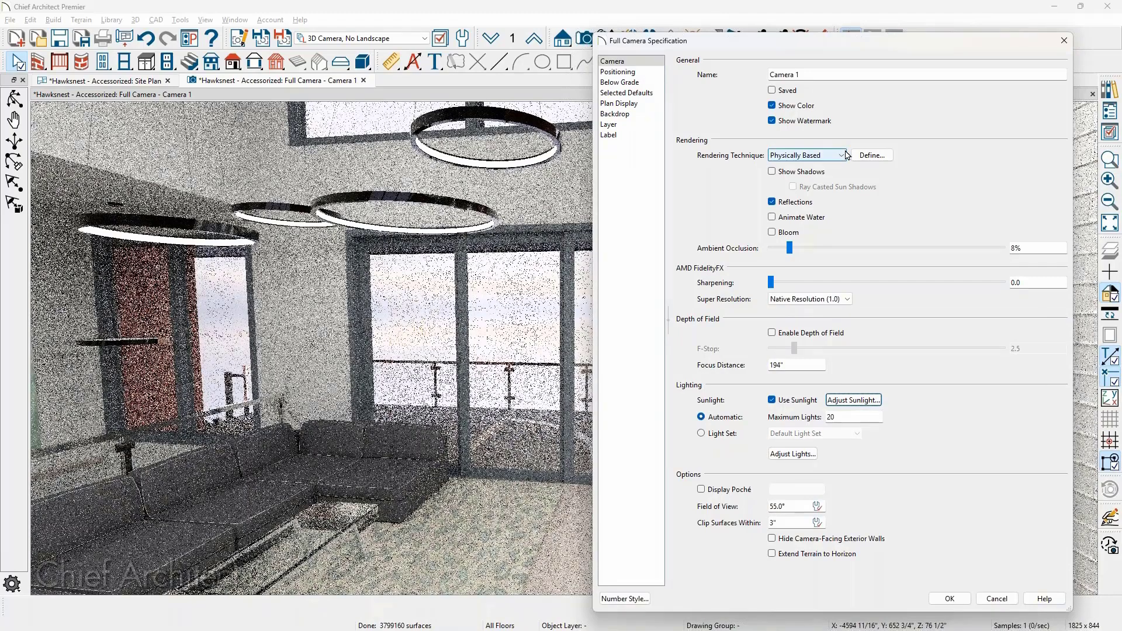
# Check the backdrop-only lighting setting in the Physically Based options and apply the Camera 1 specification
pyautogui.click(865, 155)
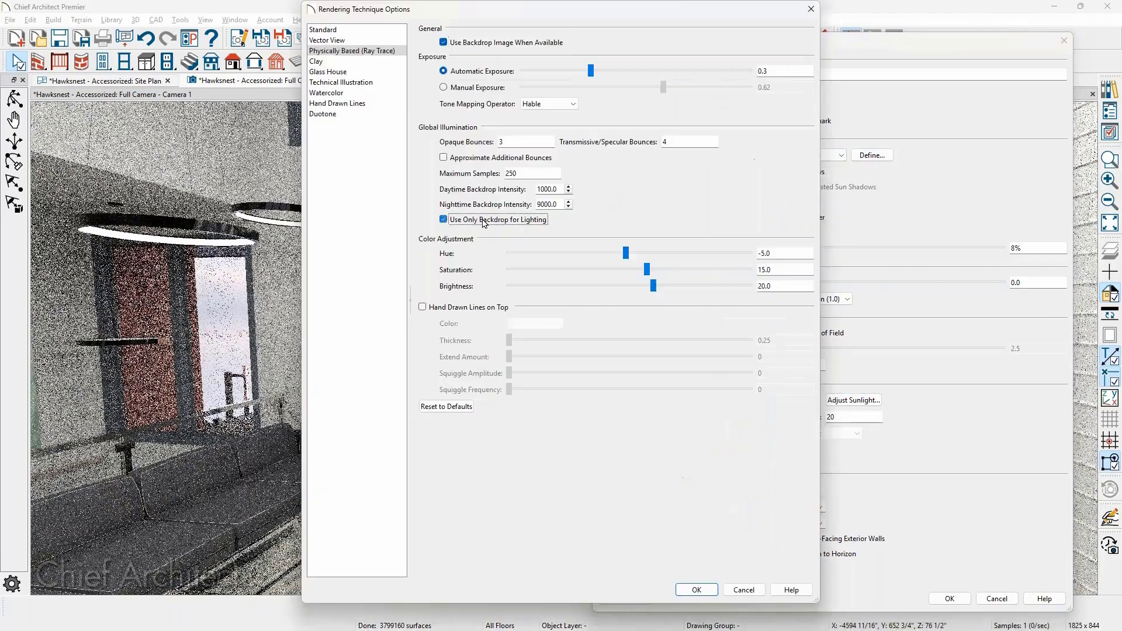
pyautogui.click(699, 590)
pyautogui.click(951, 604)
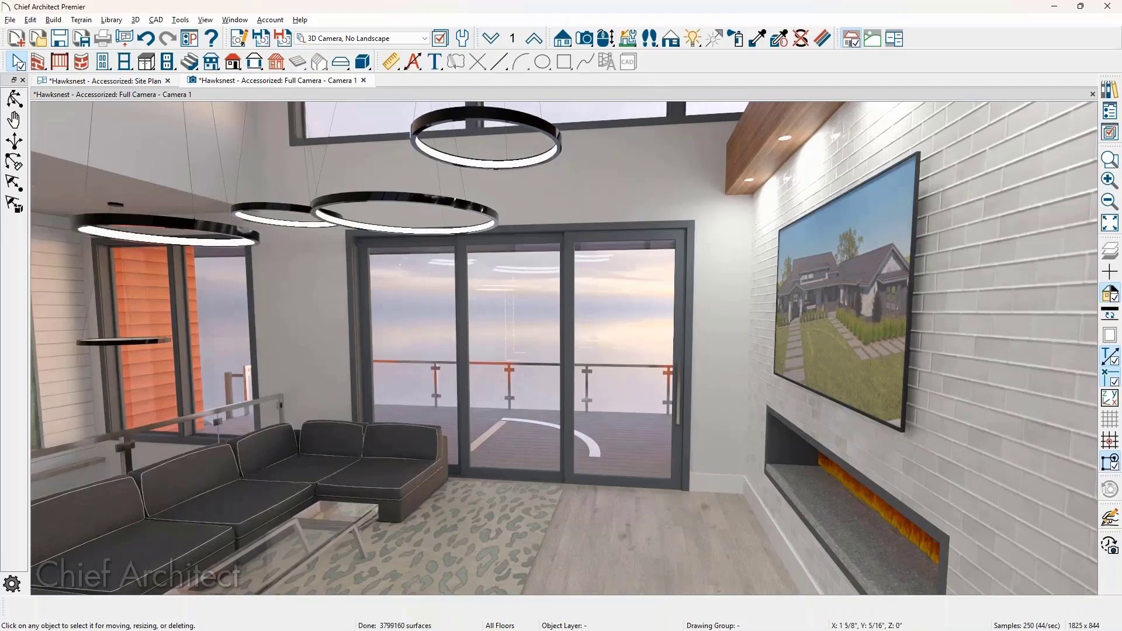
# Look around the living room and kitchen, and frame the deck side of the house from outside
pyautogui.moveTo(561, 328); pyautogui.dragTo(278, 324, button='middle')
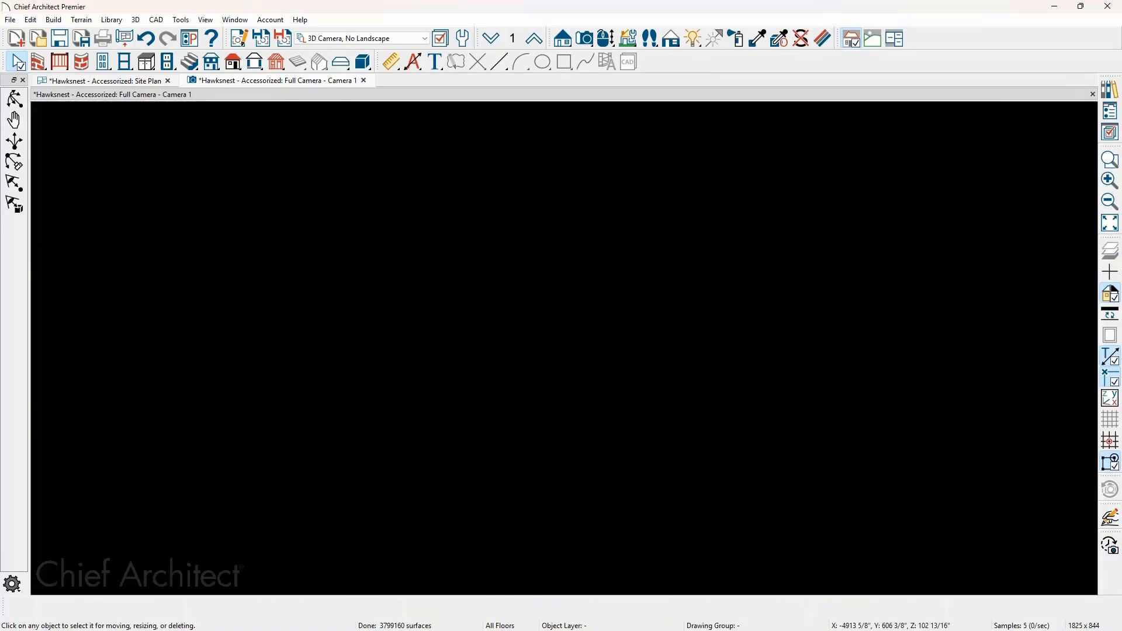
pyautogui.scroll(2, 366, 373)
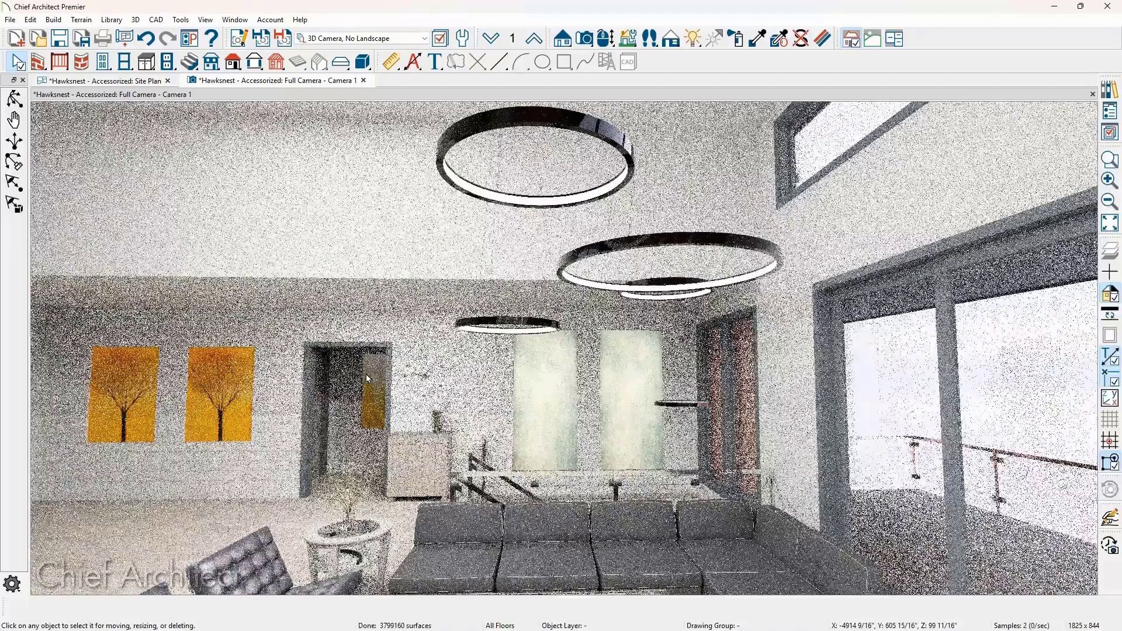
pyautogui.moveTo(366, 373); pyautogui.dragTo(190, 386, button='middle')
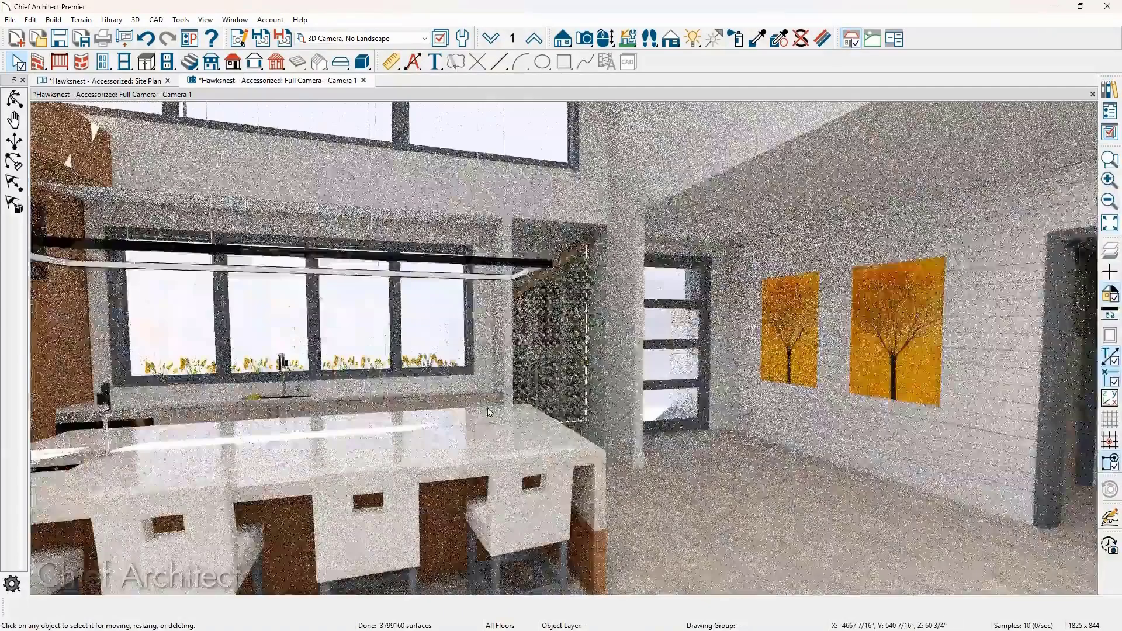
pyautogui.scroll(-1, 489, 411)
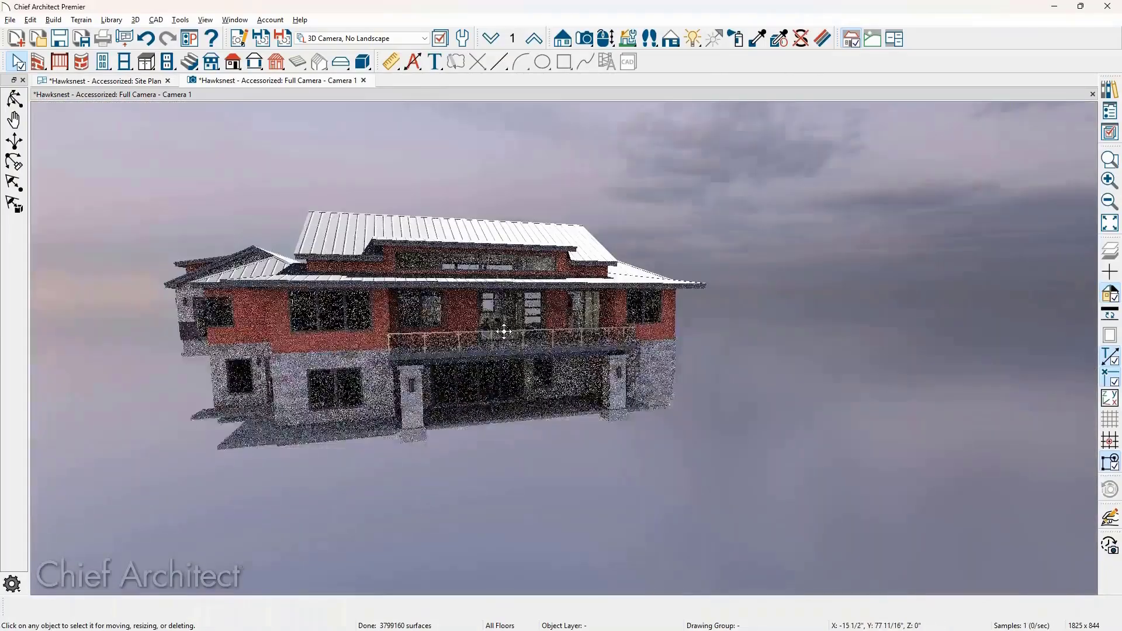
pyautogui.scroll(3, 410, 353)
pyautogui.moveTo(410, 354); pyautogui.dragTo(374, 355, button='middle')
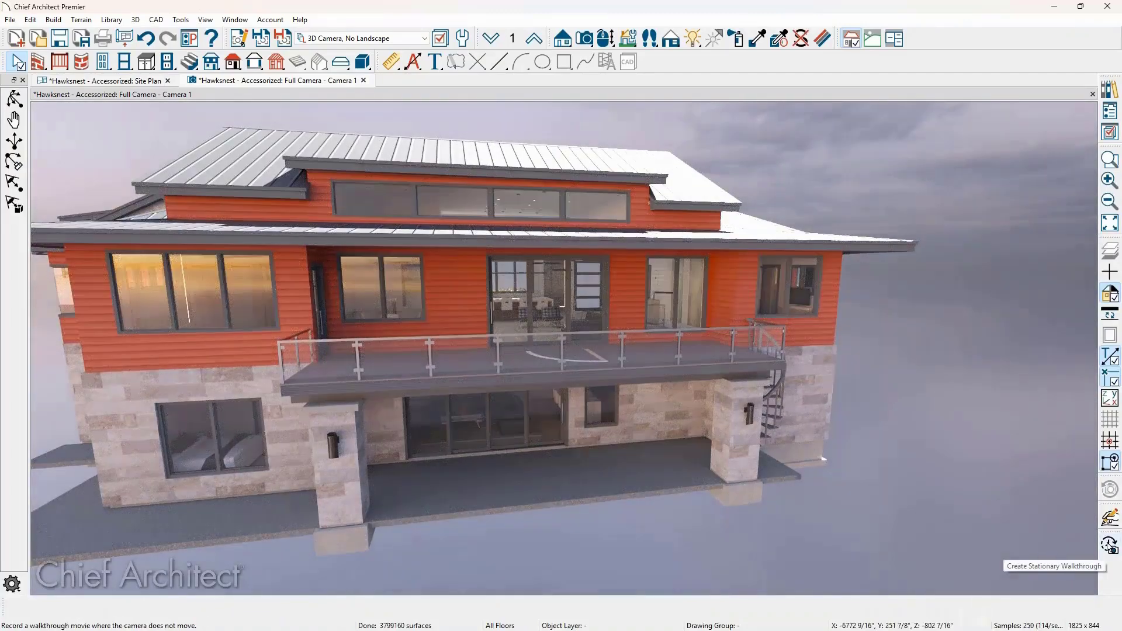
# Set up a stationary time-lapse walkthrough with start sun angle 6:00 PM 7/4/2025 and end sun angle 9:30 PM 7/4/2025
pyautogui.click(1111, 548)
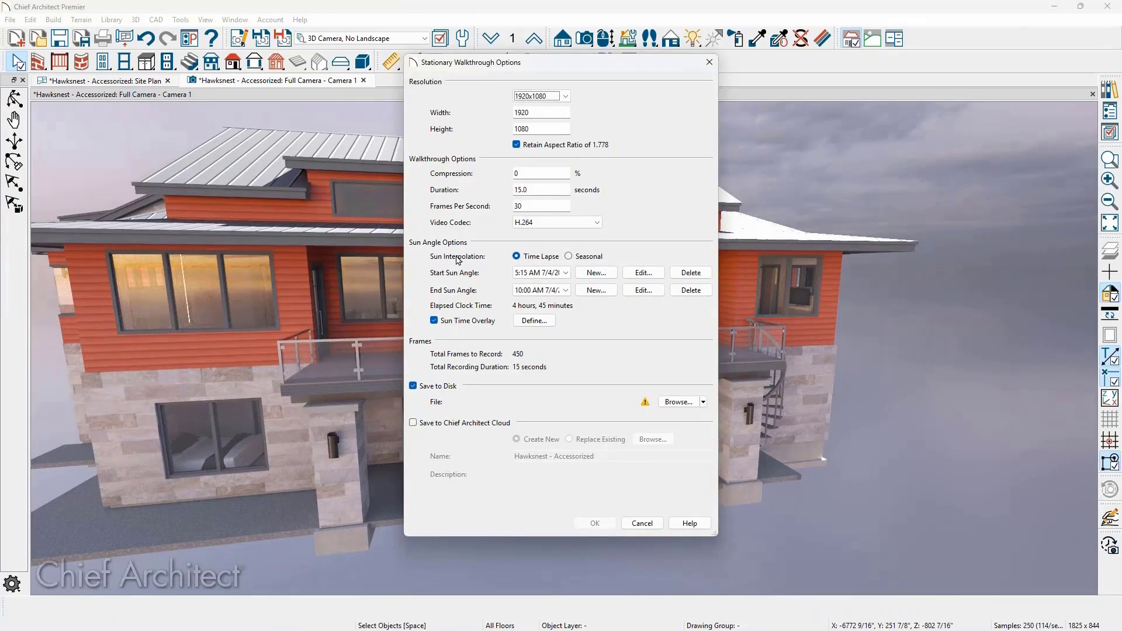
pyautogui.click(566, 275)
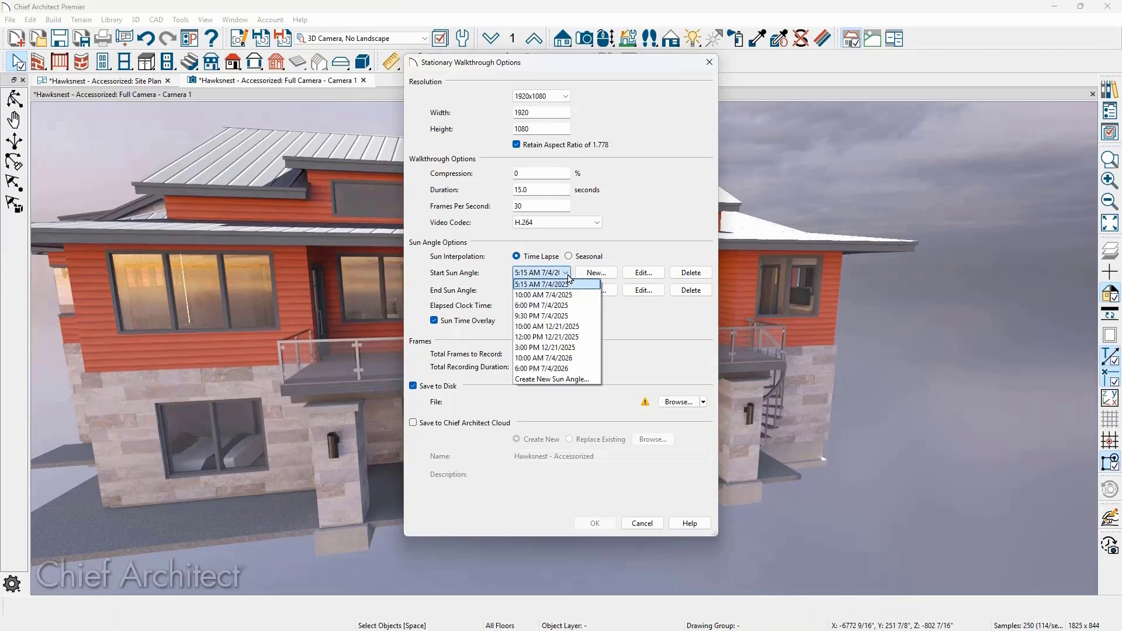
pyautogui.click(543, 305)
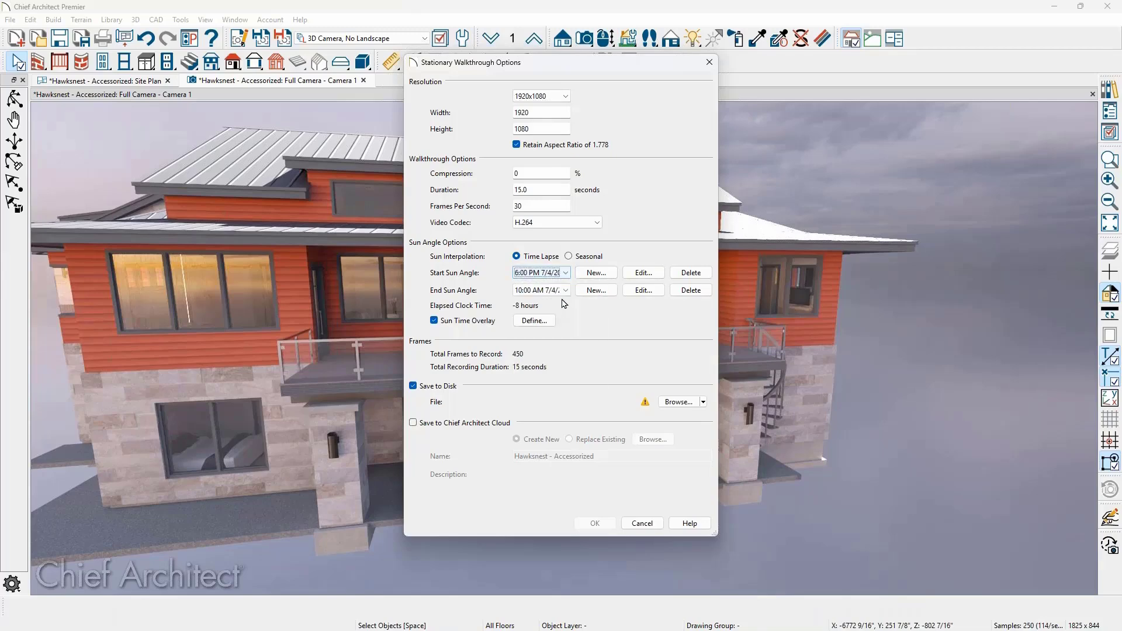
pyautogui.click(567, 291)
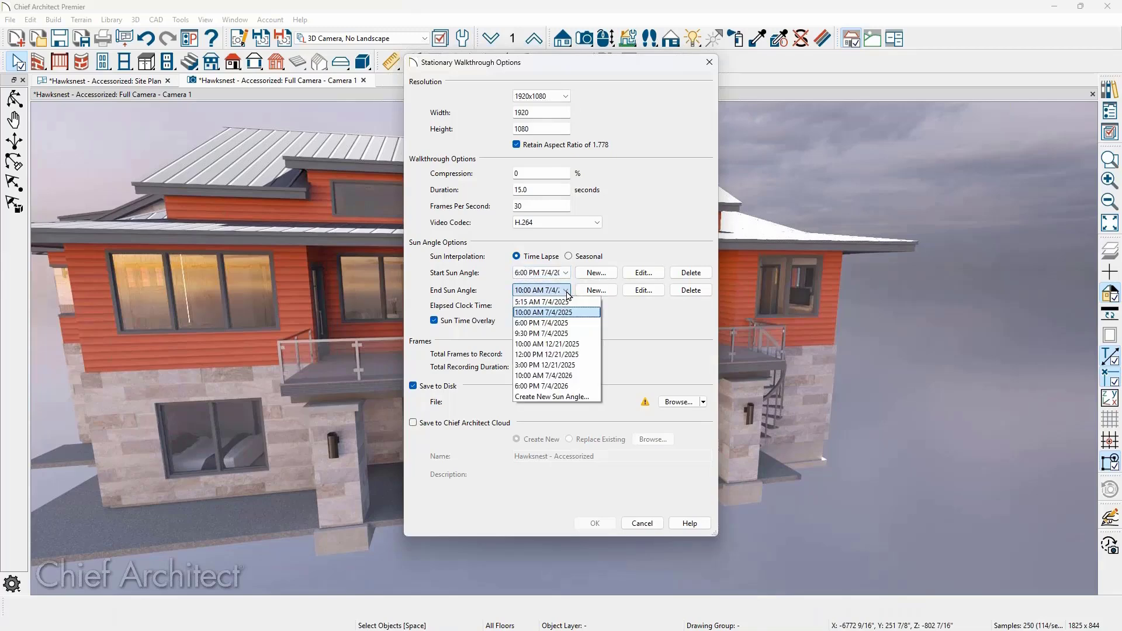
pyautogui.click(555, 334)
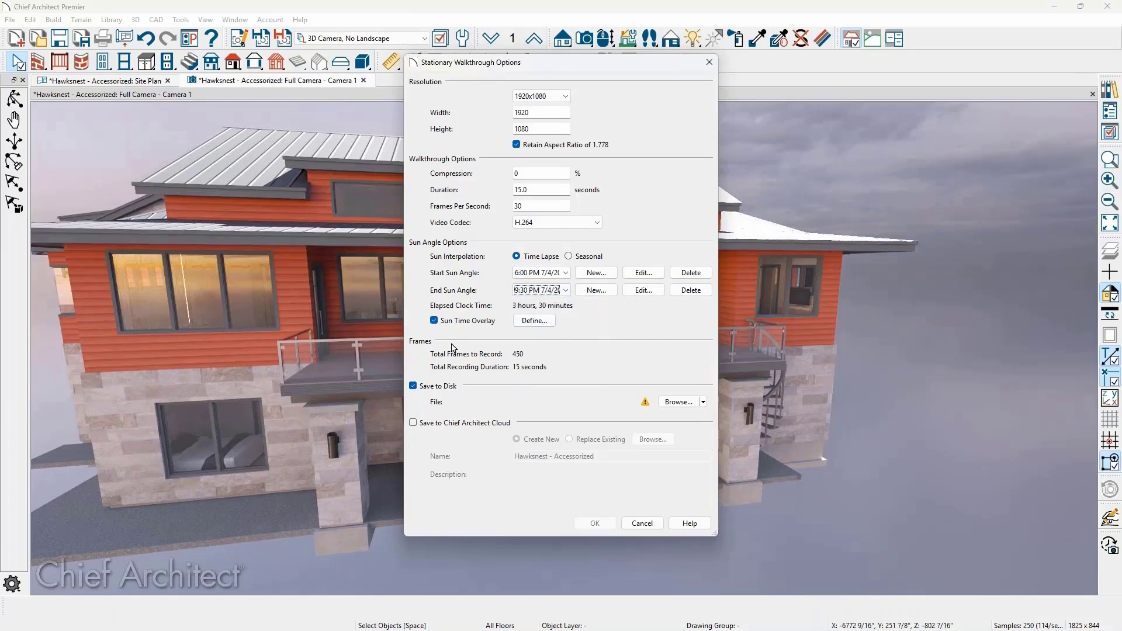
# Name the walkthrough video file test in the WalkThru folder and start recording it
pyautogui.click(679, 402)
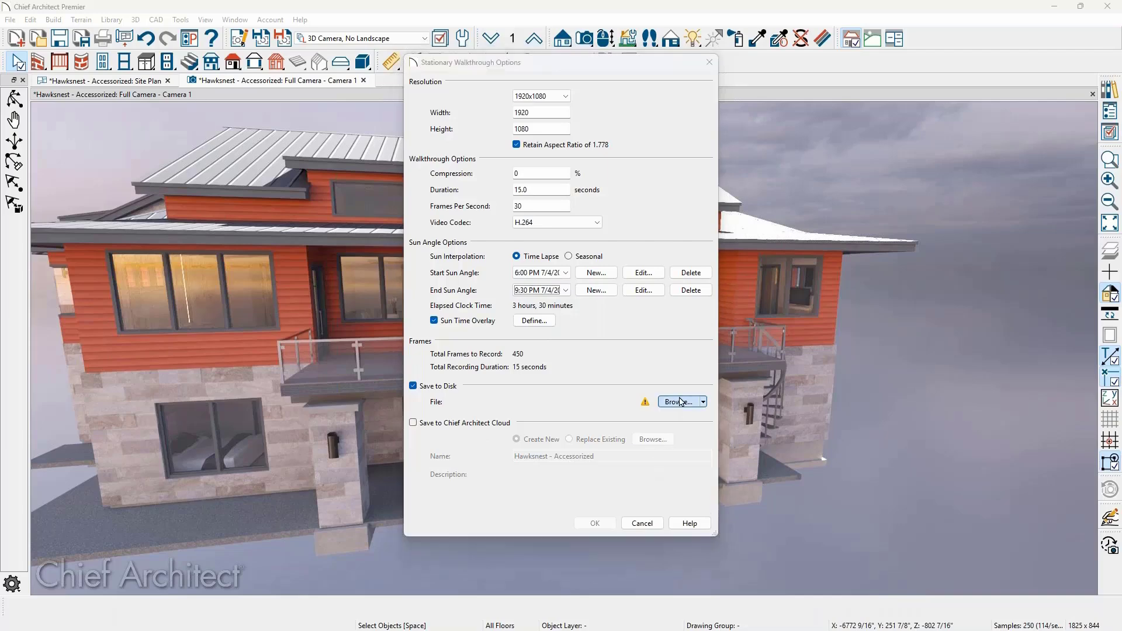
pyautogui.write('test')
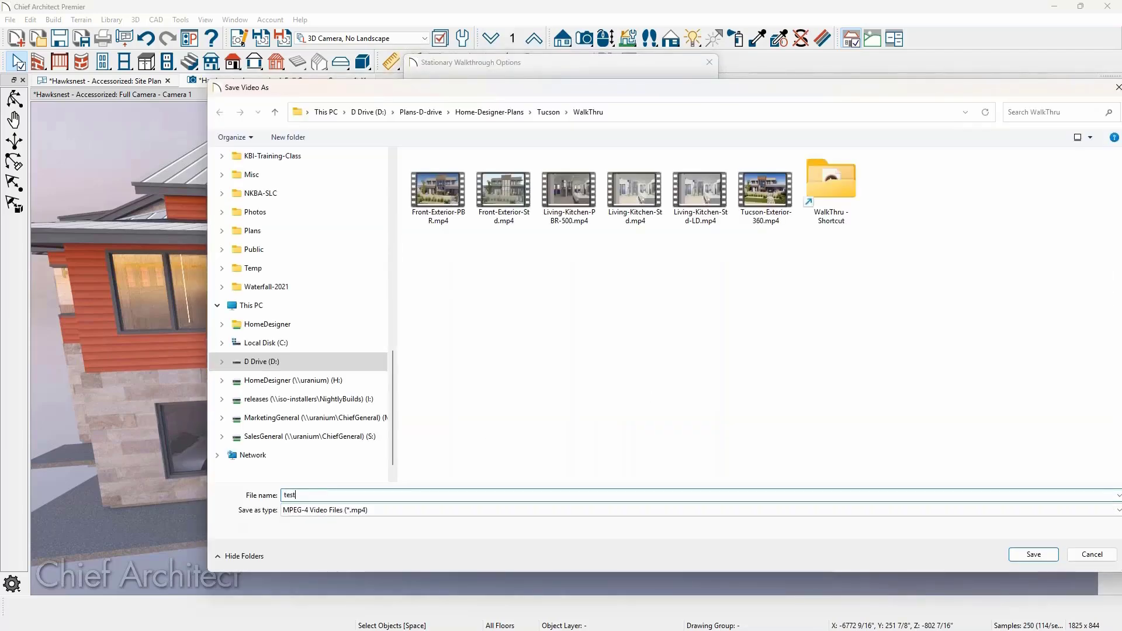
pyautogui.press('Return')
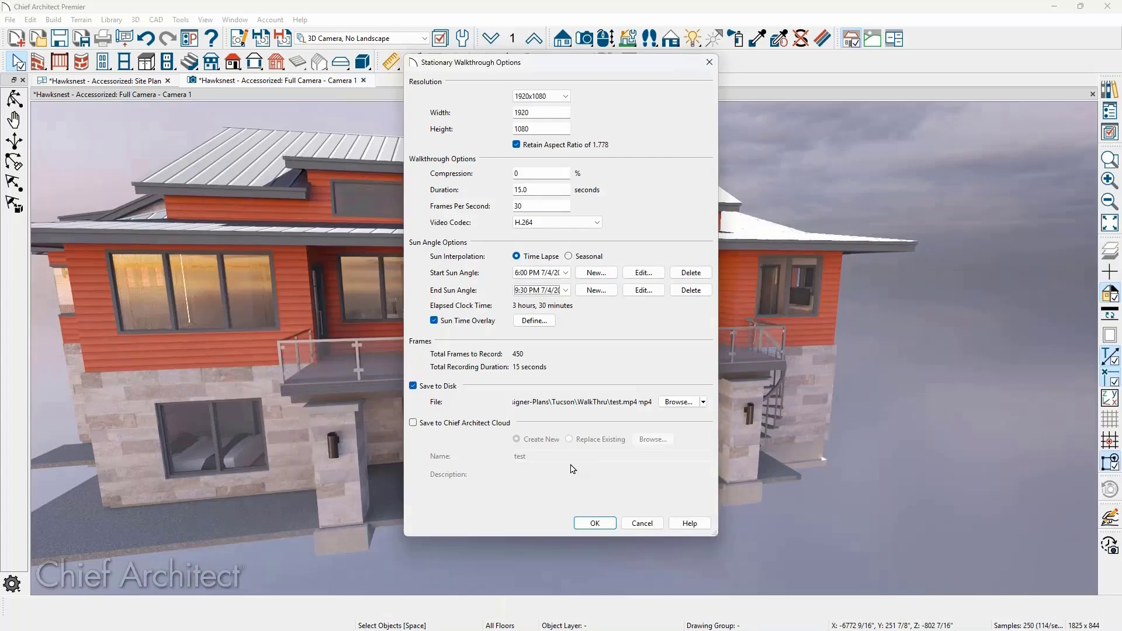
pyautogui.click(602, 523)
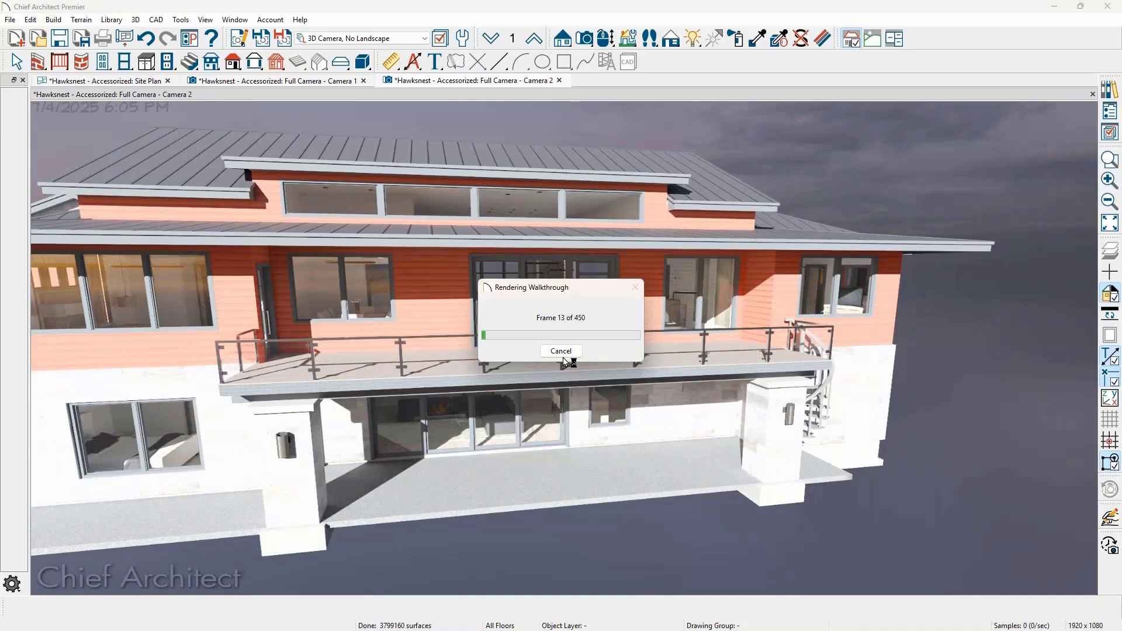
# Cancel the walkthrough rendering and close the Camera 2 view
pyautogui.click(563, 355)
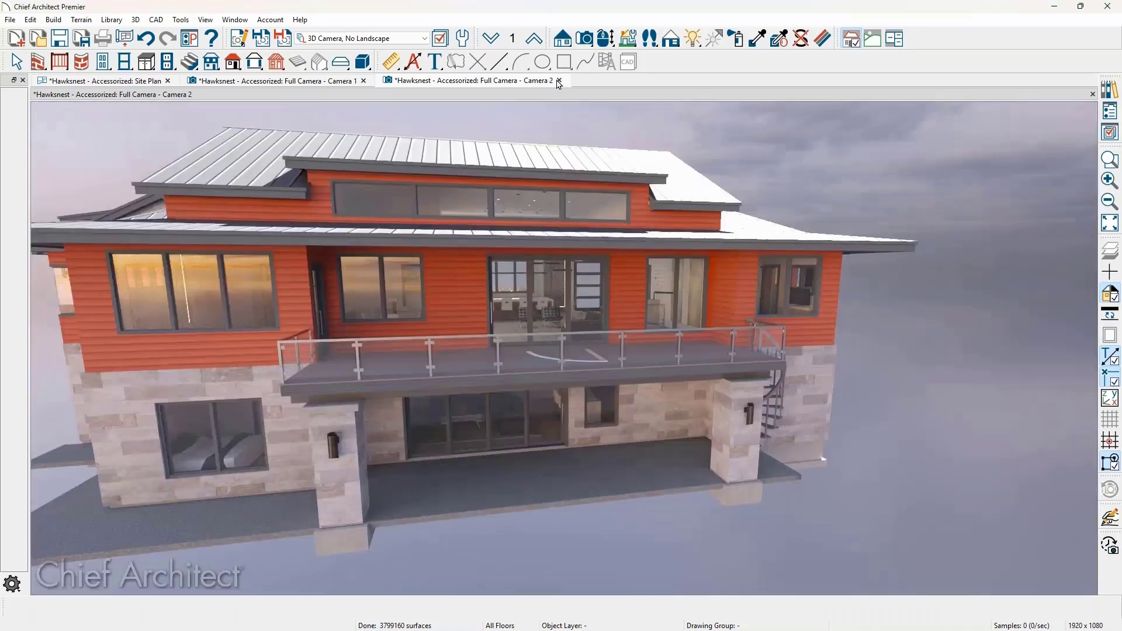
pyautogui.click(558, 81)
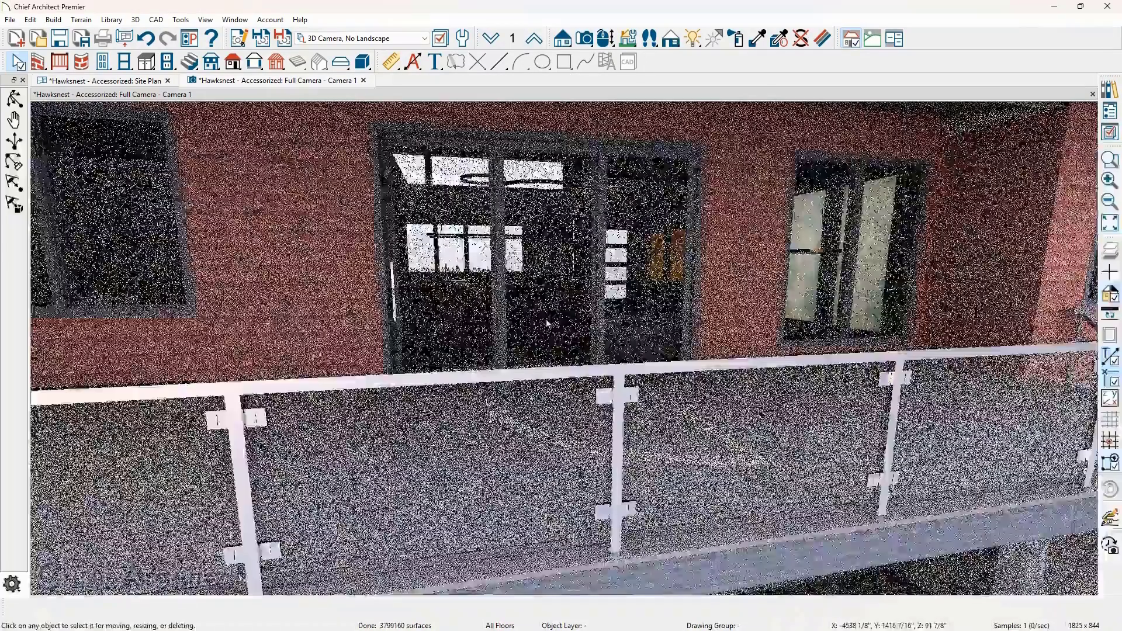
# Start the Move Sun tool in the Camera 1 kitchen view, accepting the Generic Sun conditions it requires
pyautogui.scroll(5, 549, 323)
pyautogui.moveTo(550, 323); pyautogui.dragTo(686, 628, button='middle')
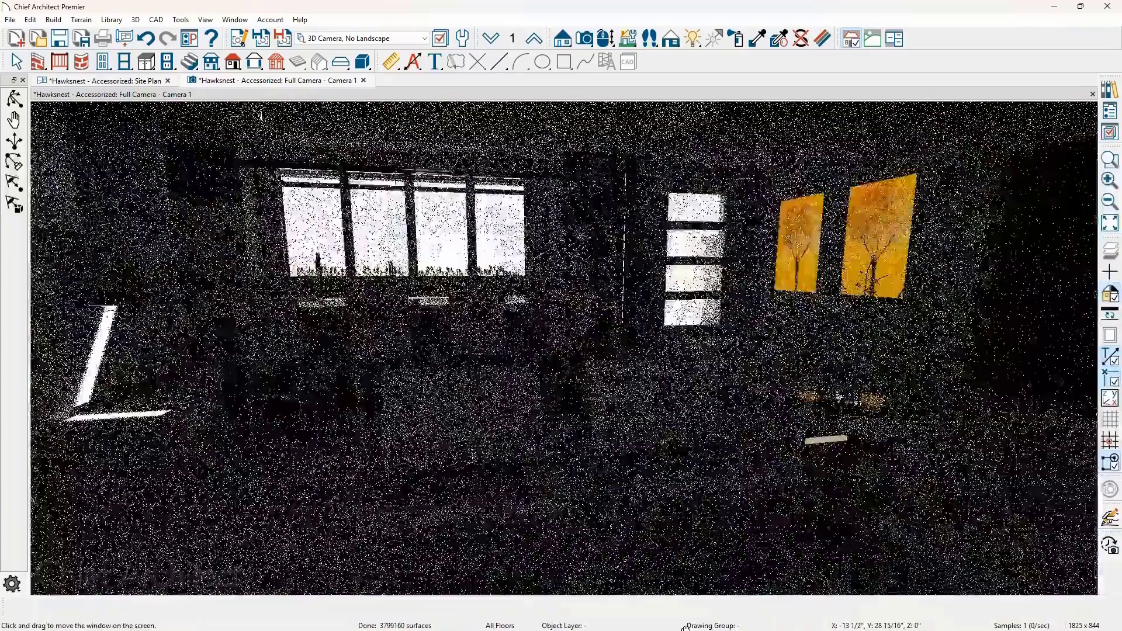
pyautogui.scroll(3, 576, 388)
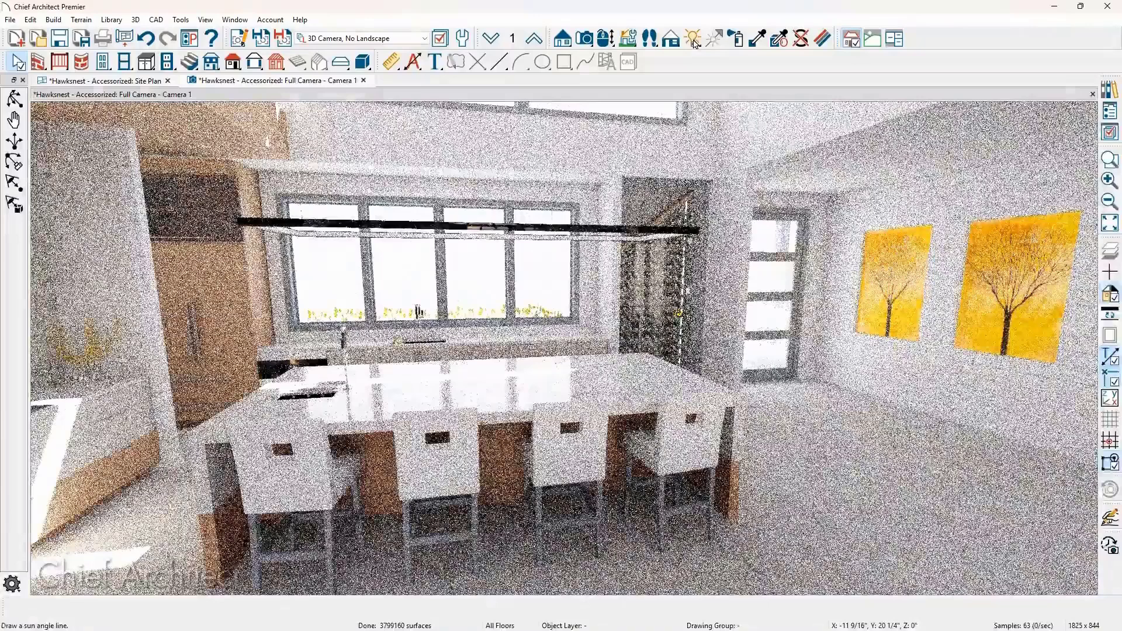
pyautogui.click(694, 40)
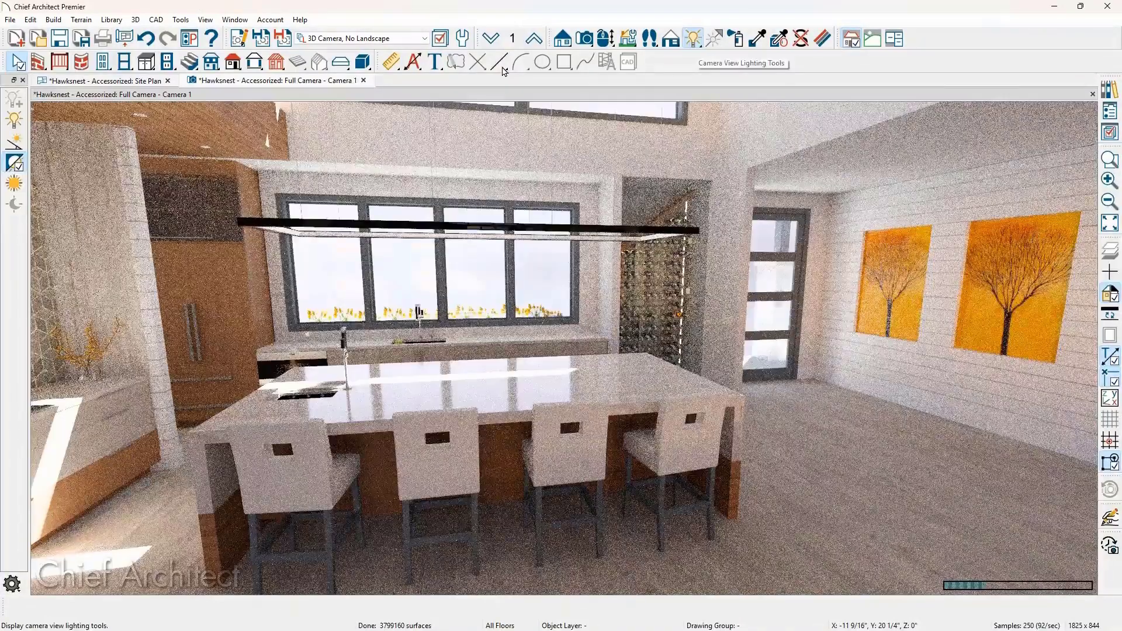
pyautogui.click(10, 184)
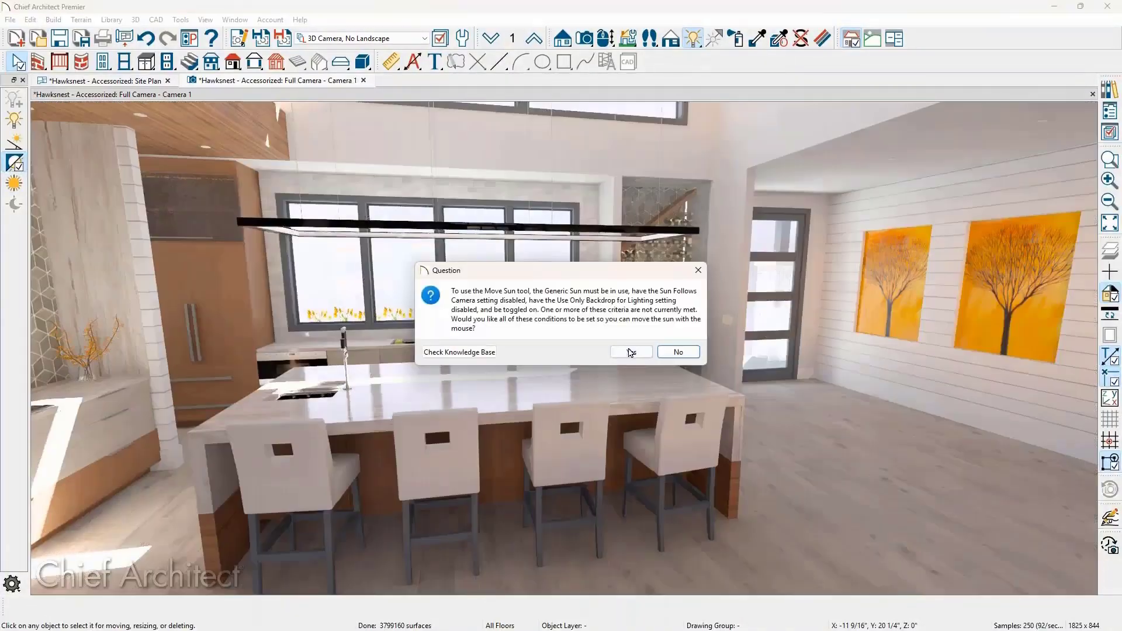
pyautogui.click(629, 350)
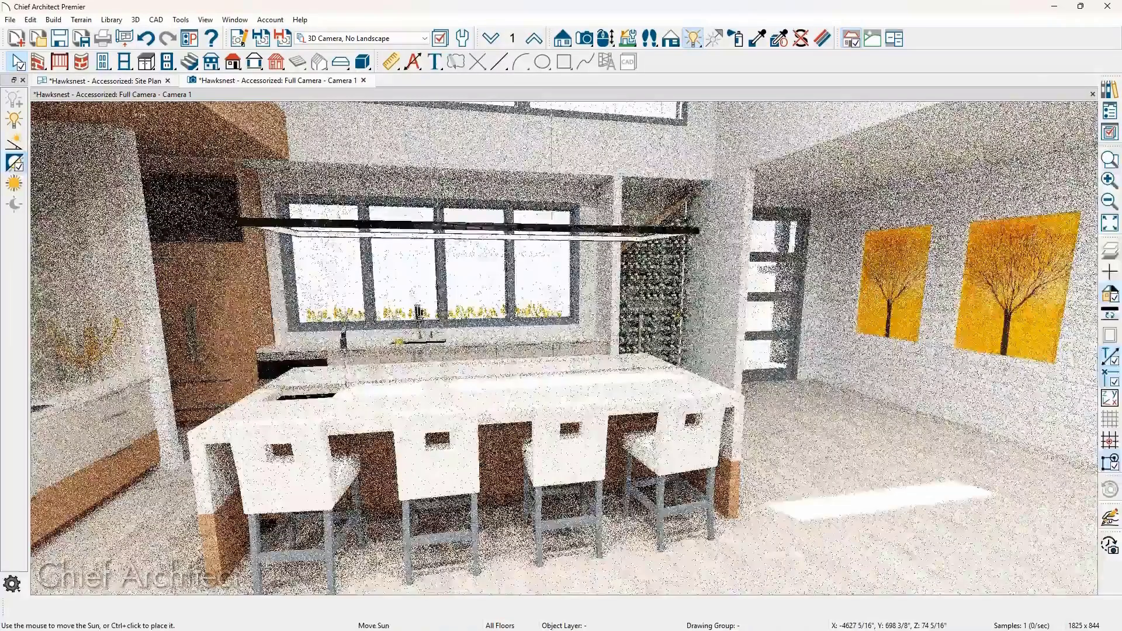
# Move the sun interactively in the kitchen view to shift the sunlight falling across the floor and cabinets
pyautogui.moveTo(521, 152); pyautogui.dragTo(515, 241)
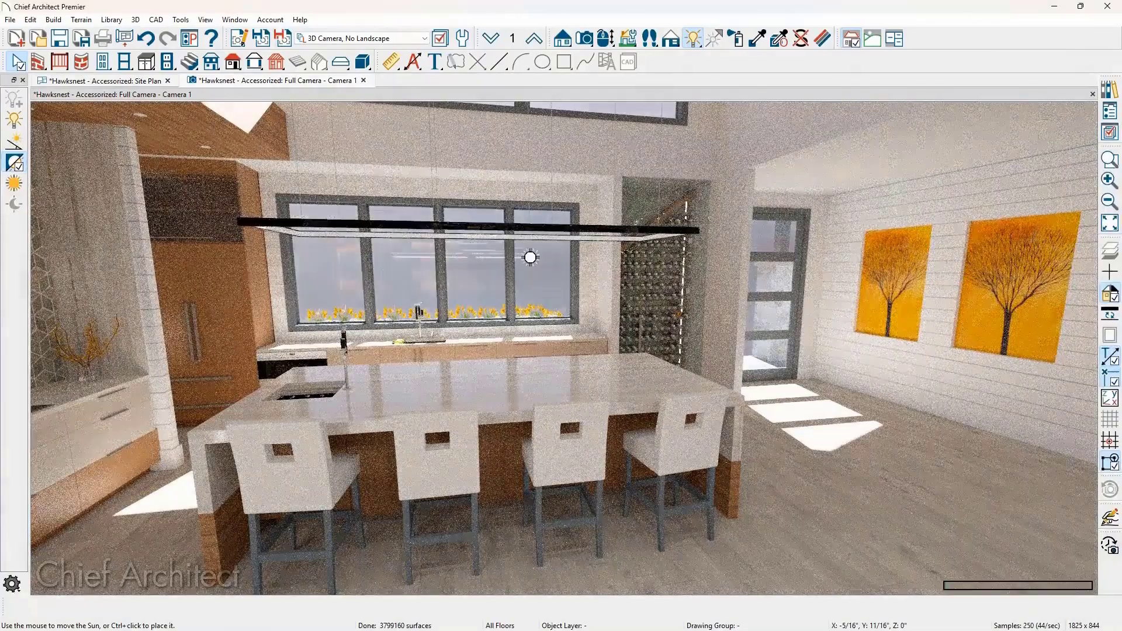
pyautogui.moveTo(530, 257)
pyautogui.mouseDown()
pyautogui.moveTo(495, 258)
pyautogui.moveTo(595, 258)
pyautogui.moveTo(667, 315)
pyautogui.mouseUp()
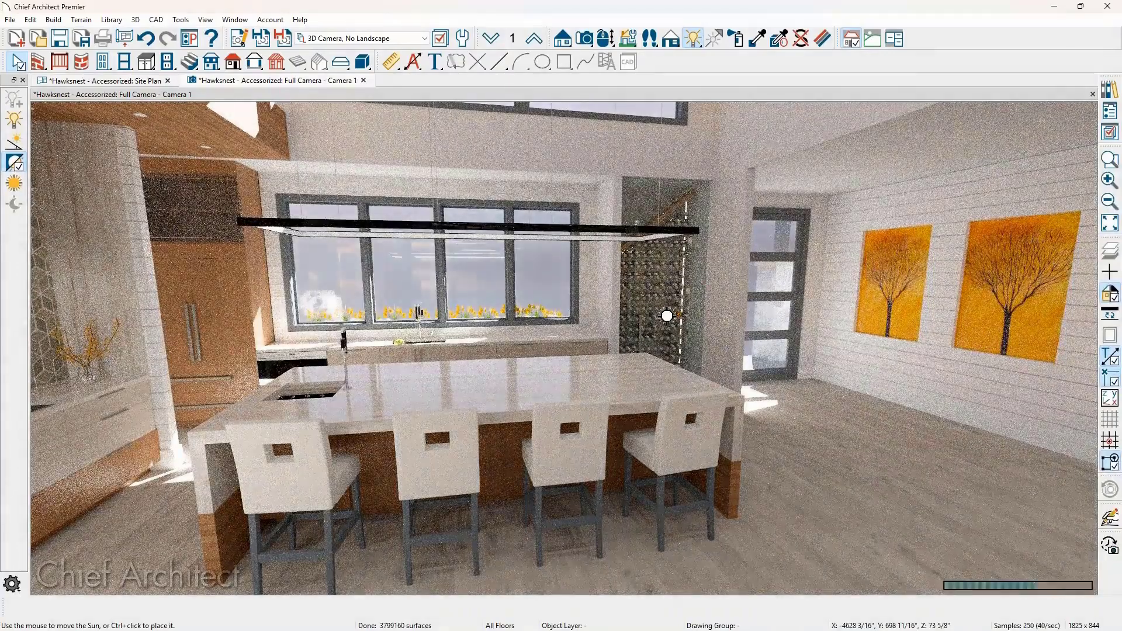
pyautogui.moveTo(921, 374); pyautogui.dragTo(957, 385)
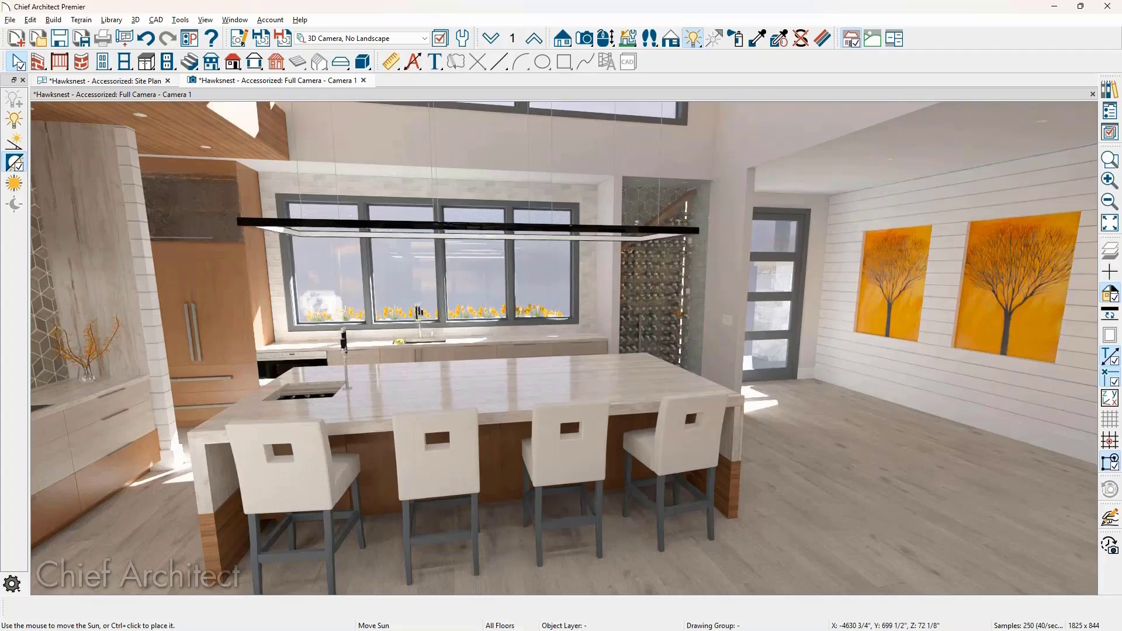
# Switch to the browser and look through the Events & Training page's webinars down to X17 Productivity Tools, returning to the page start
pyautogui.hotkey('alt', 'Tab')
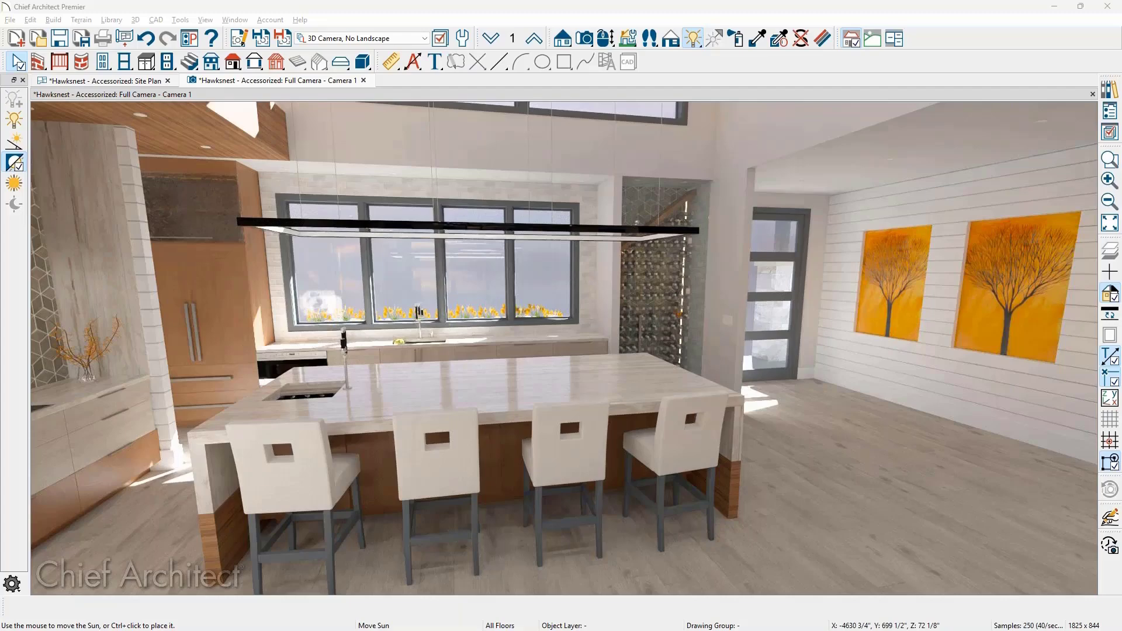
pyautogui.moveTo(1121, 63); pyautogui.dragTo(427, 3)
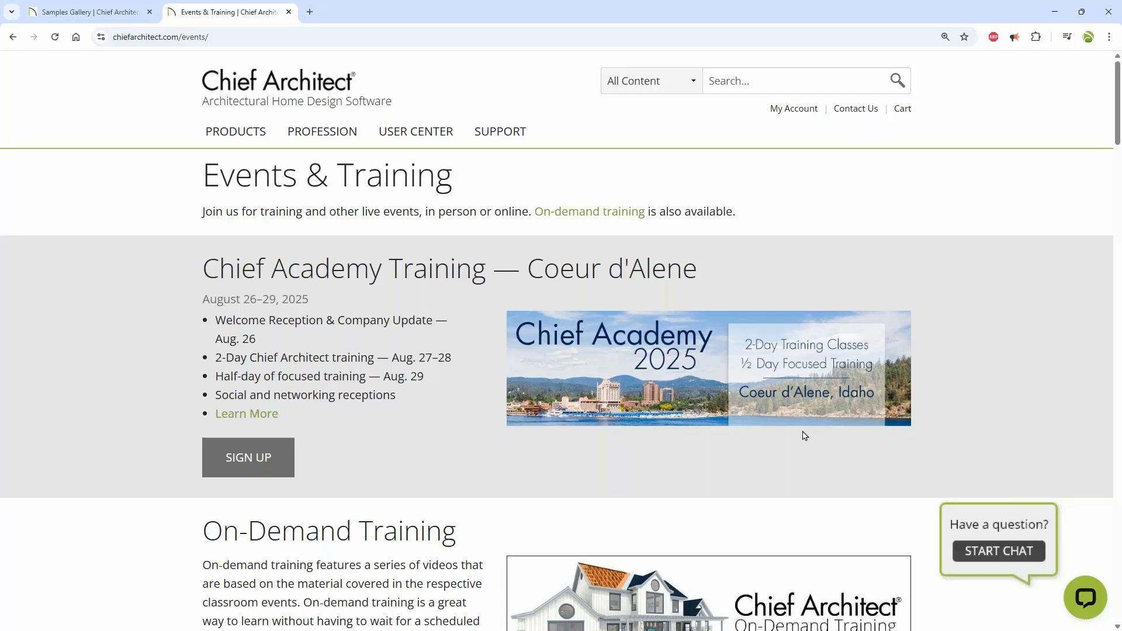
pyautogui.scroll(-8, 885, 381)
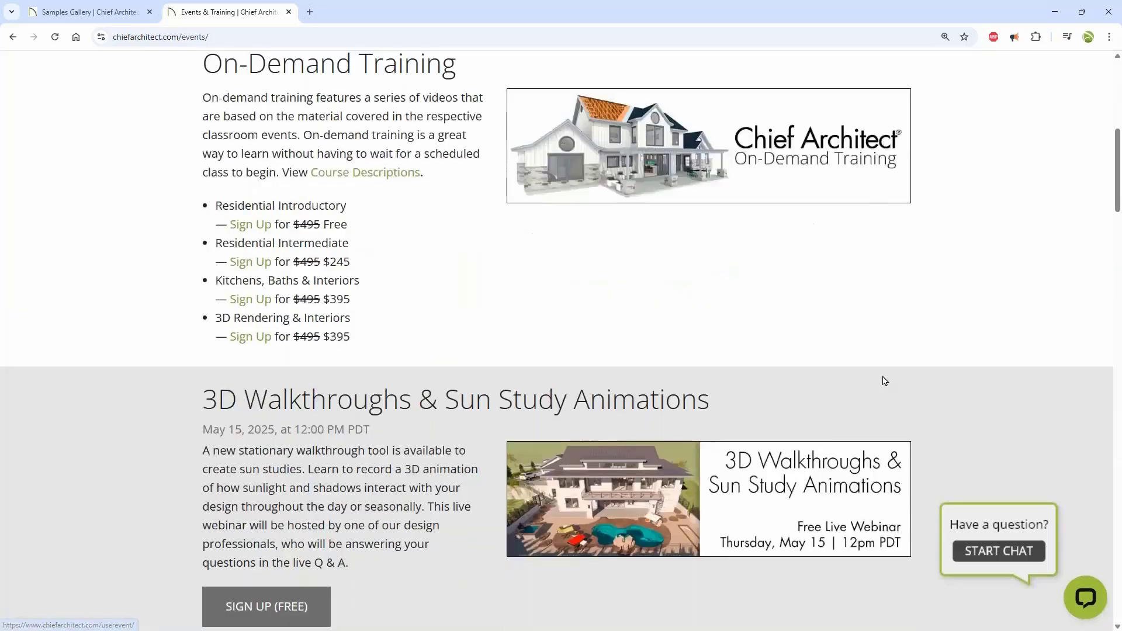
pyautogui.scroll(-7, 885, 381)
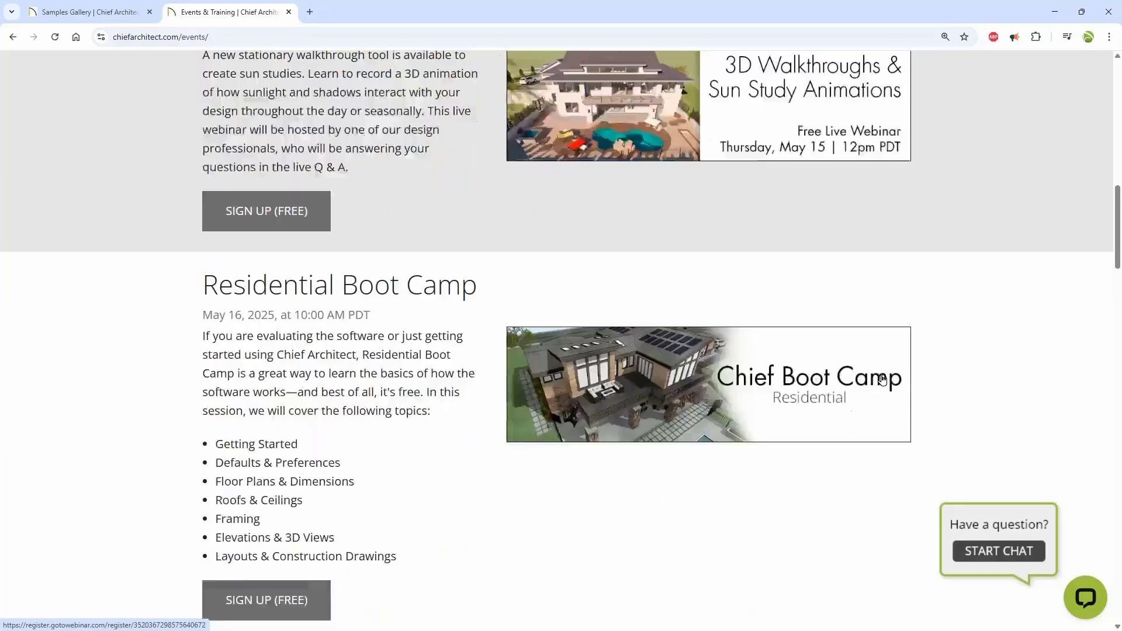
pyautogui.scroll(-9, 882, 379)
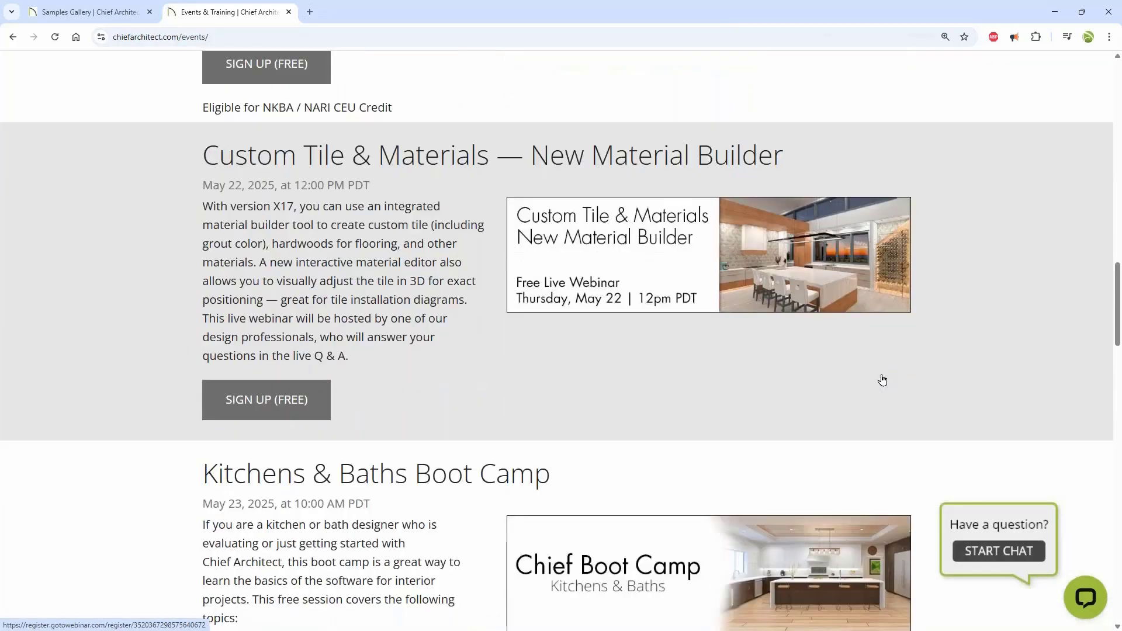
pyautogui.scroll(-1, 882, 380)
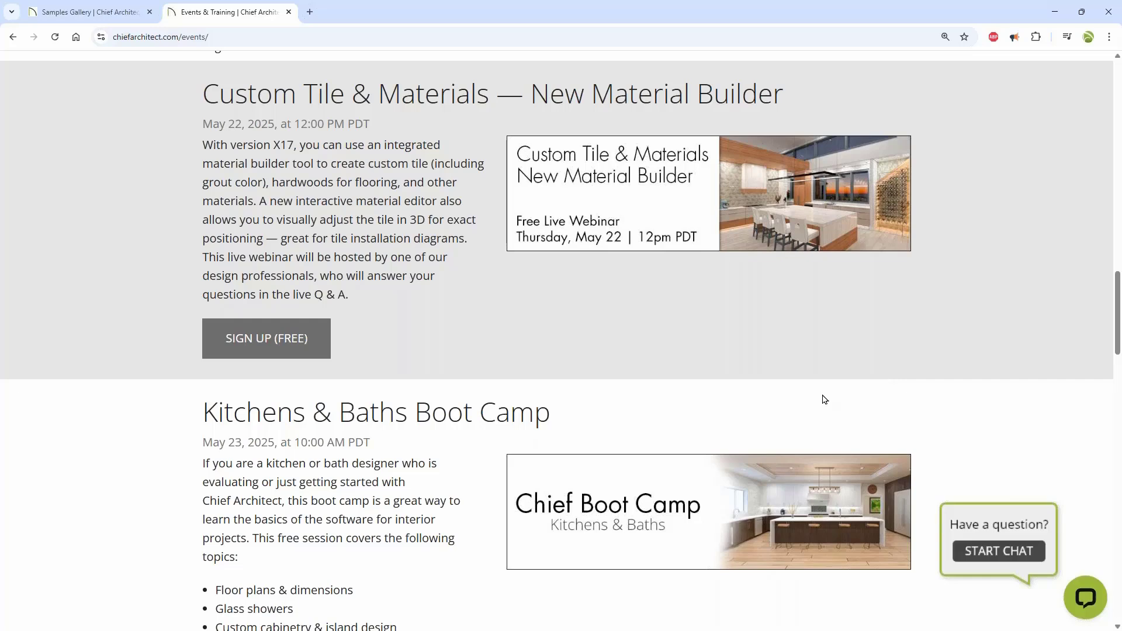
pyautogui.scroll(-13, 815, 393)
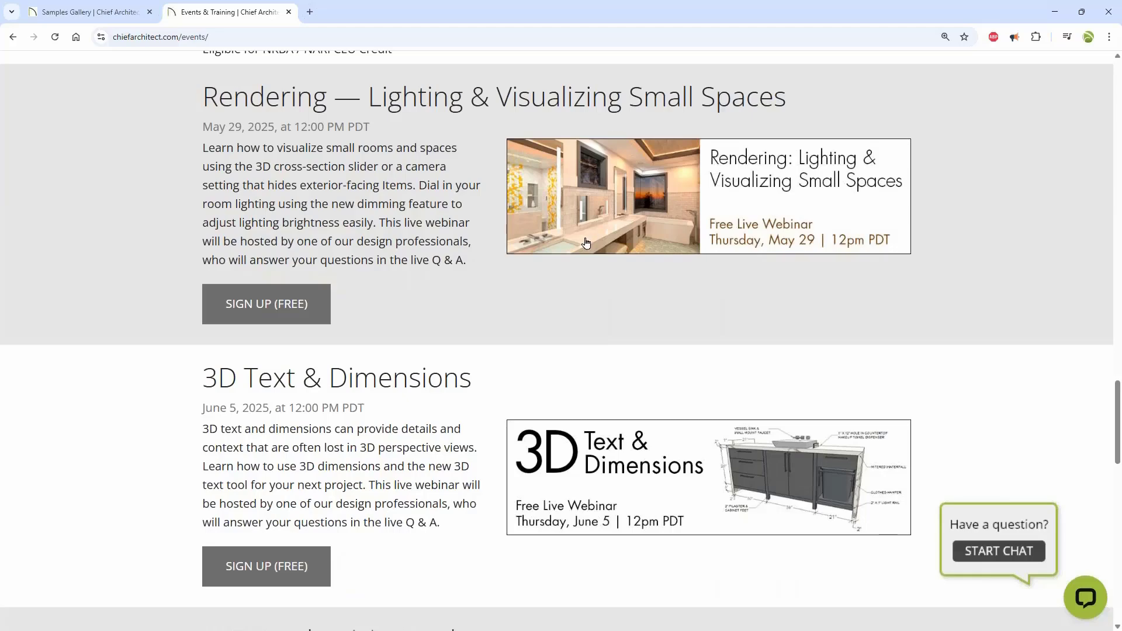
pyautogui.scroll(-2, 626, 128)
pyautogui.scroll(-6, 584, 246)
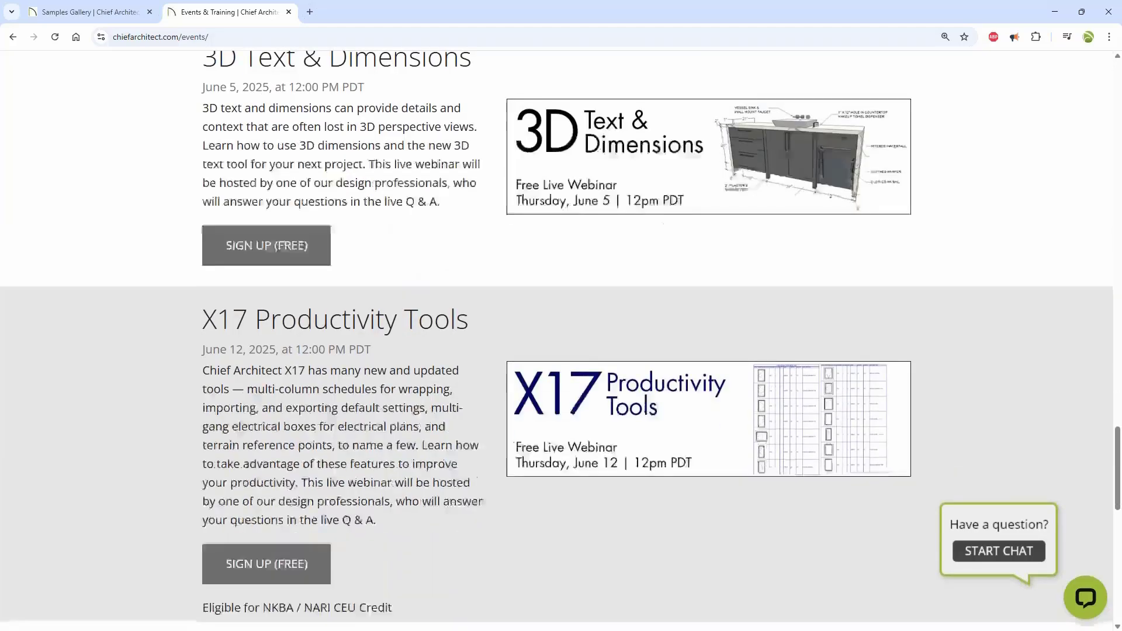
pyautogui.scroll(15, 588, 240)
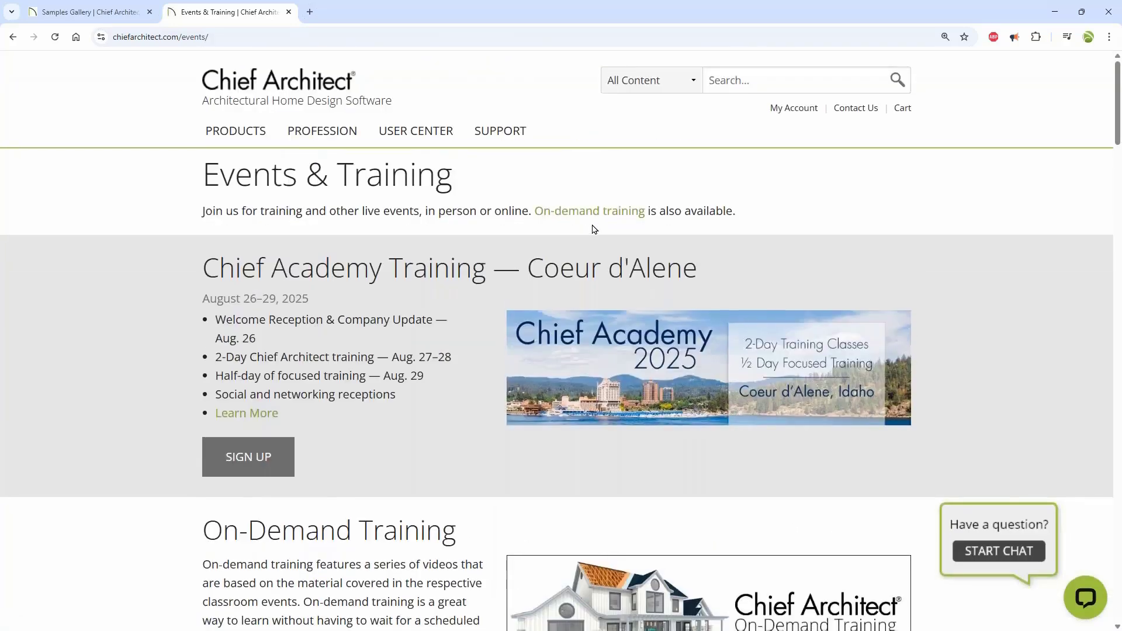
# Review the On-Demand Training courses, the 3D Walkthroughs & Sun Study Animations webinar and the Residential Boot Camp topics
pyautogui.scroll(-2, 594, 228)
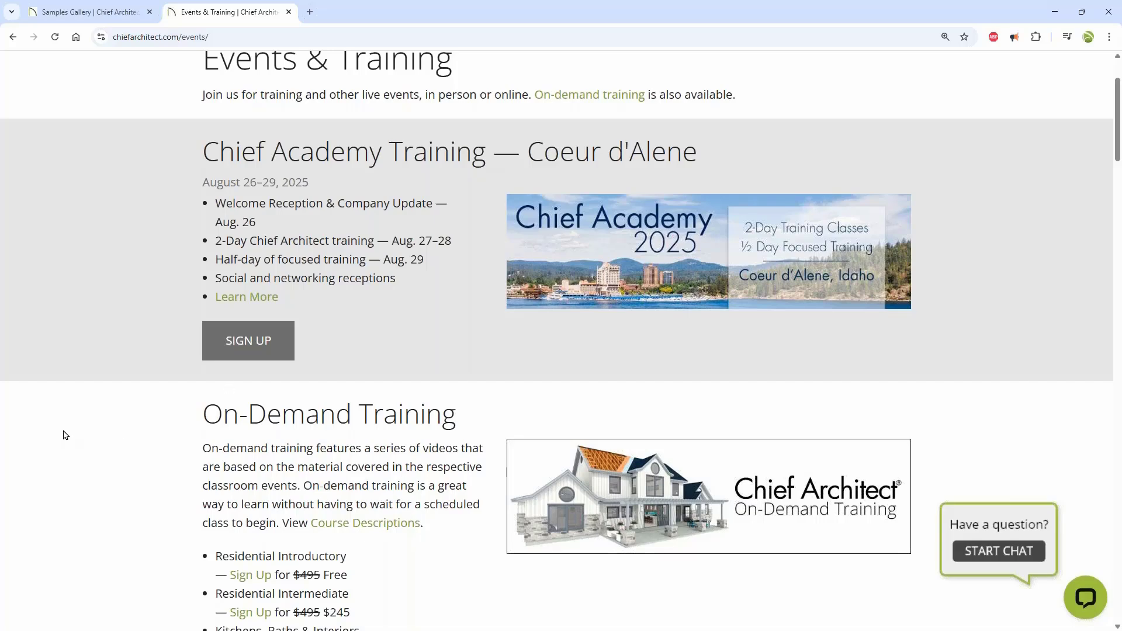
pyautogui.scroll(-3, 65, 436)
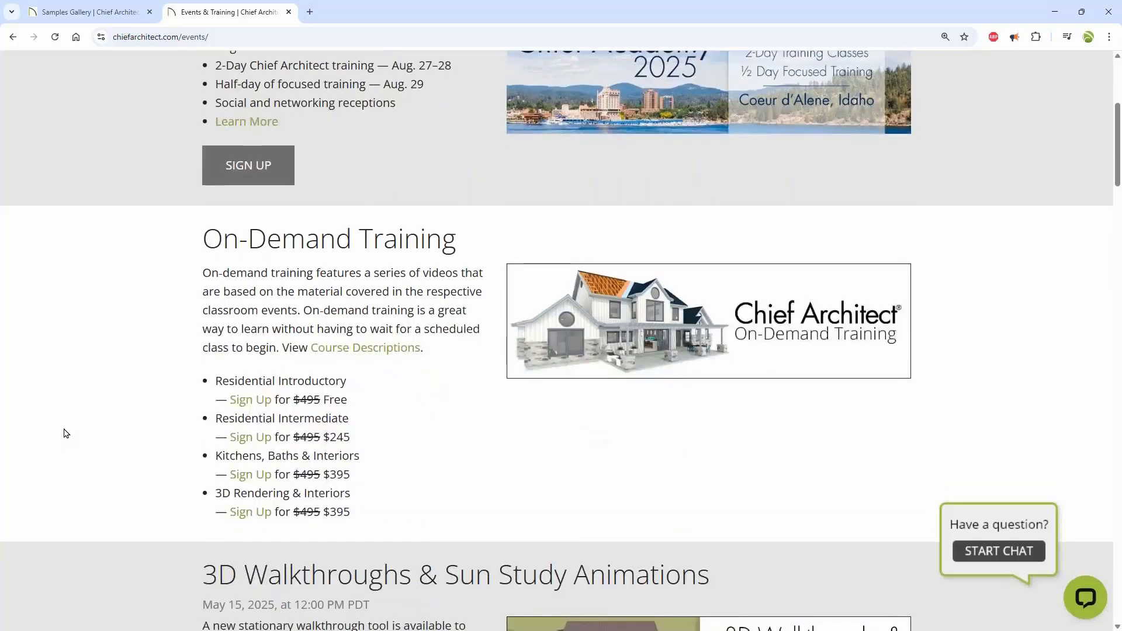
pyautogui.scroll(-3, 66, 434)
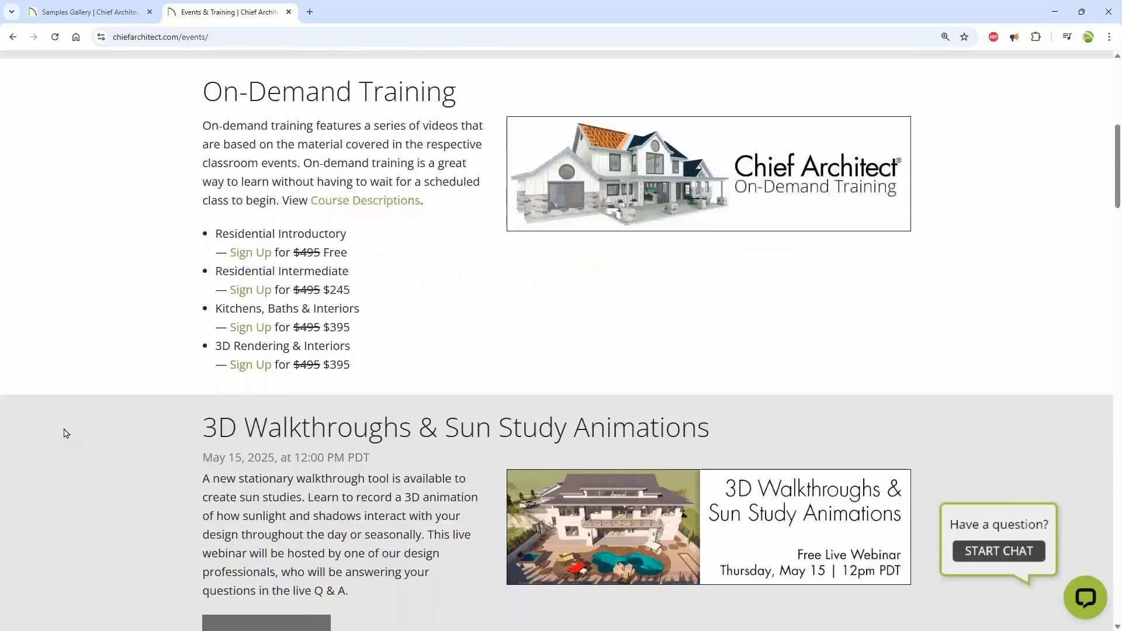
pyautogui.scroll(-4, 65, 434)
pyautogui.scroll(-4, 65, 433)
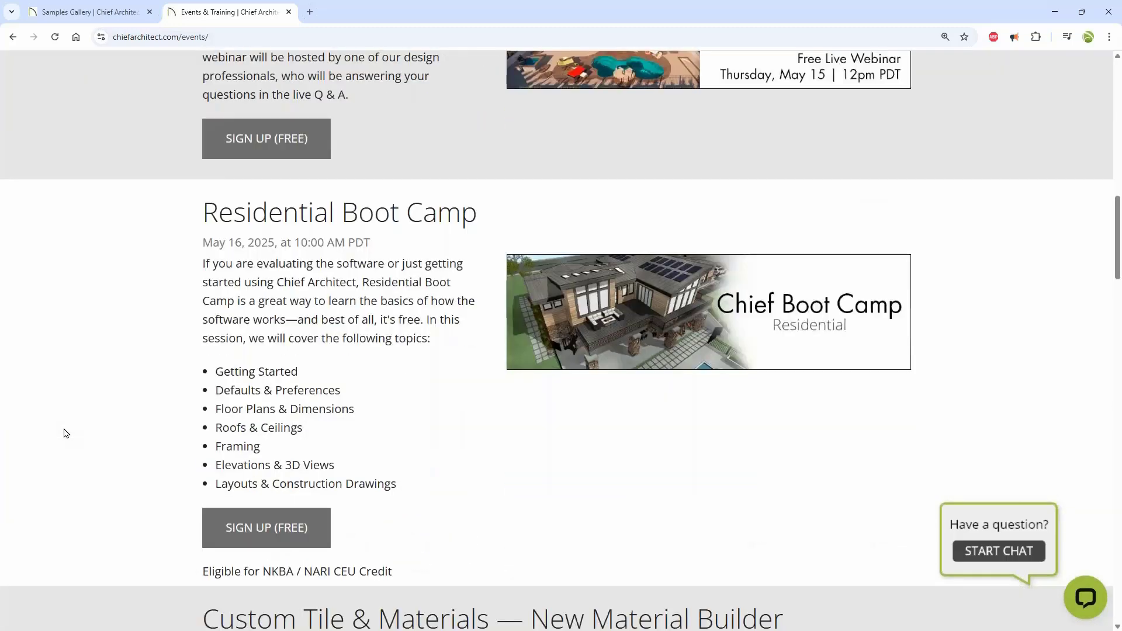
pyautogui.scroll(-2, 65, 433)
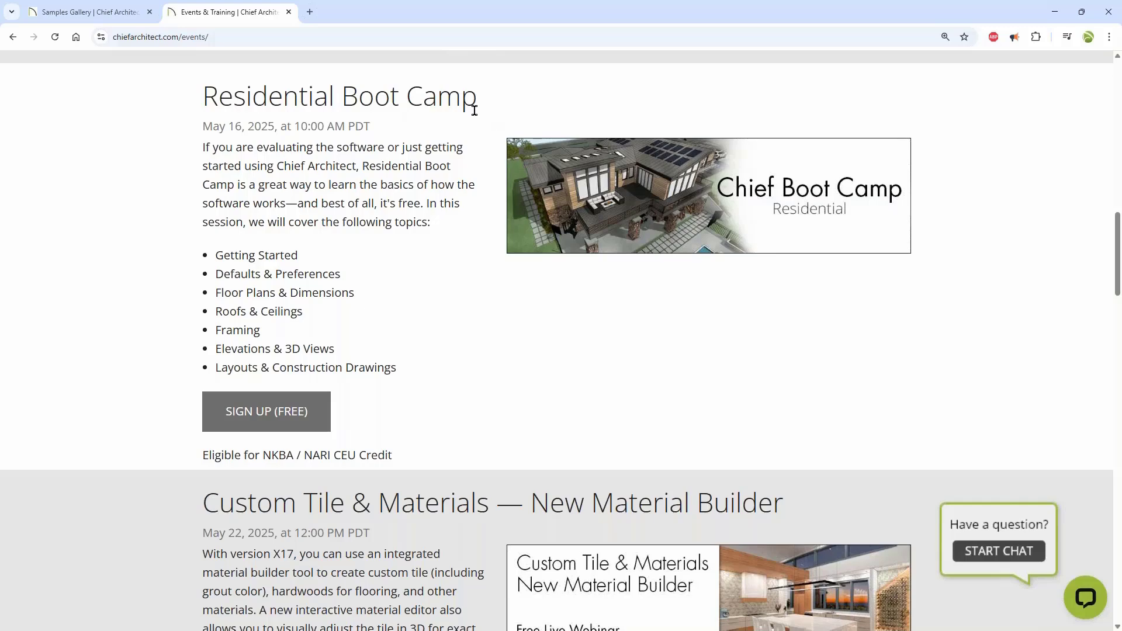
pyautogui.scroll(-3, 468, 187)
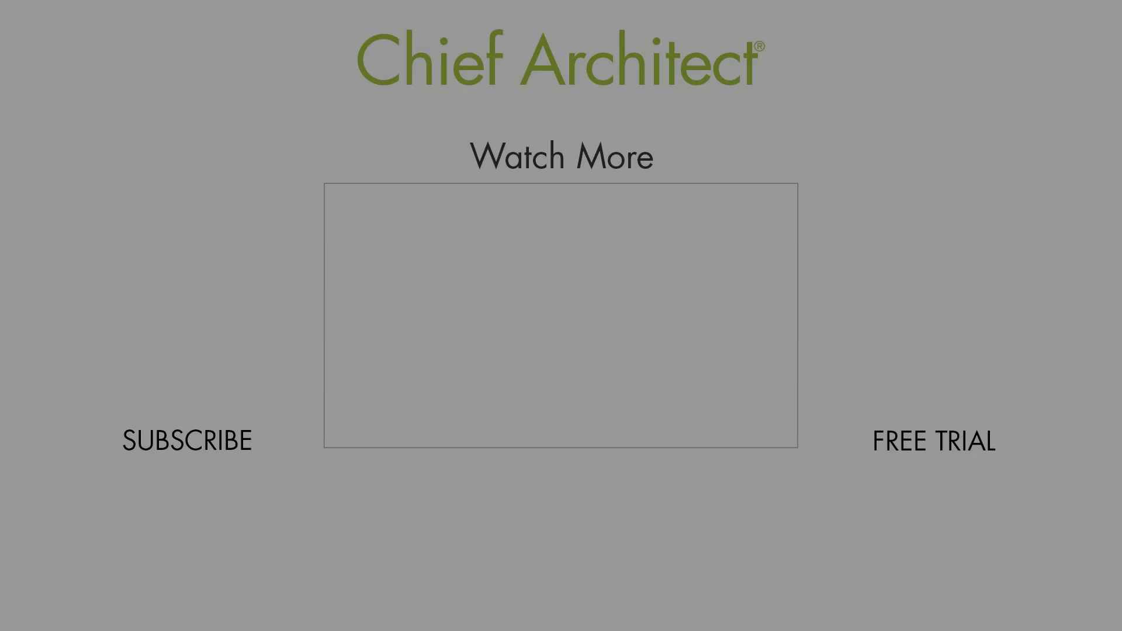